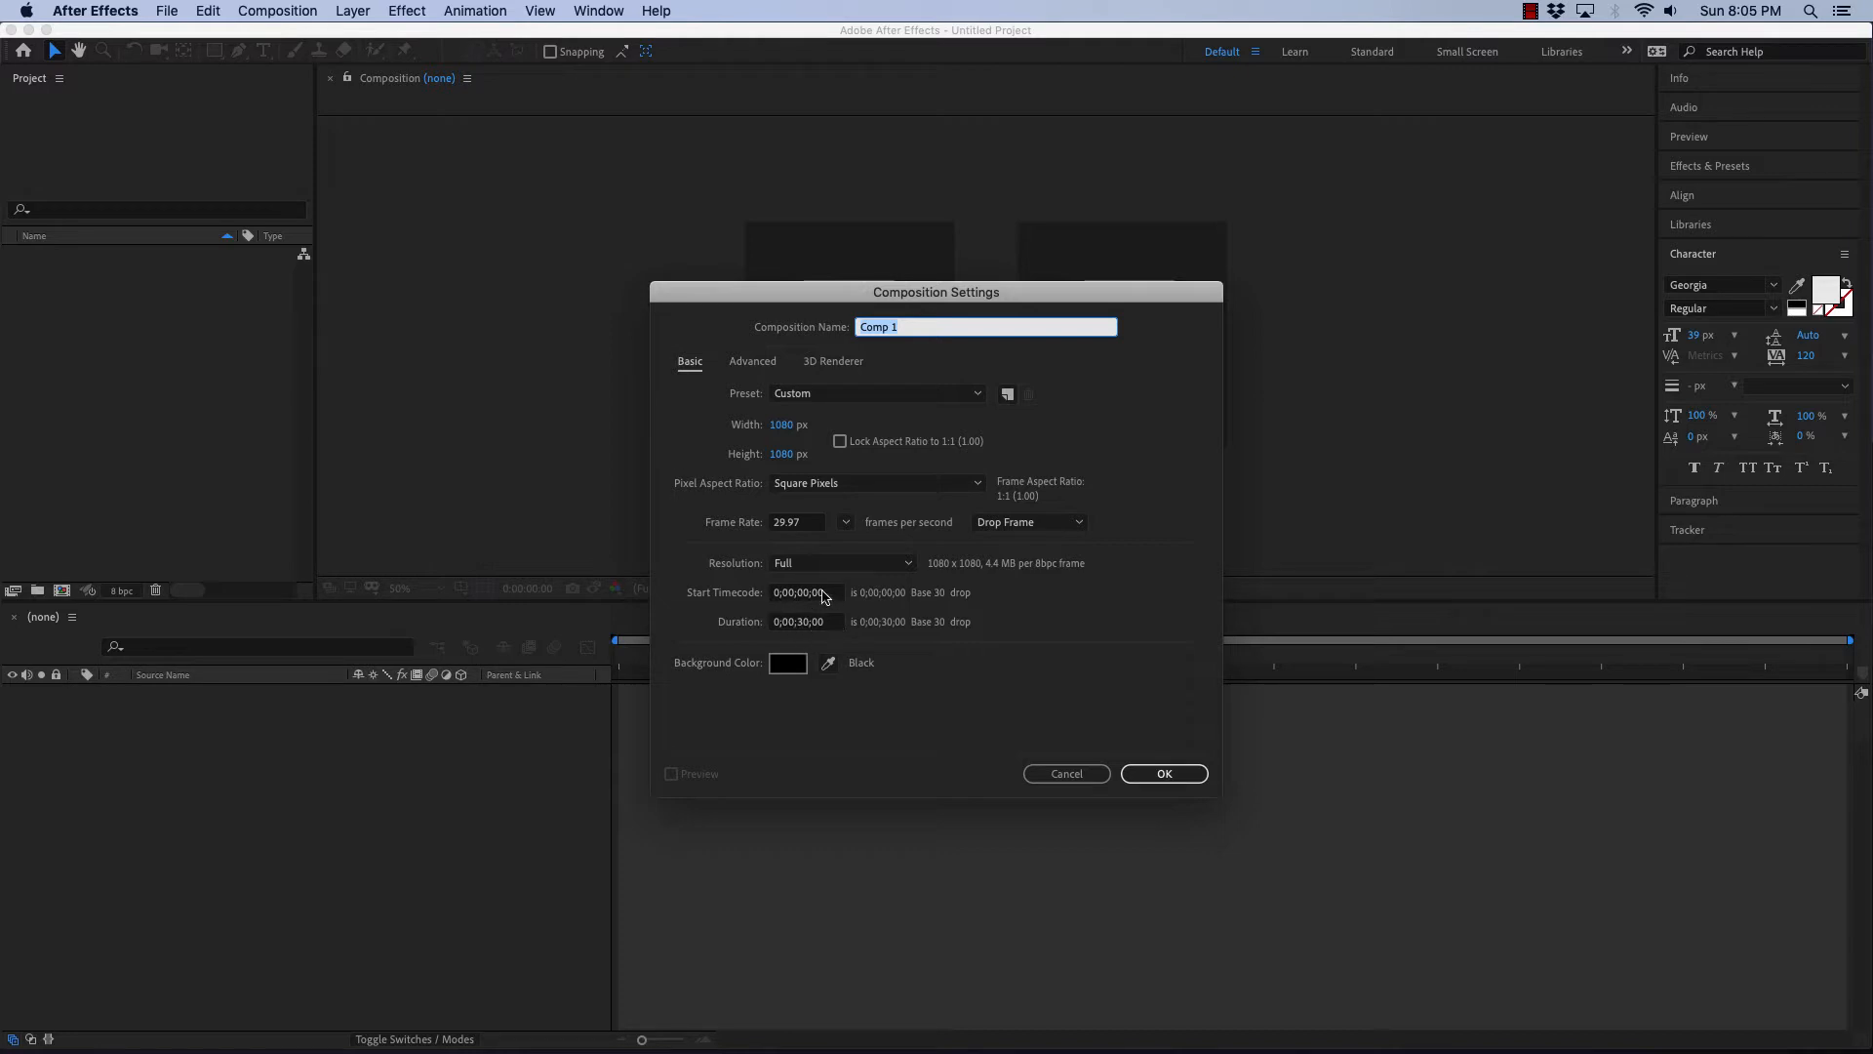
# - Create the 1080 x 1080 px, 30-second composition Comp 1 with a pure black background color
pyautogui.click(788, 663)
pyautogui.click(789, 474)
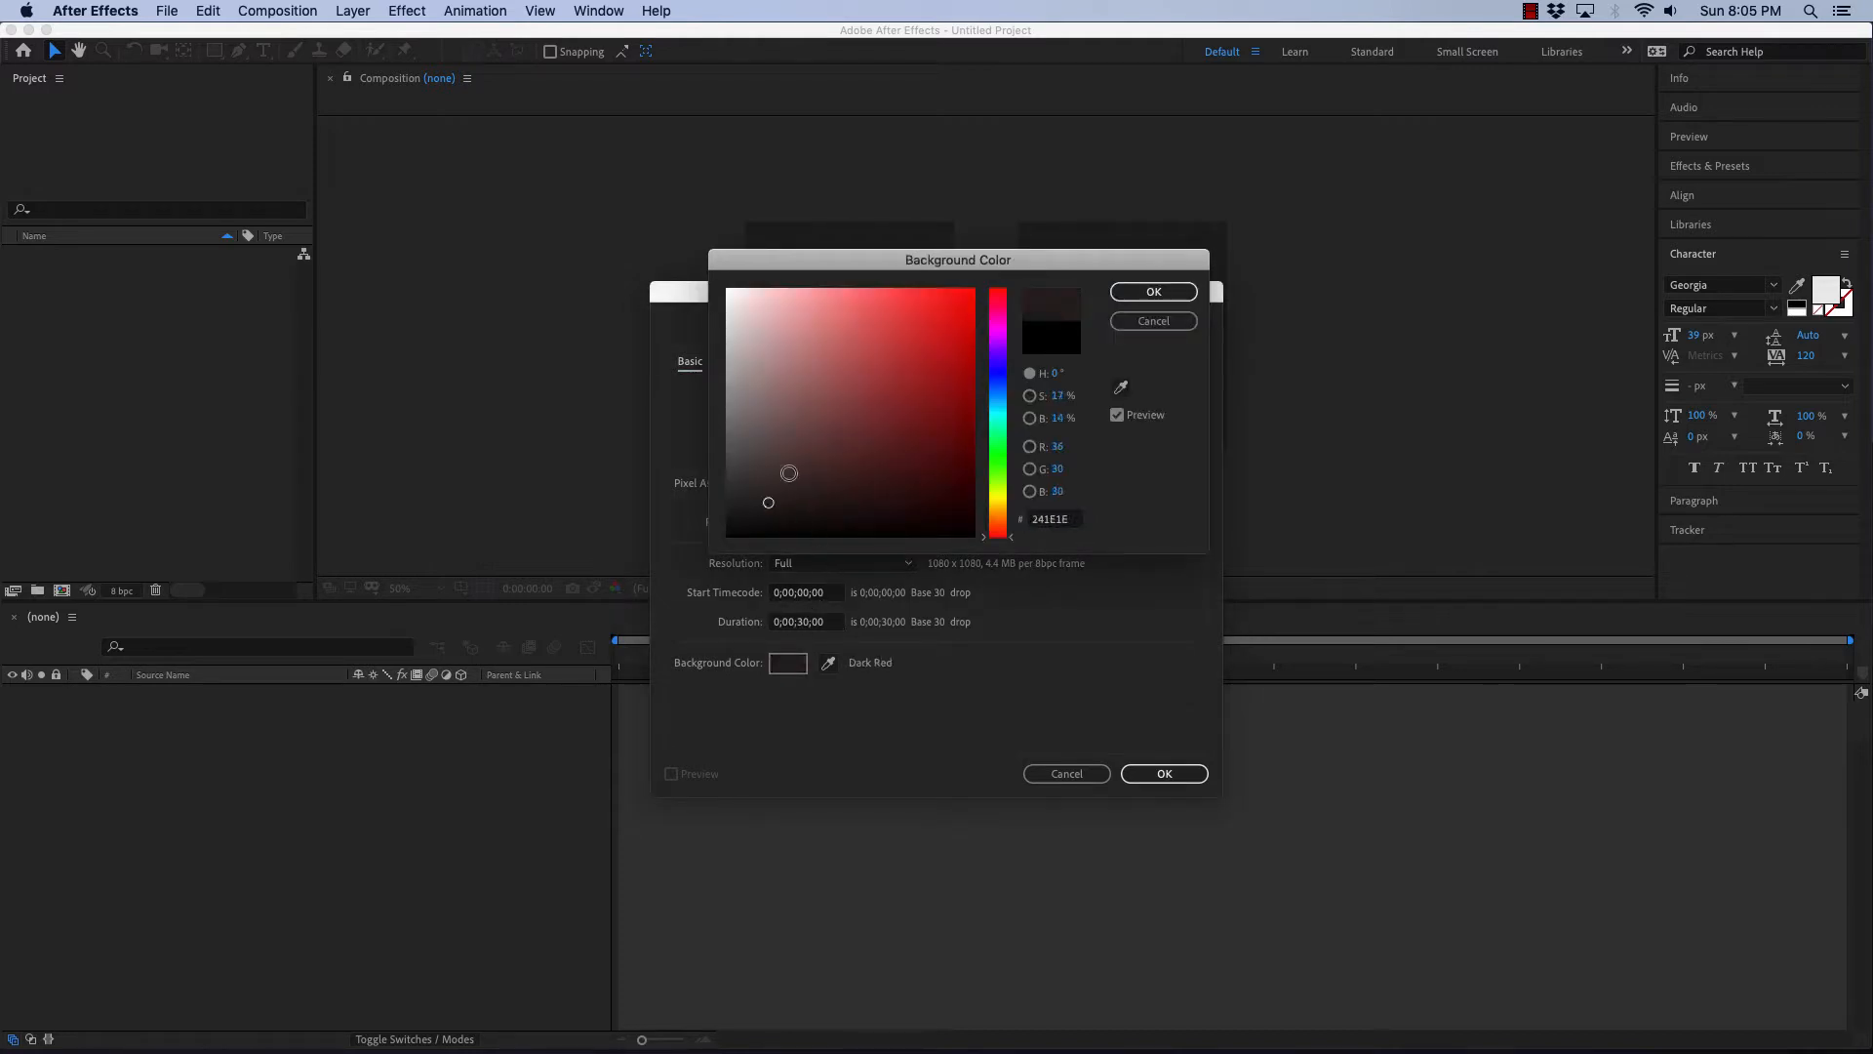
pyautogui.moveTo(790, 474); pyautogui.dragTo(692, 563)
pyautogui.click(1127, 294)
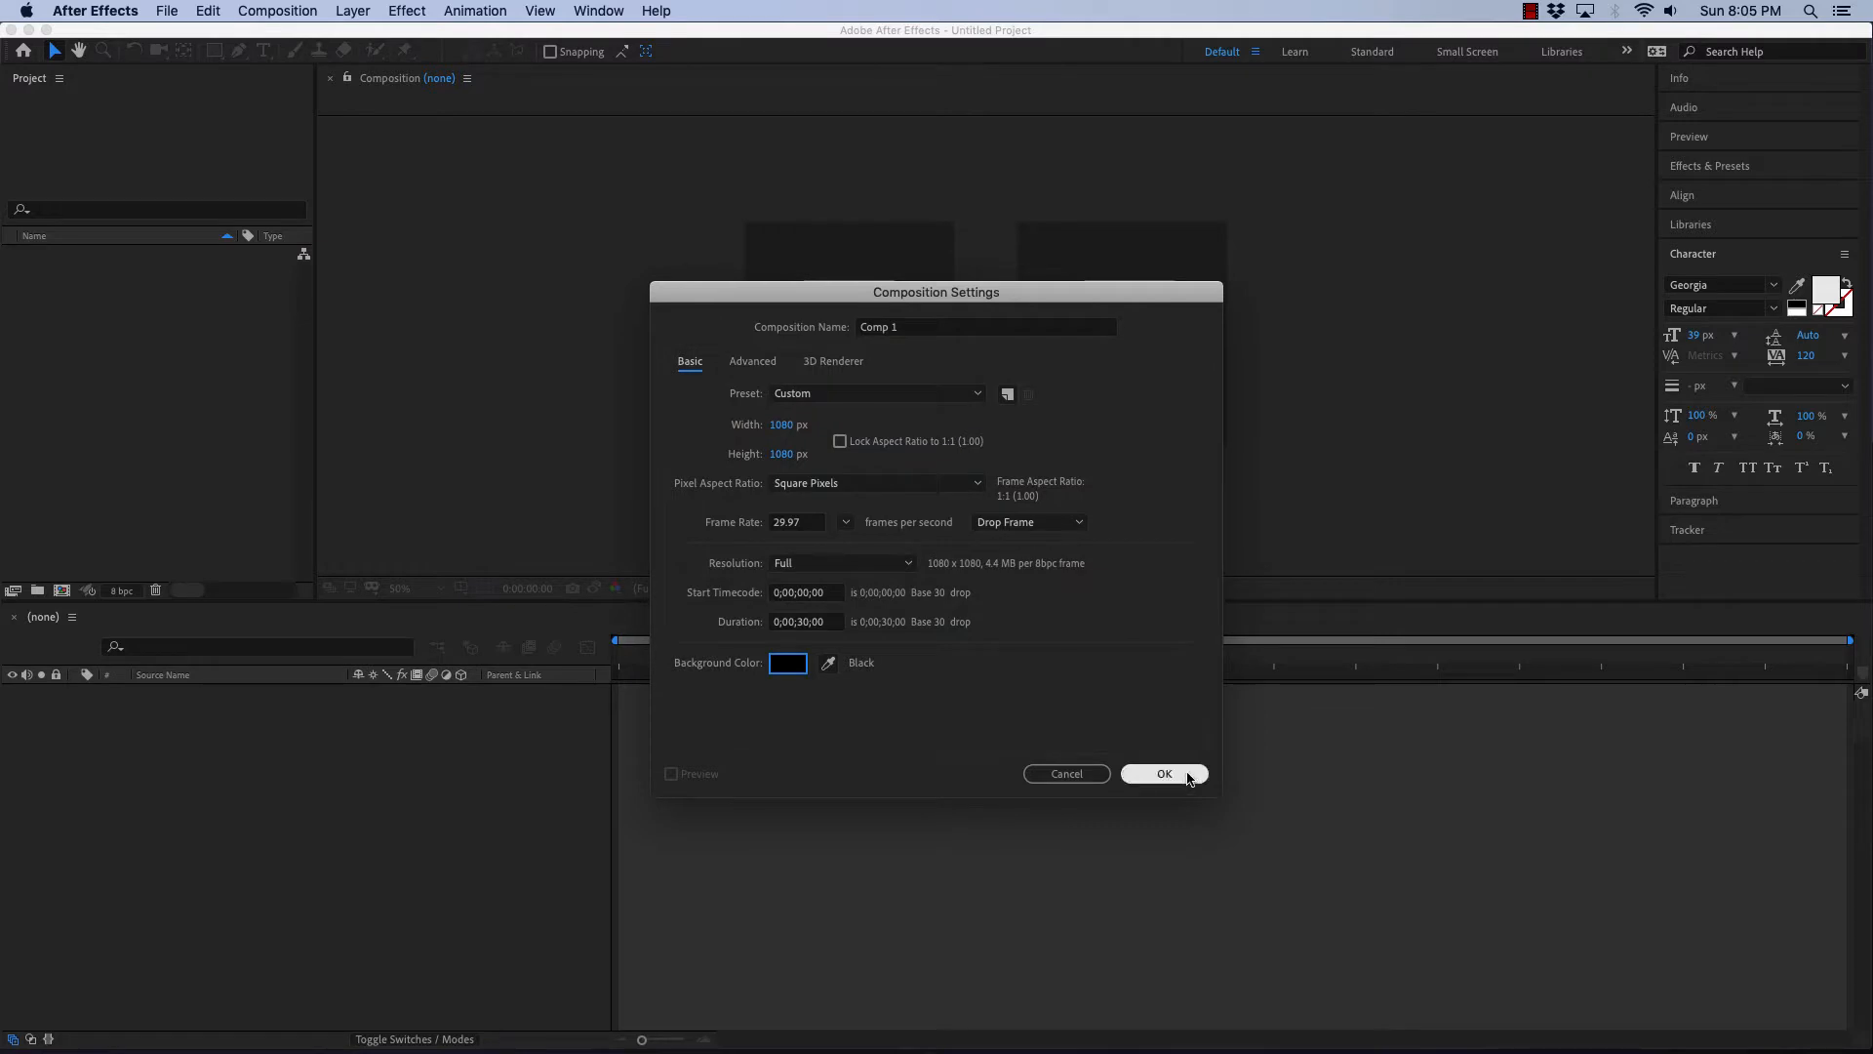
pyautogui.click(1186, 775)
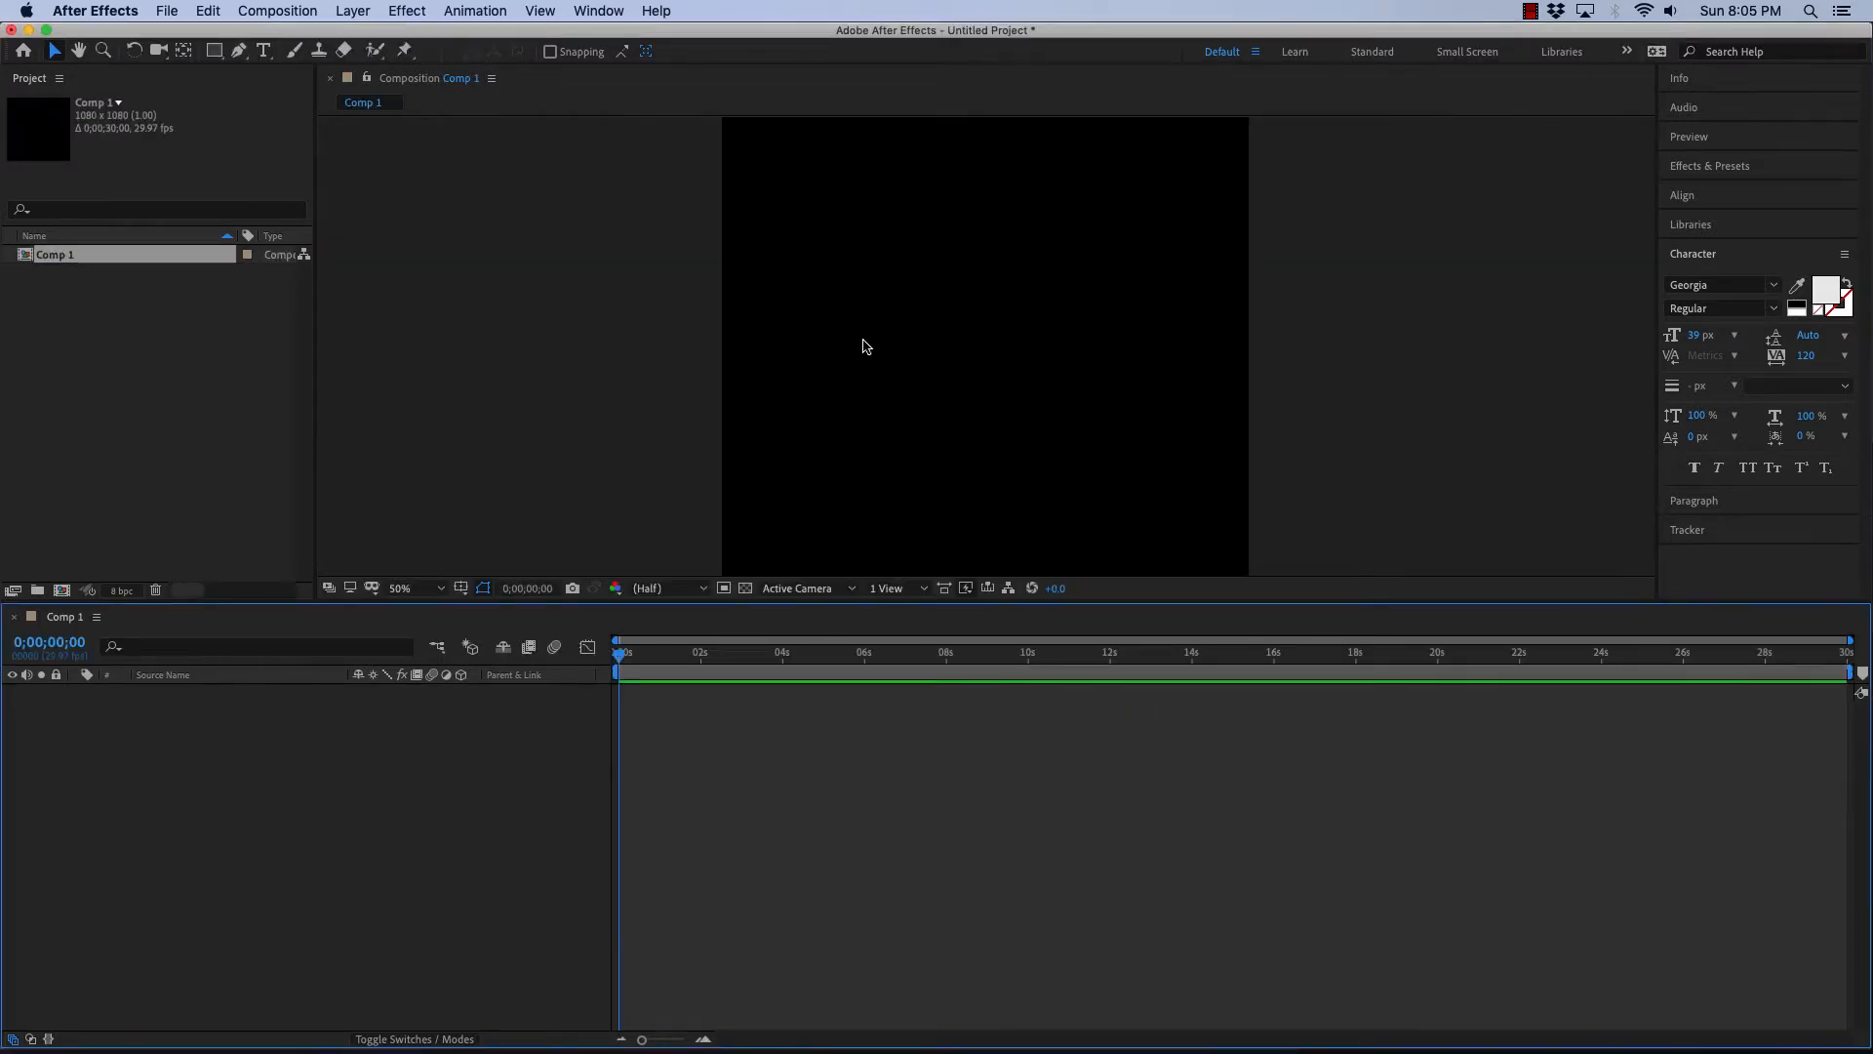
# - Import the four JPG photos, the bensound-acousticbreeze MP3 and the AI logo from the williams_orchard_square_video folder into the project
pyautogui.click(174, 333)
pyautogui.hotkey('ctrl', 'Up')
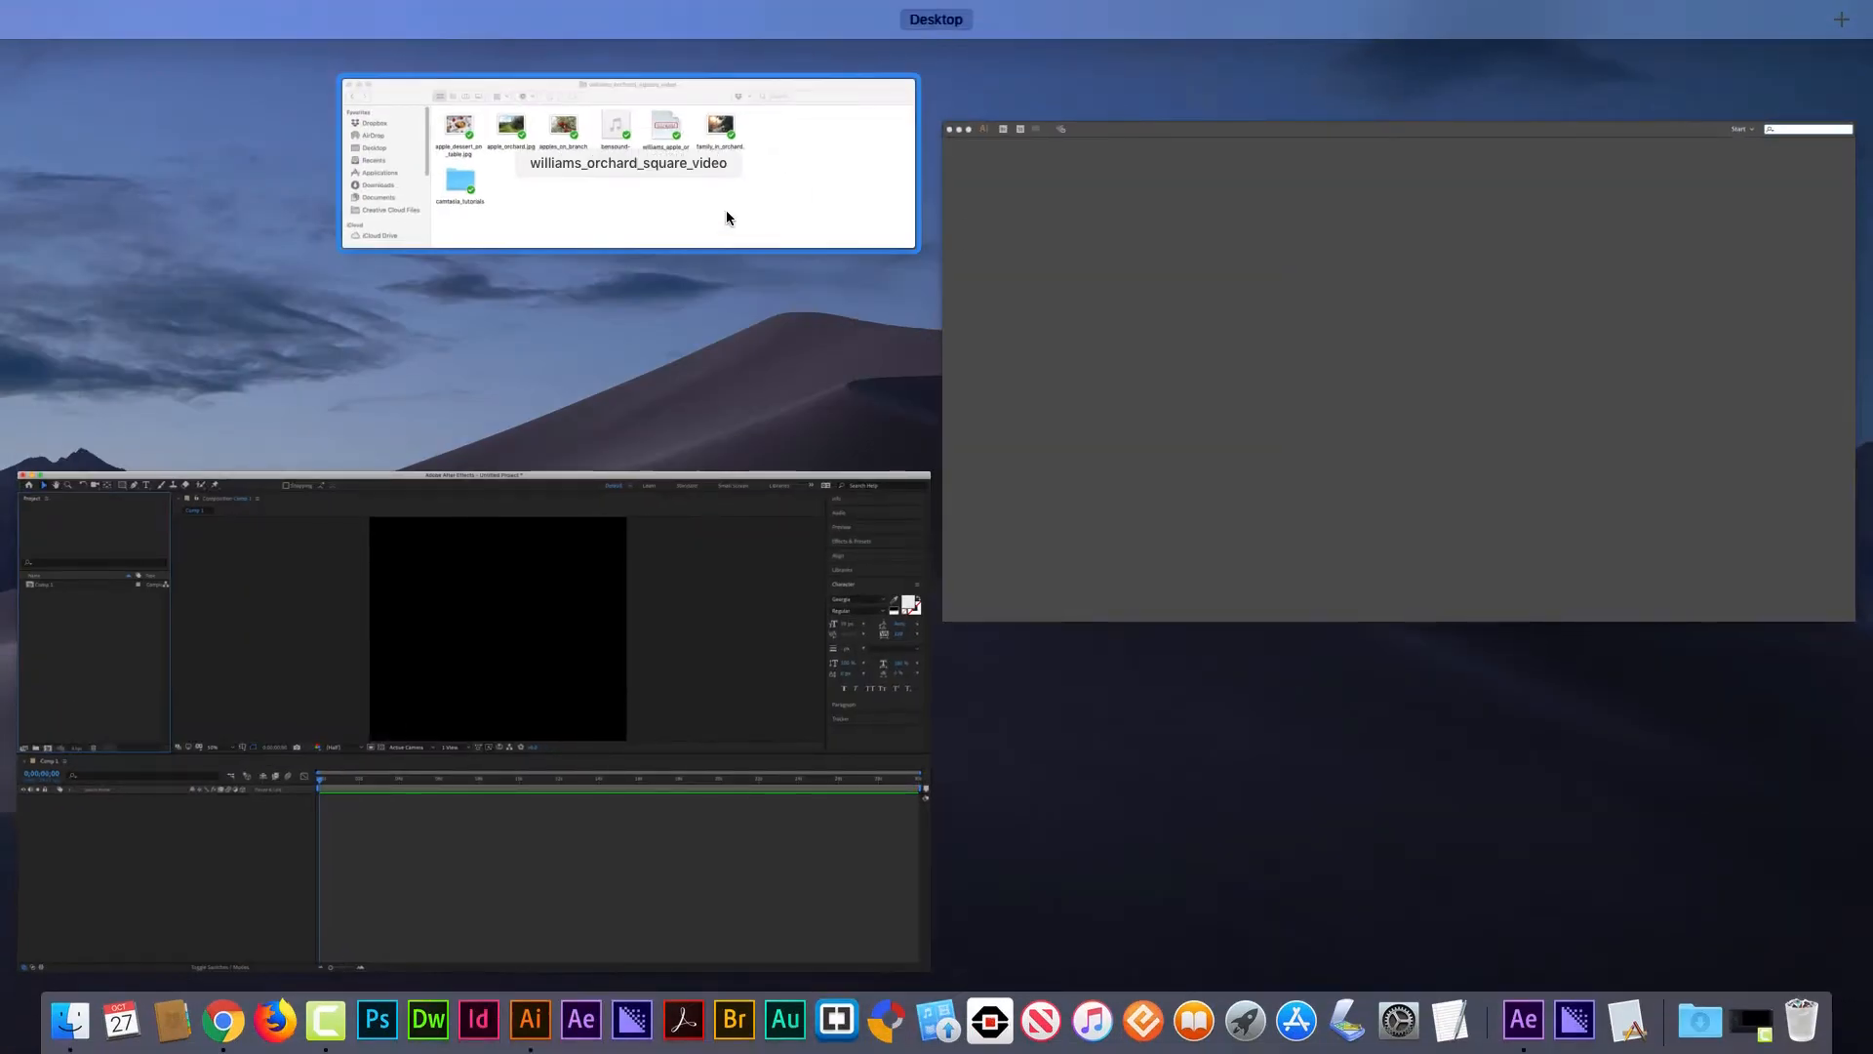
pyautogui.click(807, 196)
pyautogui.moveTo(1313, 230); pyautogui.dragTo(640, 250)
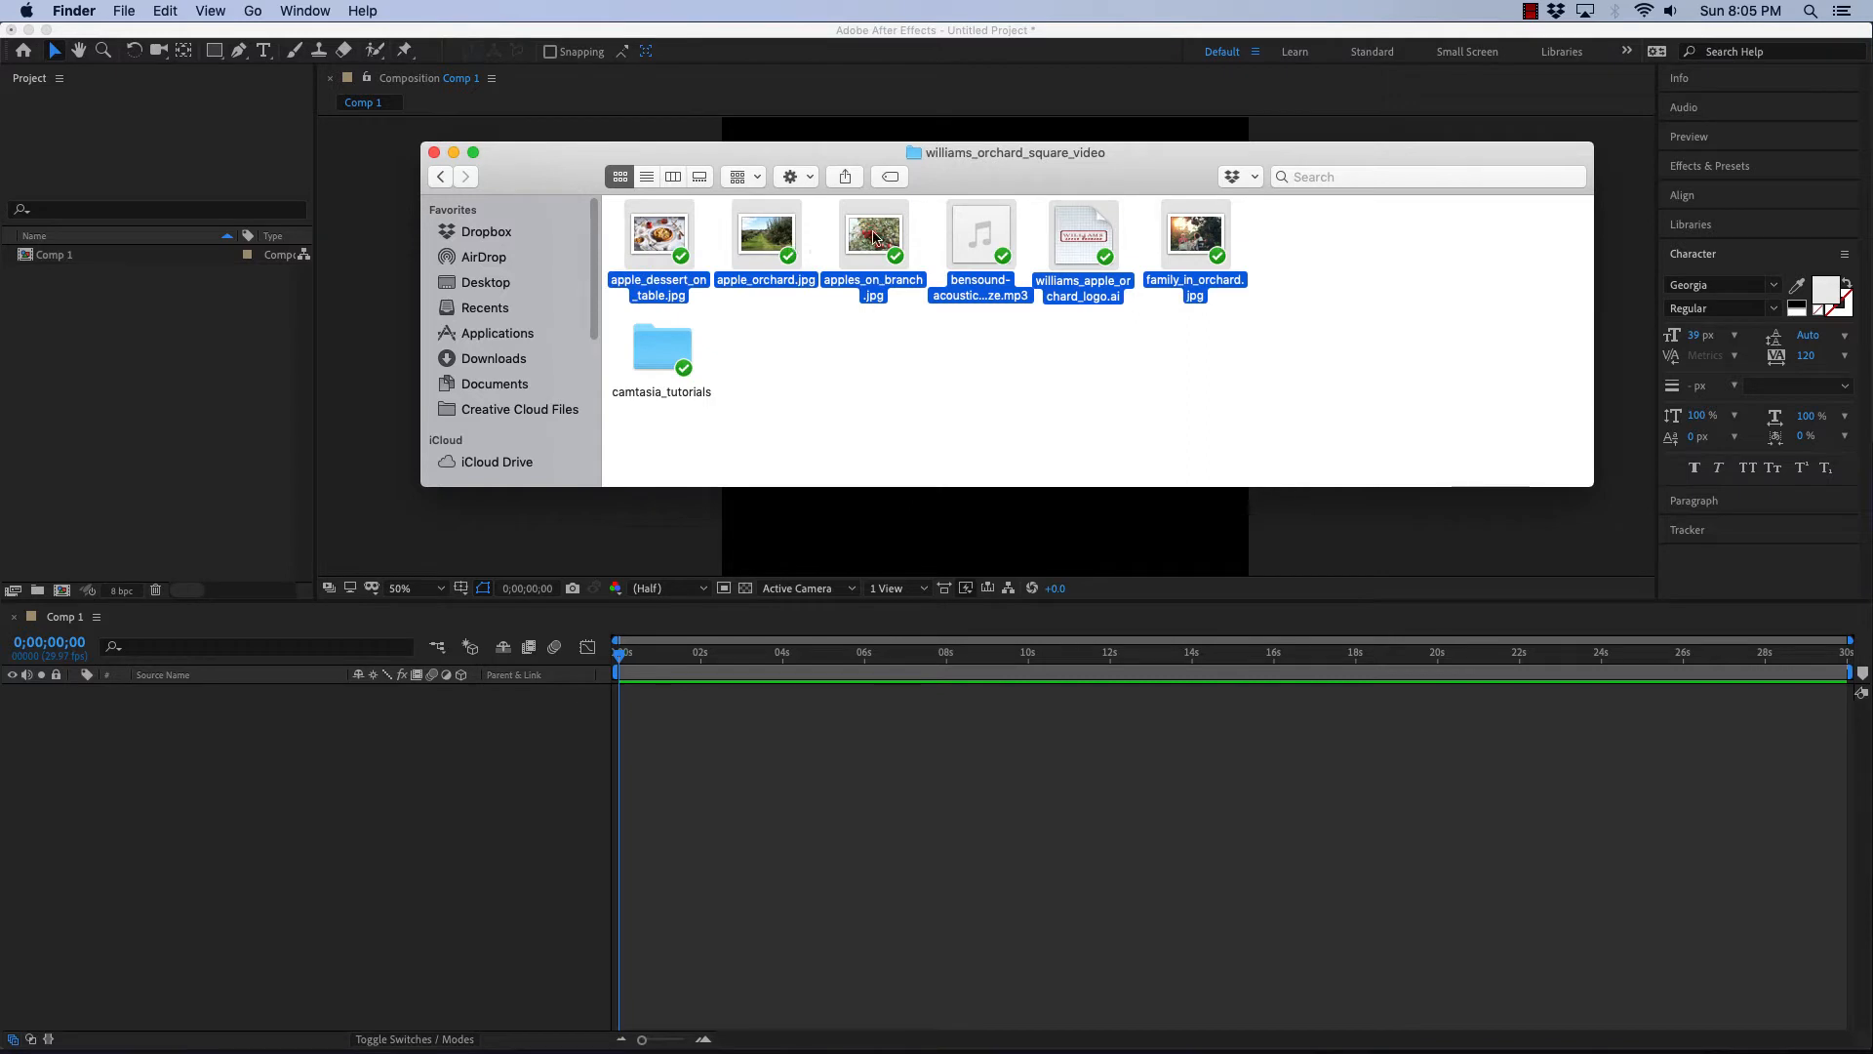
pyautogui.moveTo(880, 237); pyautogui.dragTo(201, 328)
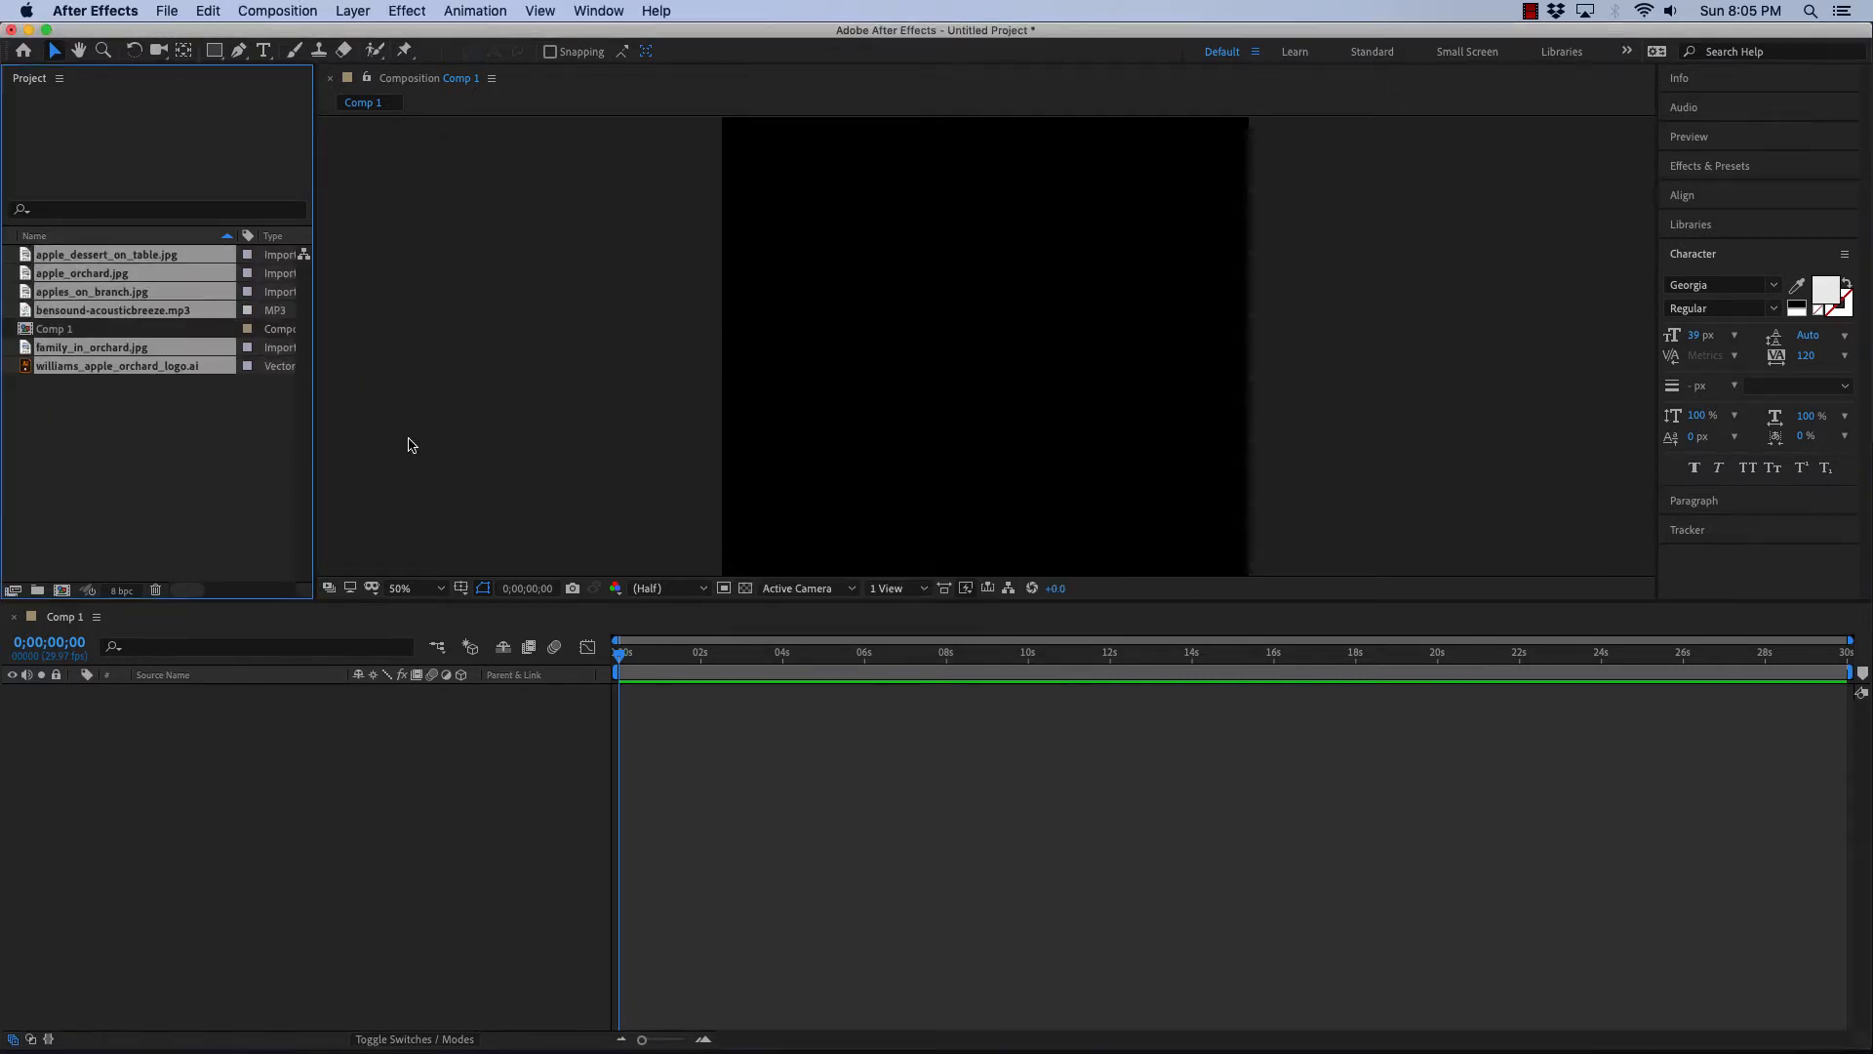
pyautogui.click(205, 456)
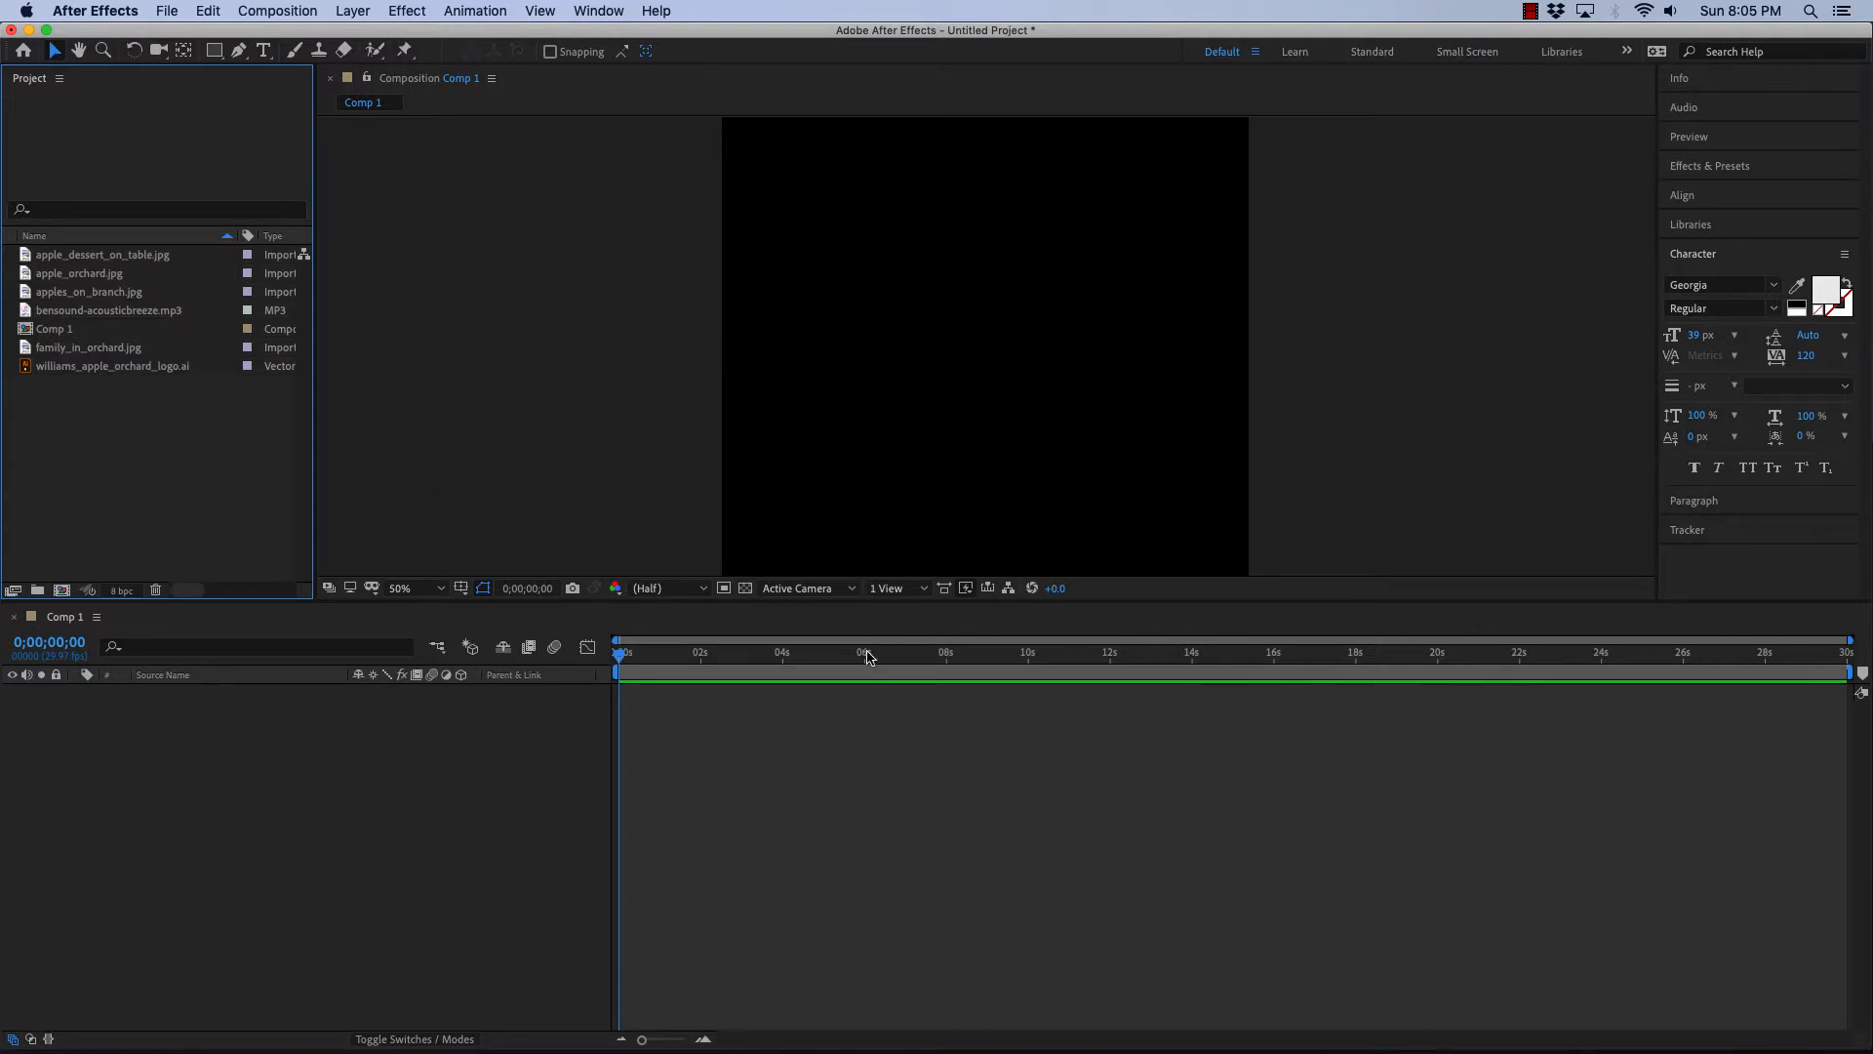
# - Enlarge the composition view and add apple_orchard.jpg to Comp 1 as a layer
pyautogui.moveTo(866, 605); pyautogui.dragTo(870, 699)
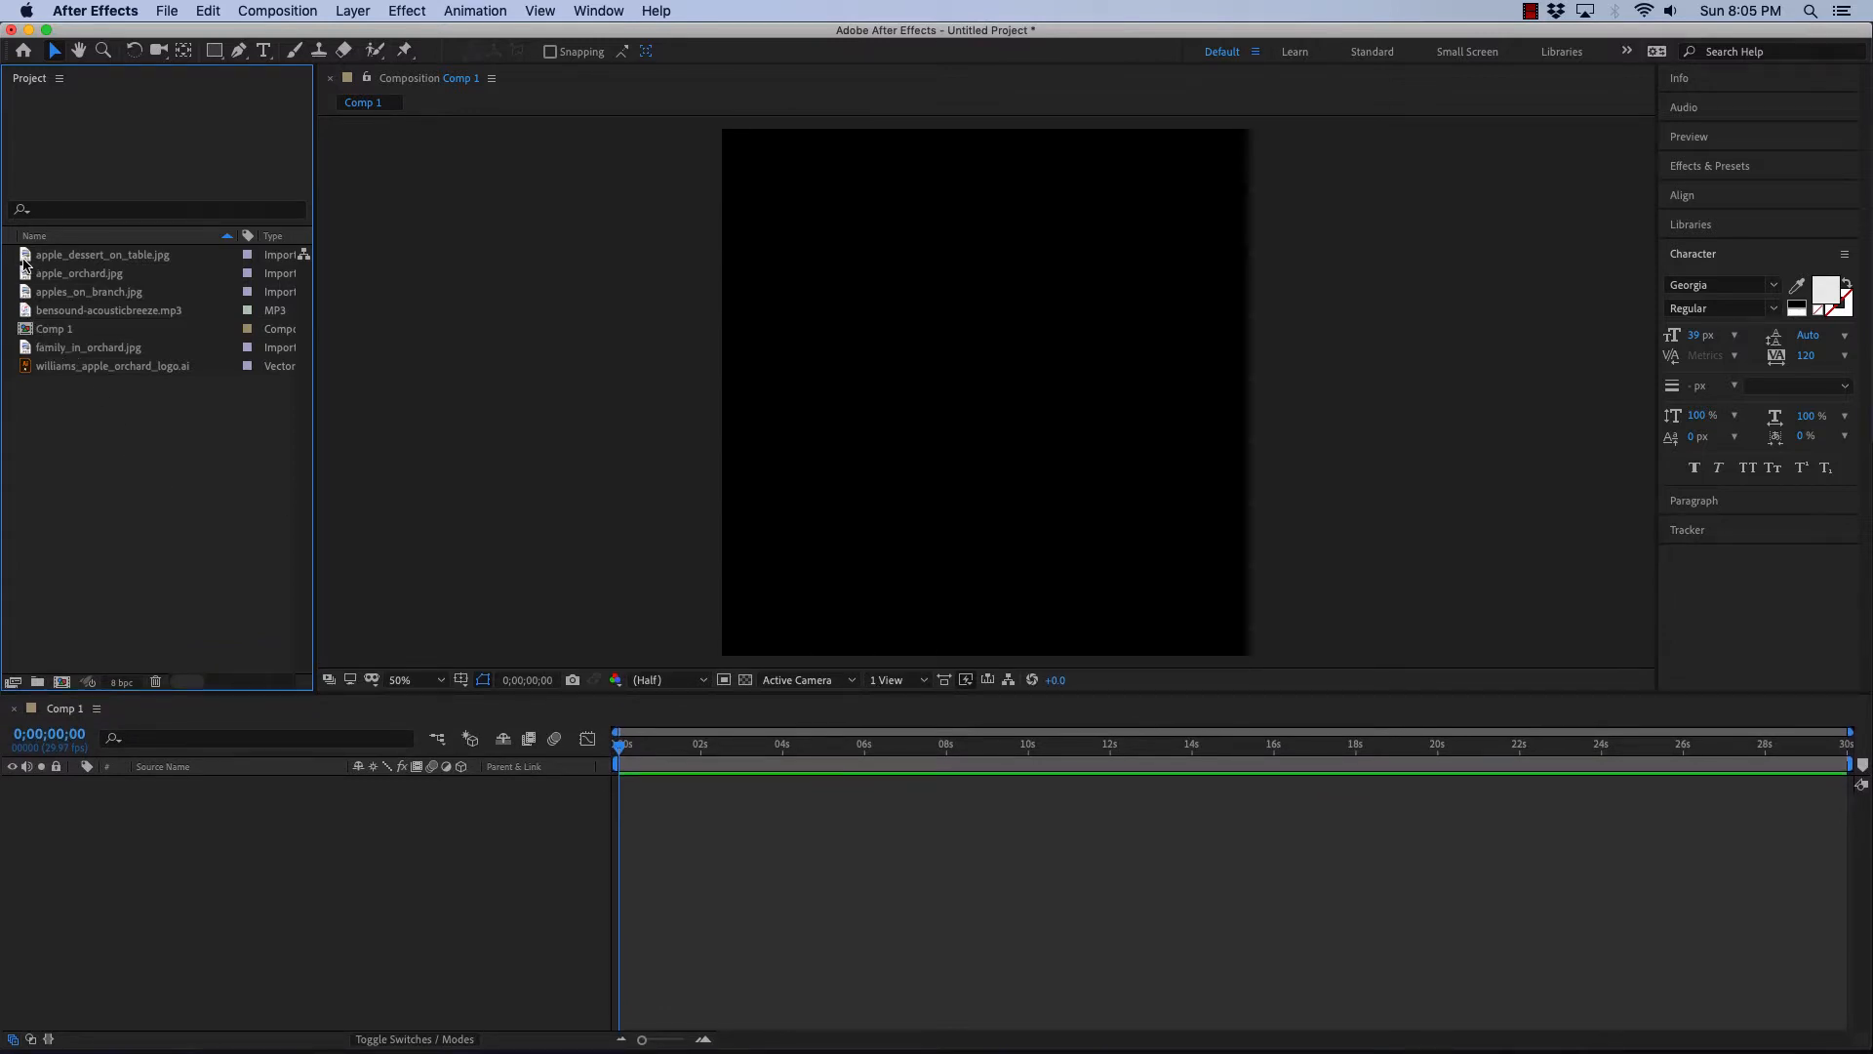
pyautogui.click(26, 276)
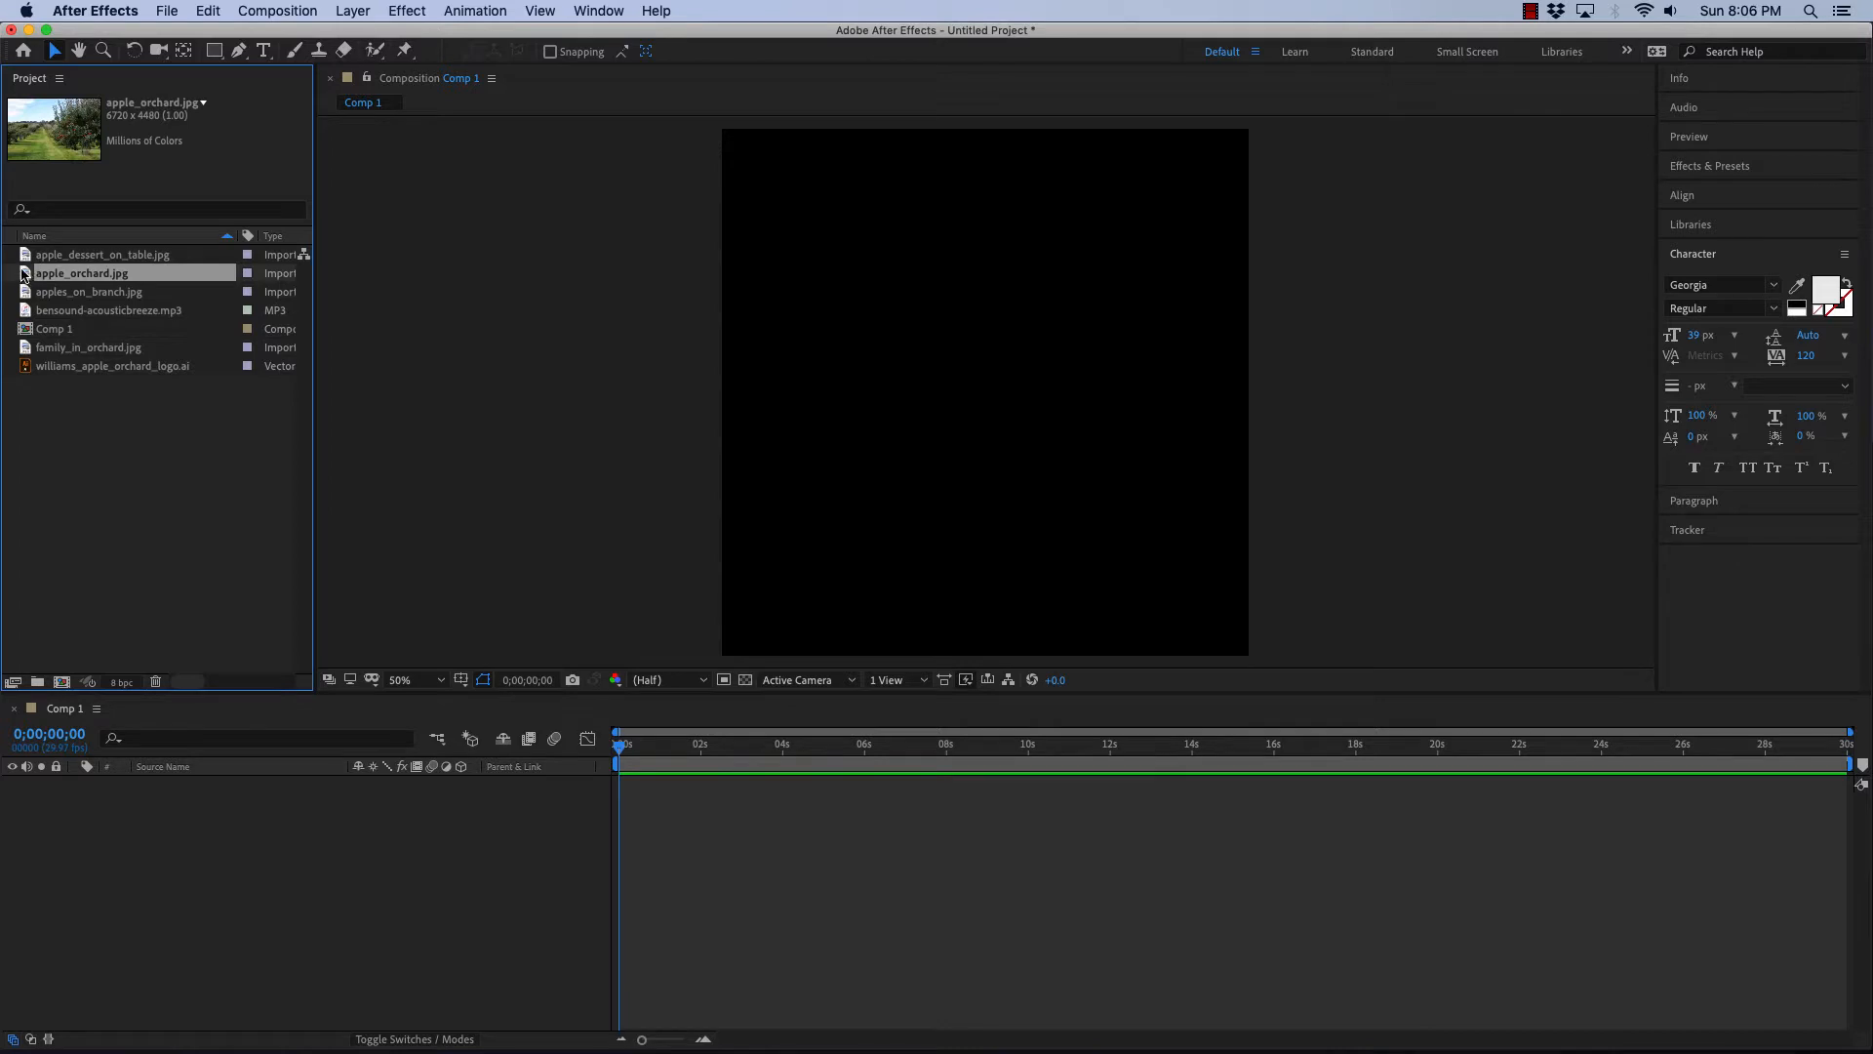
pyautogui.moveTo(25, 276); pyautogui.dragTo(734, 517)
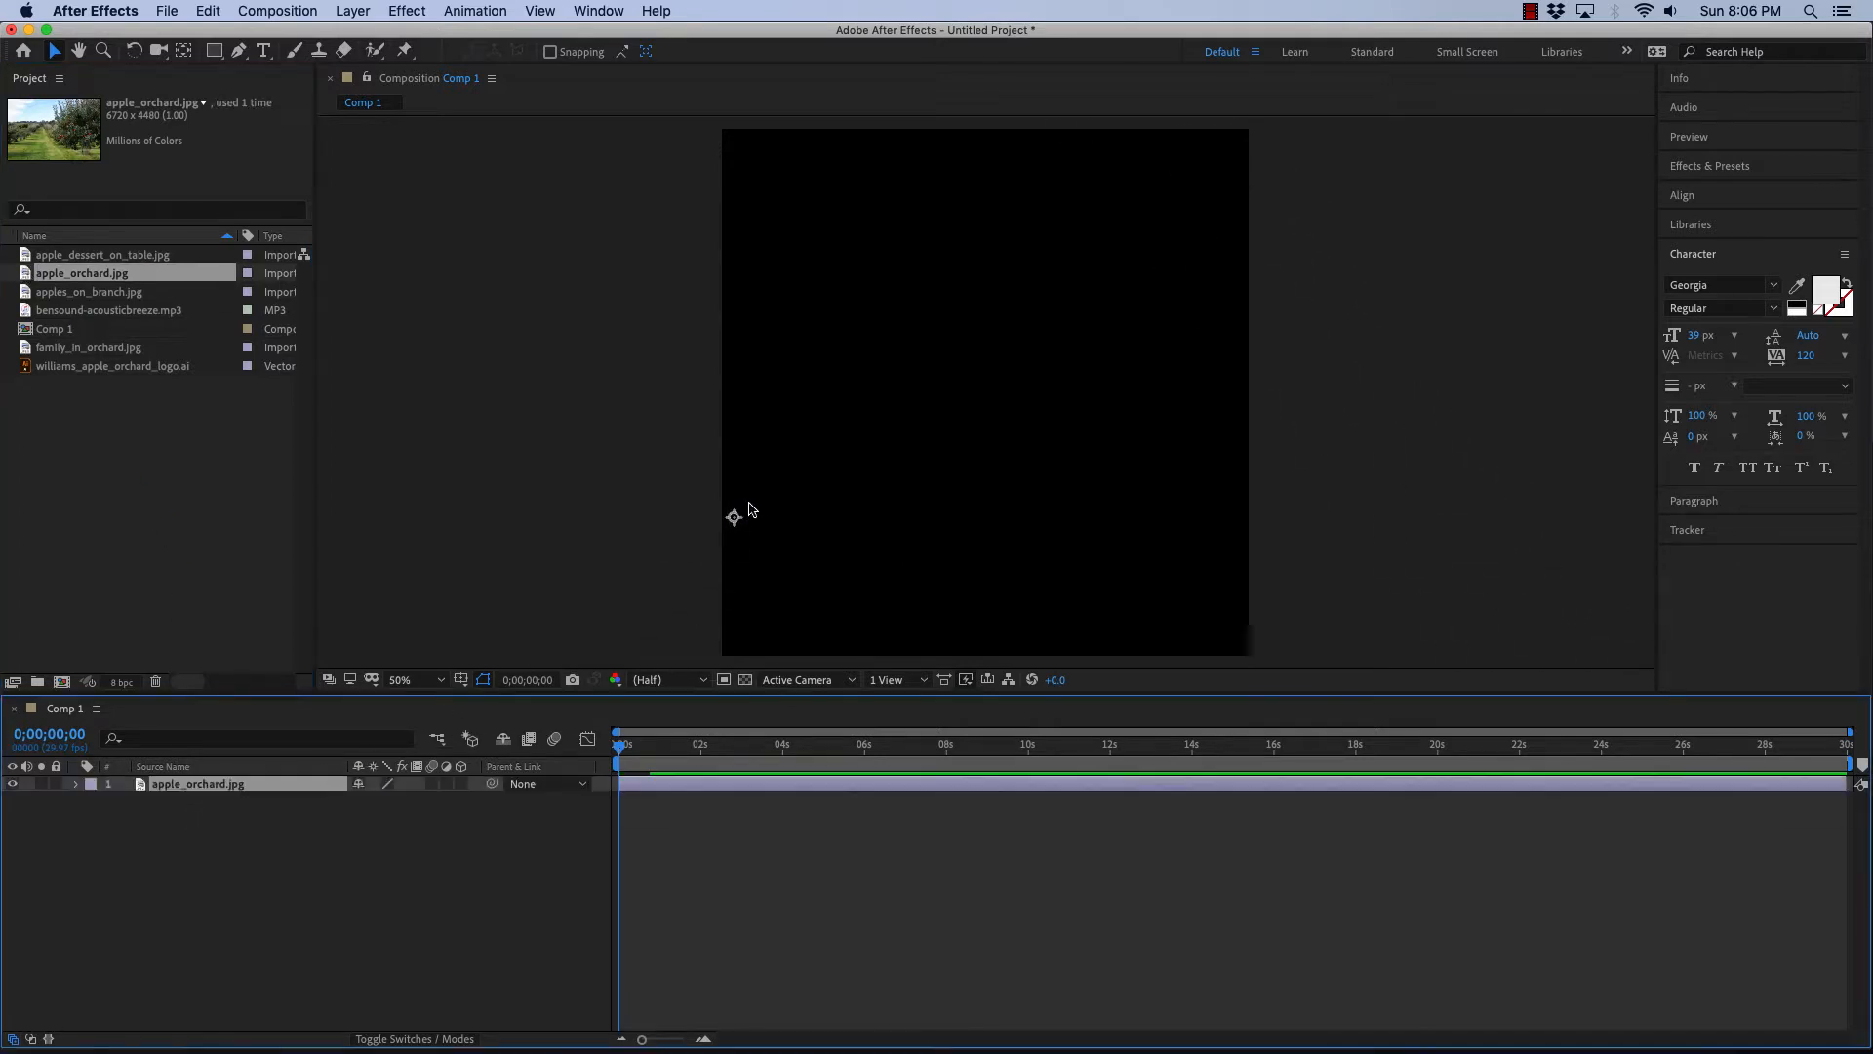
# - Scale the apple_orchard.jpg layer proportionally to about 36.8% and position it at about 544, 508, filling the square frame
pyautogui.press(',')
pyautogui.press(',')
pyautogui.press(',')
pyautogui.press(',')
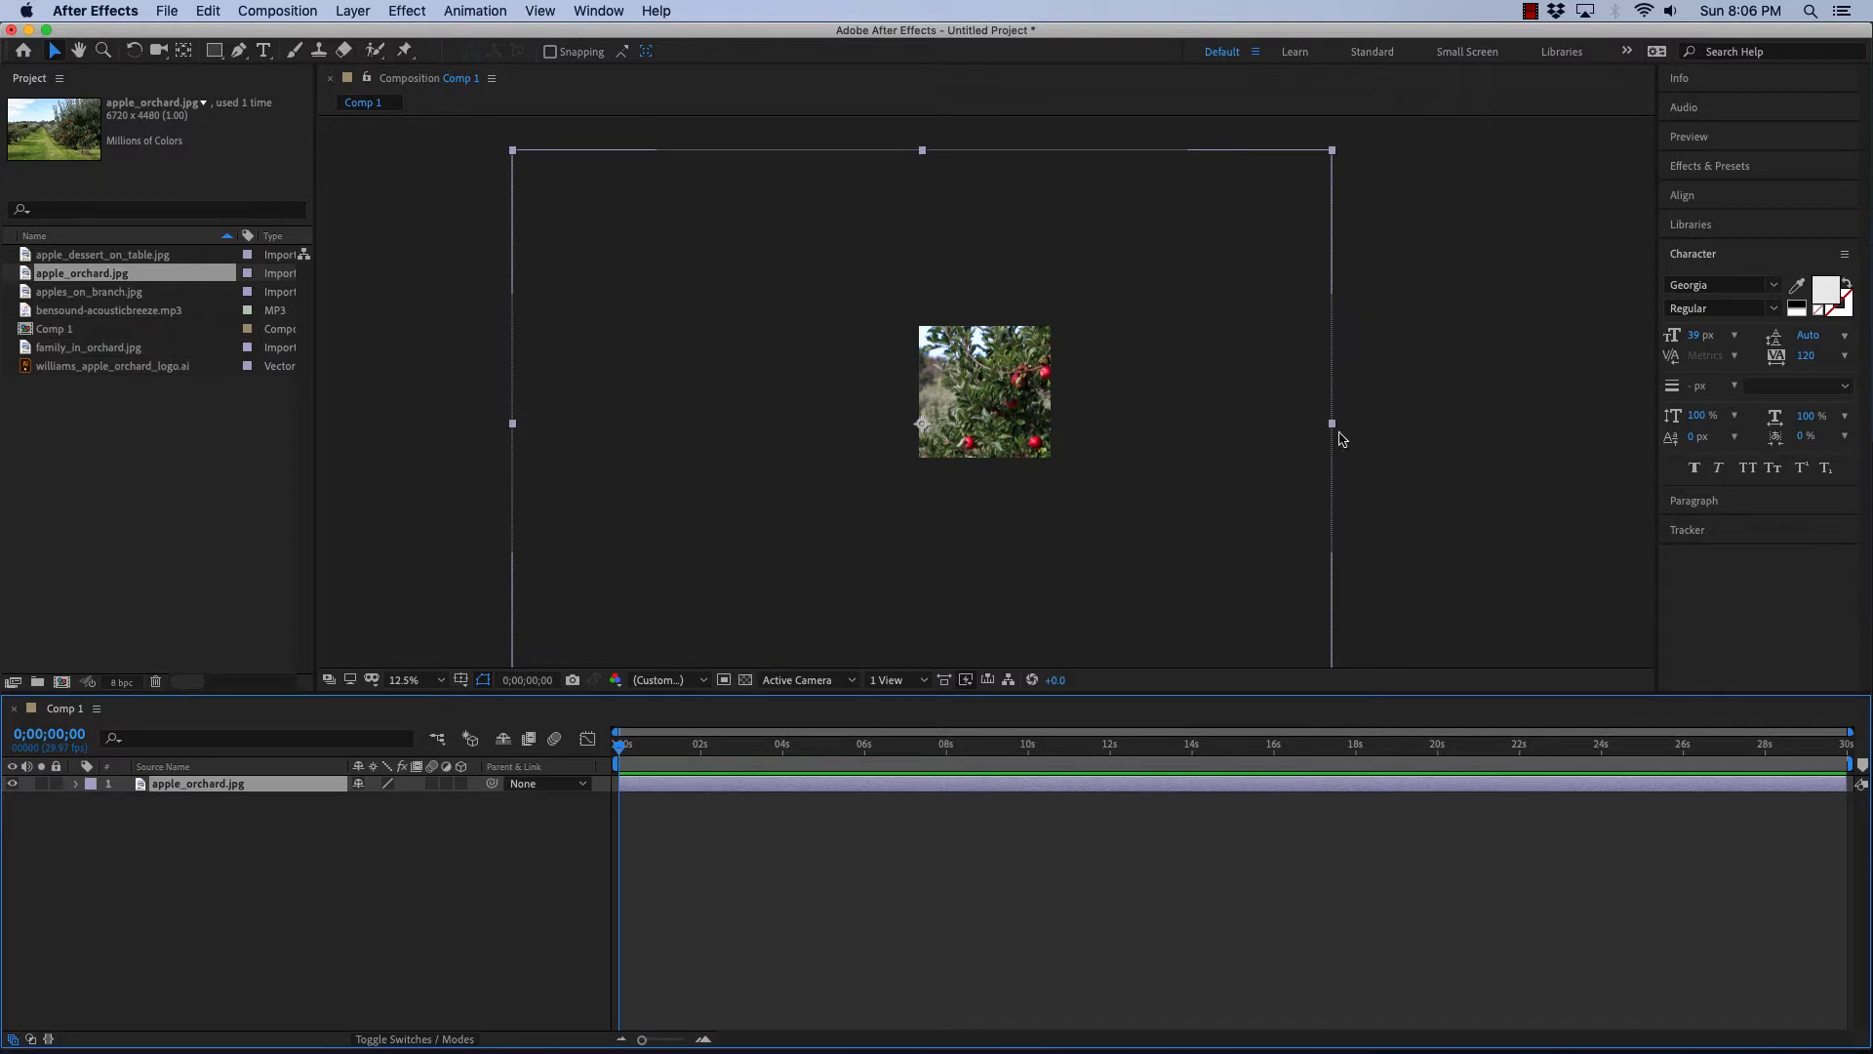
pyautogui.moveTo(1333, 427); pyautogui.dragTo(1066, 386)
pyautogui.press('.')
pyautogui.press('.')
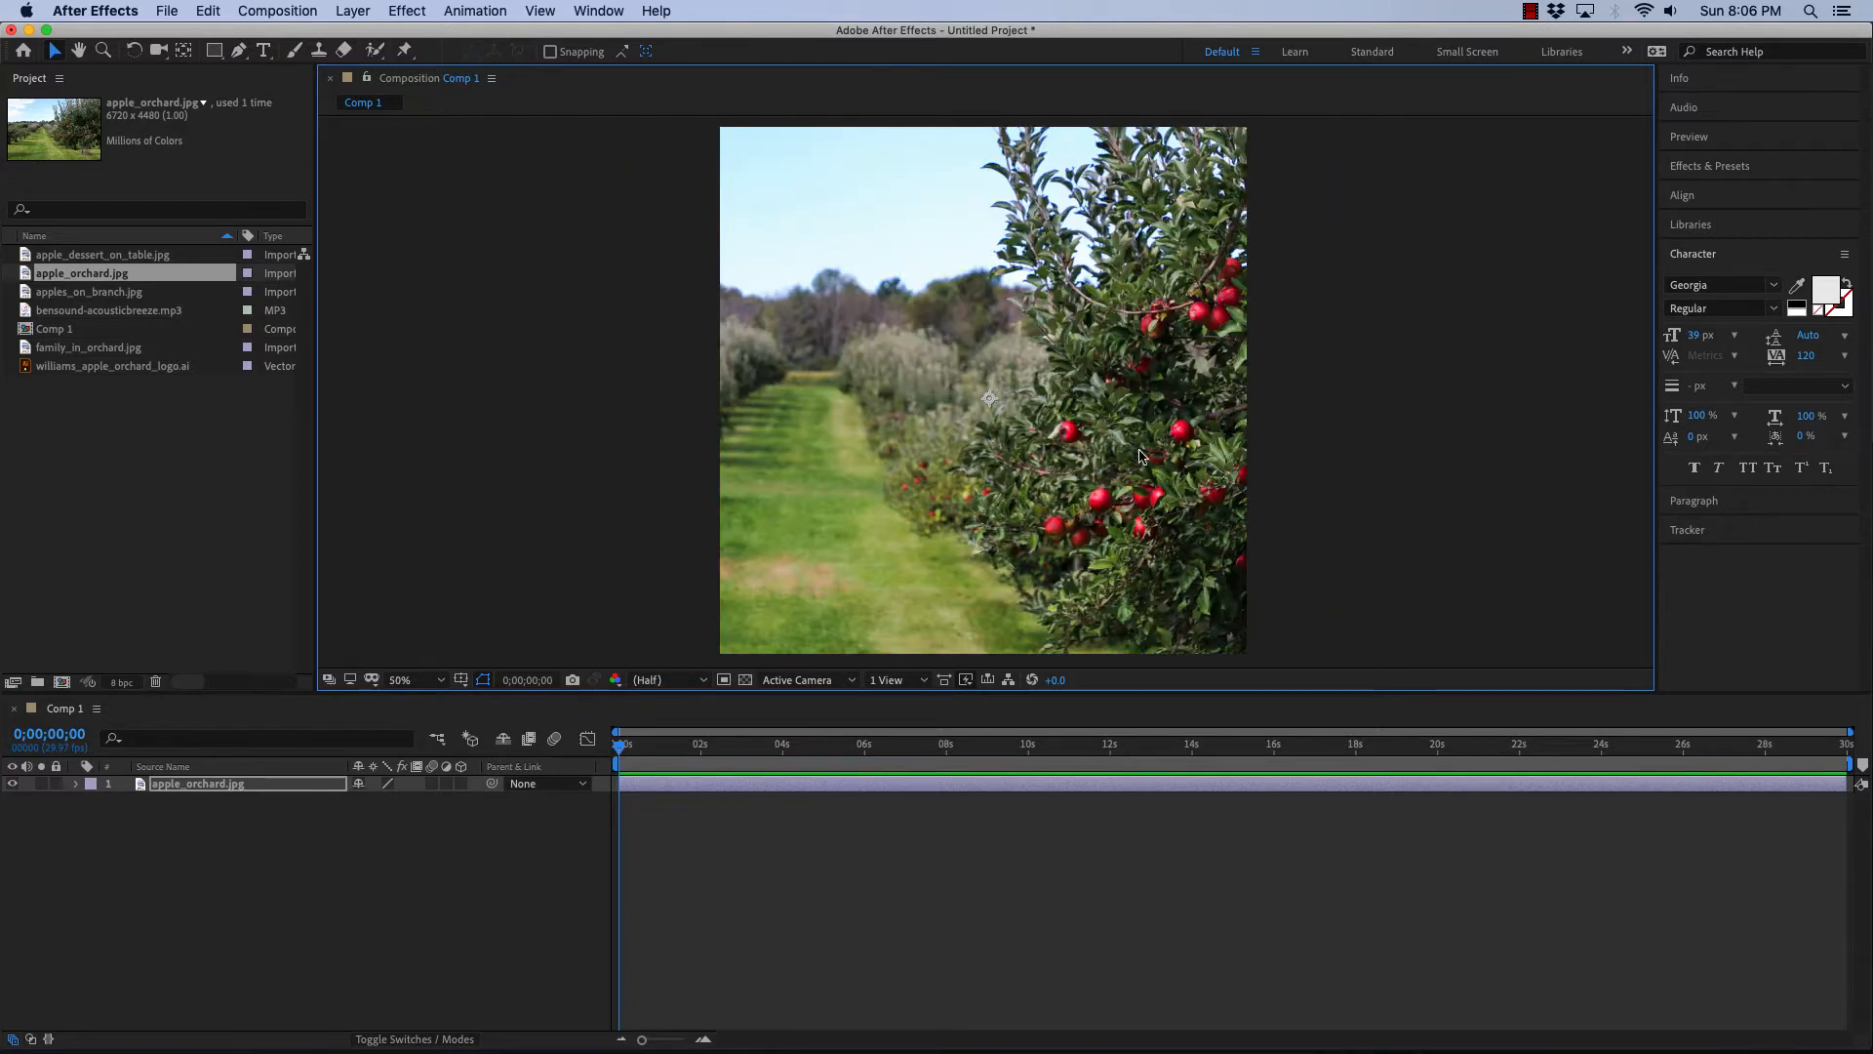
pyautogui.press(',')
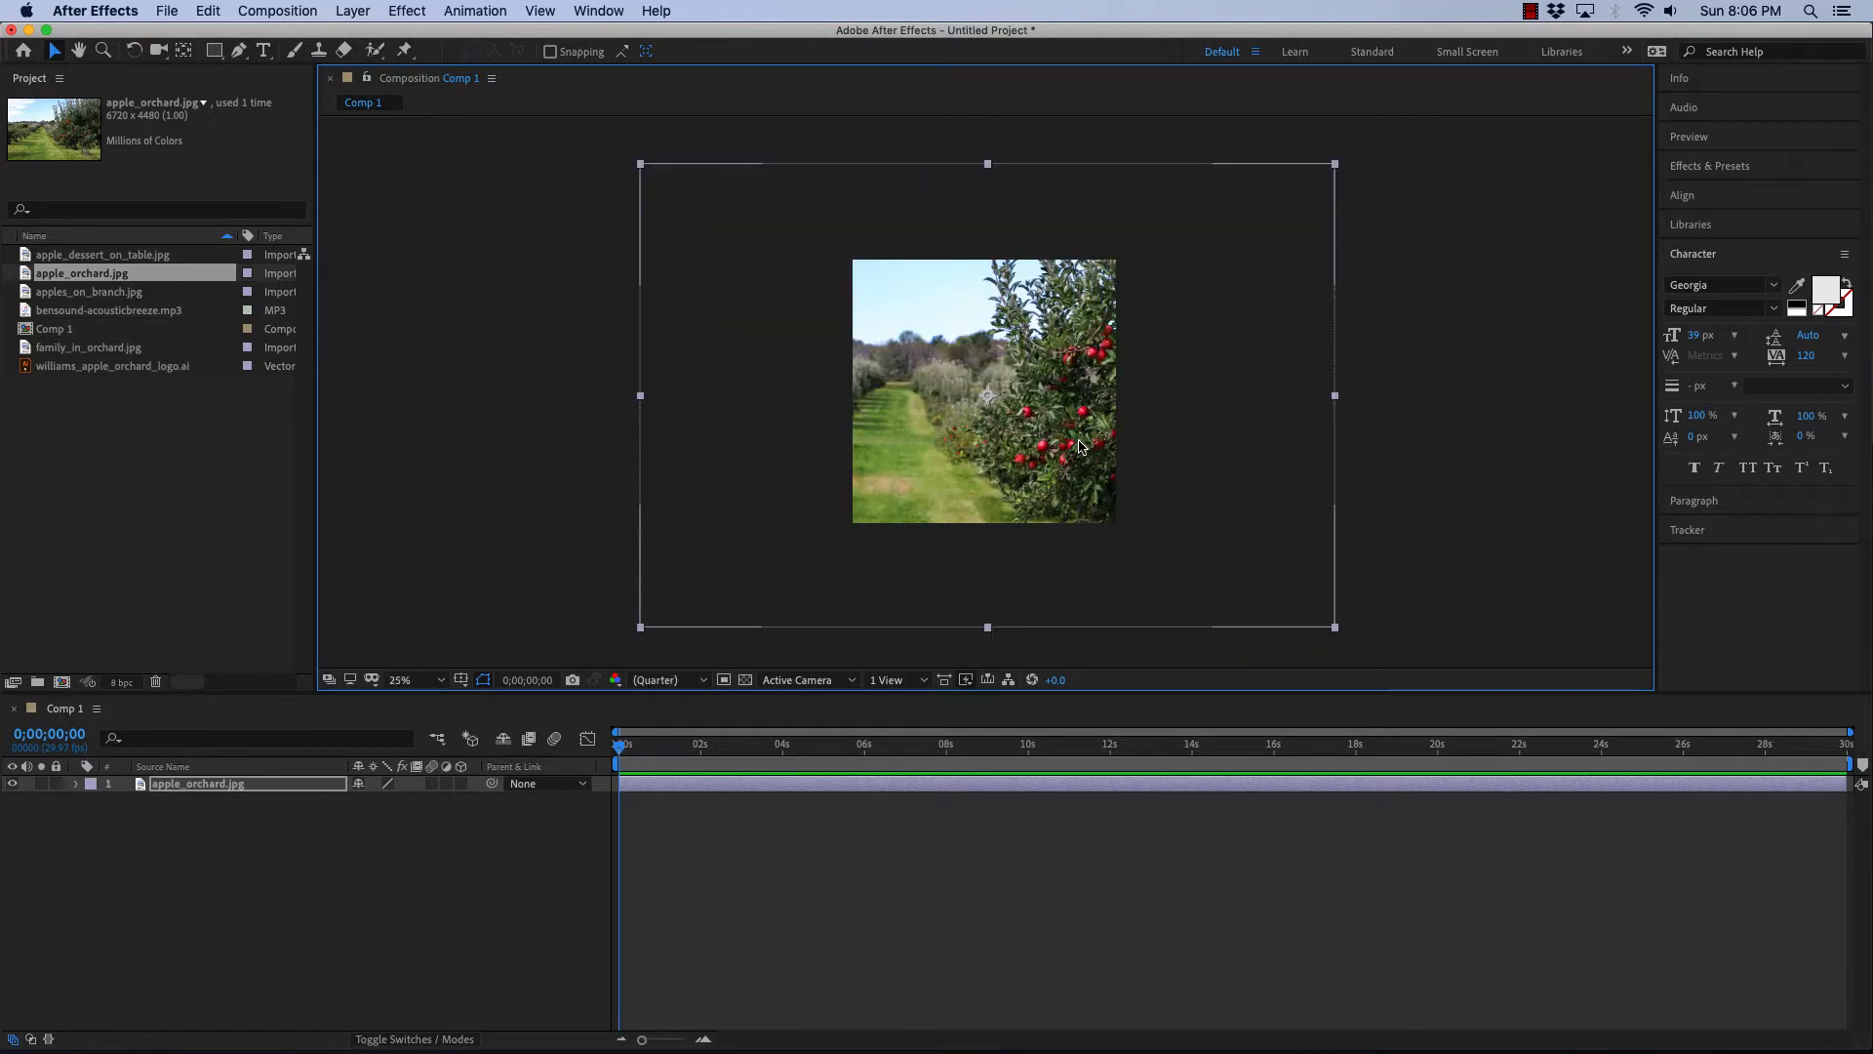
pyautogui.moveTo(1335, 396); pyautogui.dragTo(1271, 399)
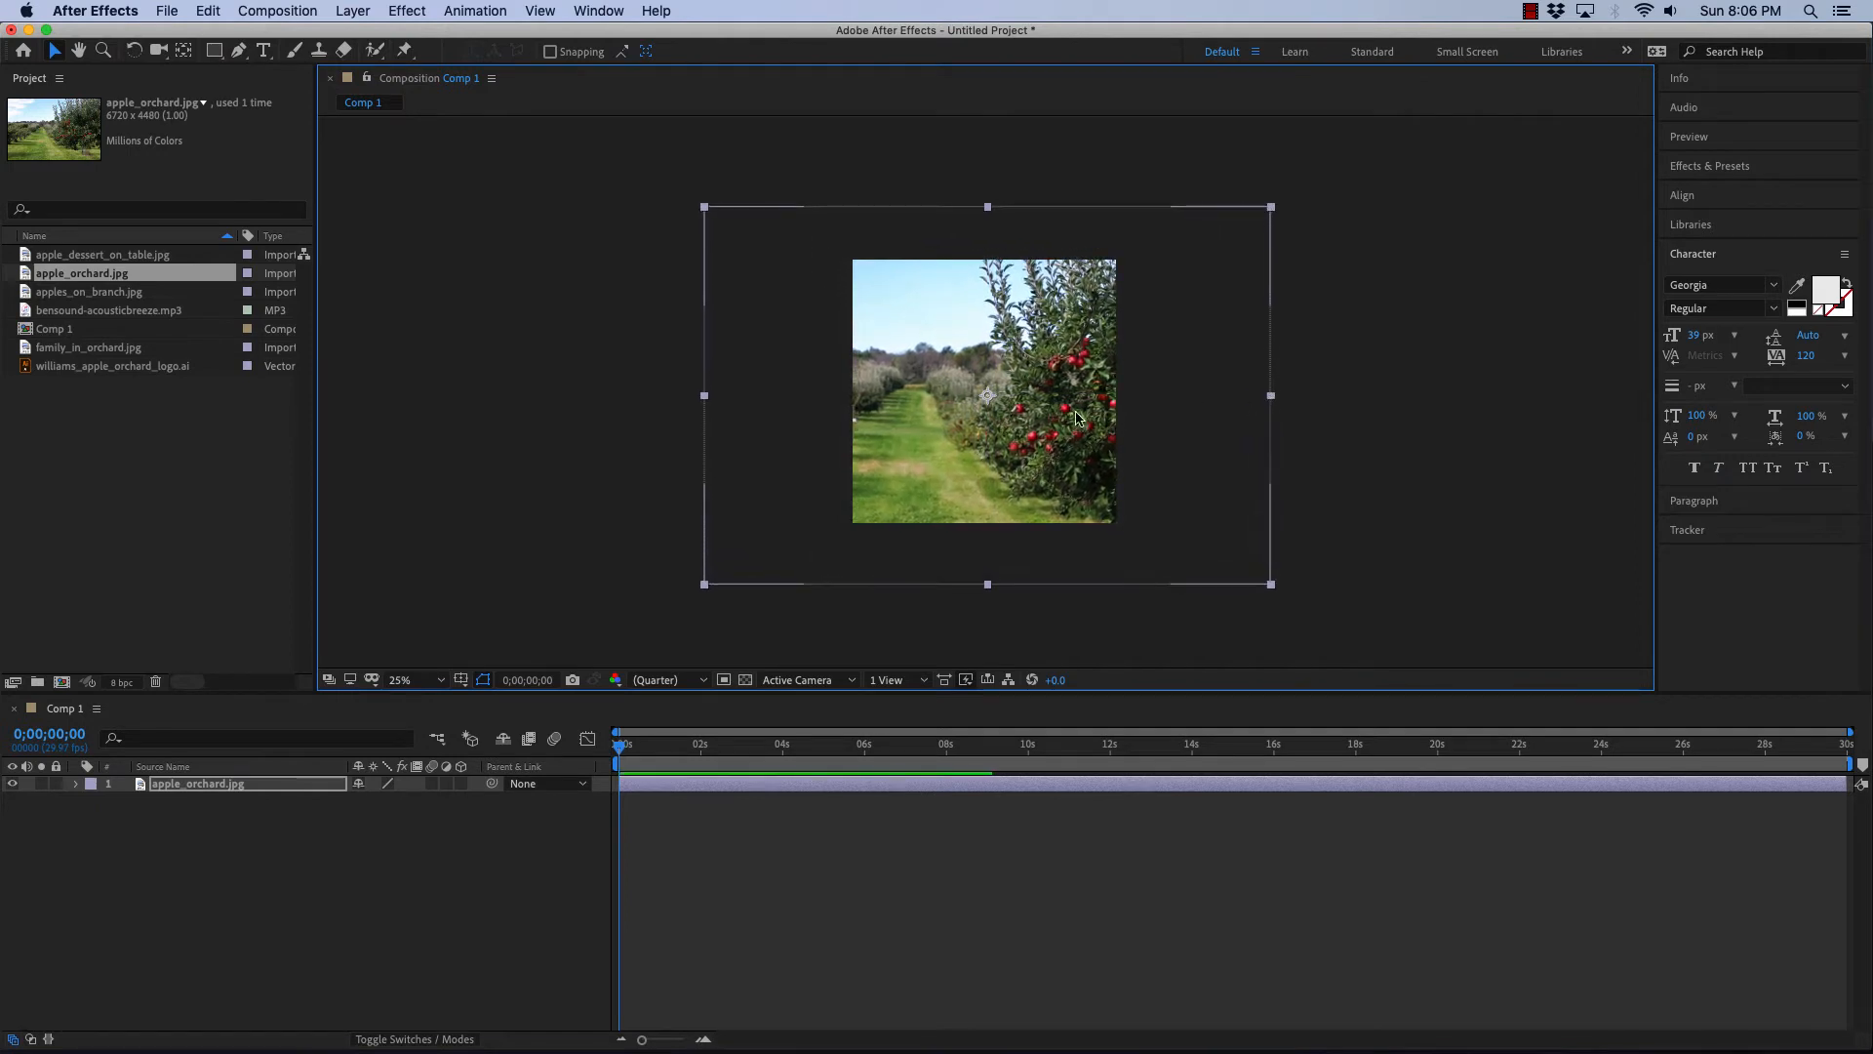
pyautogui.moveTo(1072, 416); pyautogui.dragTo(1074, 401)
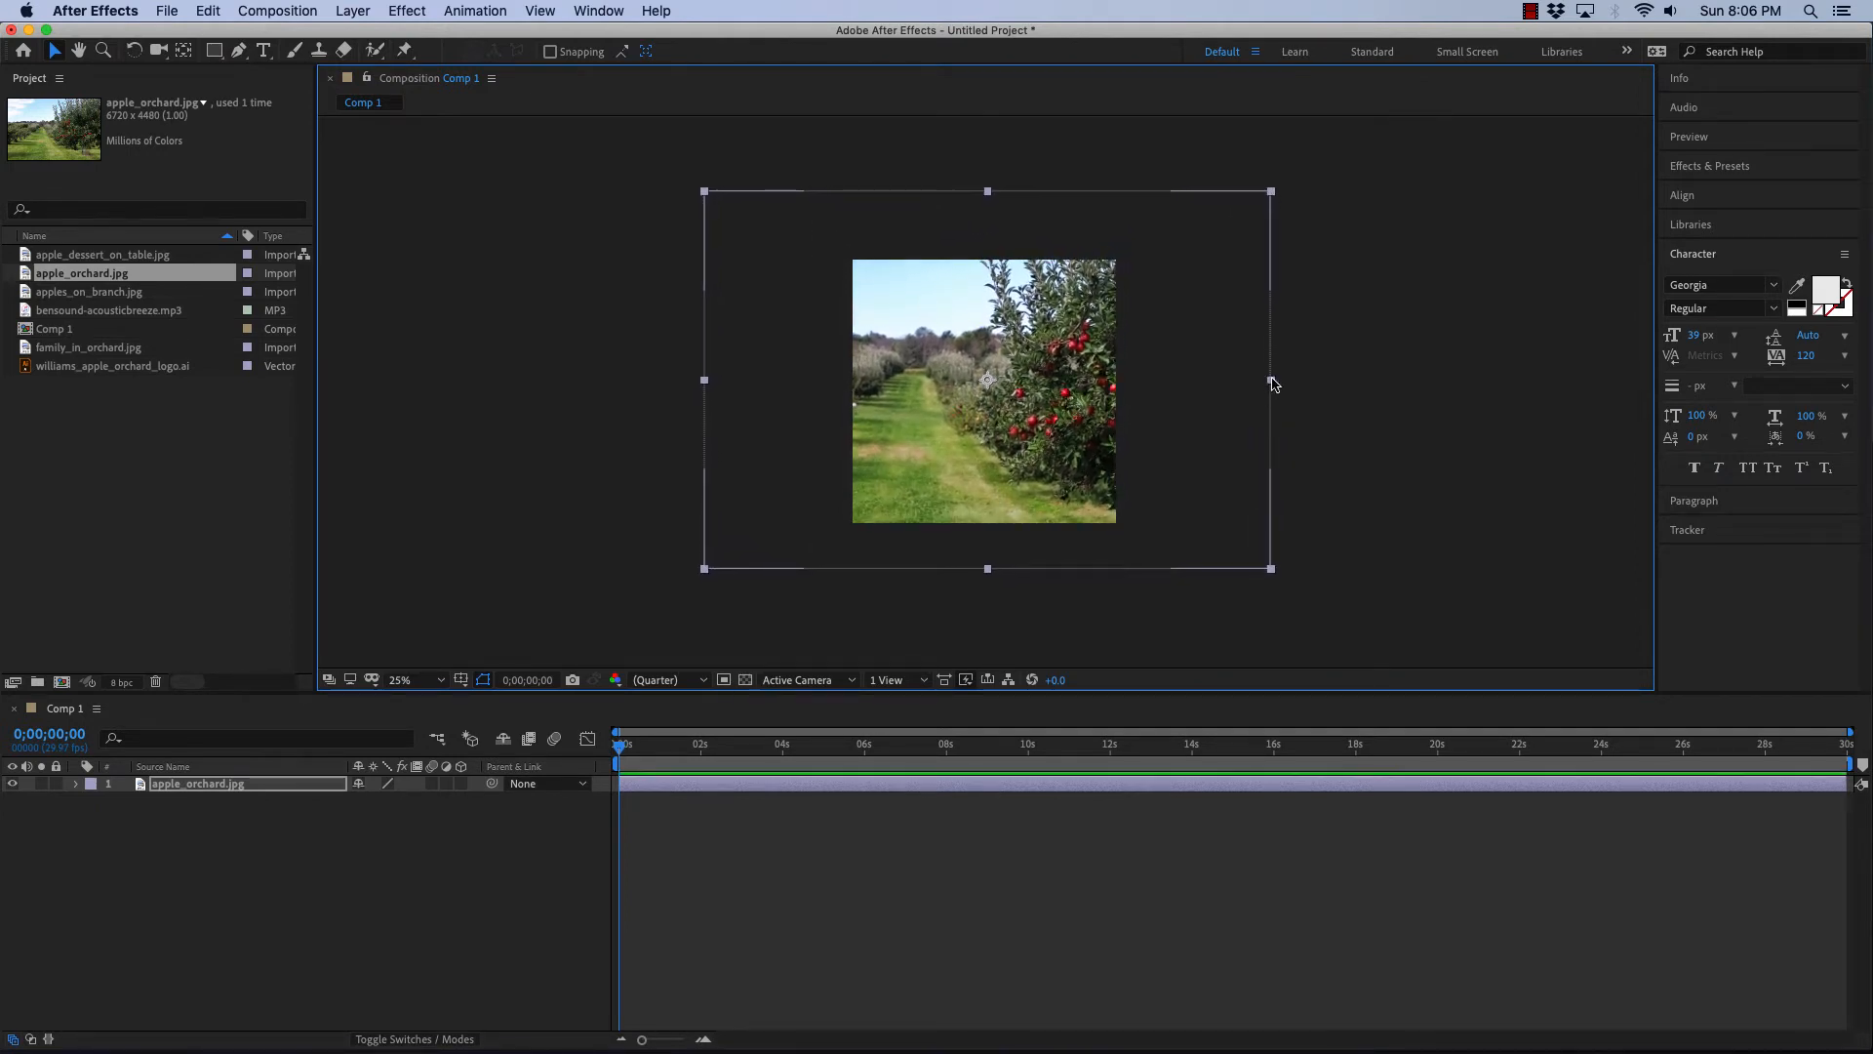
pyautogui.moveTo(1270, 380); pyautogui.dragTo(1289, 382)
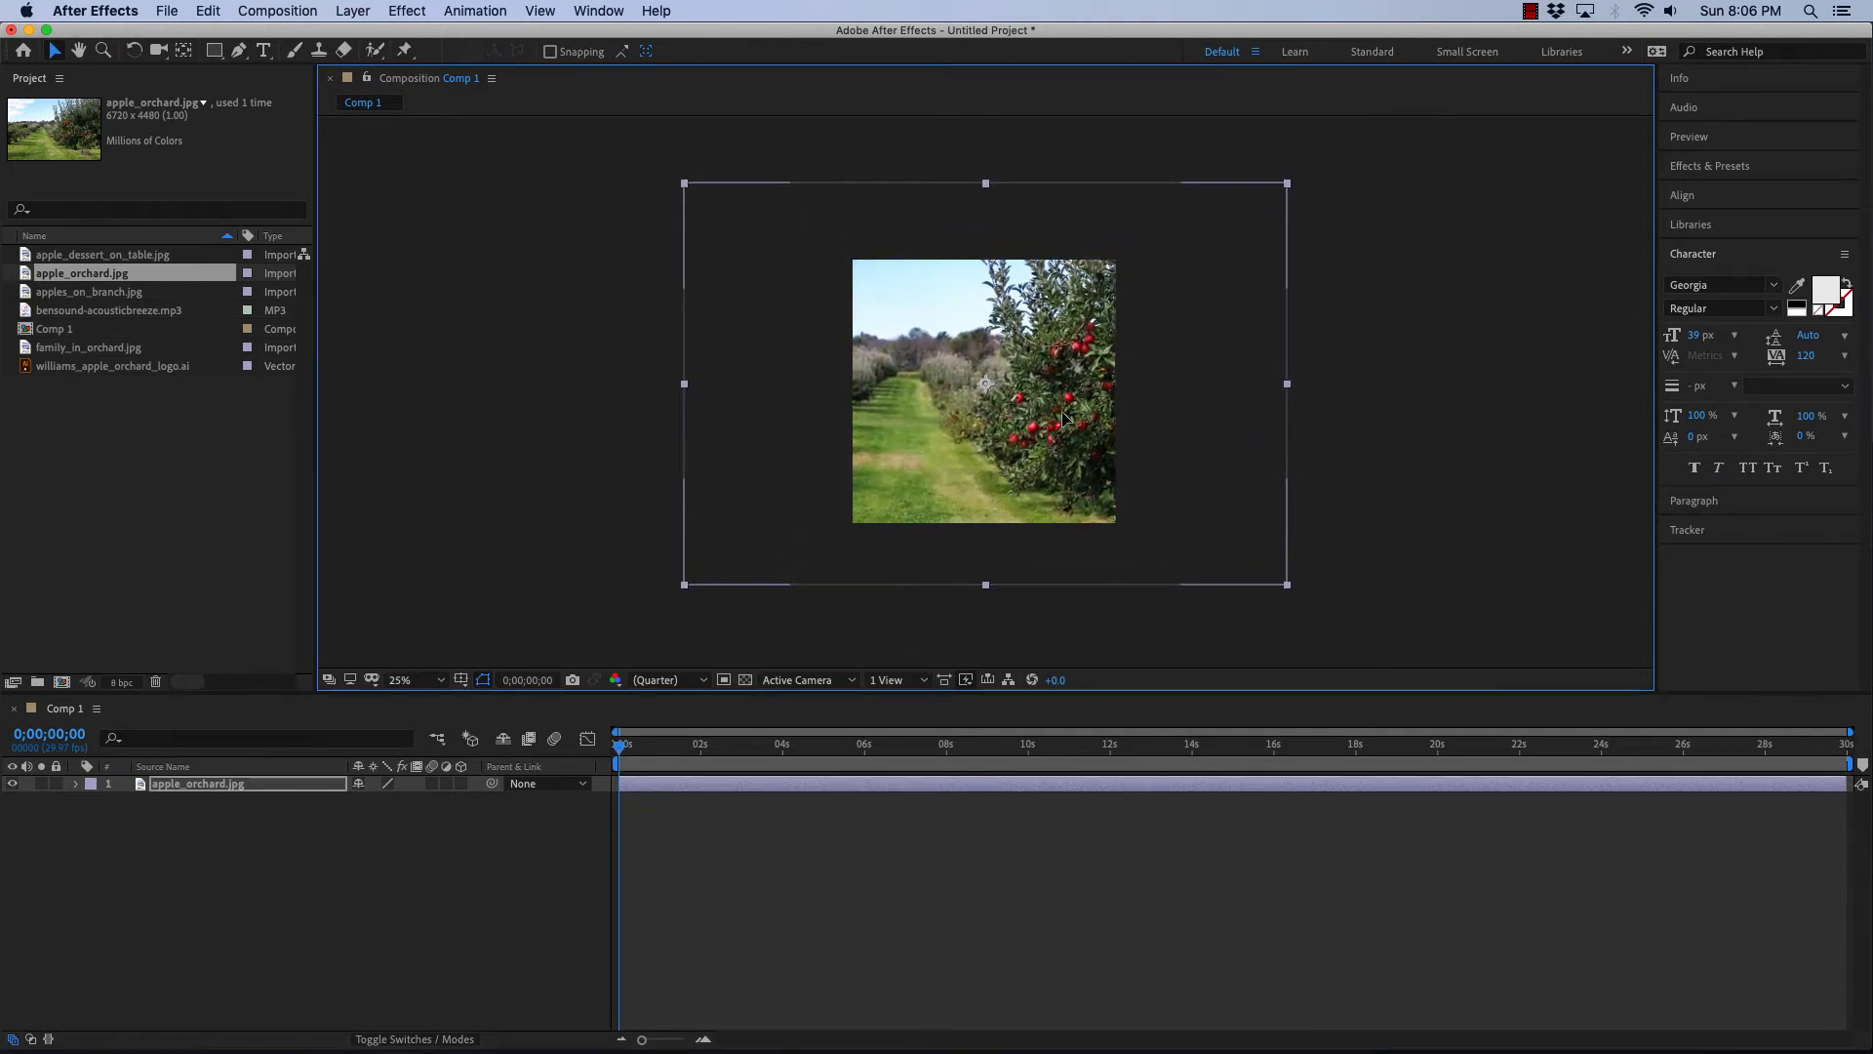
pyautogui.click(1379, 437)
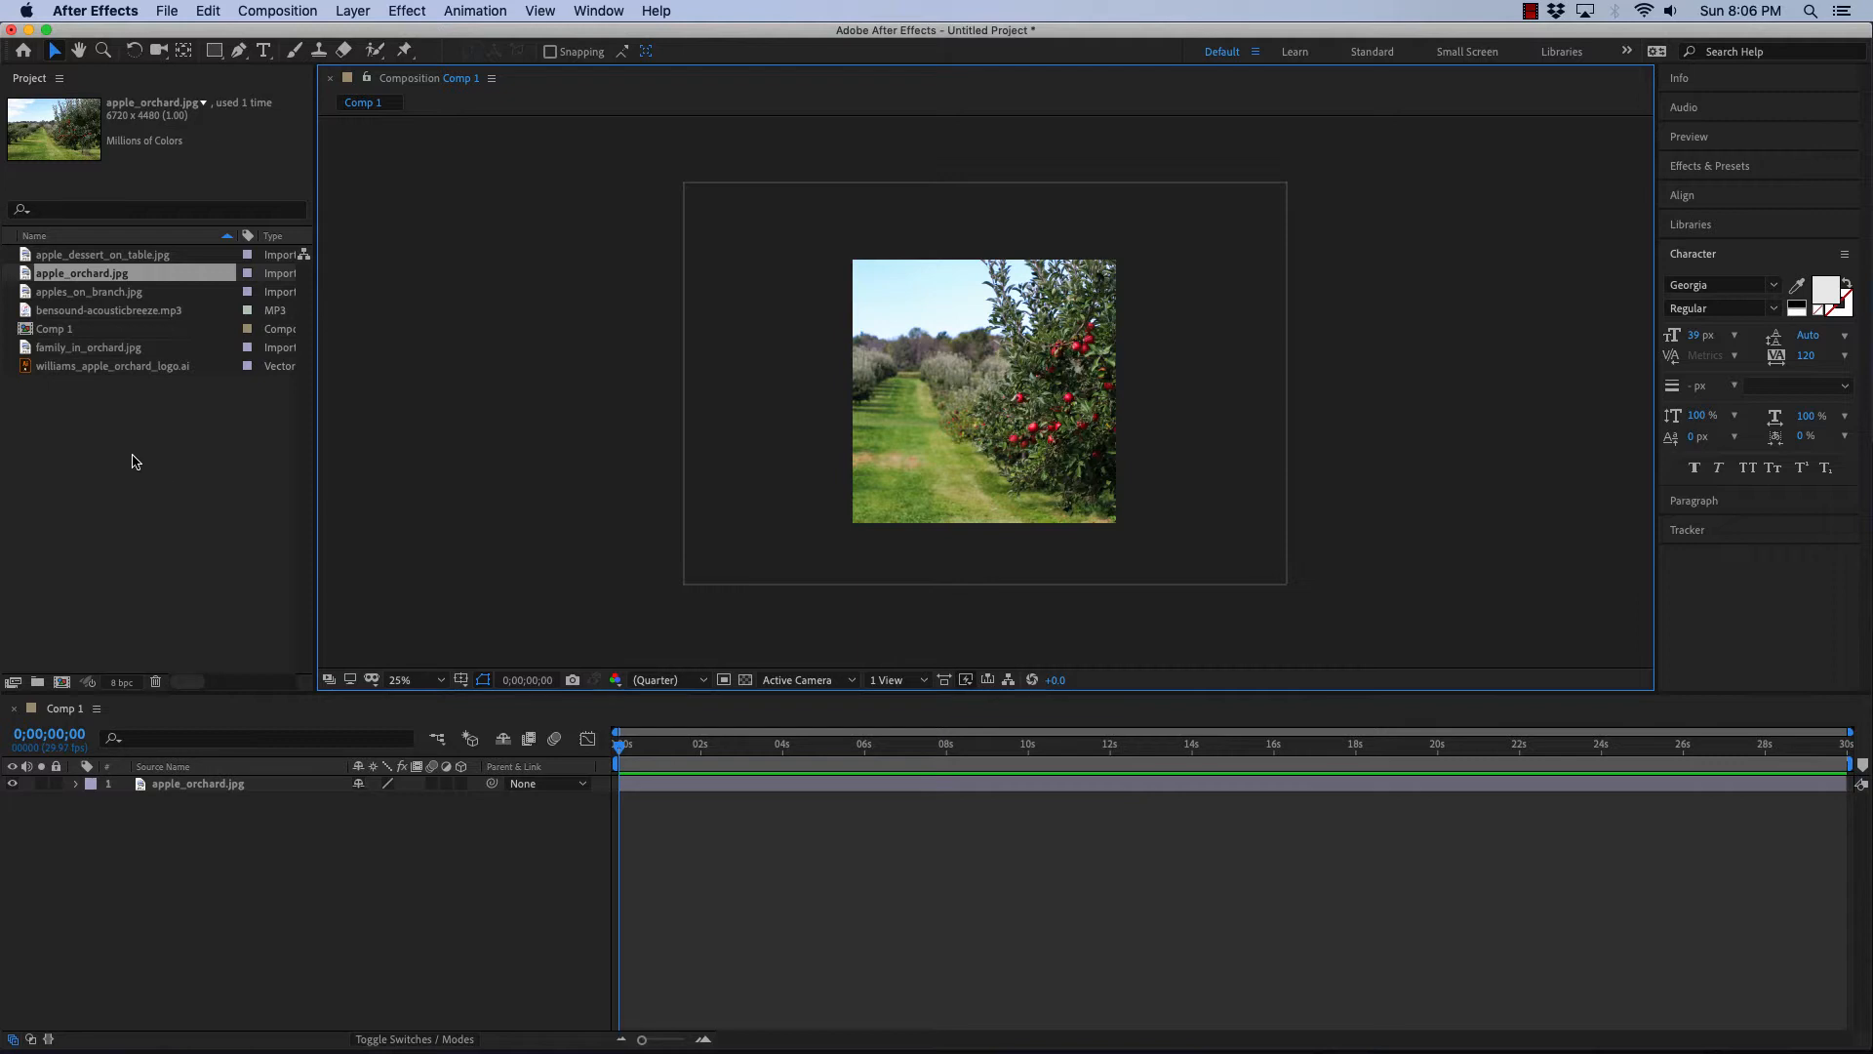
# - Set opacity keyframes of 100% on the apple_orchard.jpg layer at 0;00;00;00 and 0;00;02;28
pyautogui.click(78, 785)
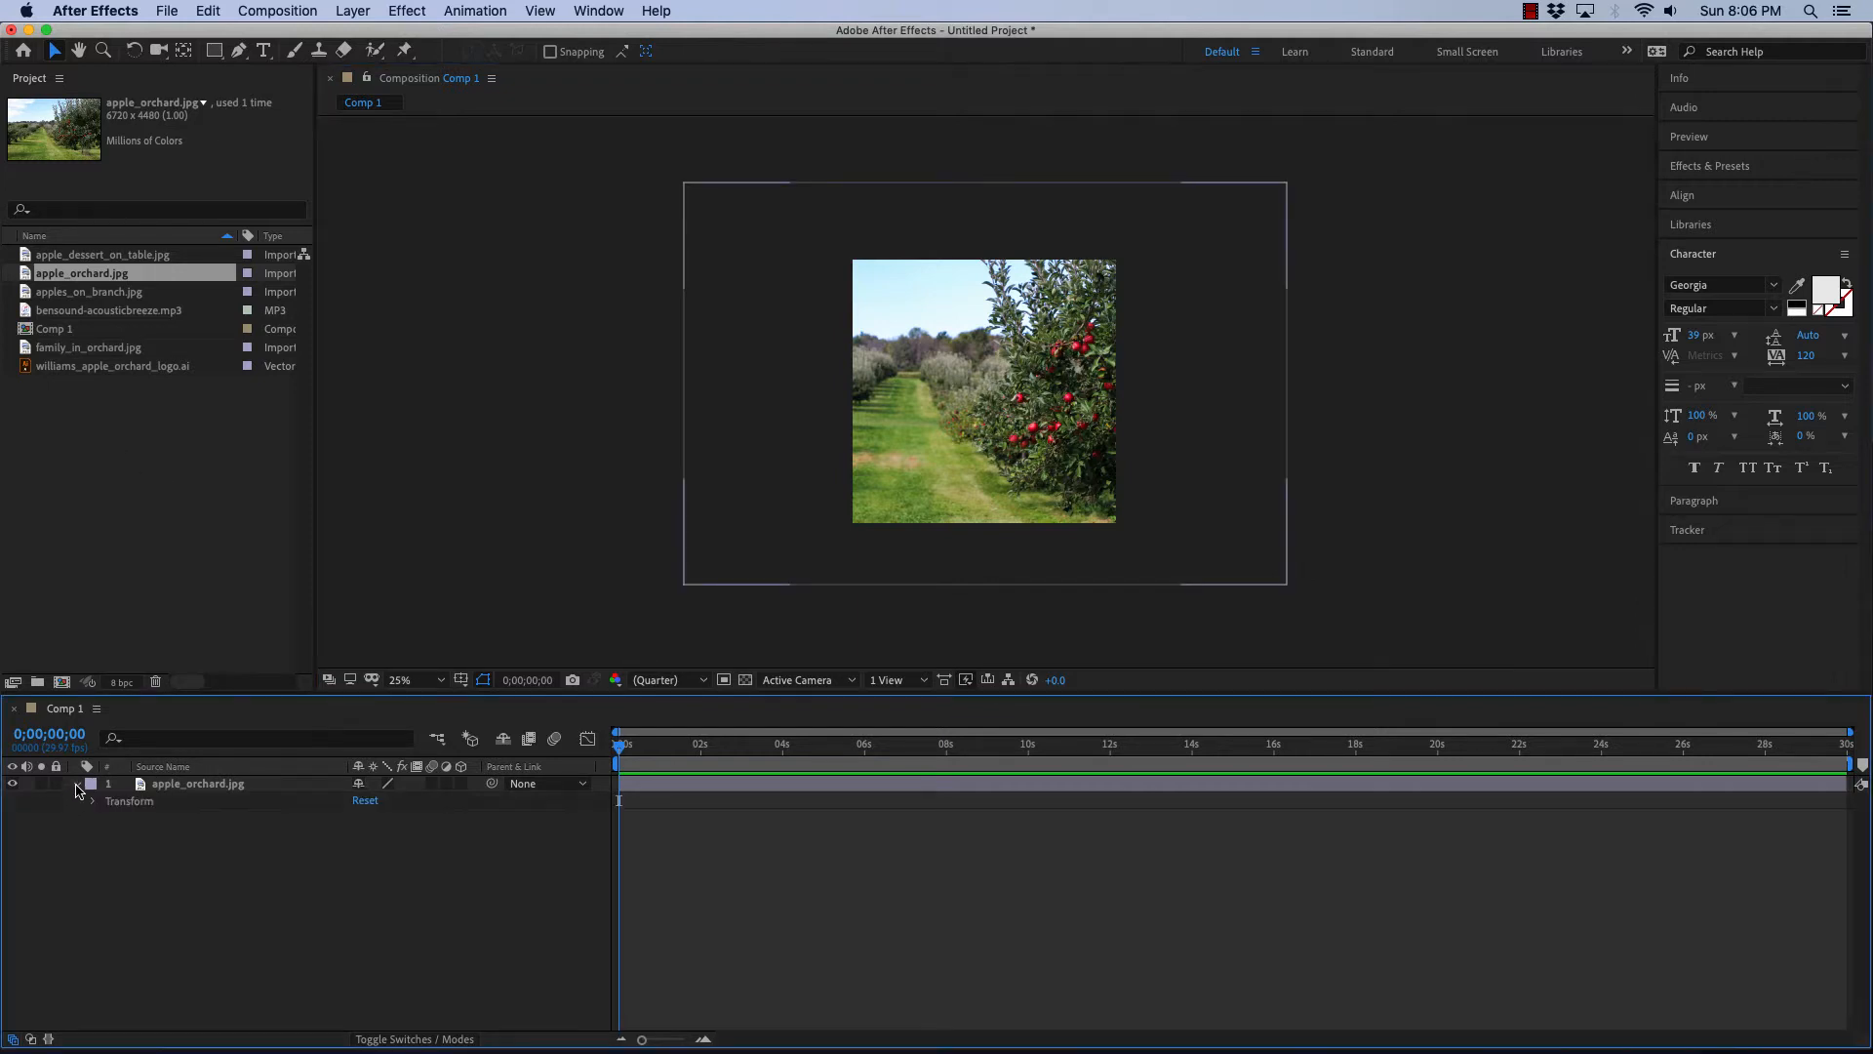
pyautogui.click(93, 801)
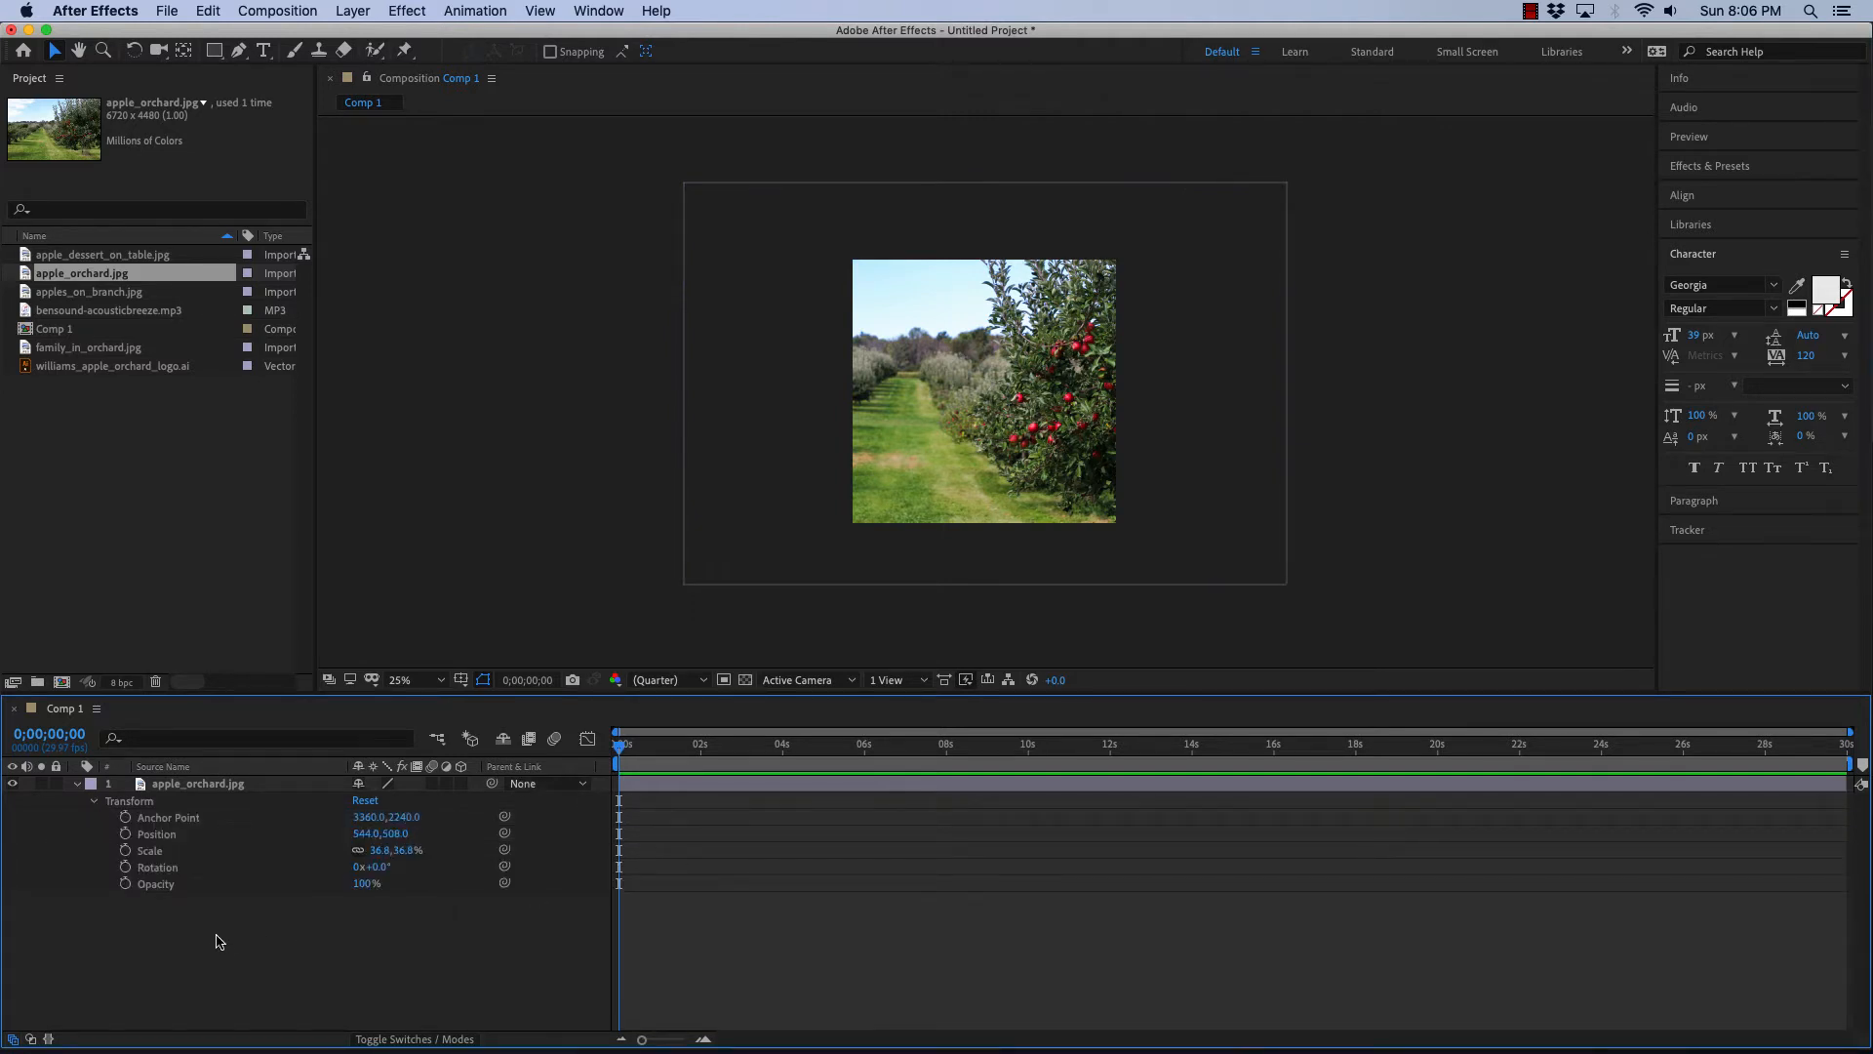
pyautogui.click(125, 885)
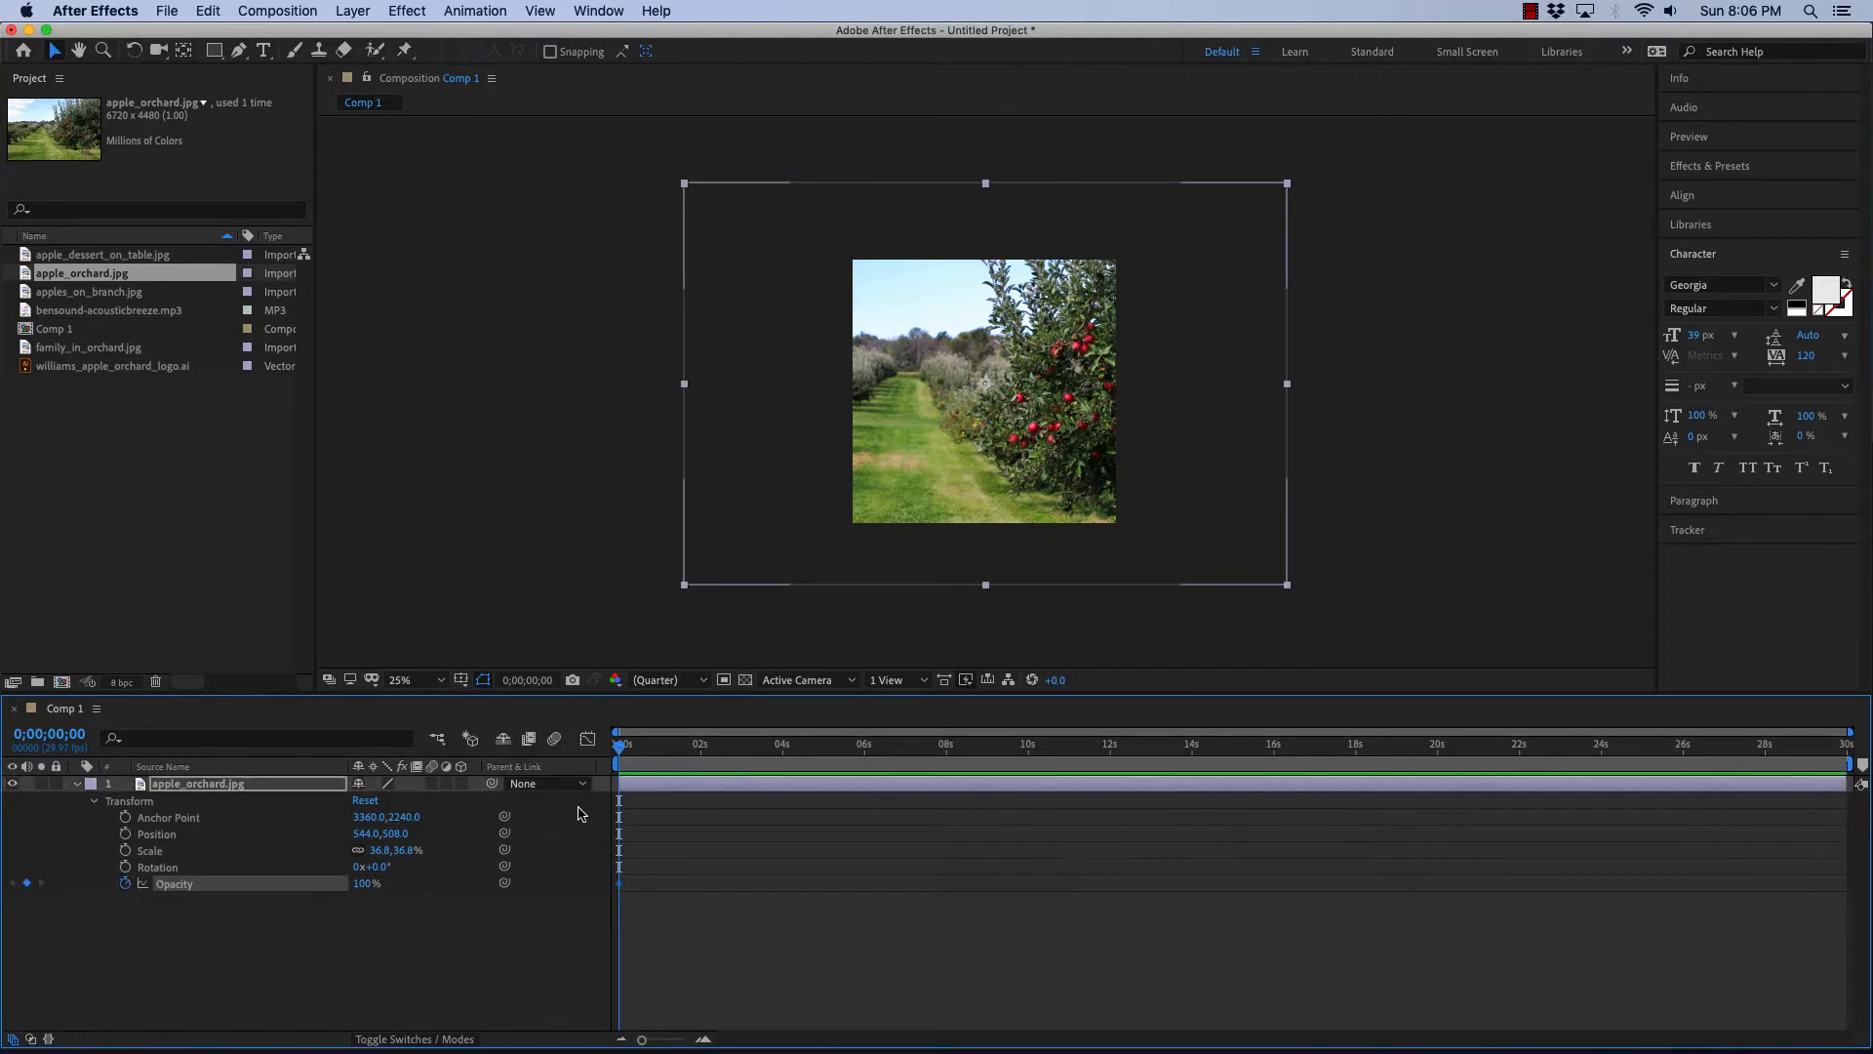
pyautogui.moveTo(619, 751); pyautogui.dragTo(739, 750)
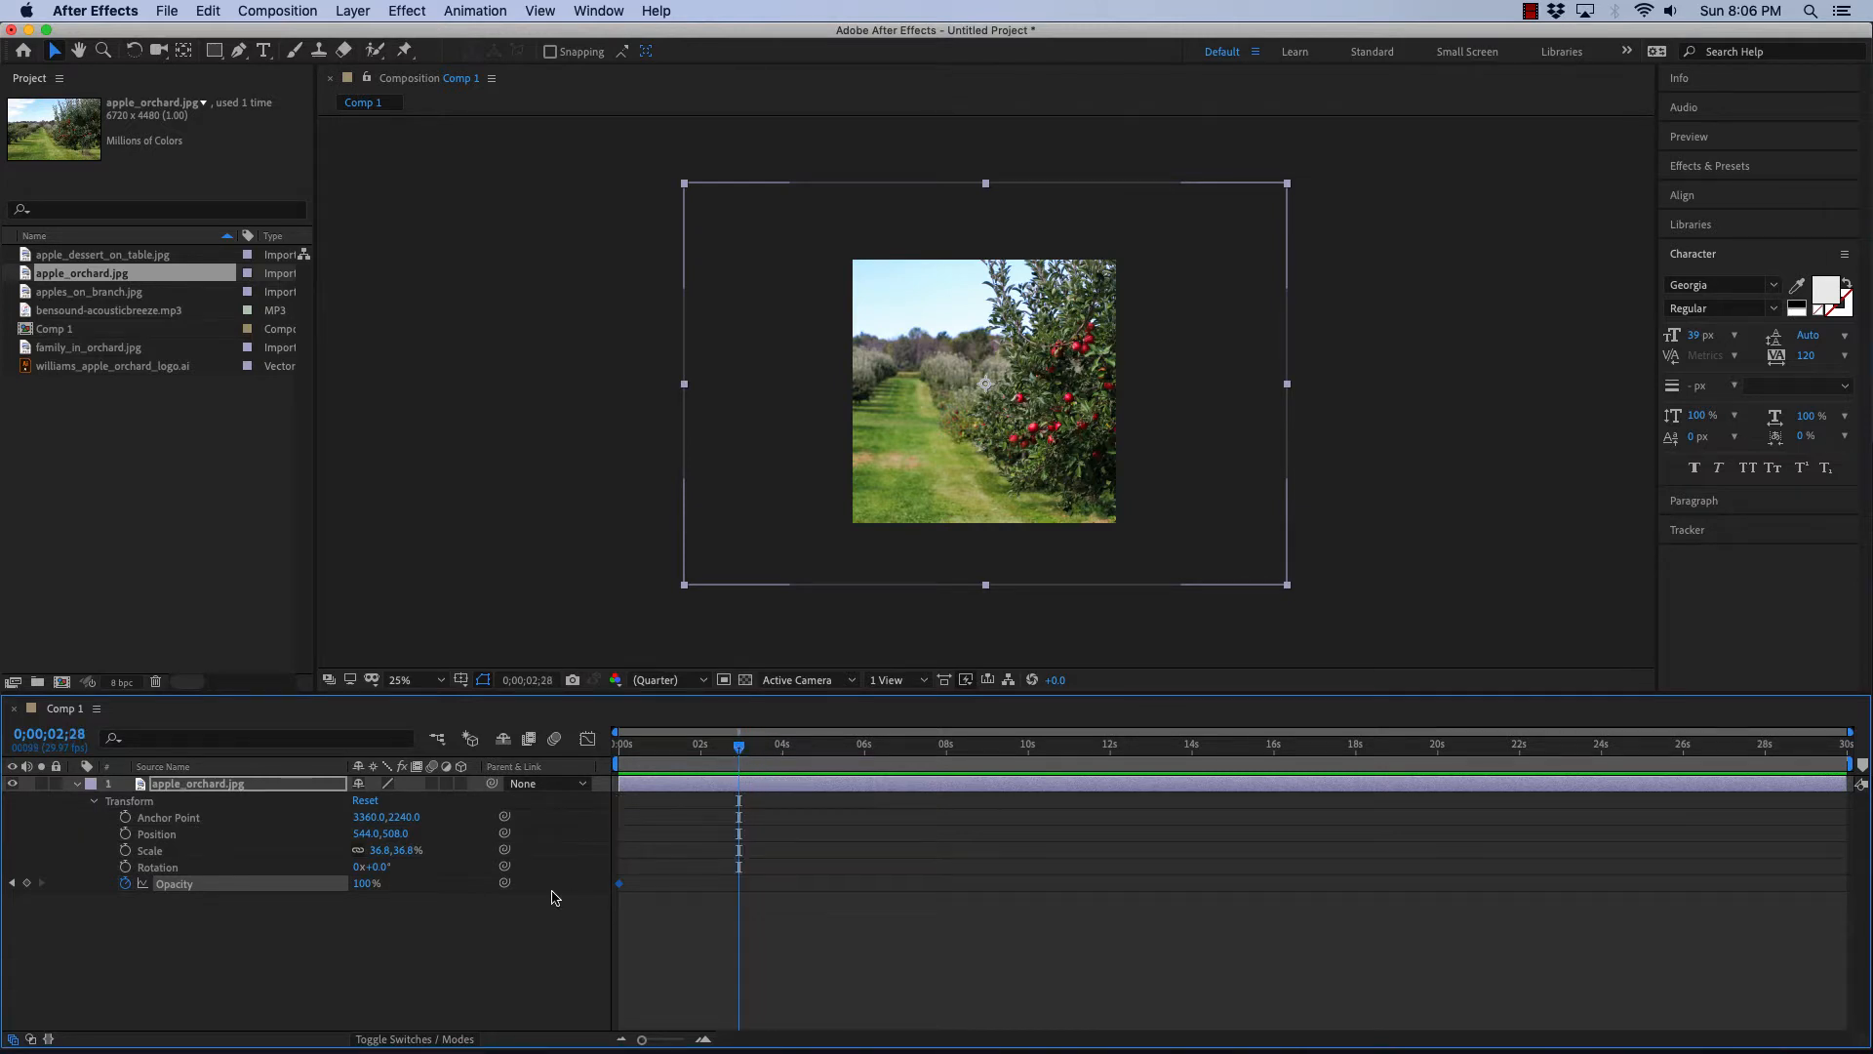
pyautogui.click(27, 883)
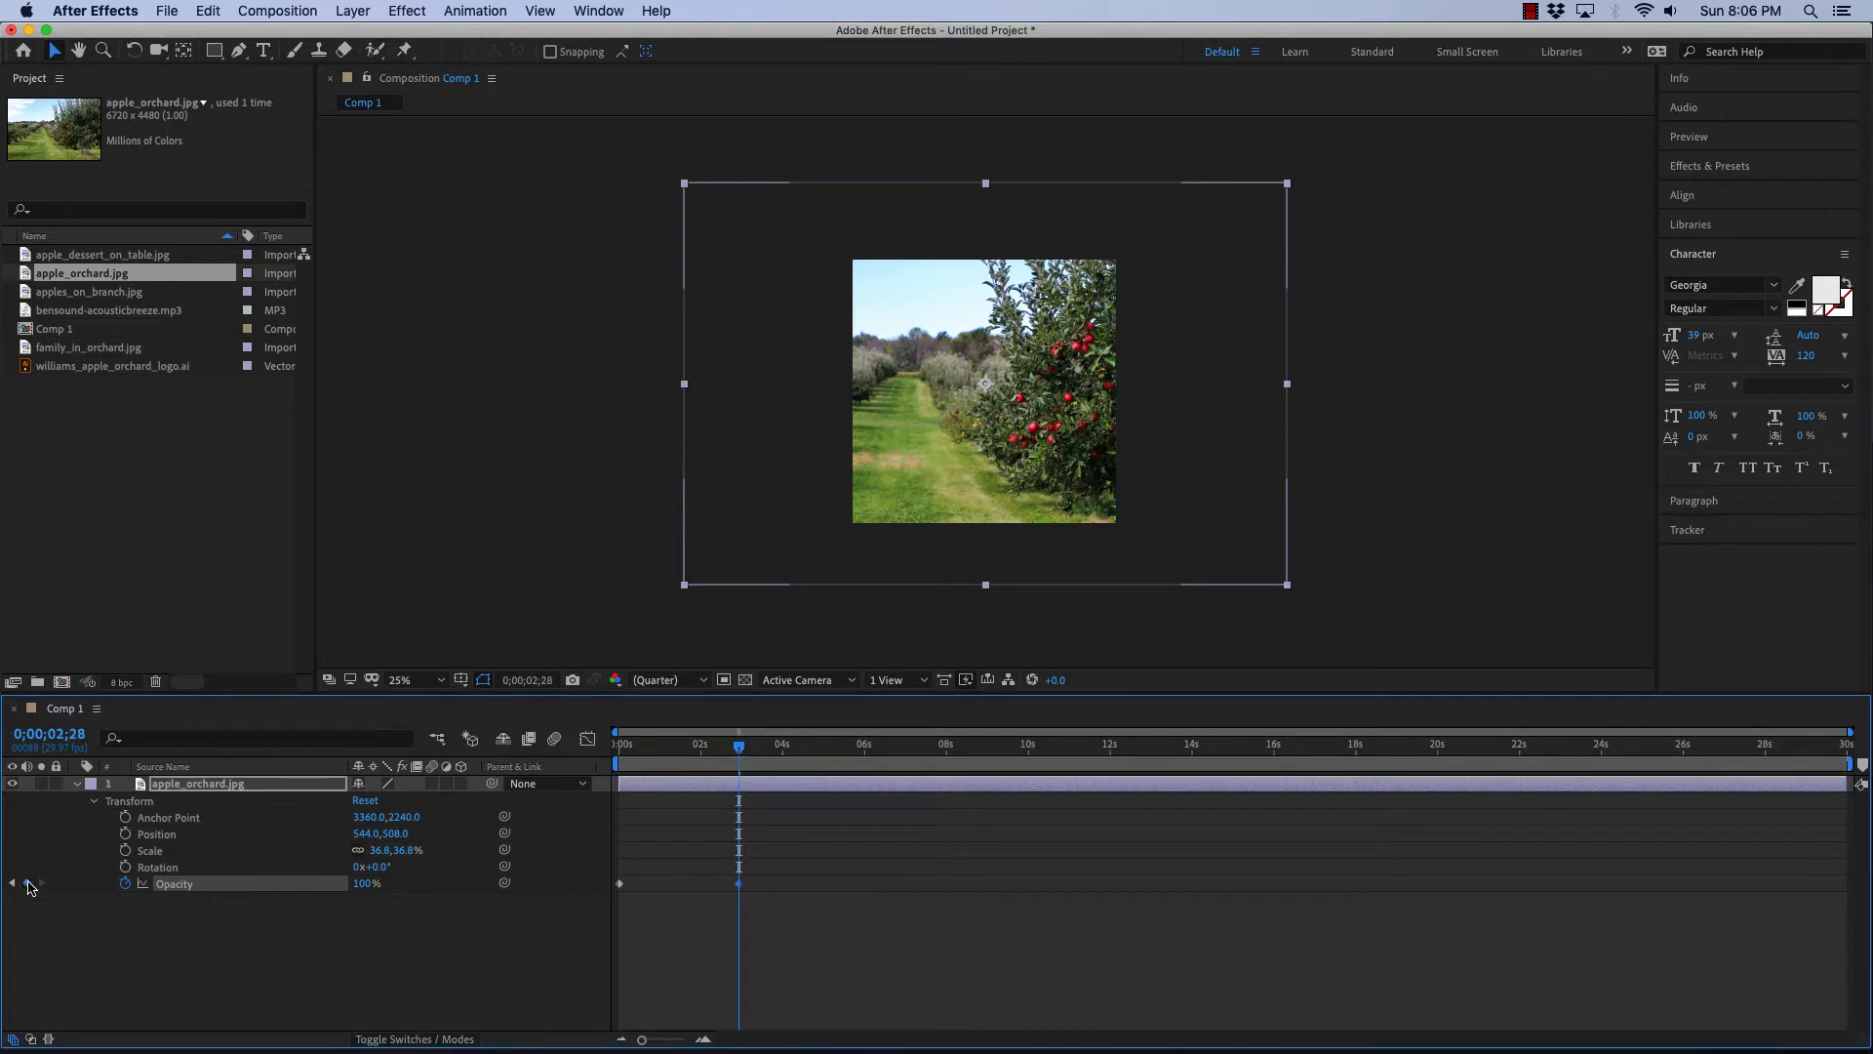
pyautogui.moveTo(364, 886); pyautogui.dragTo(627, 864)
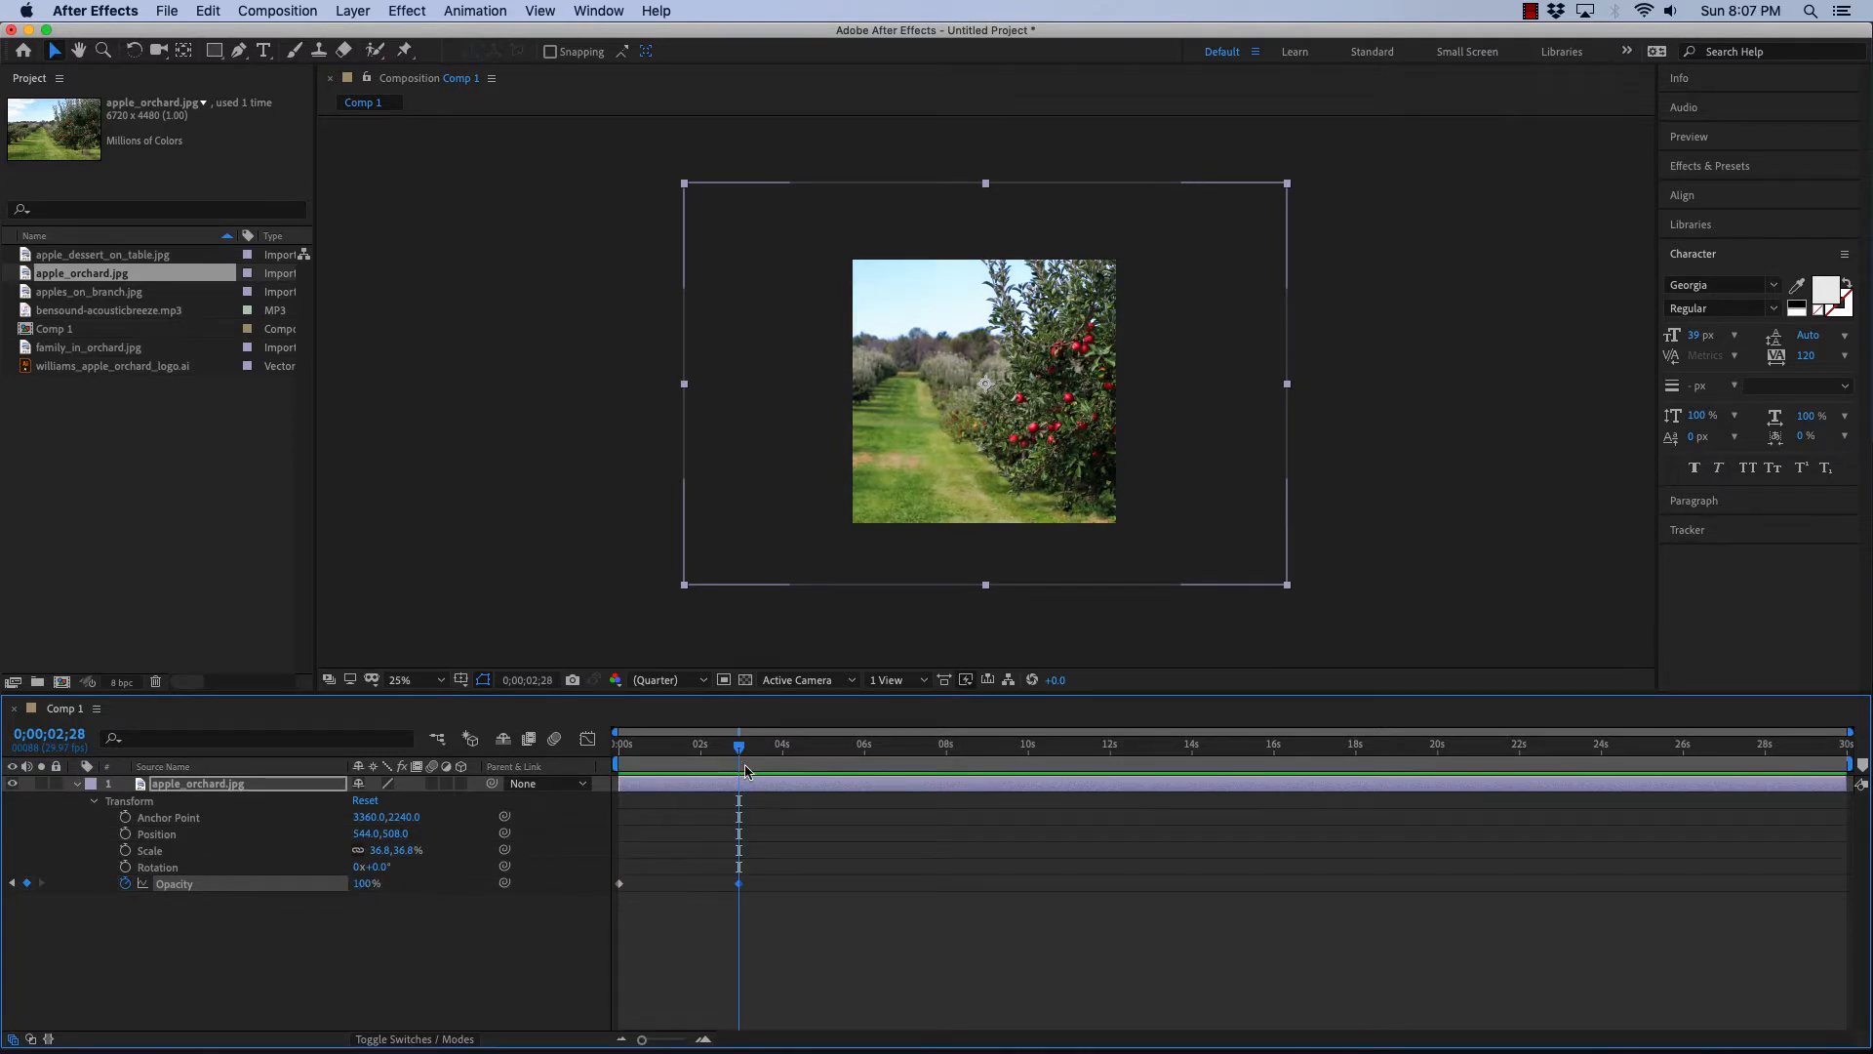
# - Shift the second opacity keyframe of apple_orchard.jpg slightly past 3 seconds and set its opacity to 0% at 0;00;06;01
pyautogui.moveTo(740, 753); pyautogui.dragTo(867, 750)
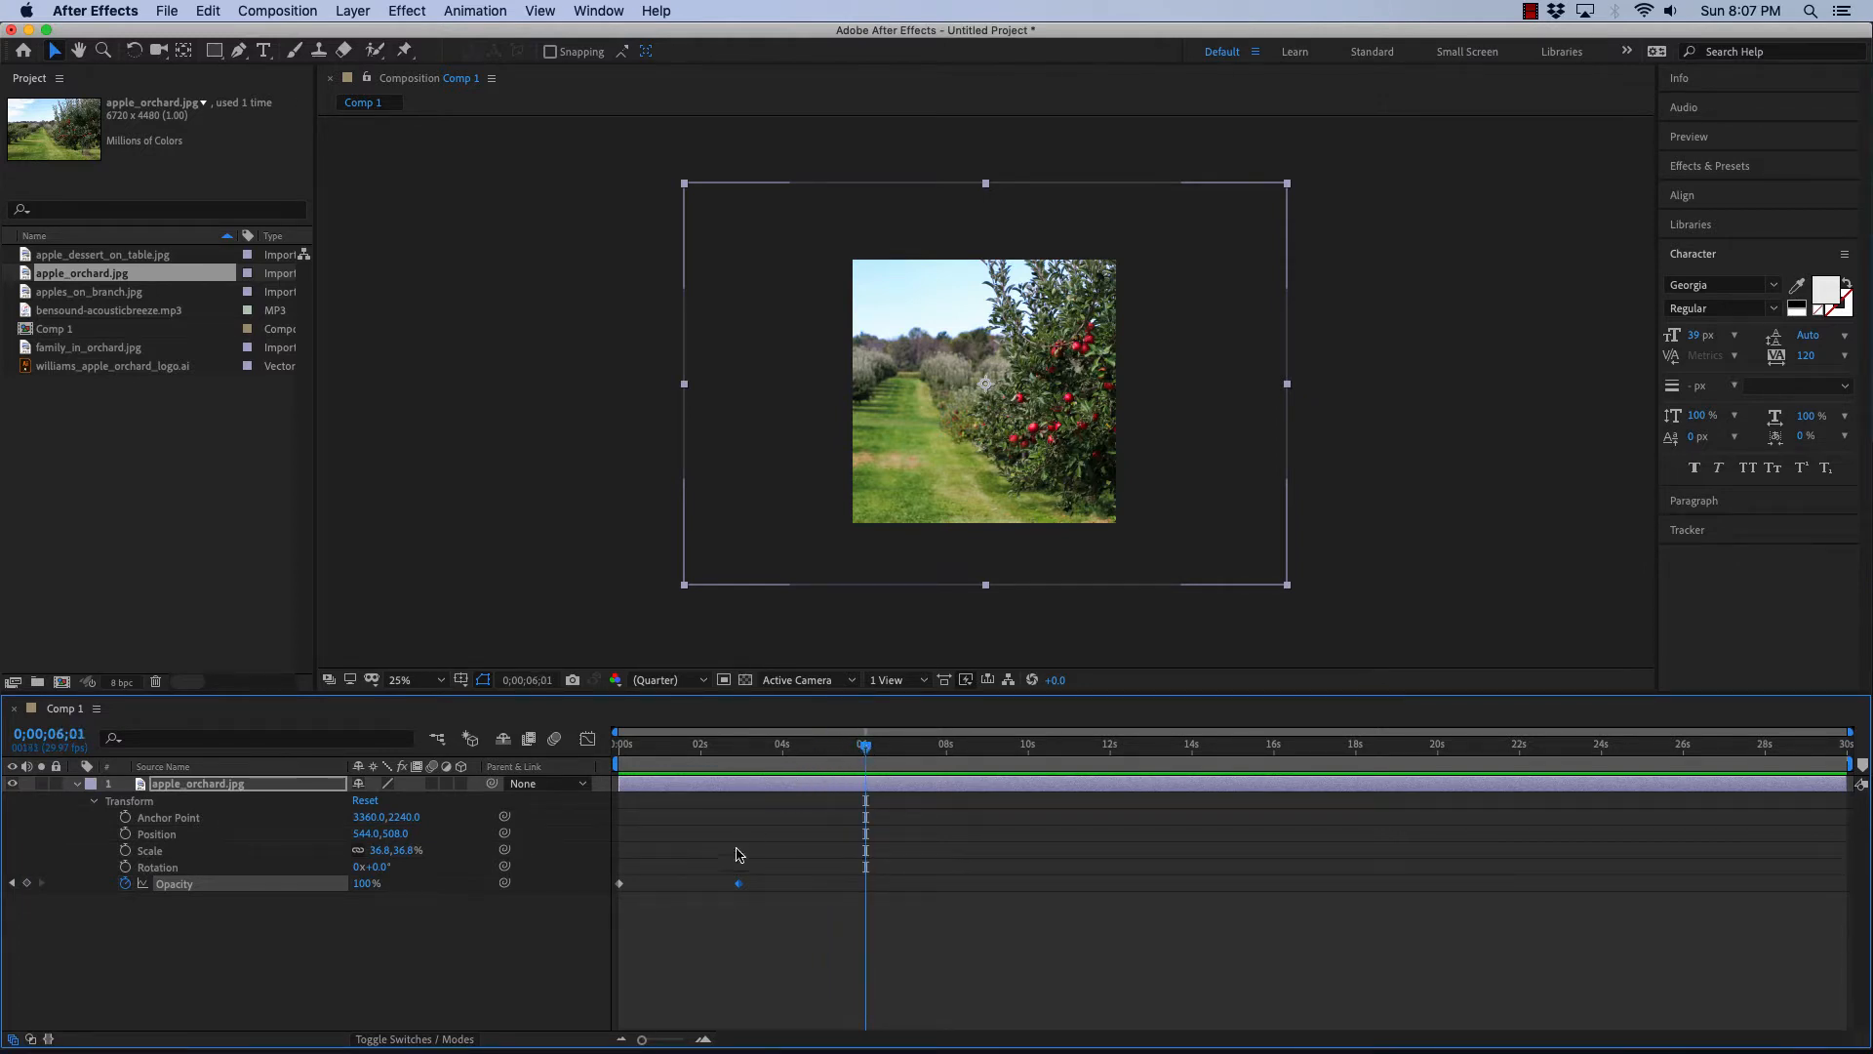
pyautogui.moveTo(739, 883); pyautogui.dragTo(745, 884)
pyautogui.moveTo(361, 883); pyautogui.dragTo(216, 900)
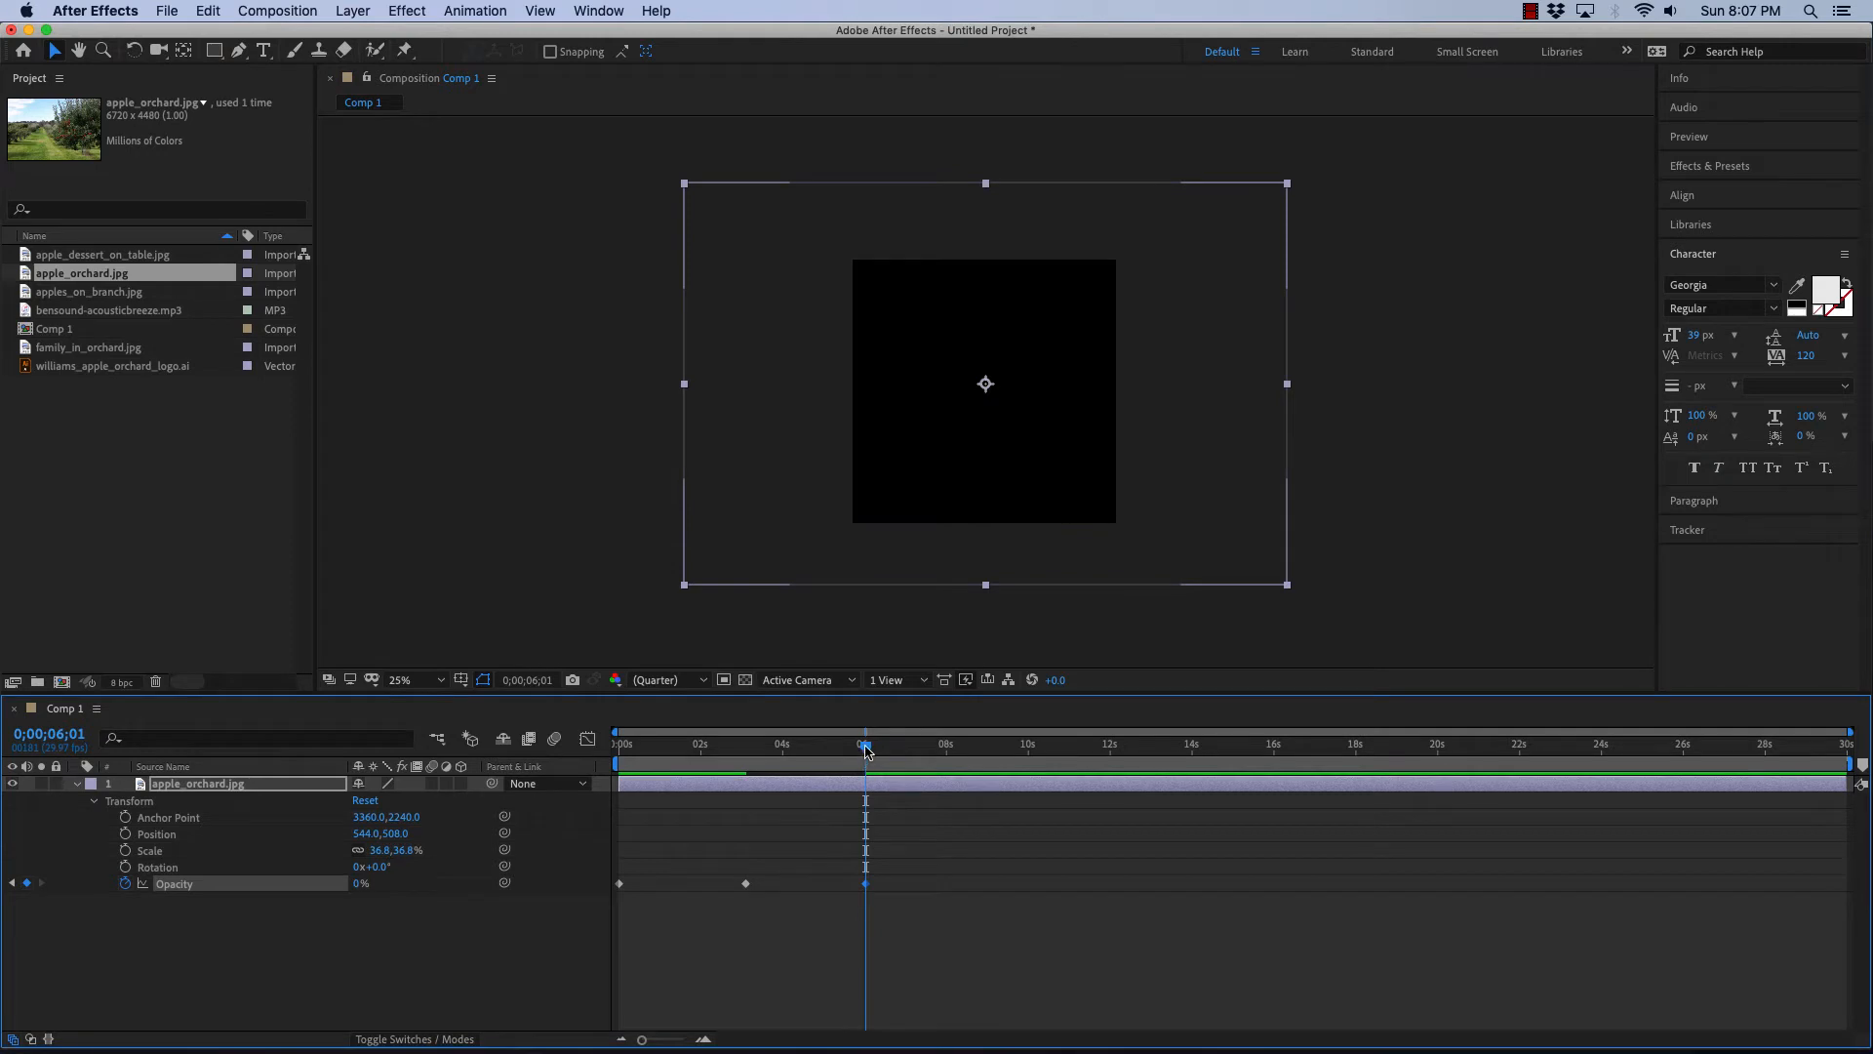
# - Add apples_on_branch.jpg to the composition, scaled to about 46.8% and positioned at about 744, 644 to cover the frame
pyautogui.moveTo(867, 750)
pyautogui.mouseDown()
pyautogui.moveTo(620, 749)
pyautogui.moveTo(865, 750)
pyautogui.mouseUp()
pyautogui.click(44, 292)
pyautogui.moveTo(27, 296); pyautogui.dragTo(1068, 507)
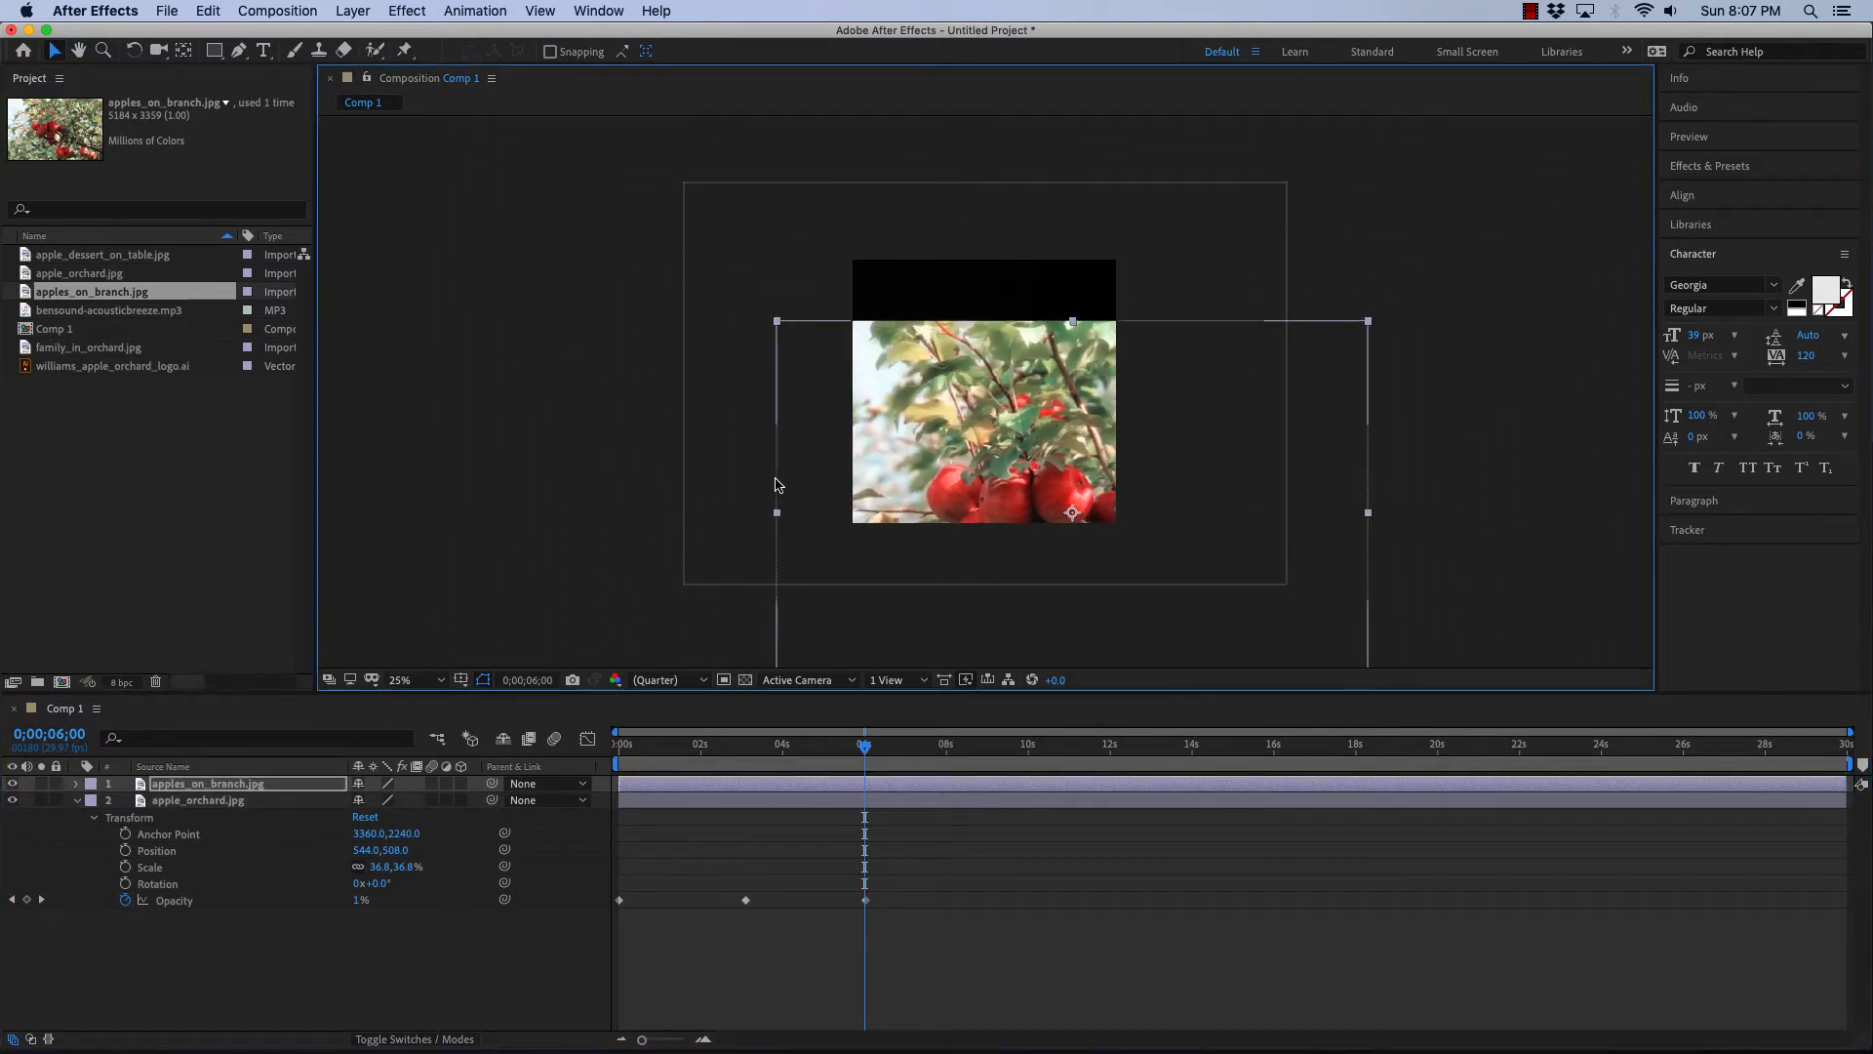
pyautogui.moveTo(962, 446); pyautogui.dragTo(925, 354)
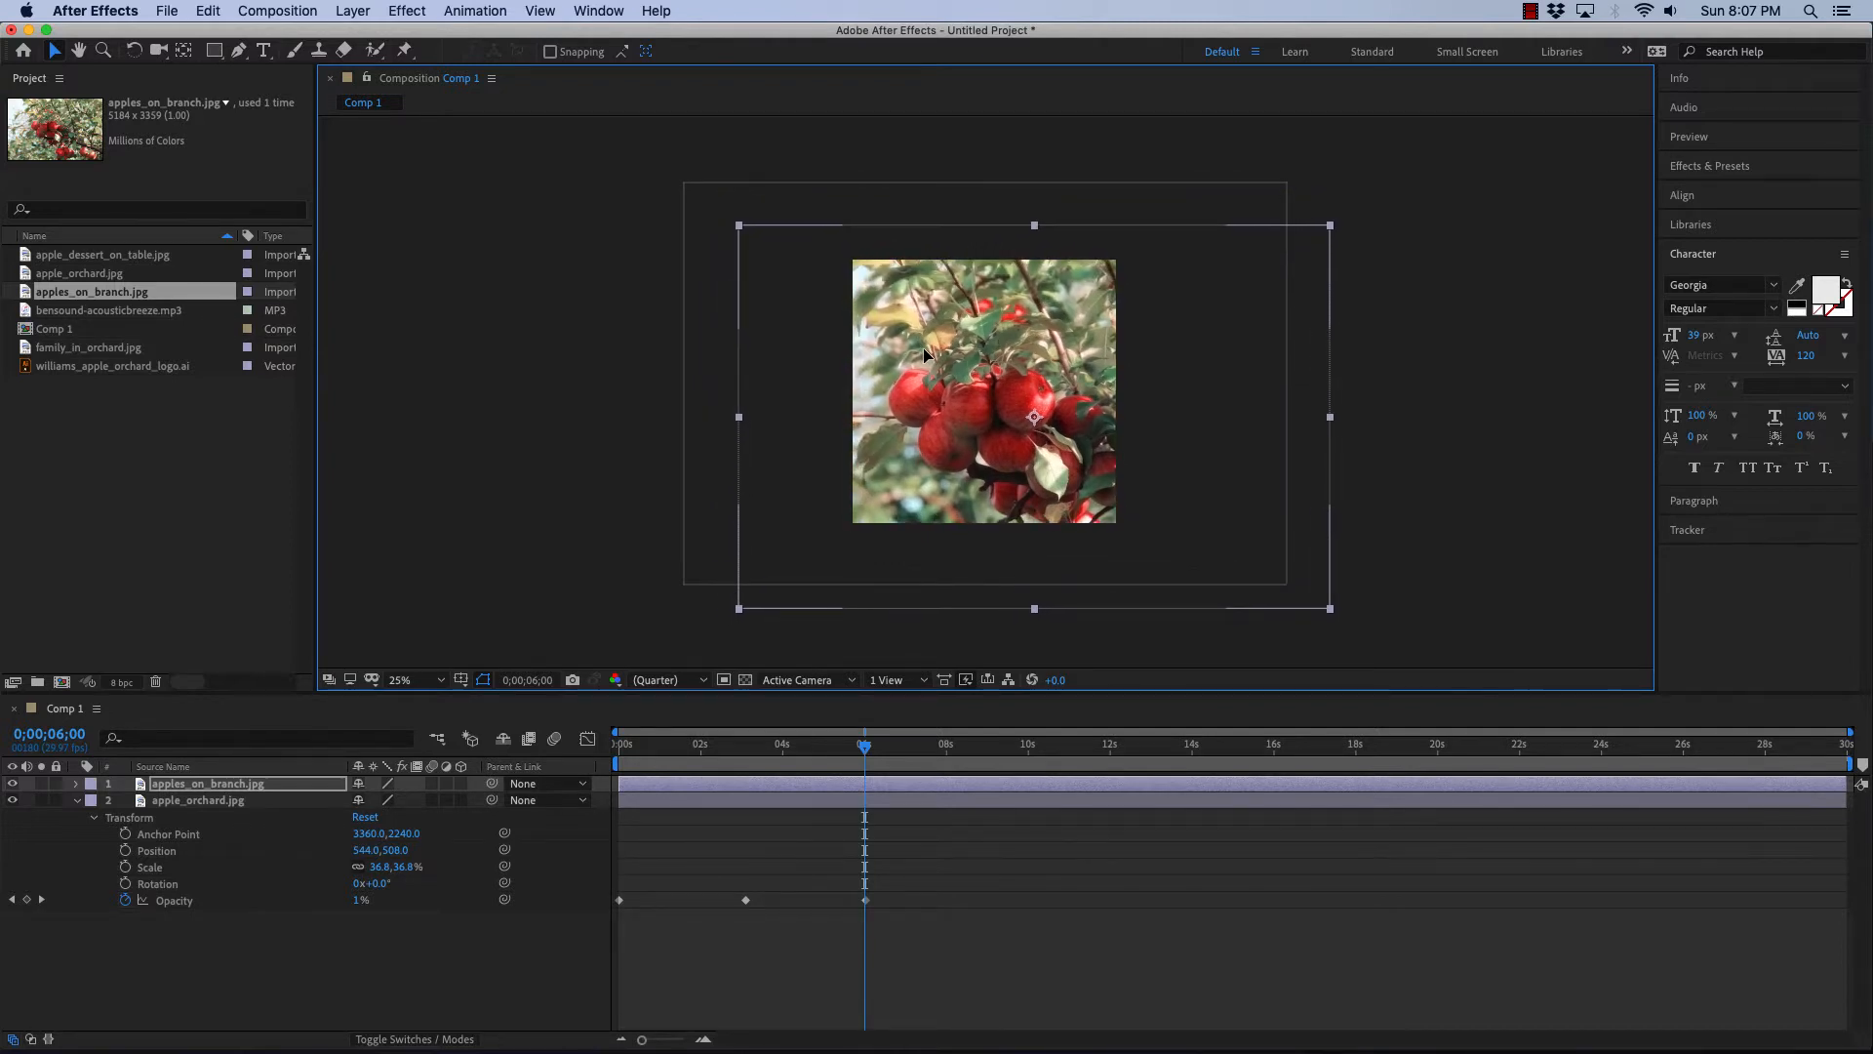
pyautogui.click(473, 425)
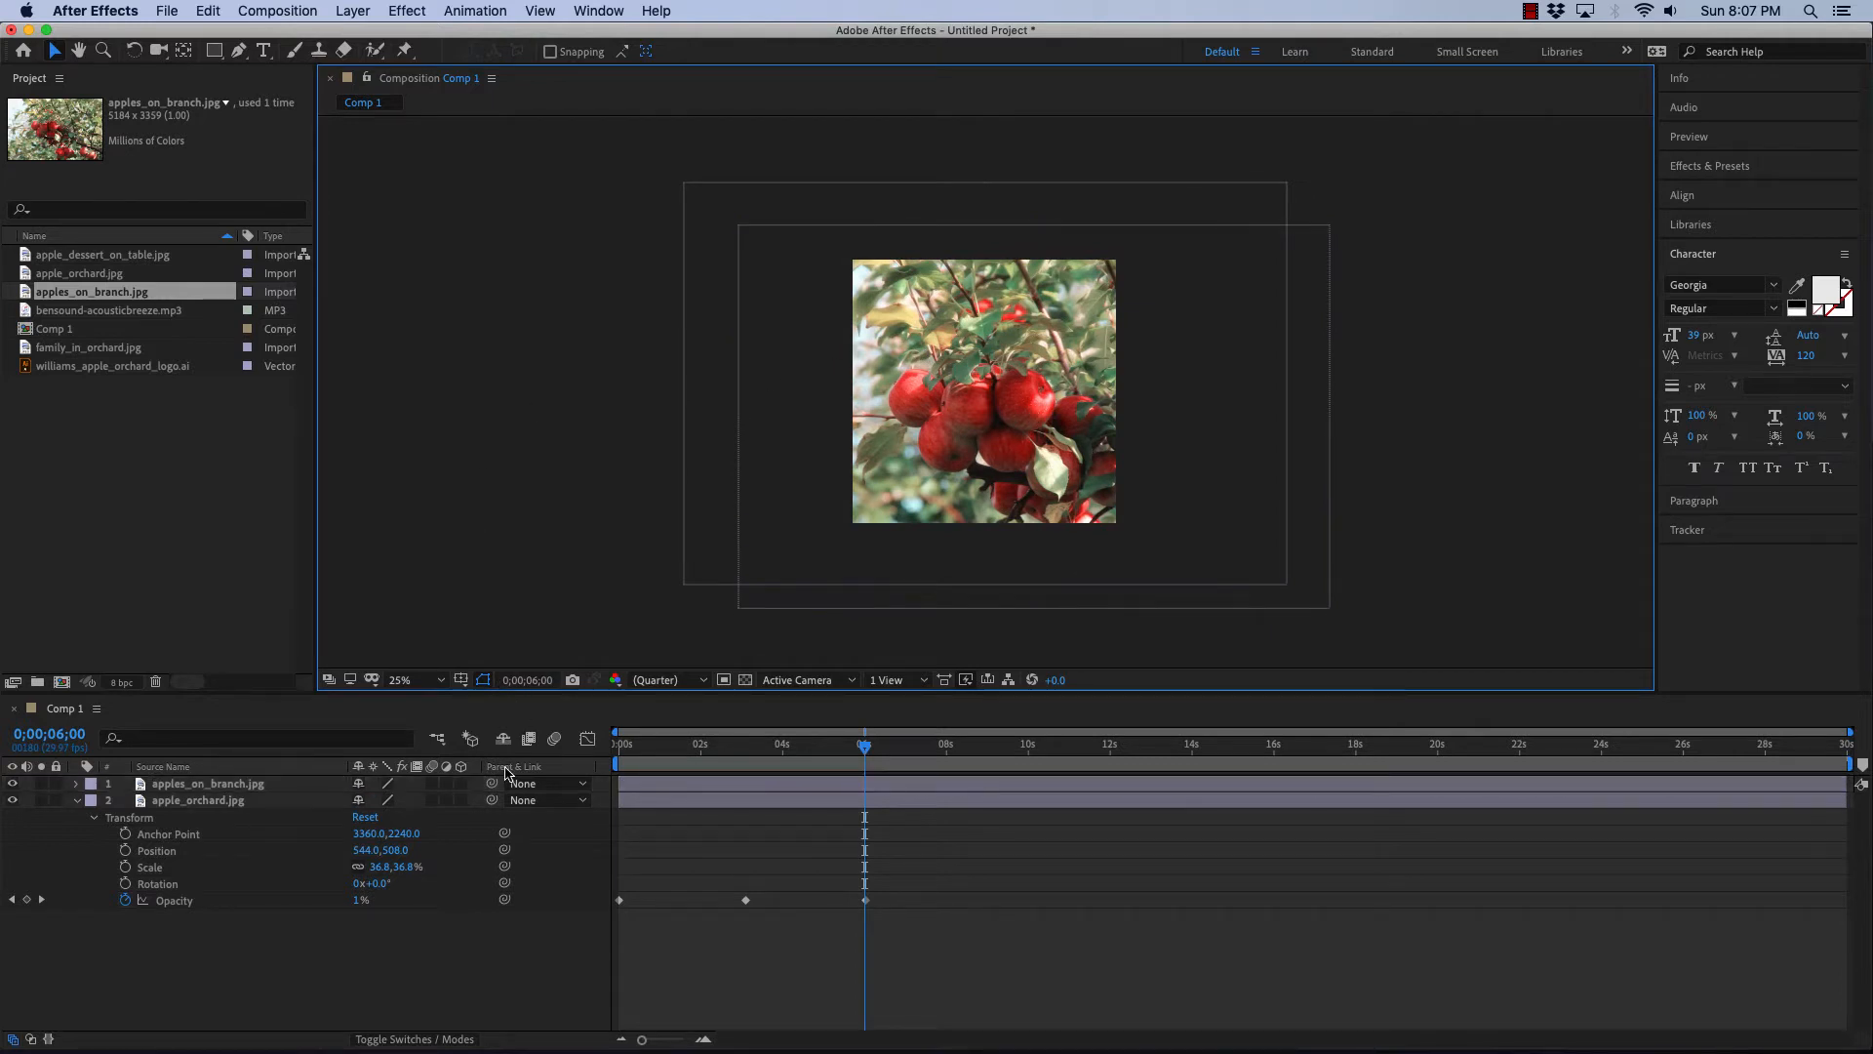
# - Move the apples_on_branch.jpg layer below apple_orchard.jpg in the layer stack
pyautogui.click(77, 800)
pyautogui.click(139, 790)
pyautogui.moveTo(140, 791); pyautogui.dragTo(138, 812)
# - Set opacity keyframes of 100% on the apples_on_branch.jpg layer at 0;00;06;00 and 0;00;10;00
pyautogui.click(77, 801)
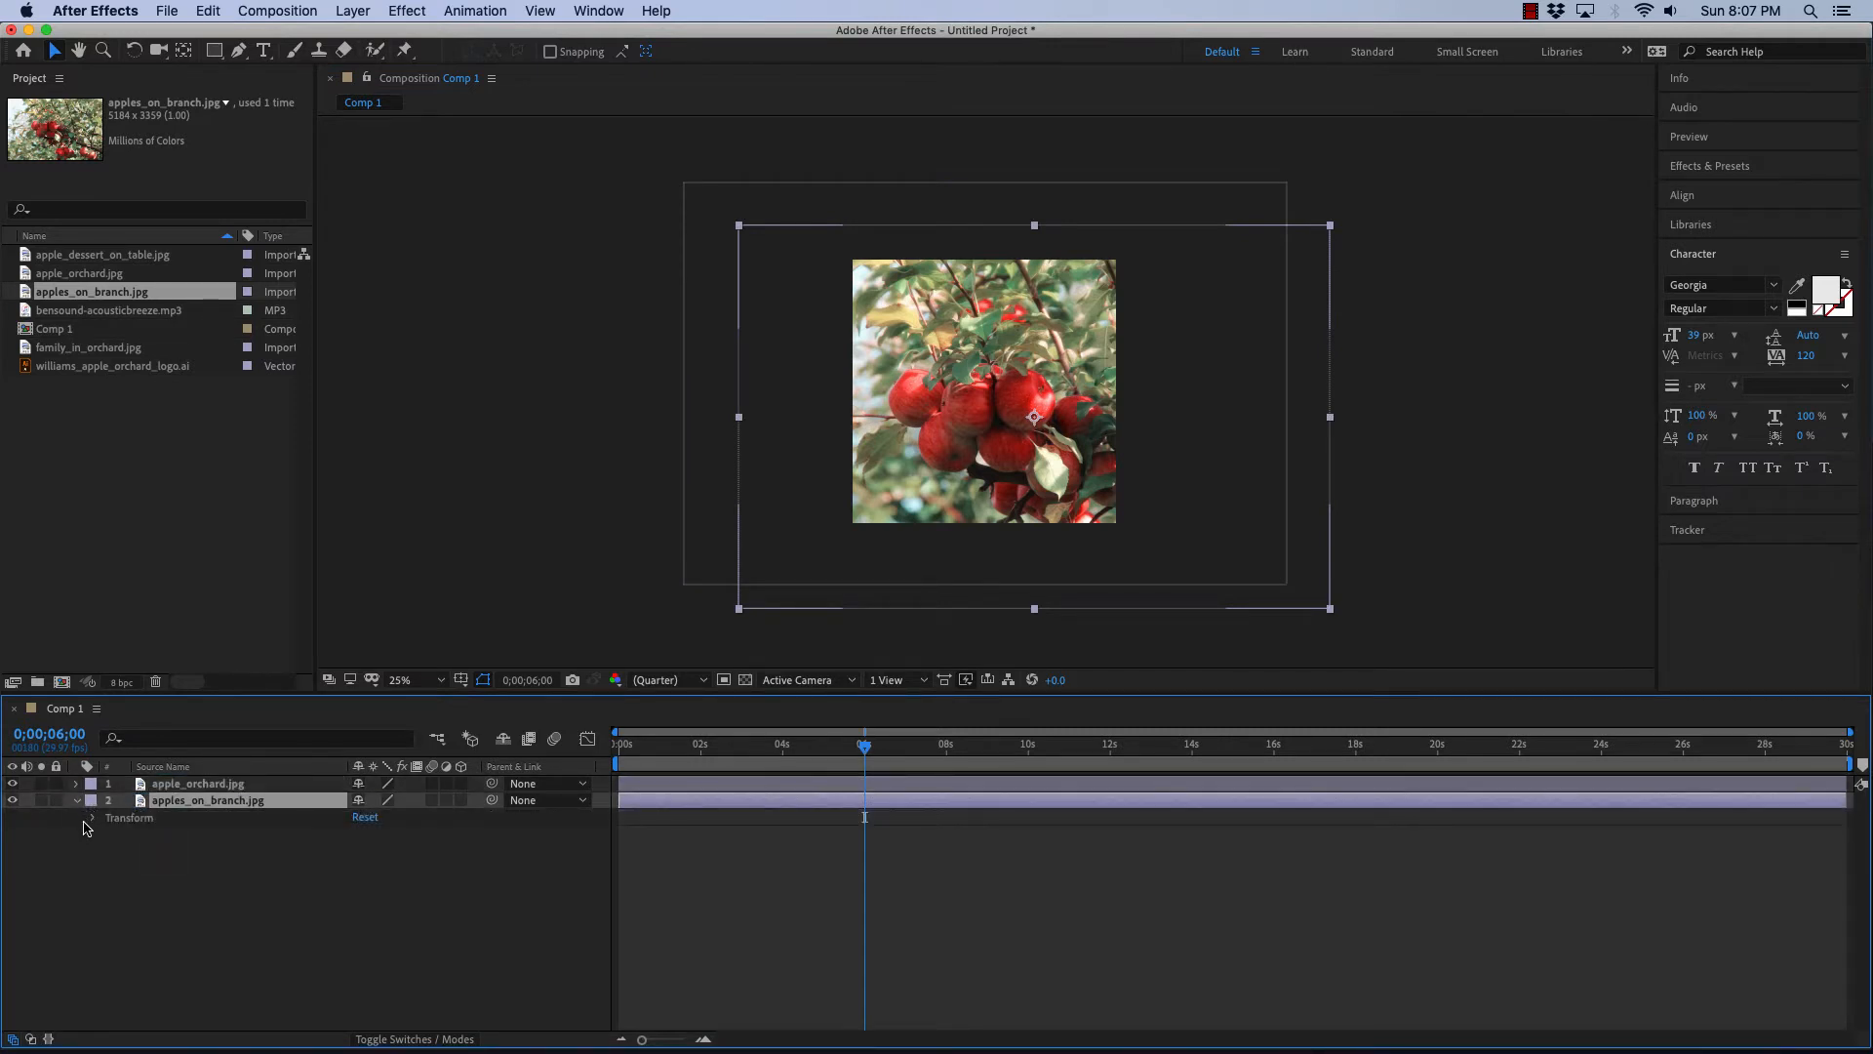
pyautogui.click(94, 820)
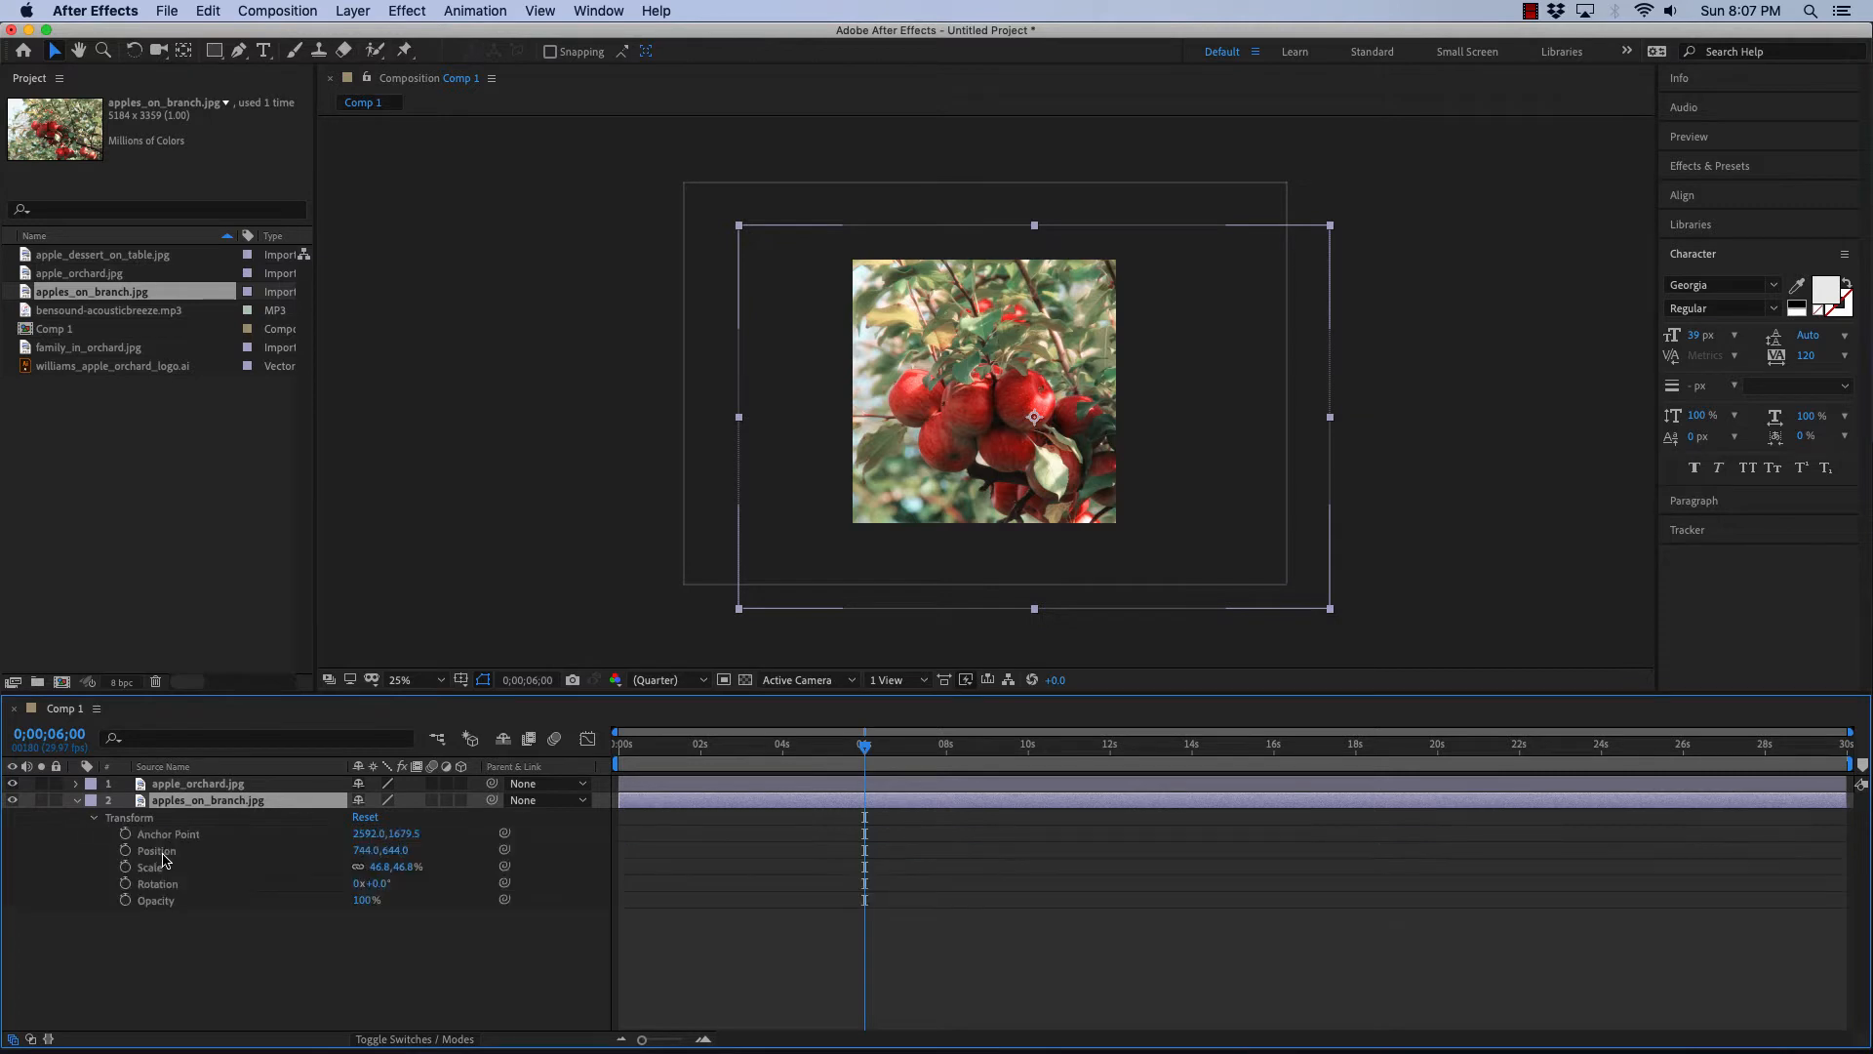
pyautogui.click(125, 901)
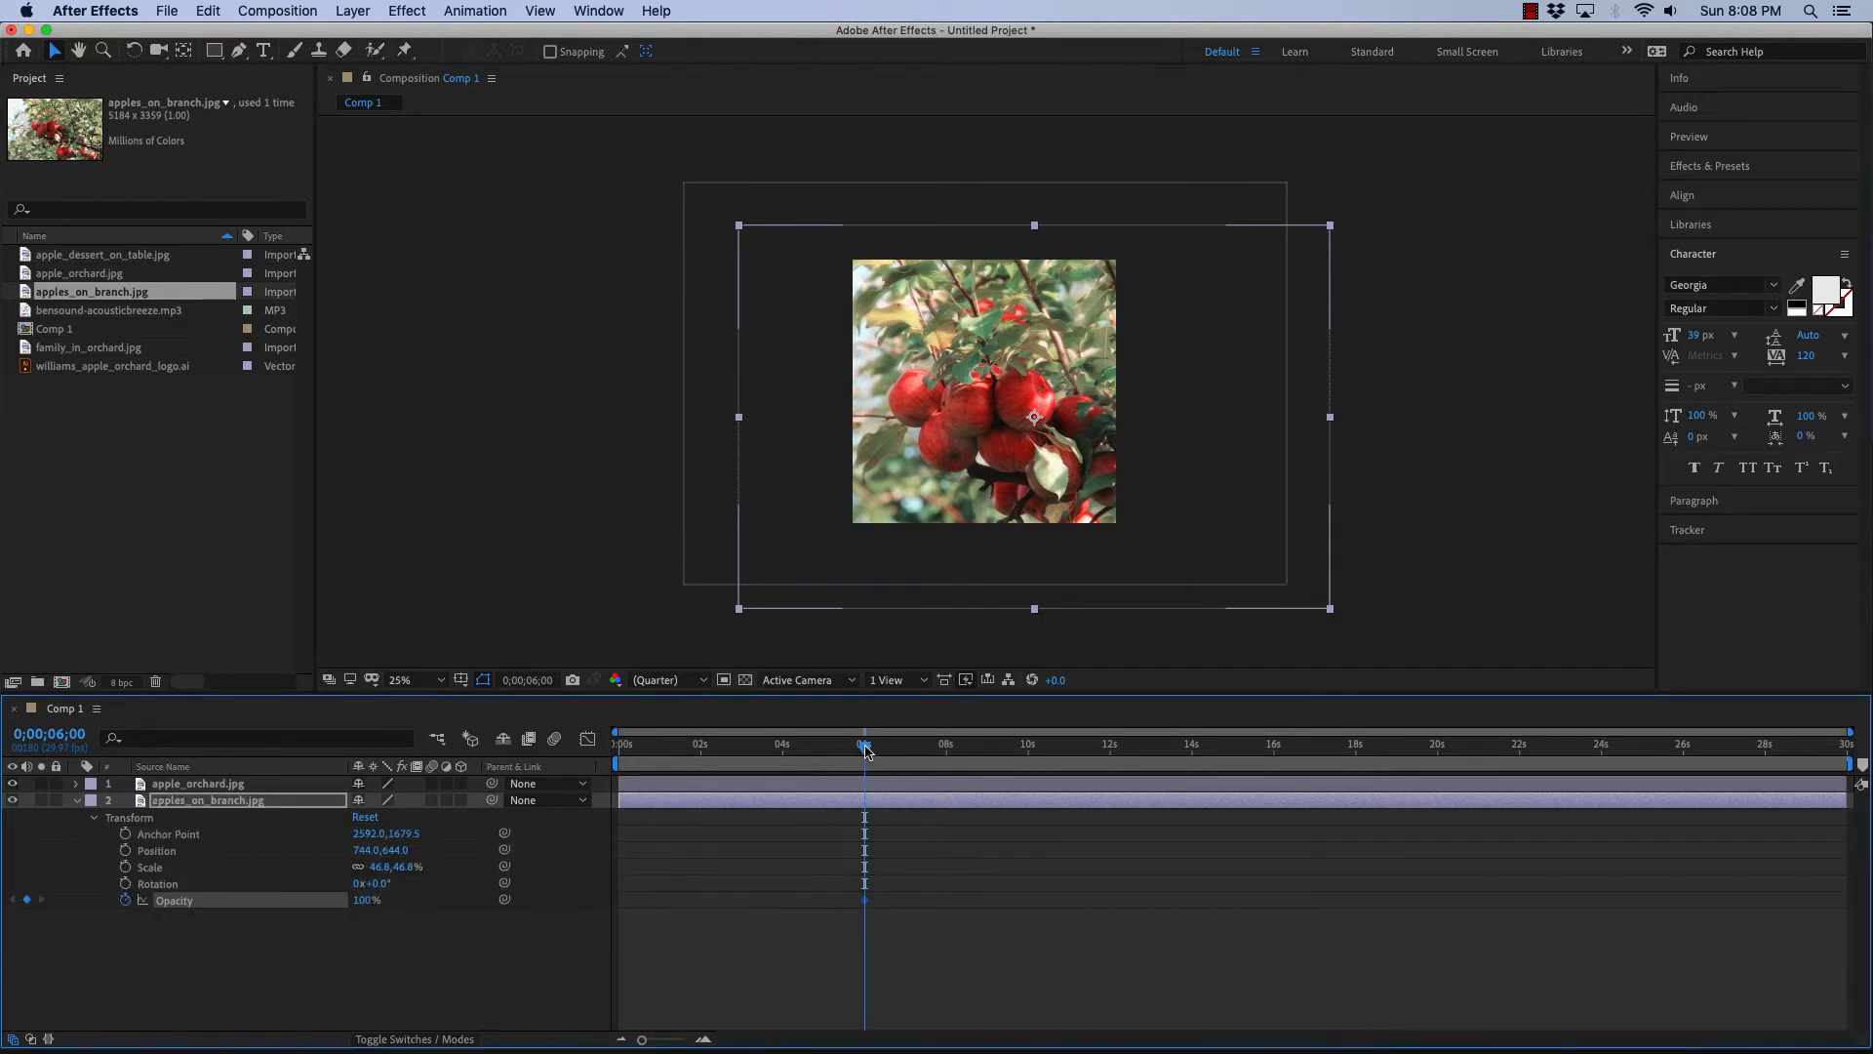
pyautogui.moveTo(883, 751); pyautogui.dragTo(1029, 762)
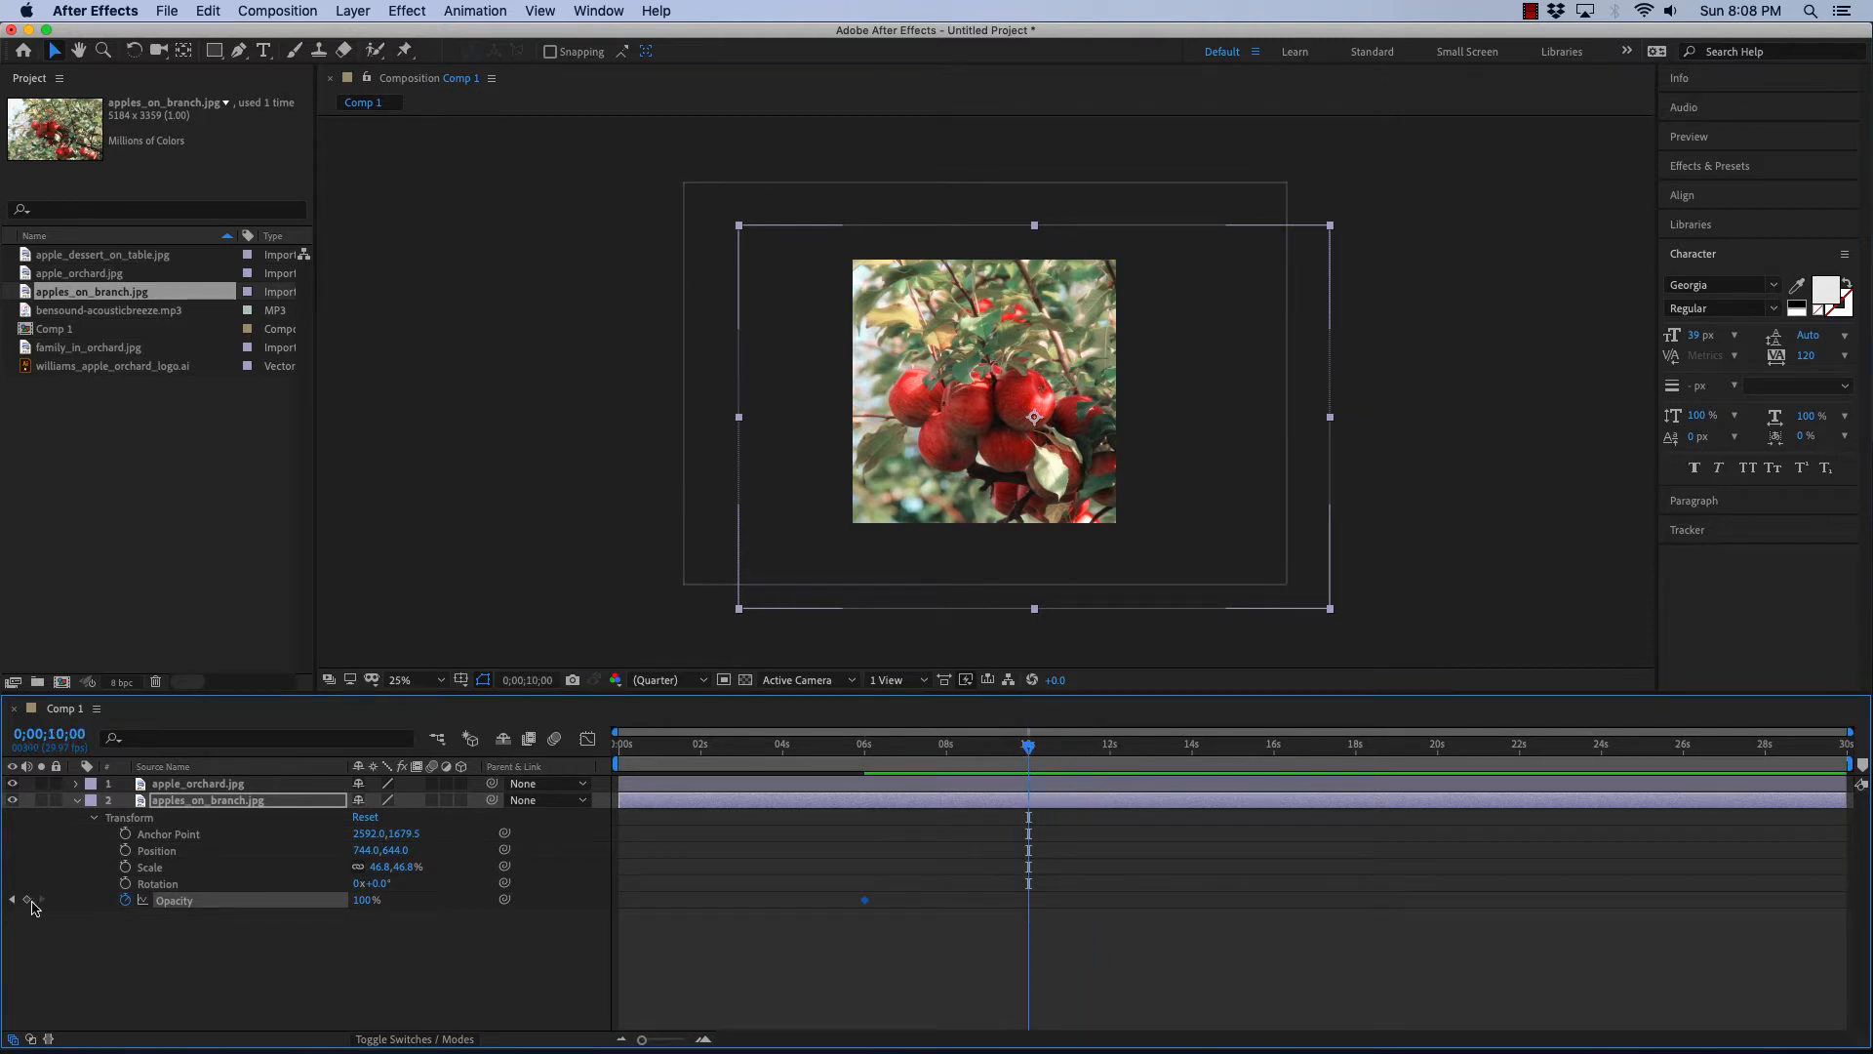
pyautogui.click(28, 899)
# - Set the opacity of apples_on_branch.jpg to 0% with a keyframe at 0;00;12;00 and scrub back through the fade to check it
pyautogui.moveTo(1029, 749); pyautogui.dragTo(1112, 750)
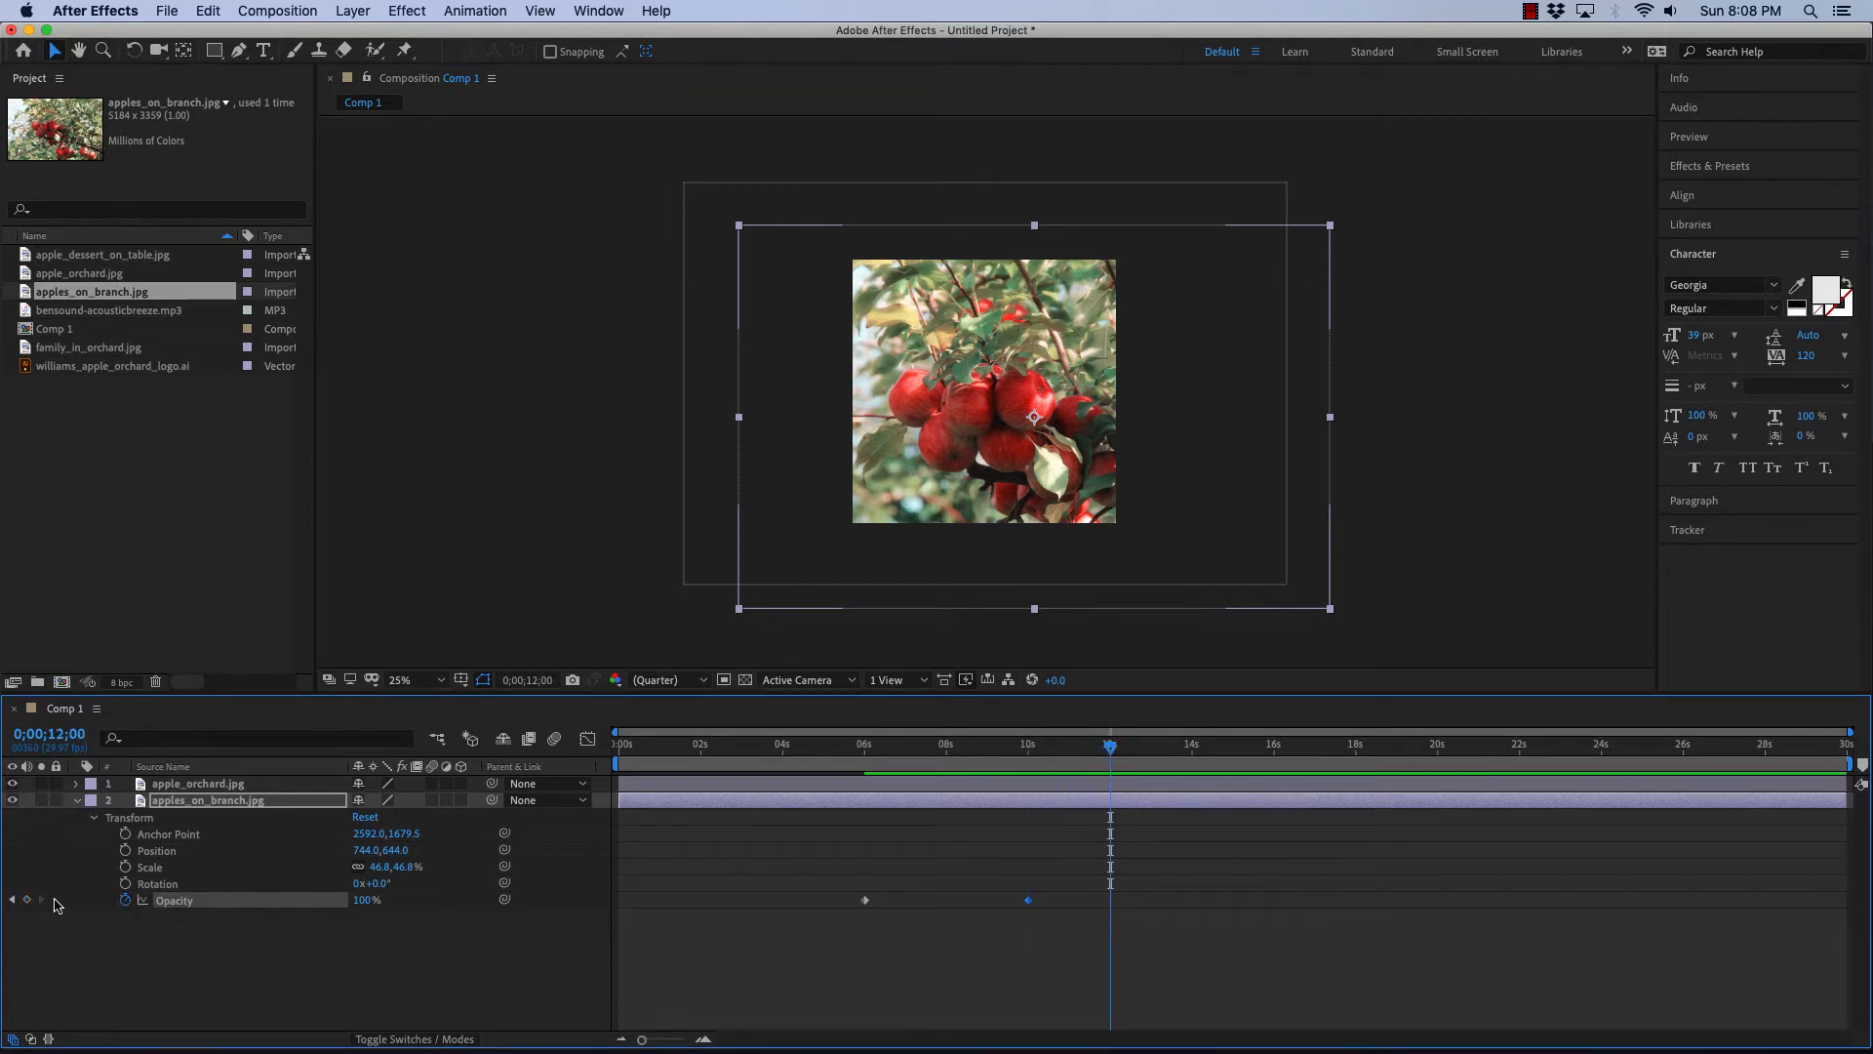
pyautogui.click(27, 900)
pyautogui.moveTo(365, 903); pyautogui.dragTo(232, 902)
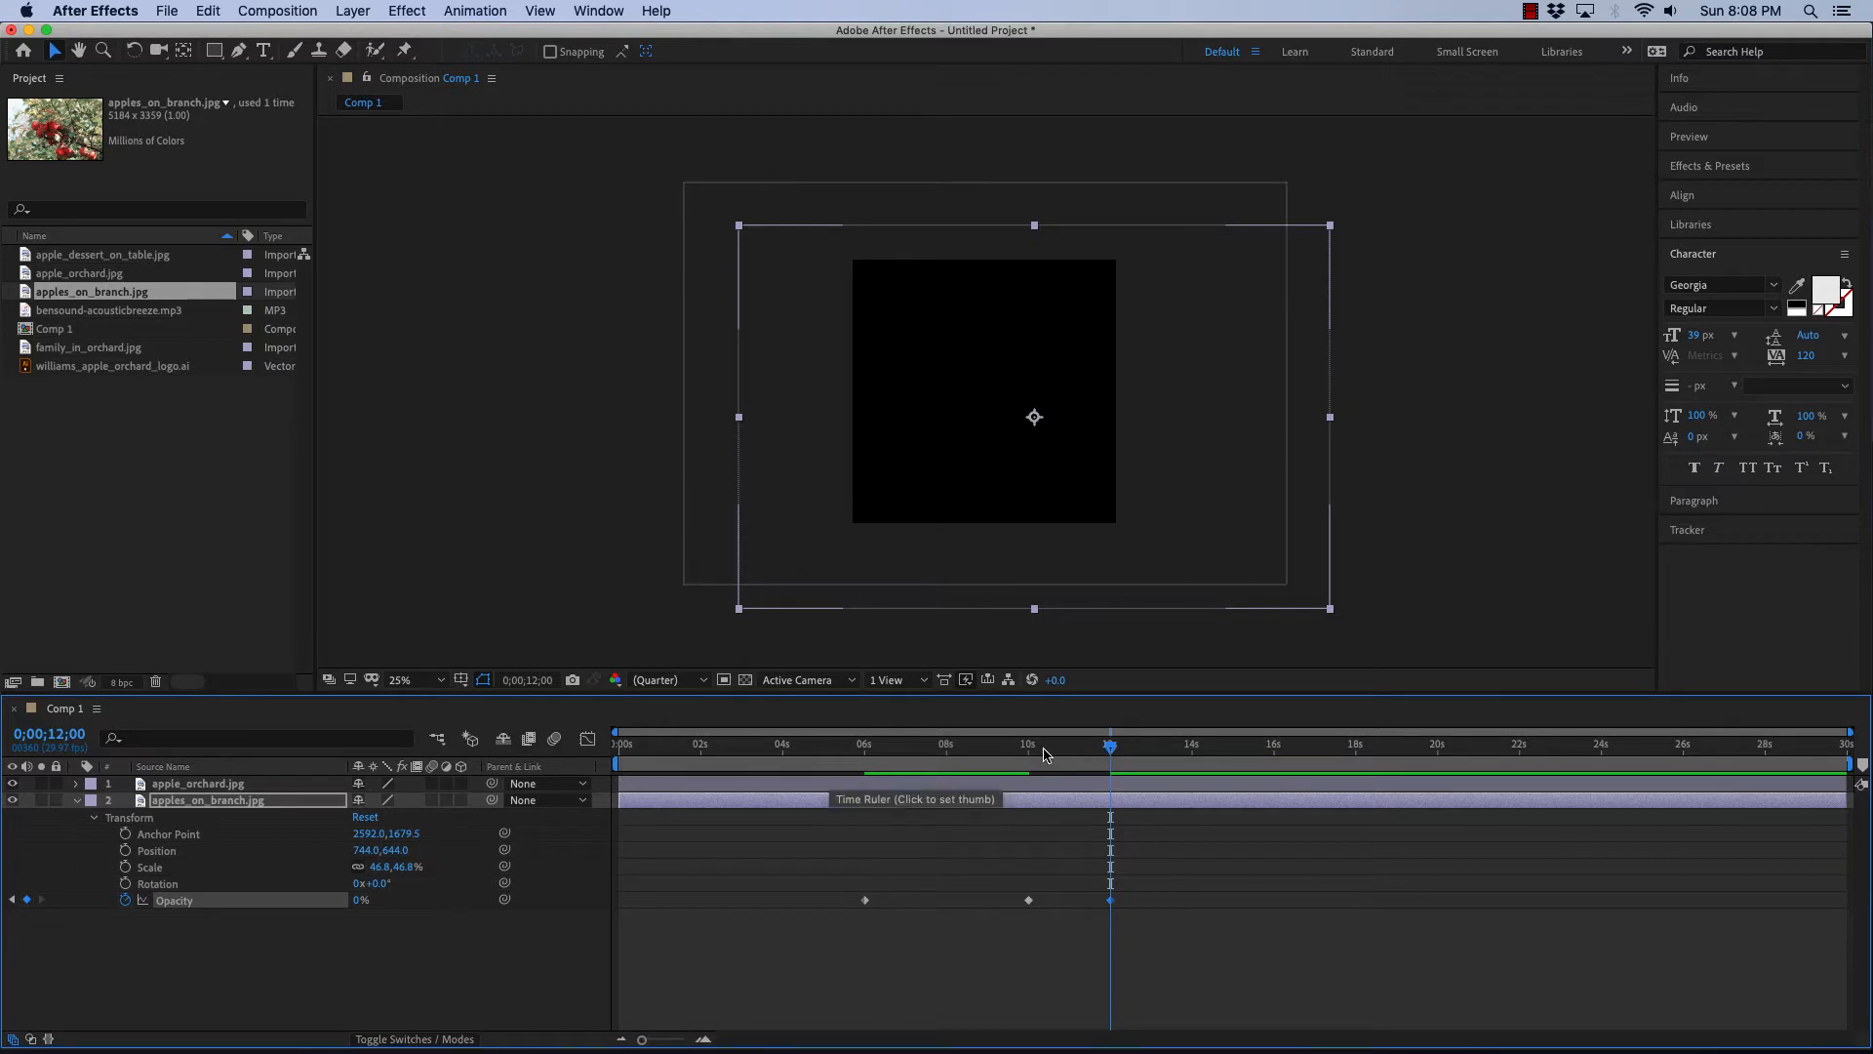
pyautogui.moveTo(1112, 751); pyautogui.dragTo(959, 783)
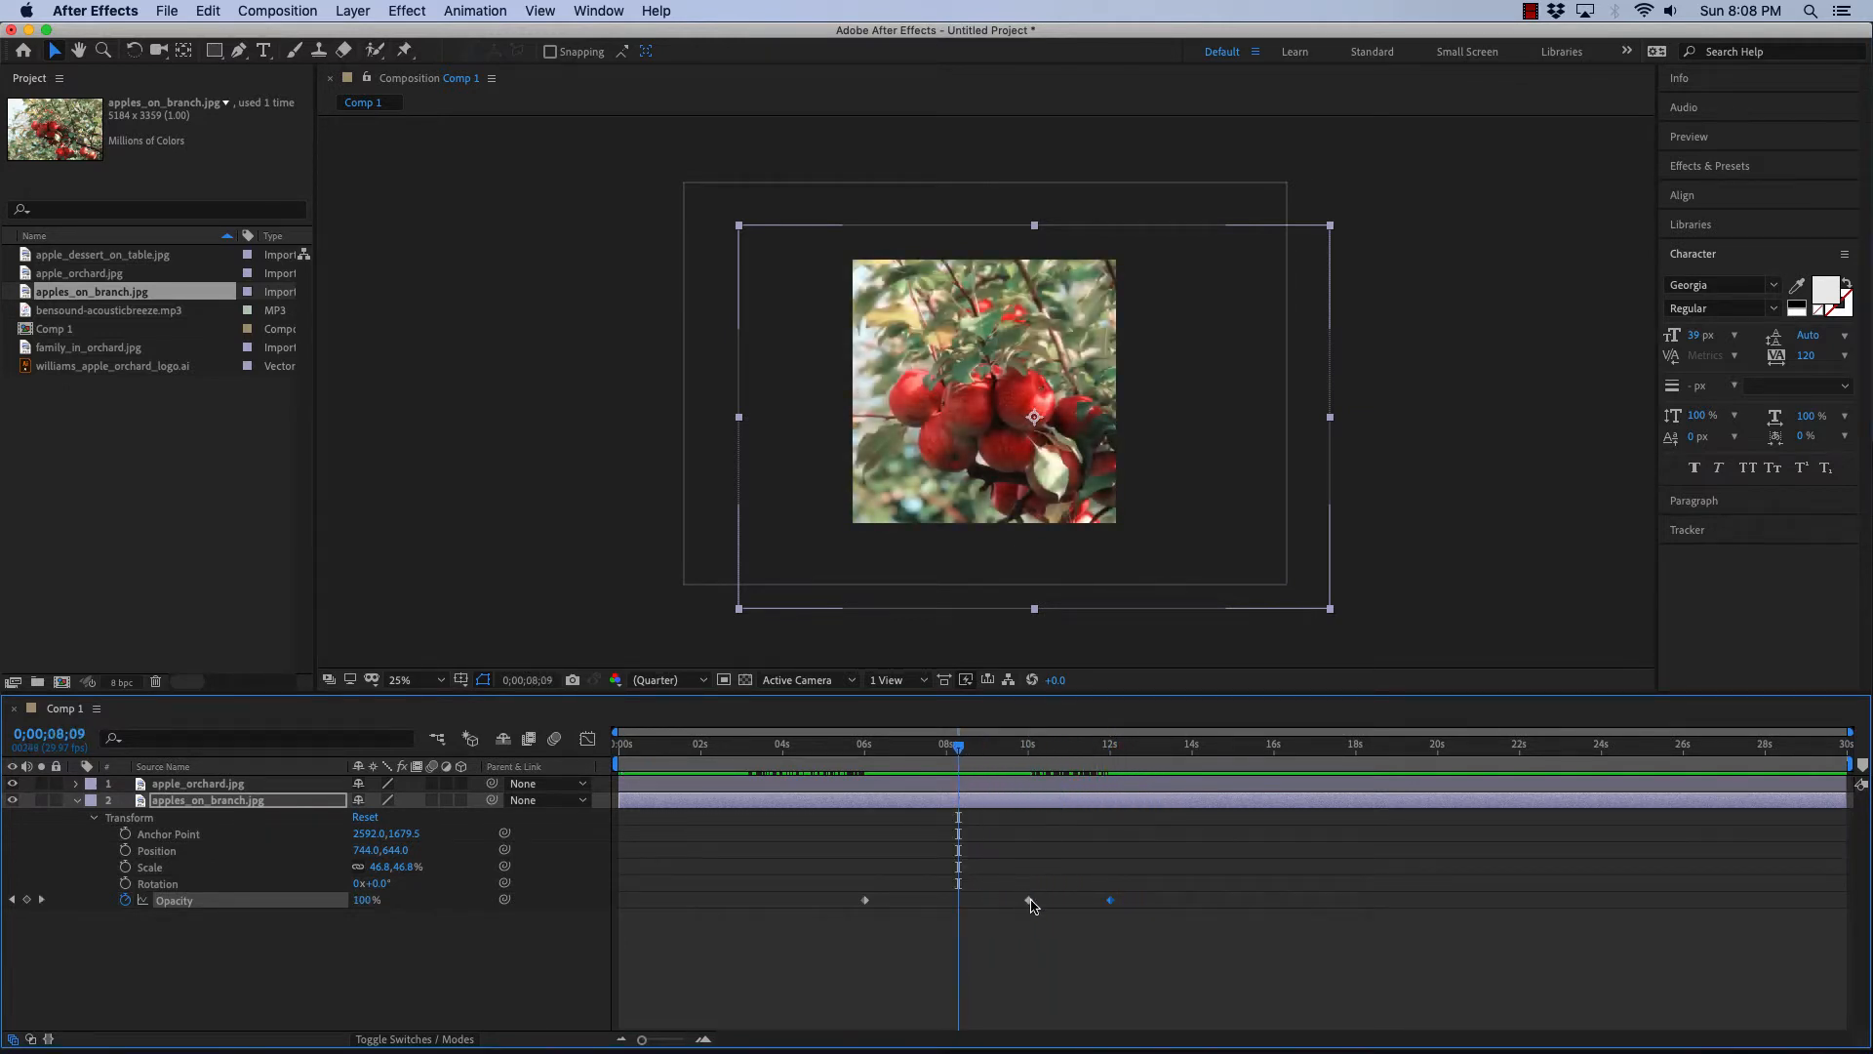
# - Move the middle opacity keyframe of apples_on_branch.jpg to about 0;00;09;05 and trim the layer's start to 0;00;03;03
pyautogui.moveTo(1030, 900); pyautogui.dragTo(995, 900)
pyautogui.moveTo(960, 751); pyautogui.dragTo(807, 752)
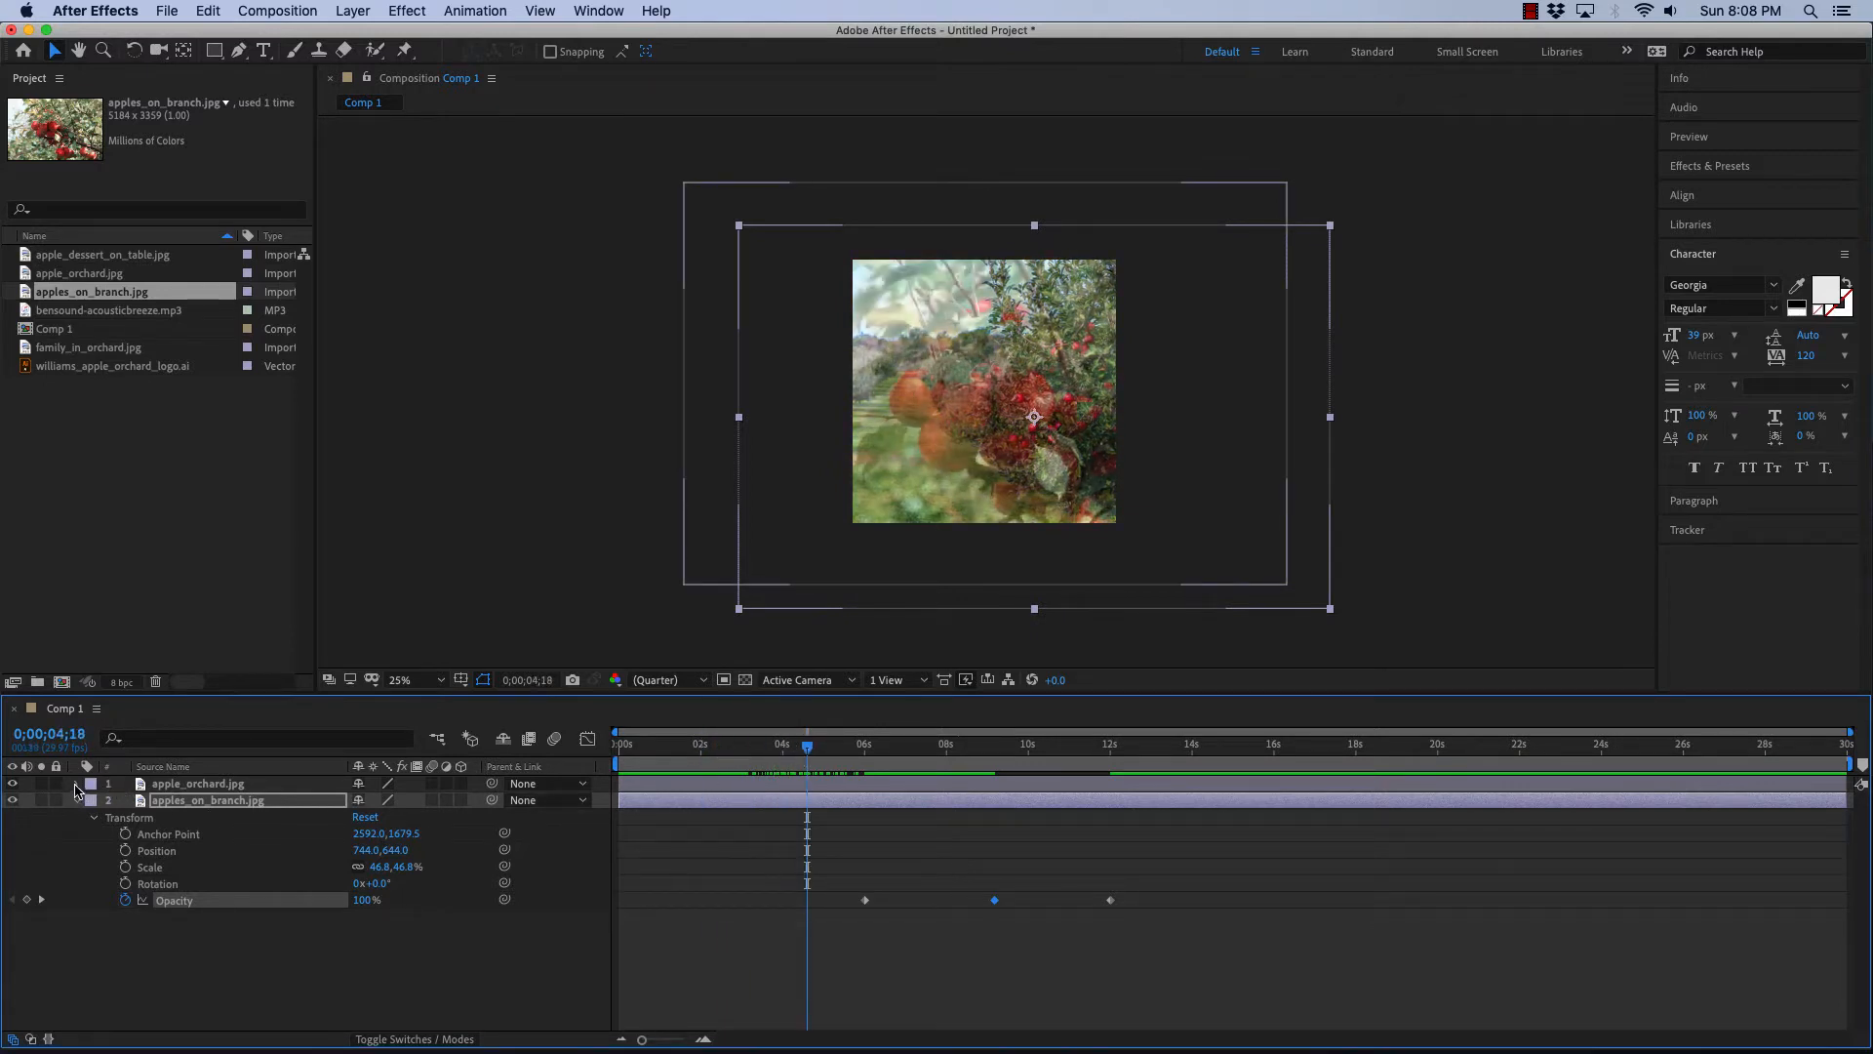
pyautogui.click(77, 785)
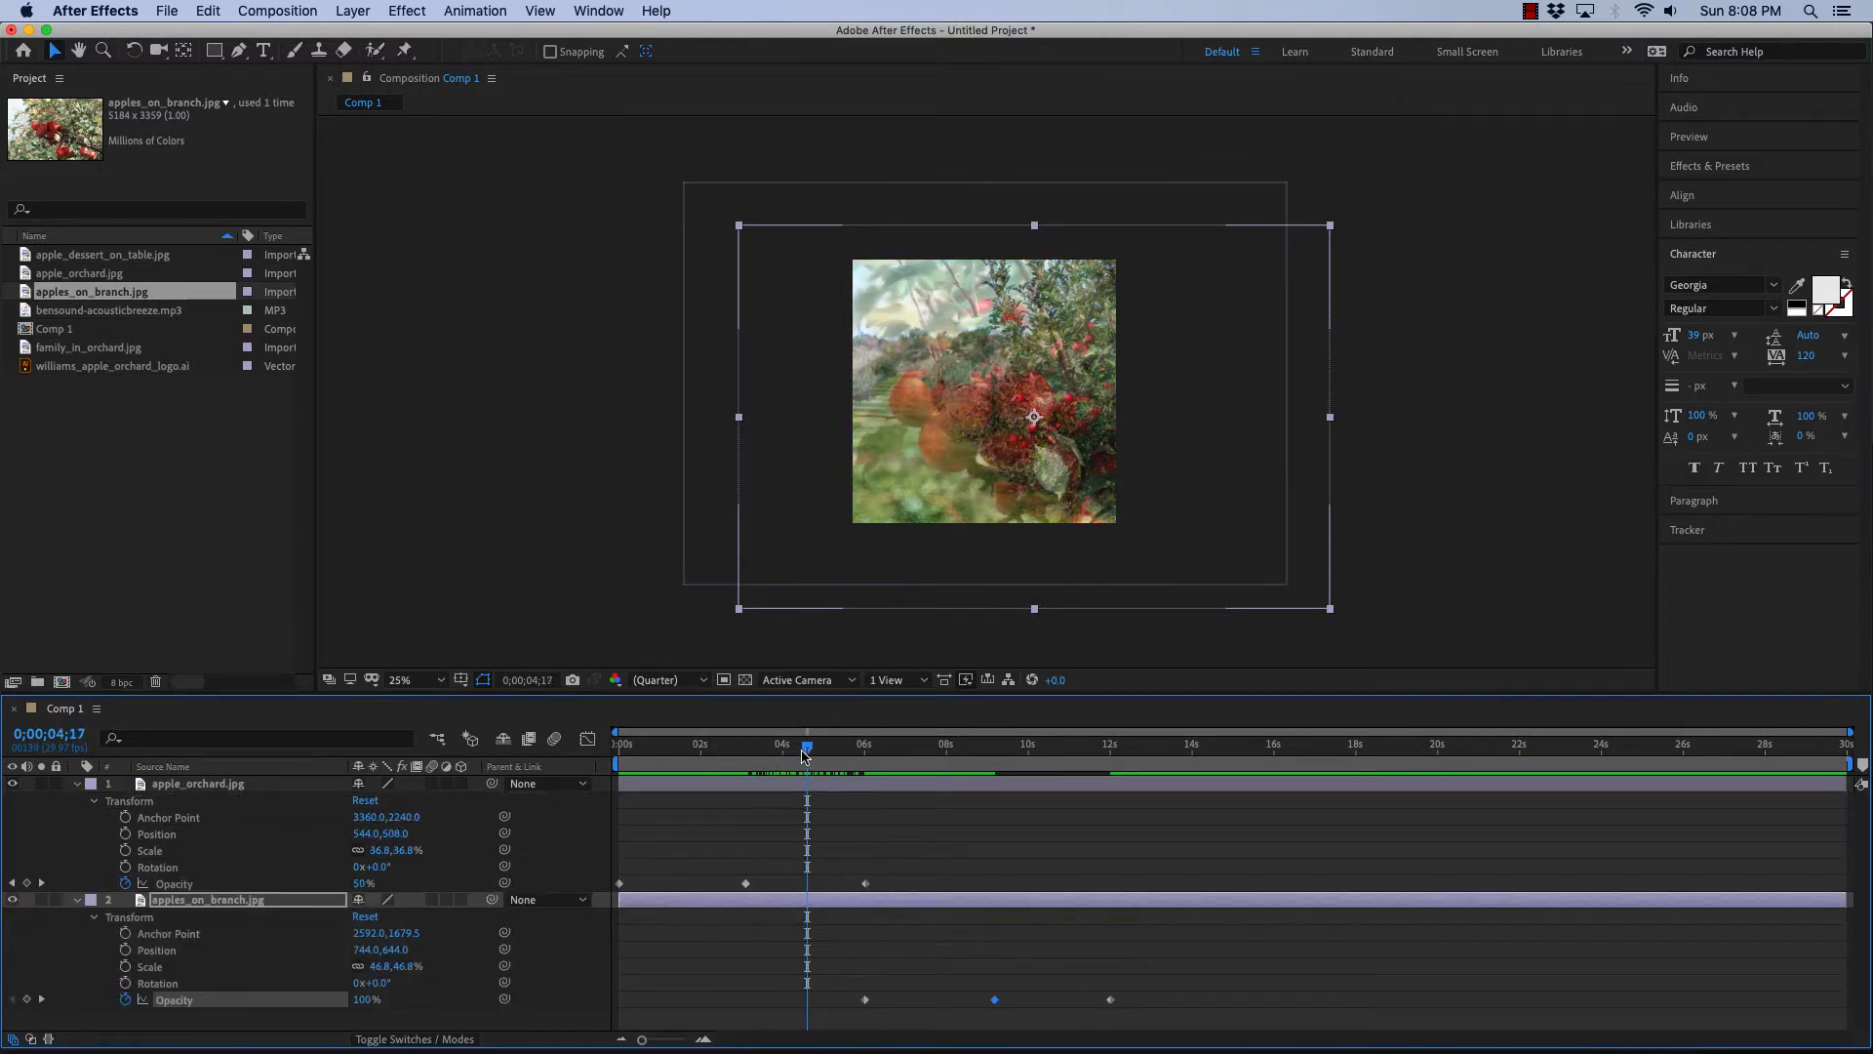
pyautogui.moveTo(806, 748); pyautogui.dragTo(745, 759)
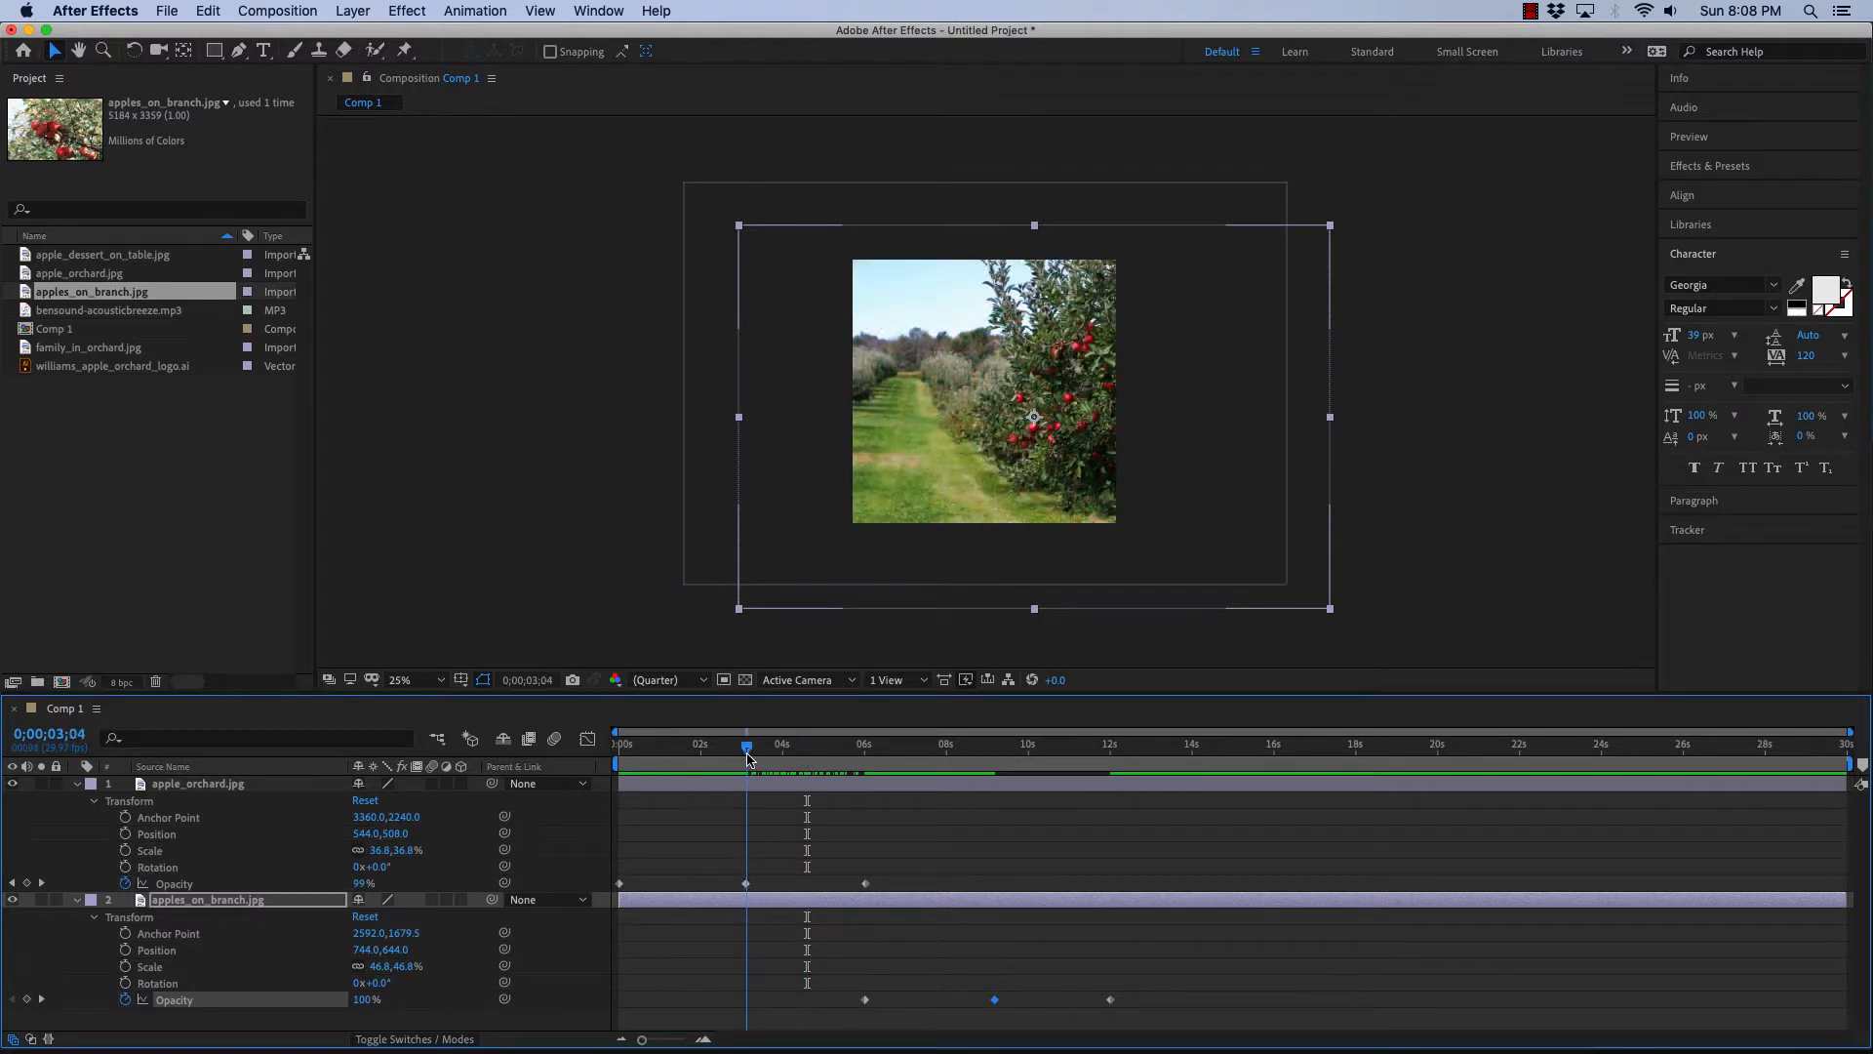
pyautogui.moveTo(621, 898); pyautogui.dragTo(723, 900)
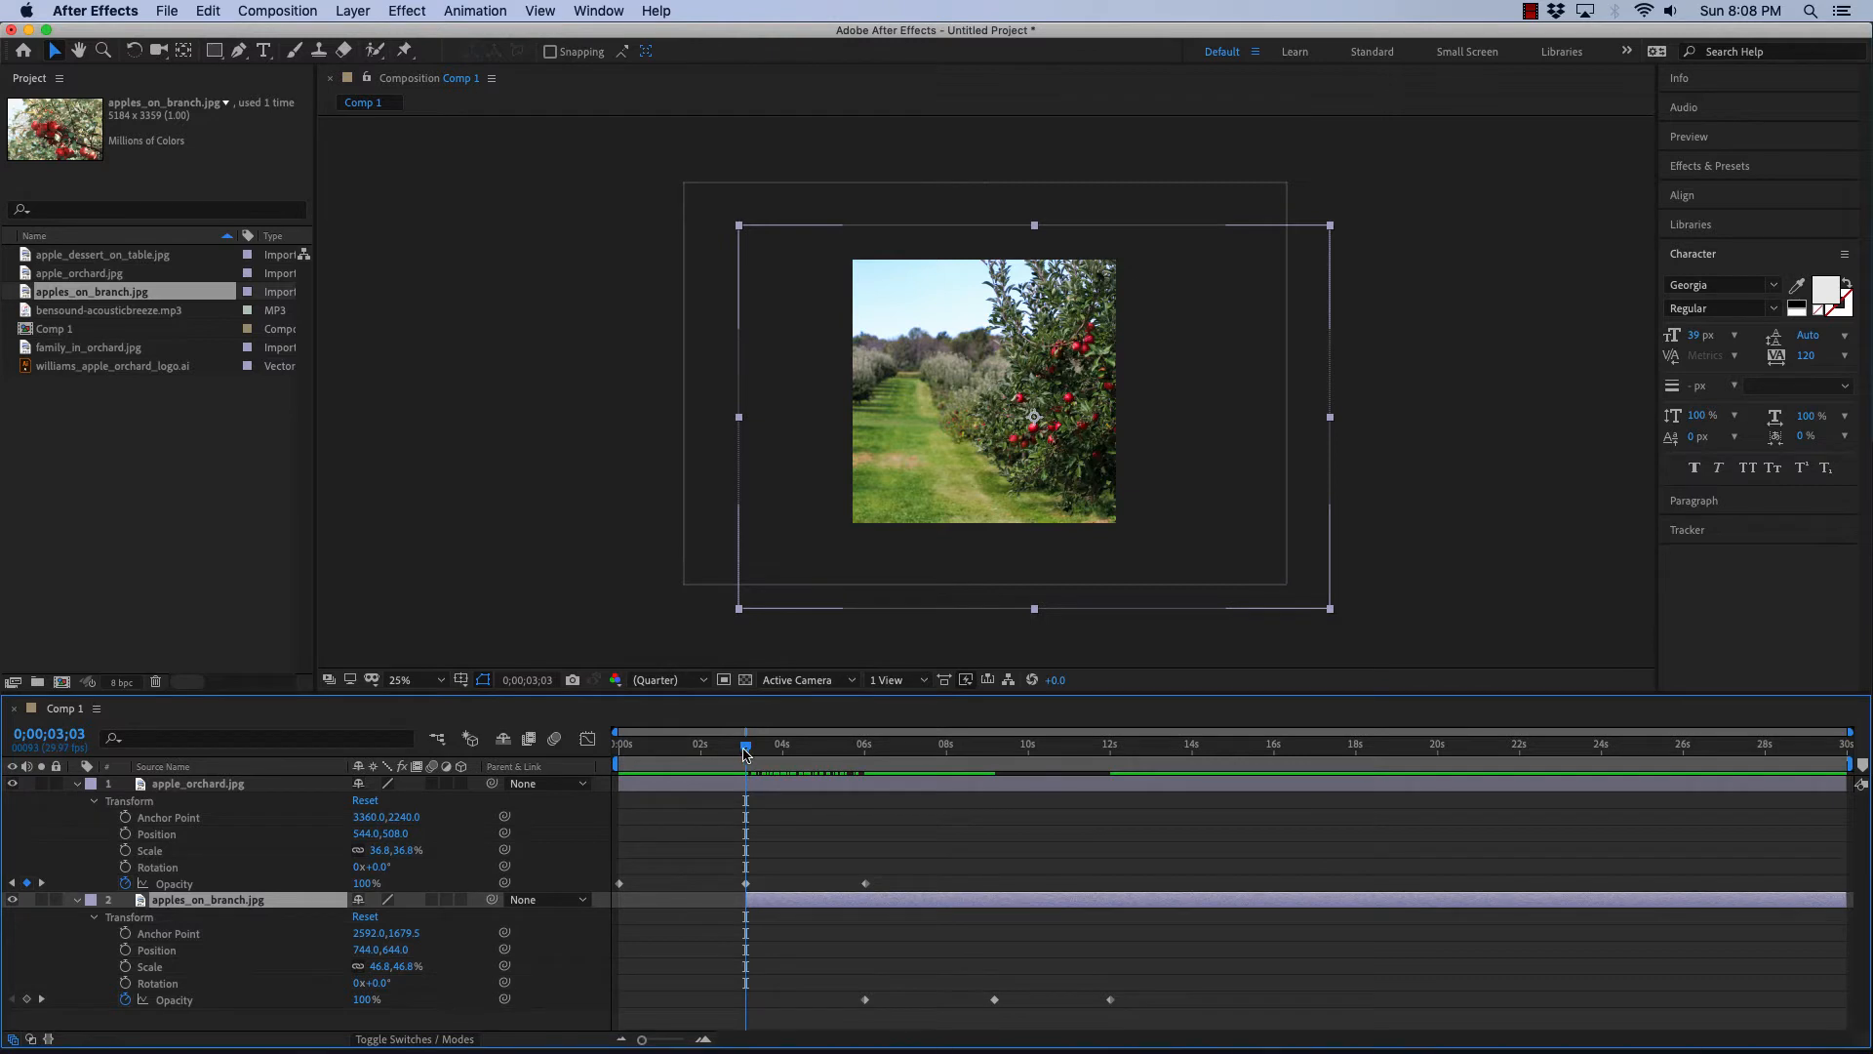
pyautogui.moveTo(745, 749); pyautogui.dragTo(878, 764)
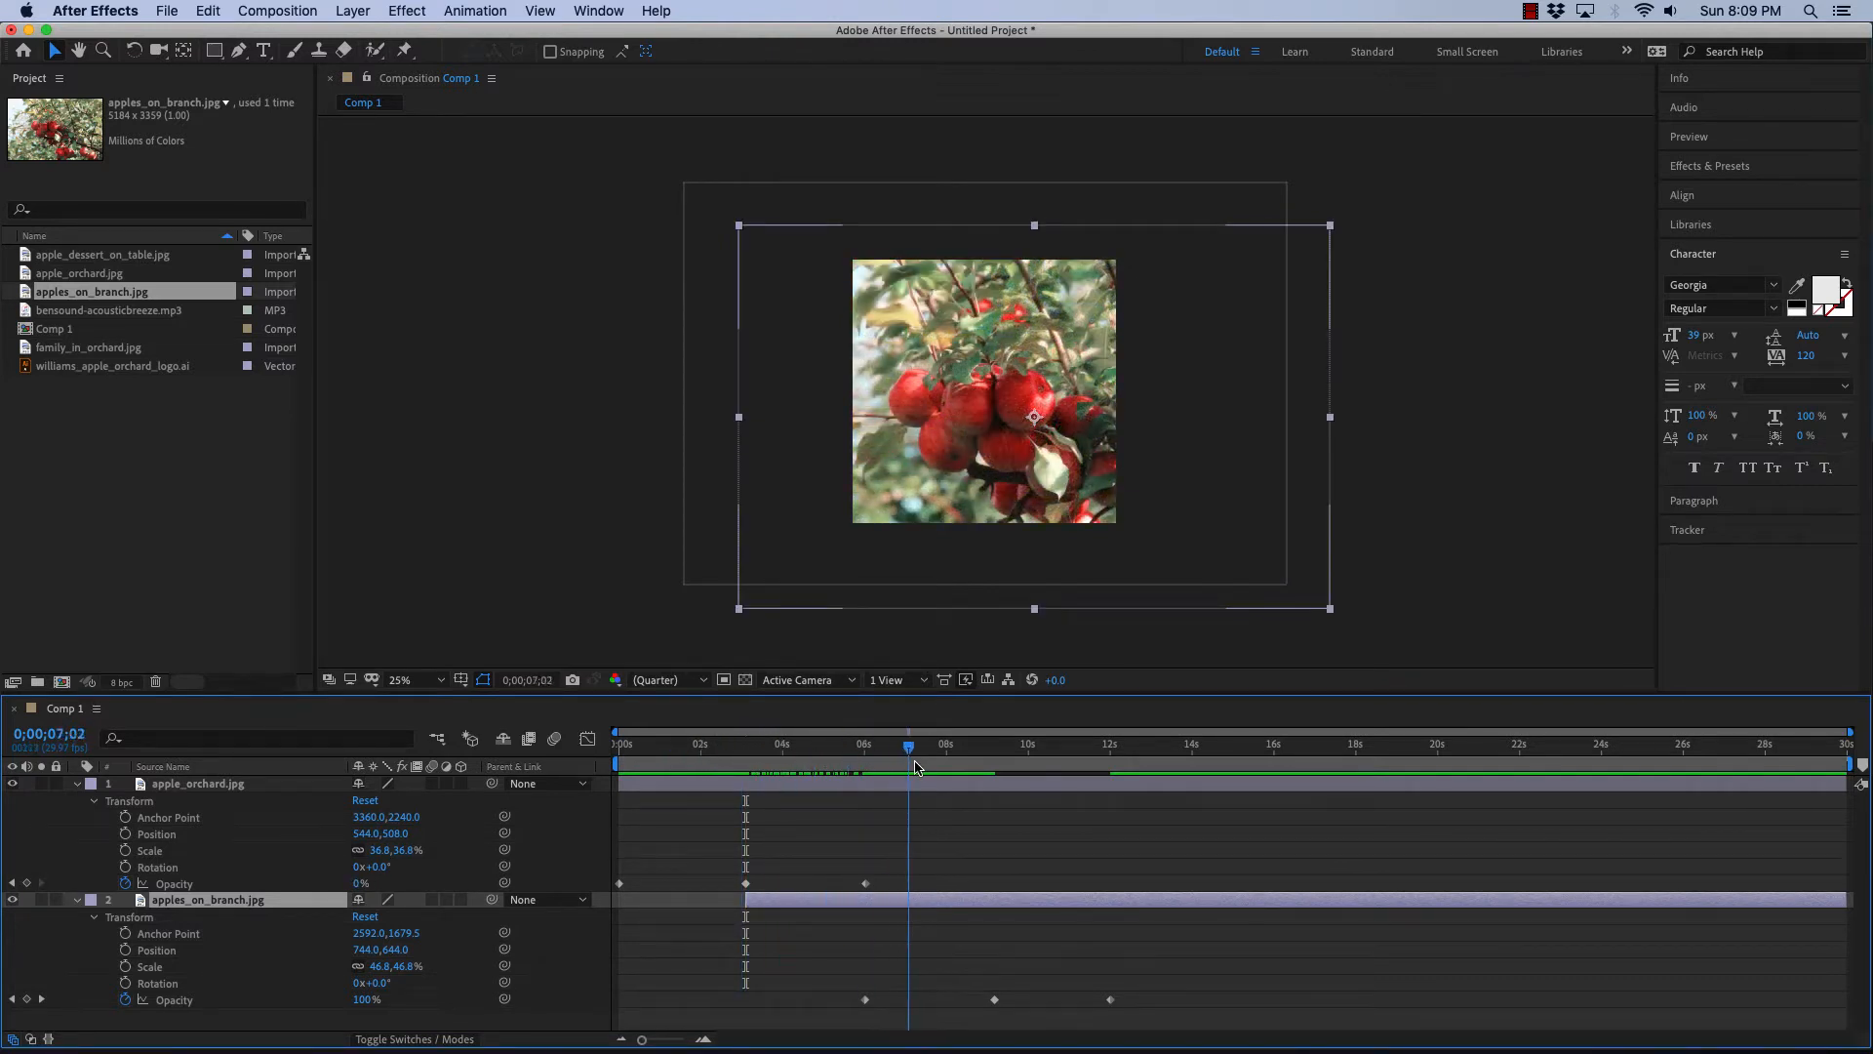
pyautogui.moveTo(994, 772)
pyautogui.mouseDown()
pyautogui.moveTo(1104, 781)
pyautogui.moveTo(968, 789)
pyautogui.mouseUp()
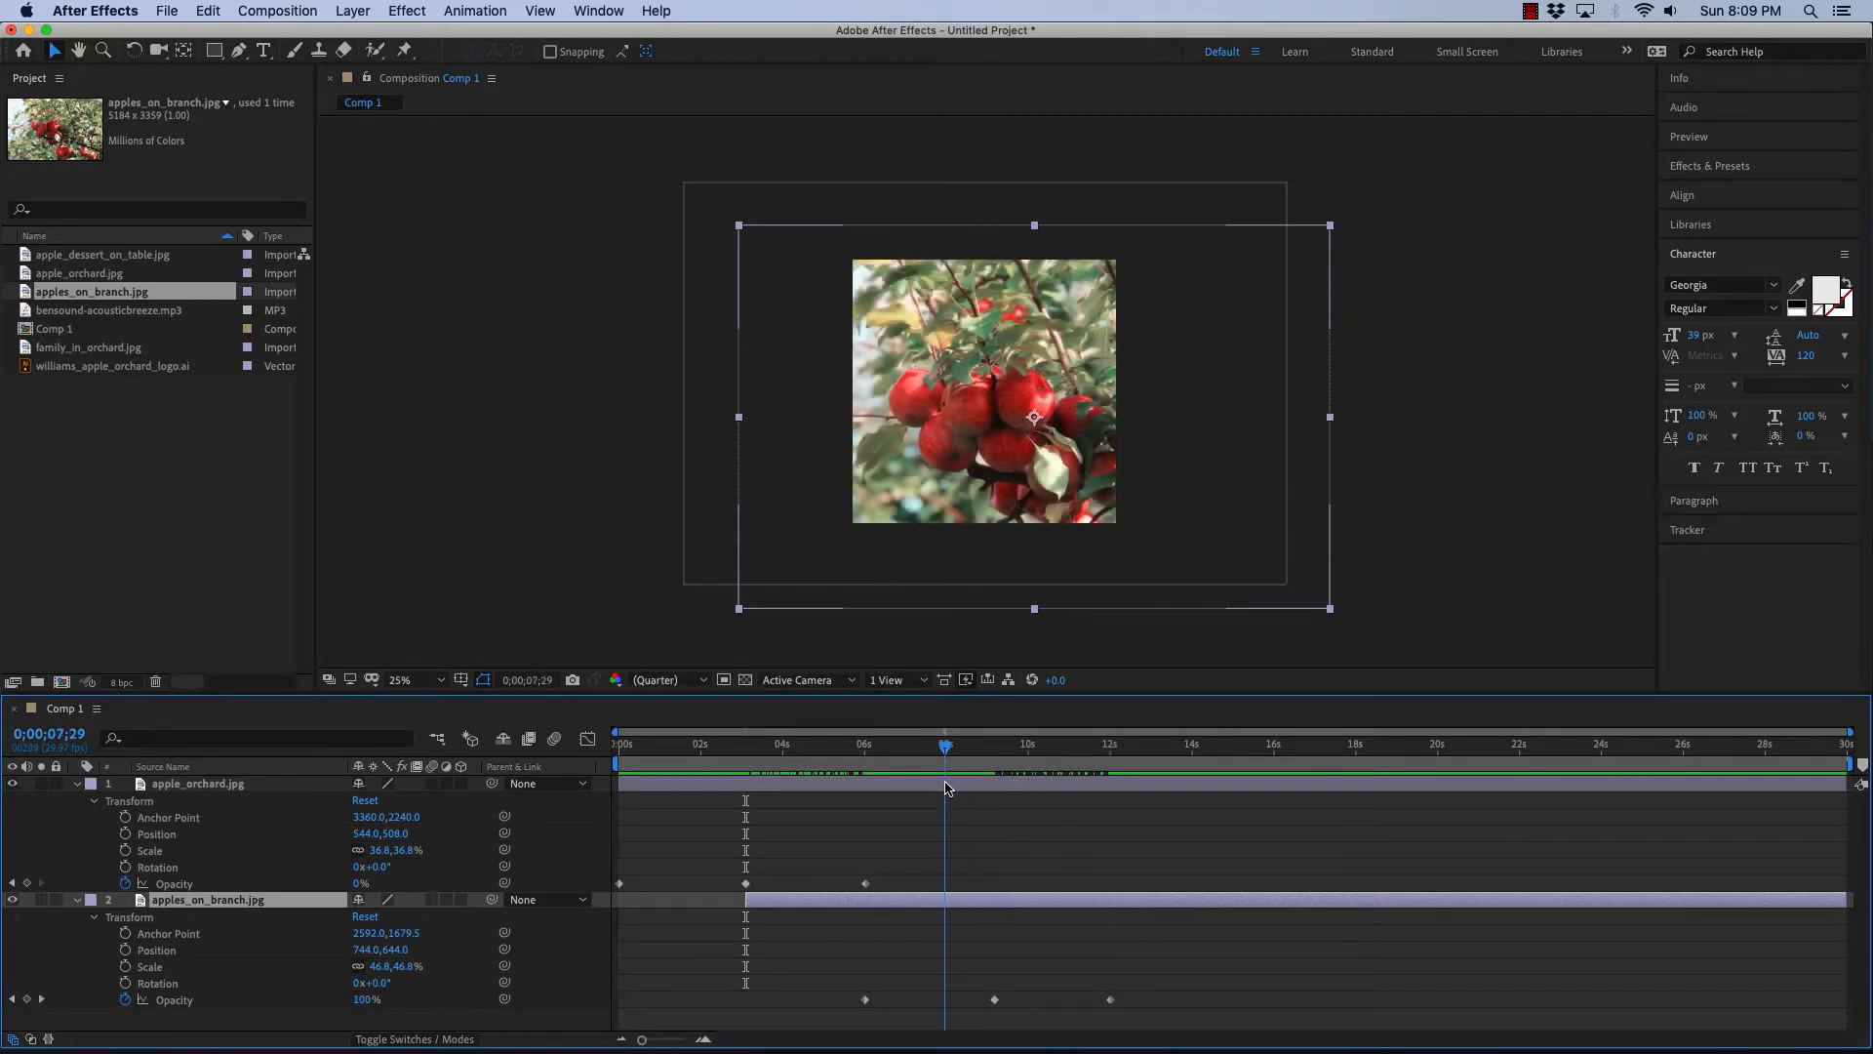
# - Collapse the apple_orchard.jpg layer, enlarge the timeline area and add apple_dessert_on_table.jpg to the composition
pyautogui.click(78, 784)
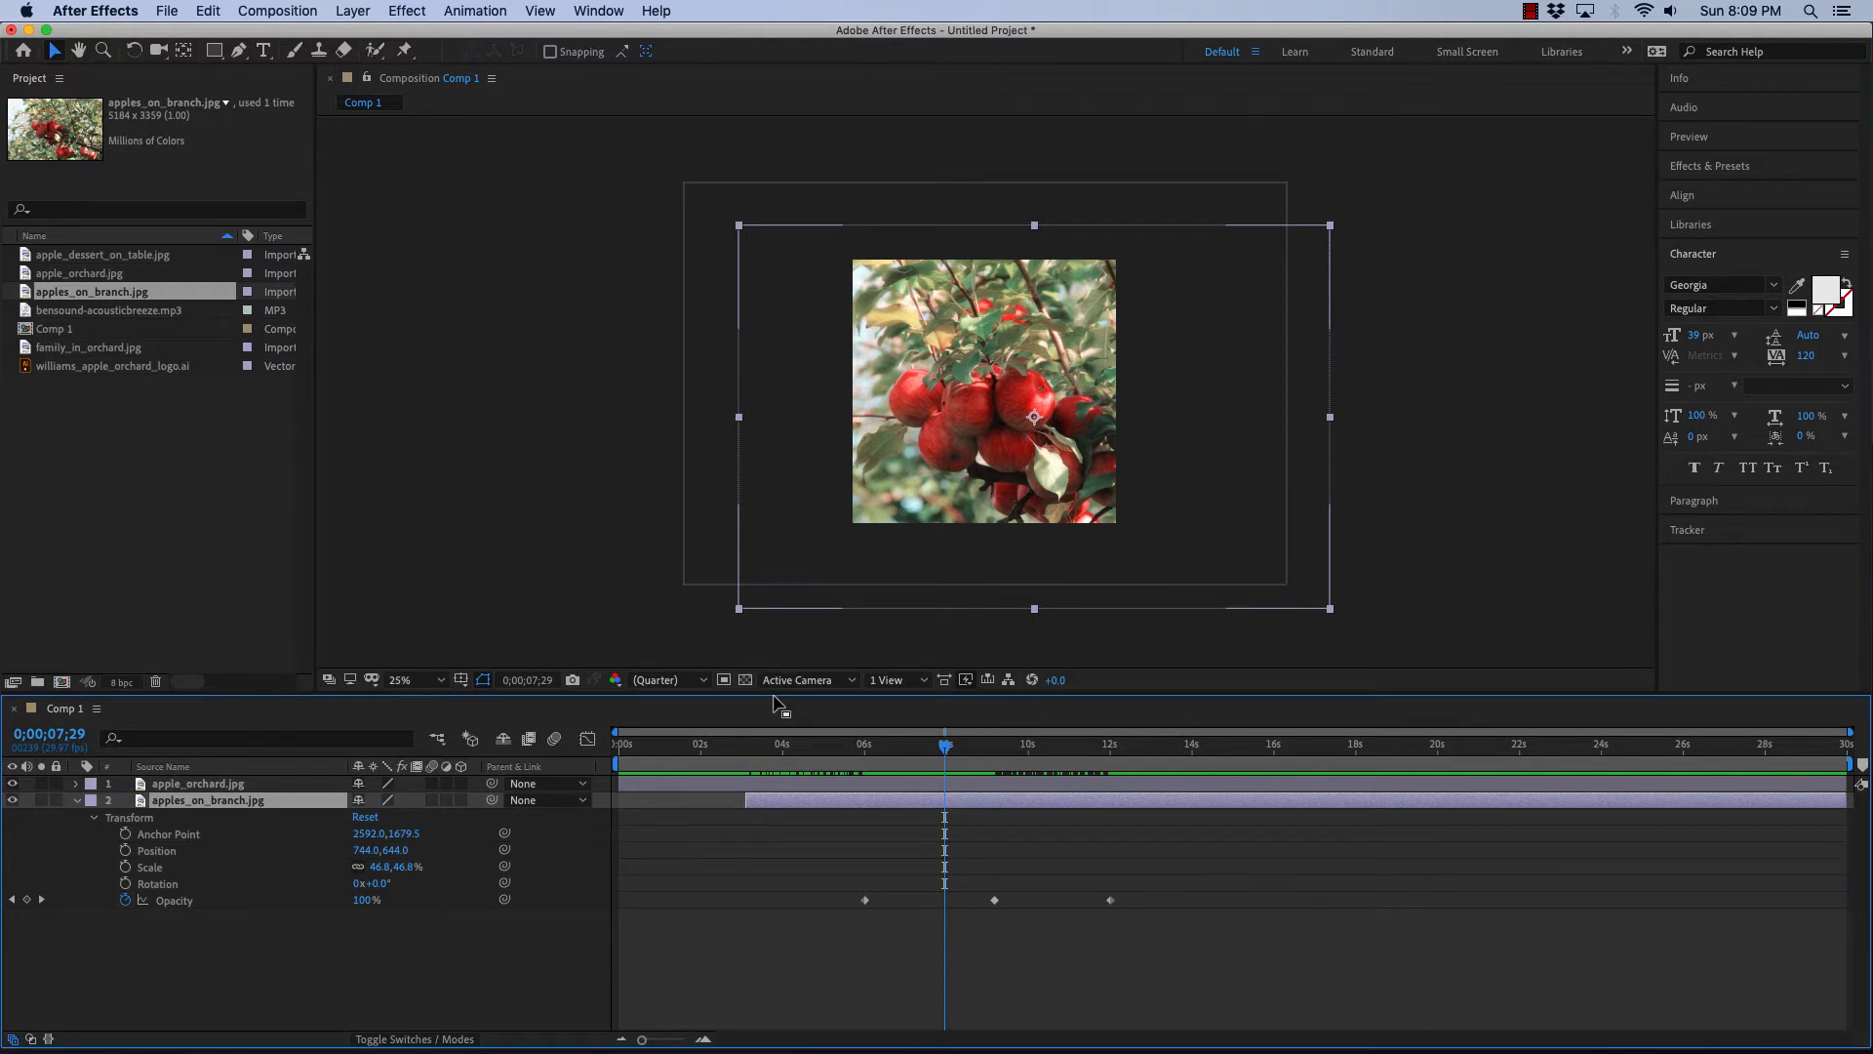
pyautogui.moveTo(774, 694); pyautogui.dragTo(773, 601)
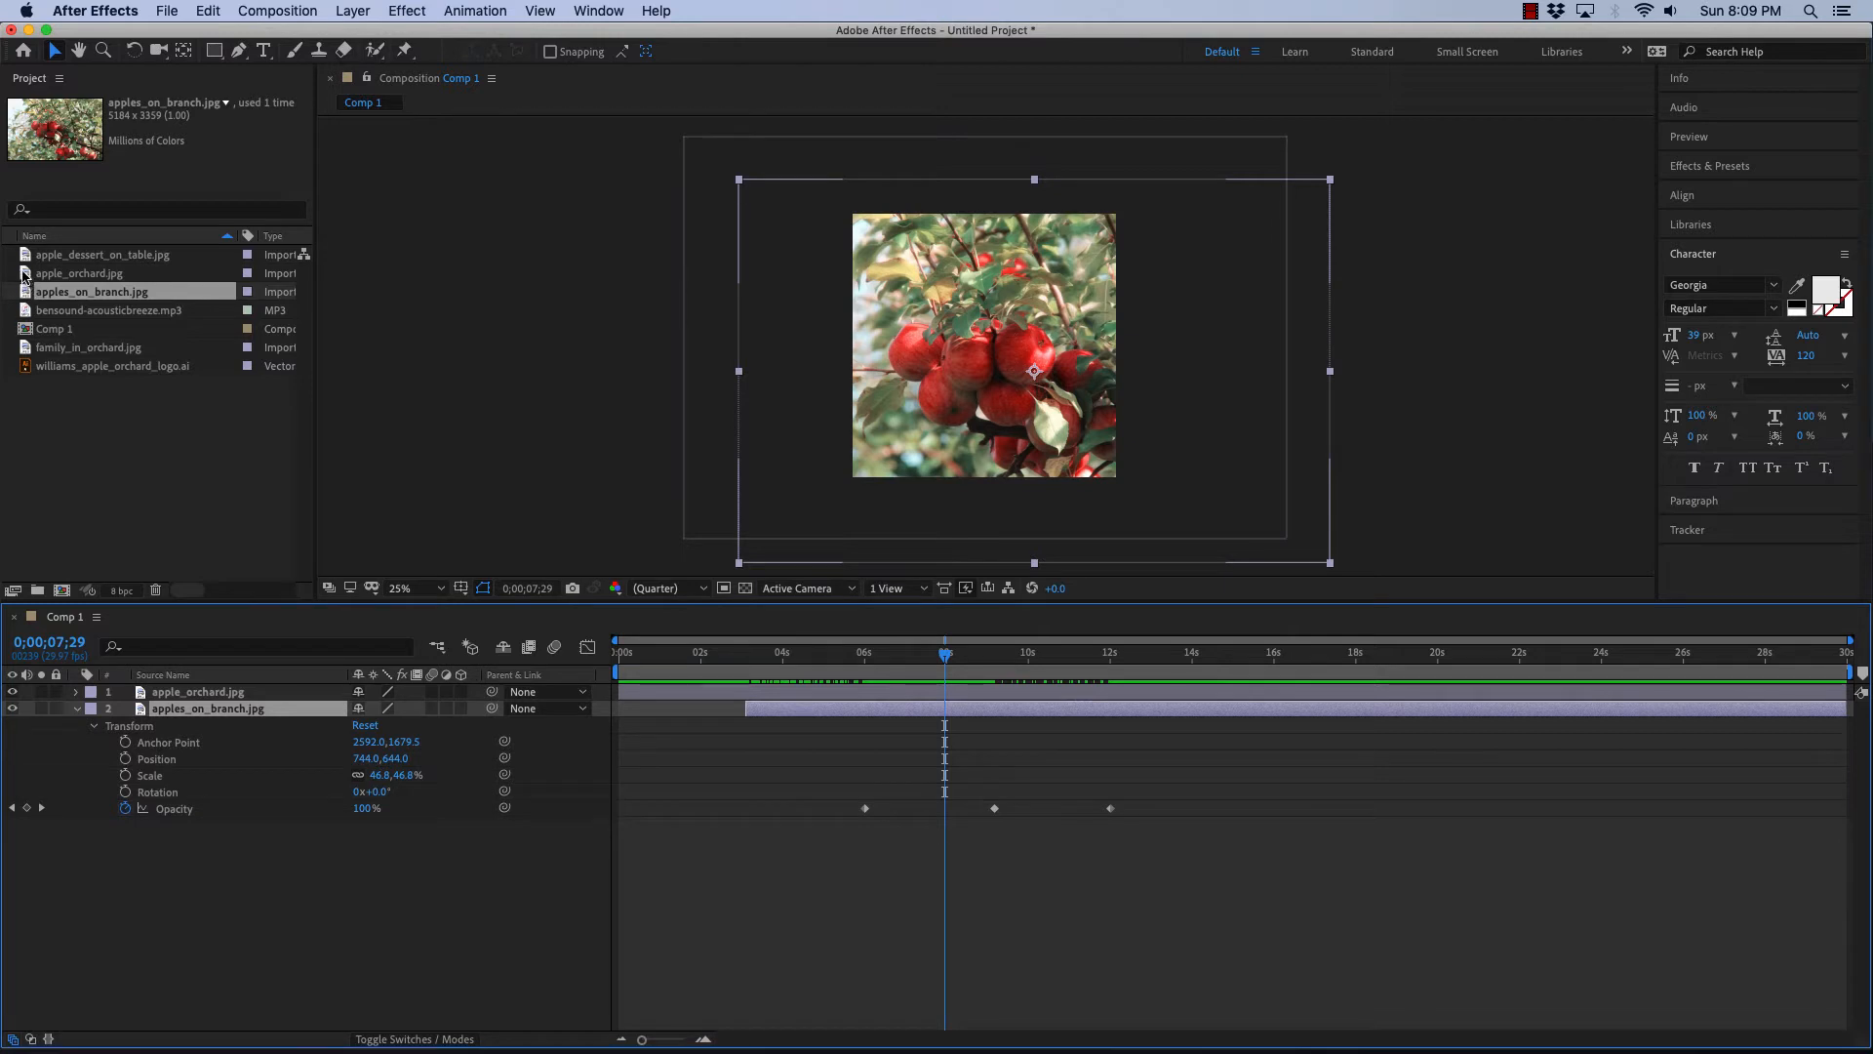
pyautogui.moveTo(24, 257); pyautogui.dragTo(705, 441)
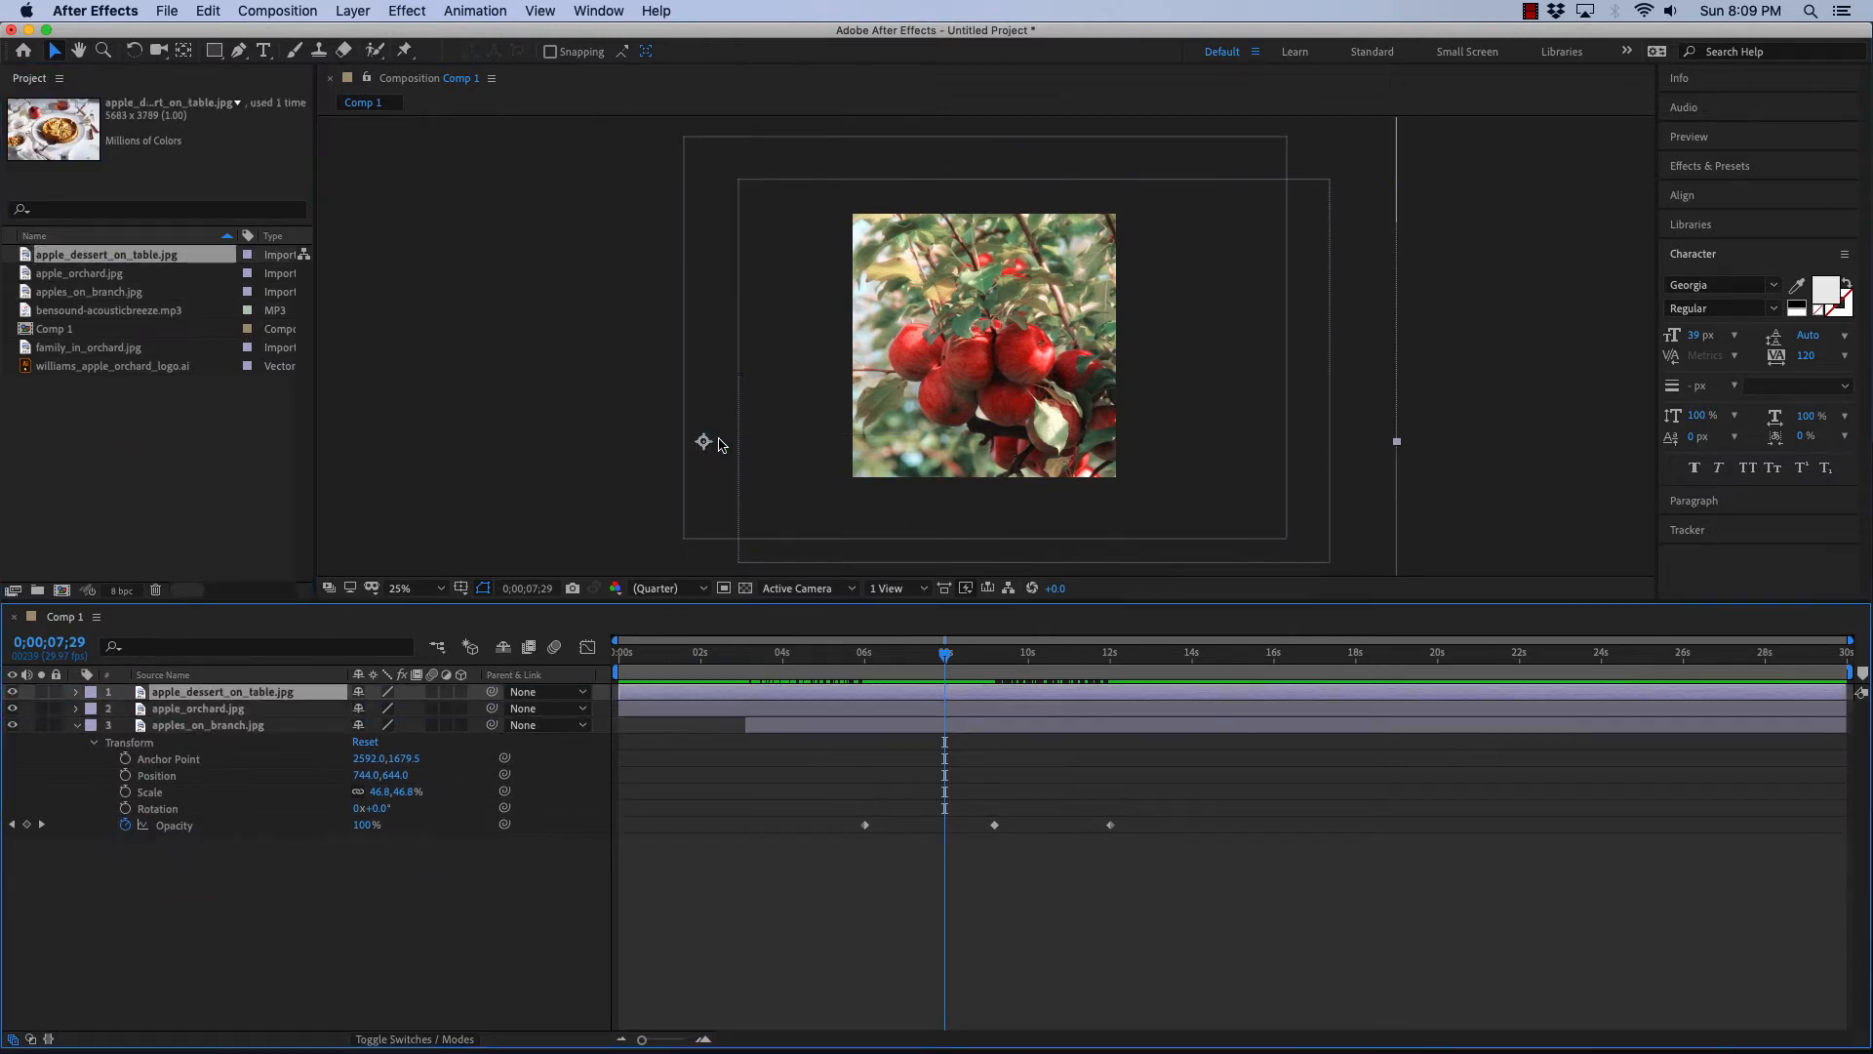
# - Scale apple_dessert_on_table.jpg proportionally to about 38.8% and position it at about 492, 712 so the pie fills the frame
pyautogui.moveTo(1400, 447); pyautogui.dragTo(1262, 441)
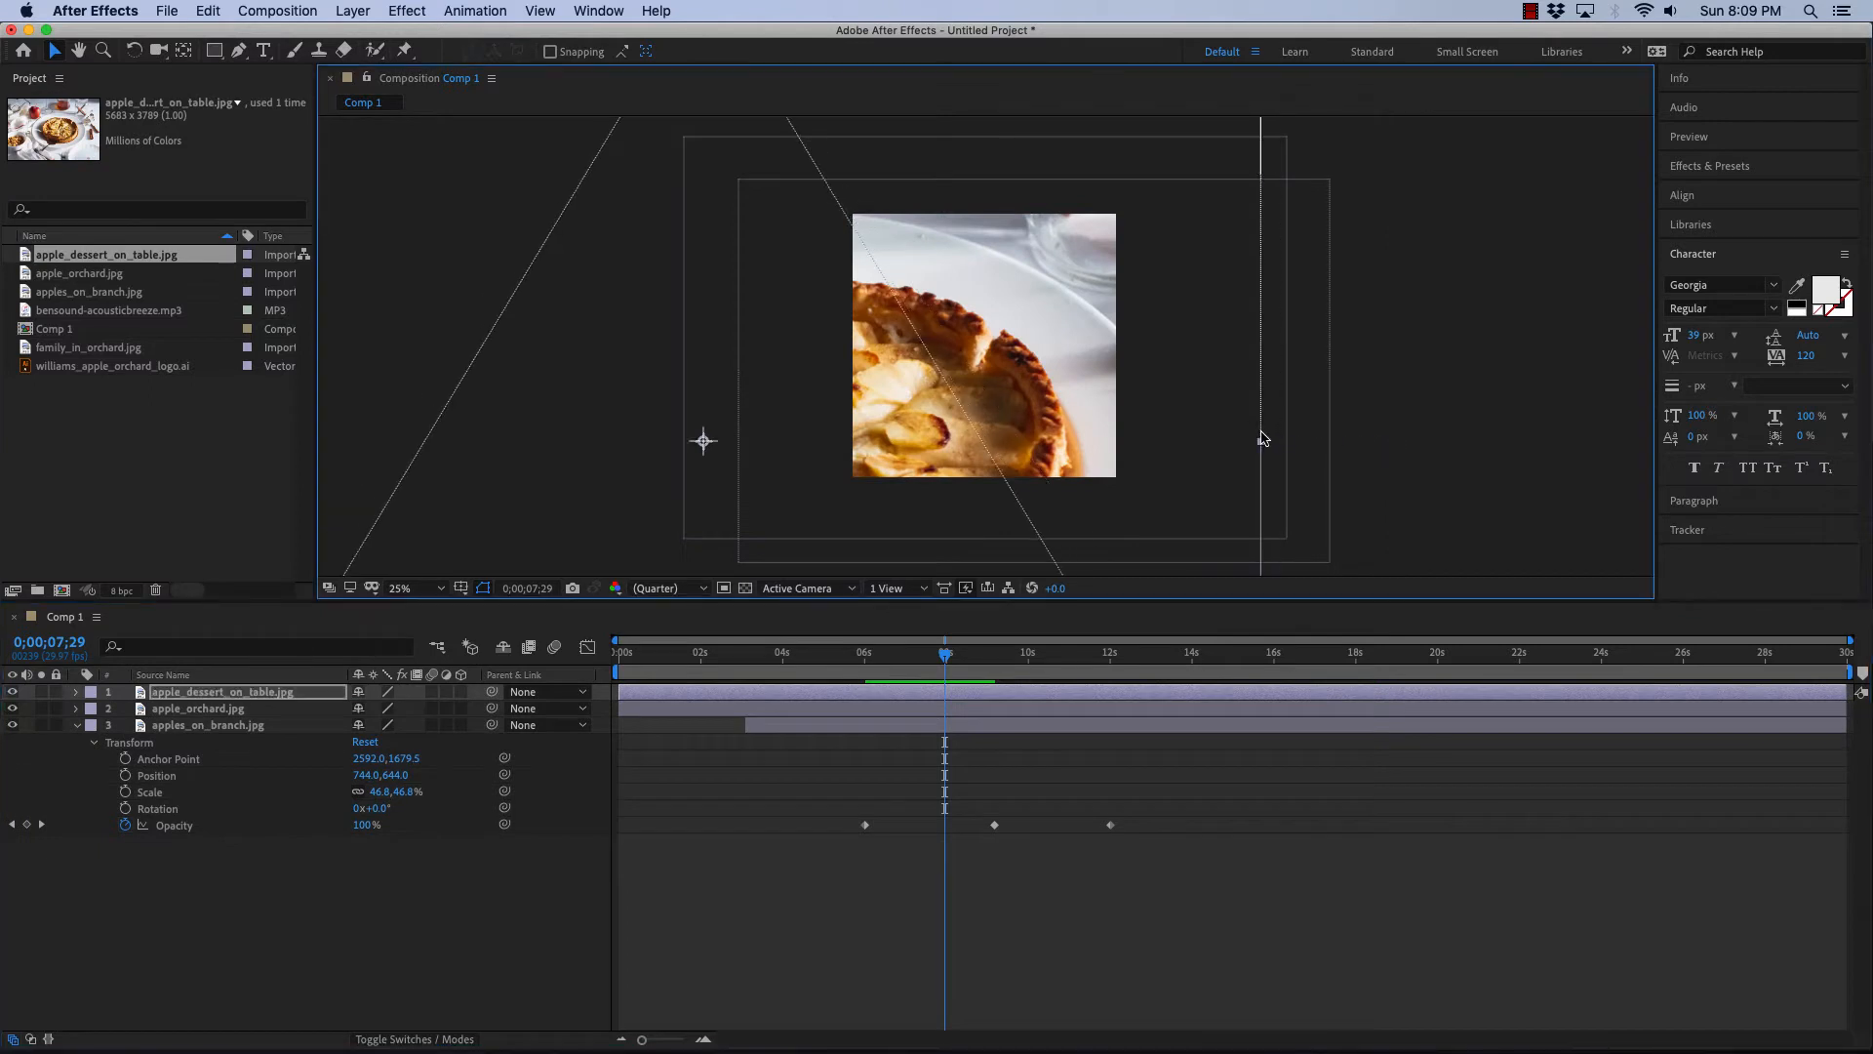
pyautogui.press('super+z')
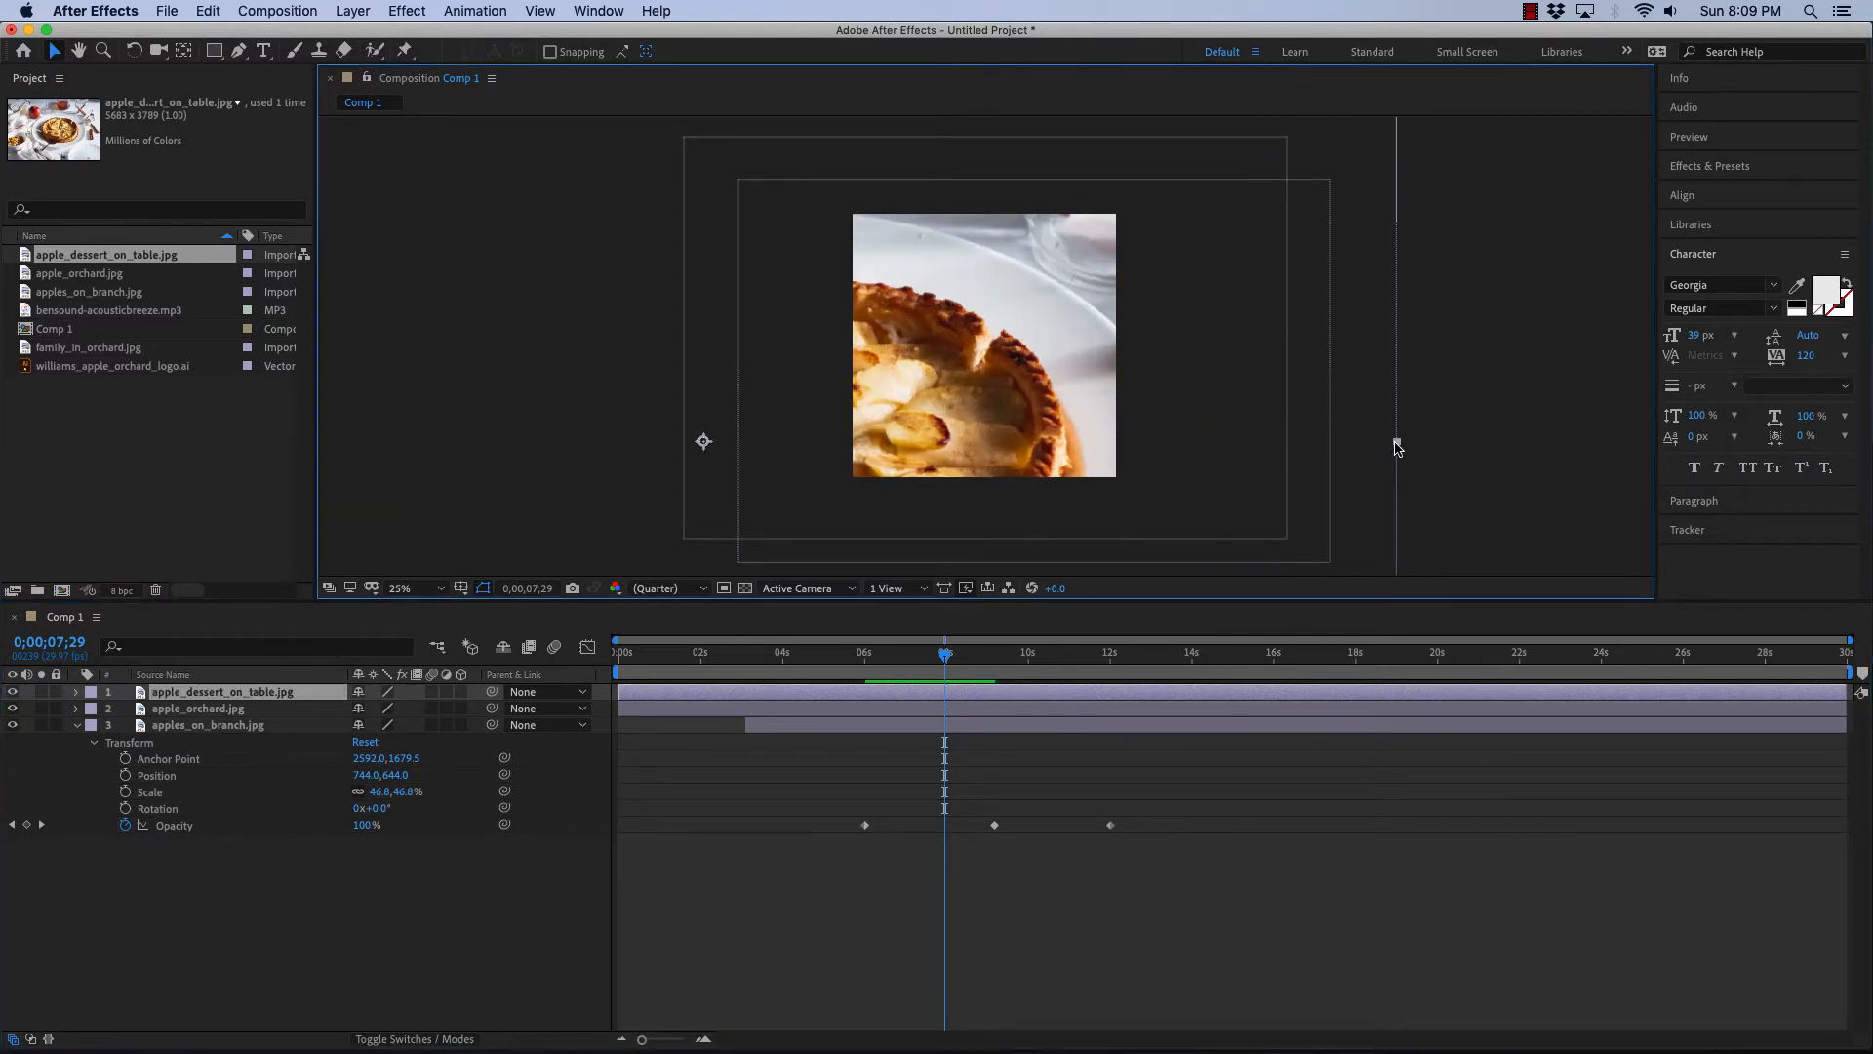
pyautogui.moveTo(1396, 443); pyautogui.dragTo(1170, 432)
pyautogui.moveTo(1034, 422); pyautogui.dragTo(1256, 390)
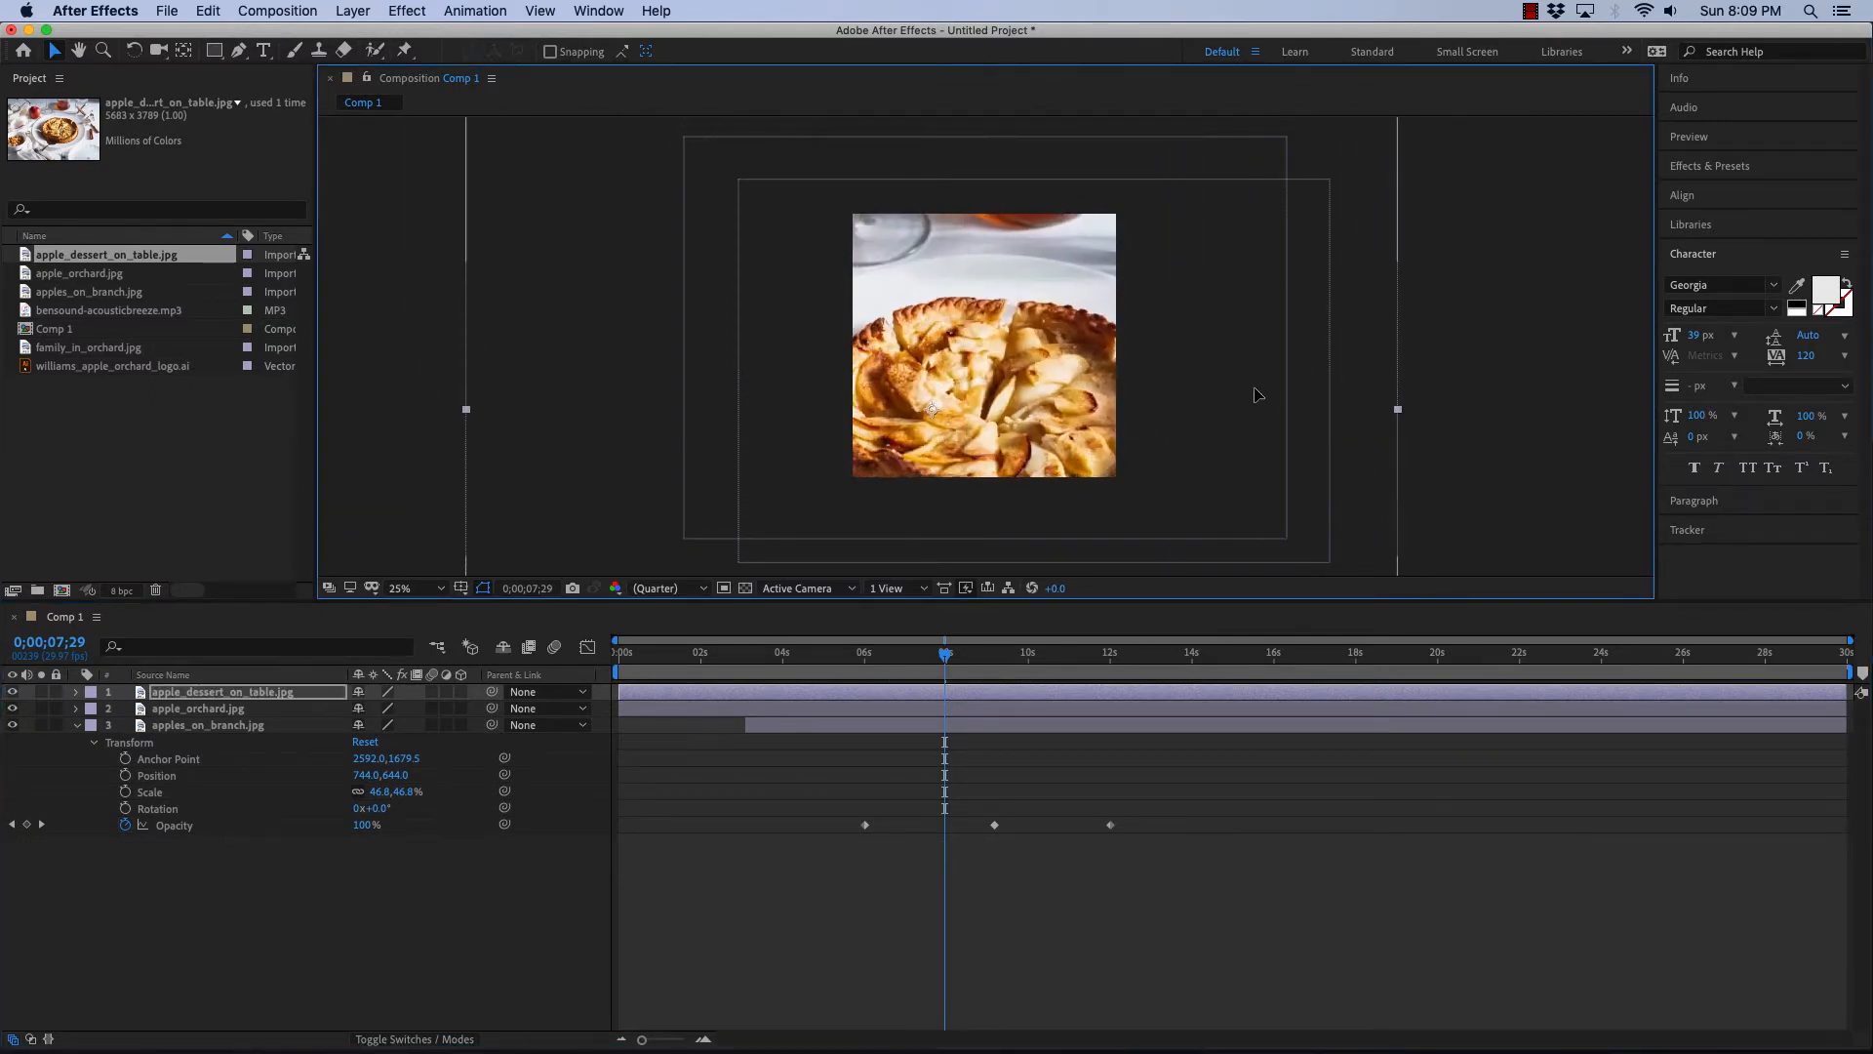
pyautogui.moveTo(1398, 409); pyautogui.dragTo(1236, 408)
pyautogui.moveTo(1062, 410); pyautogui.dragTo(1093, 388)
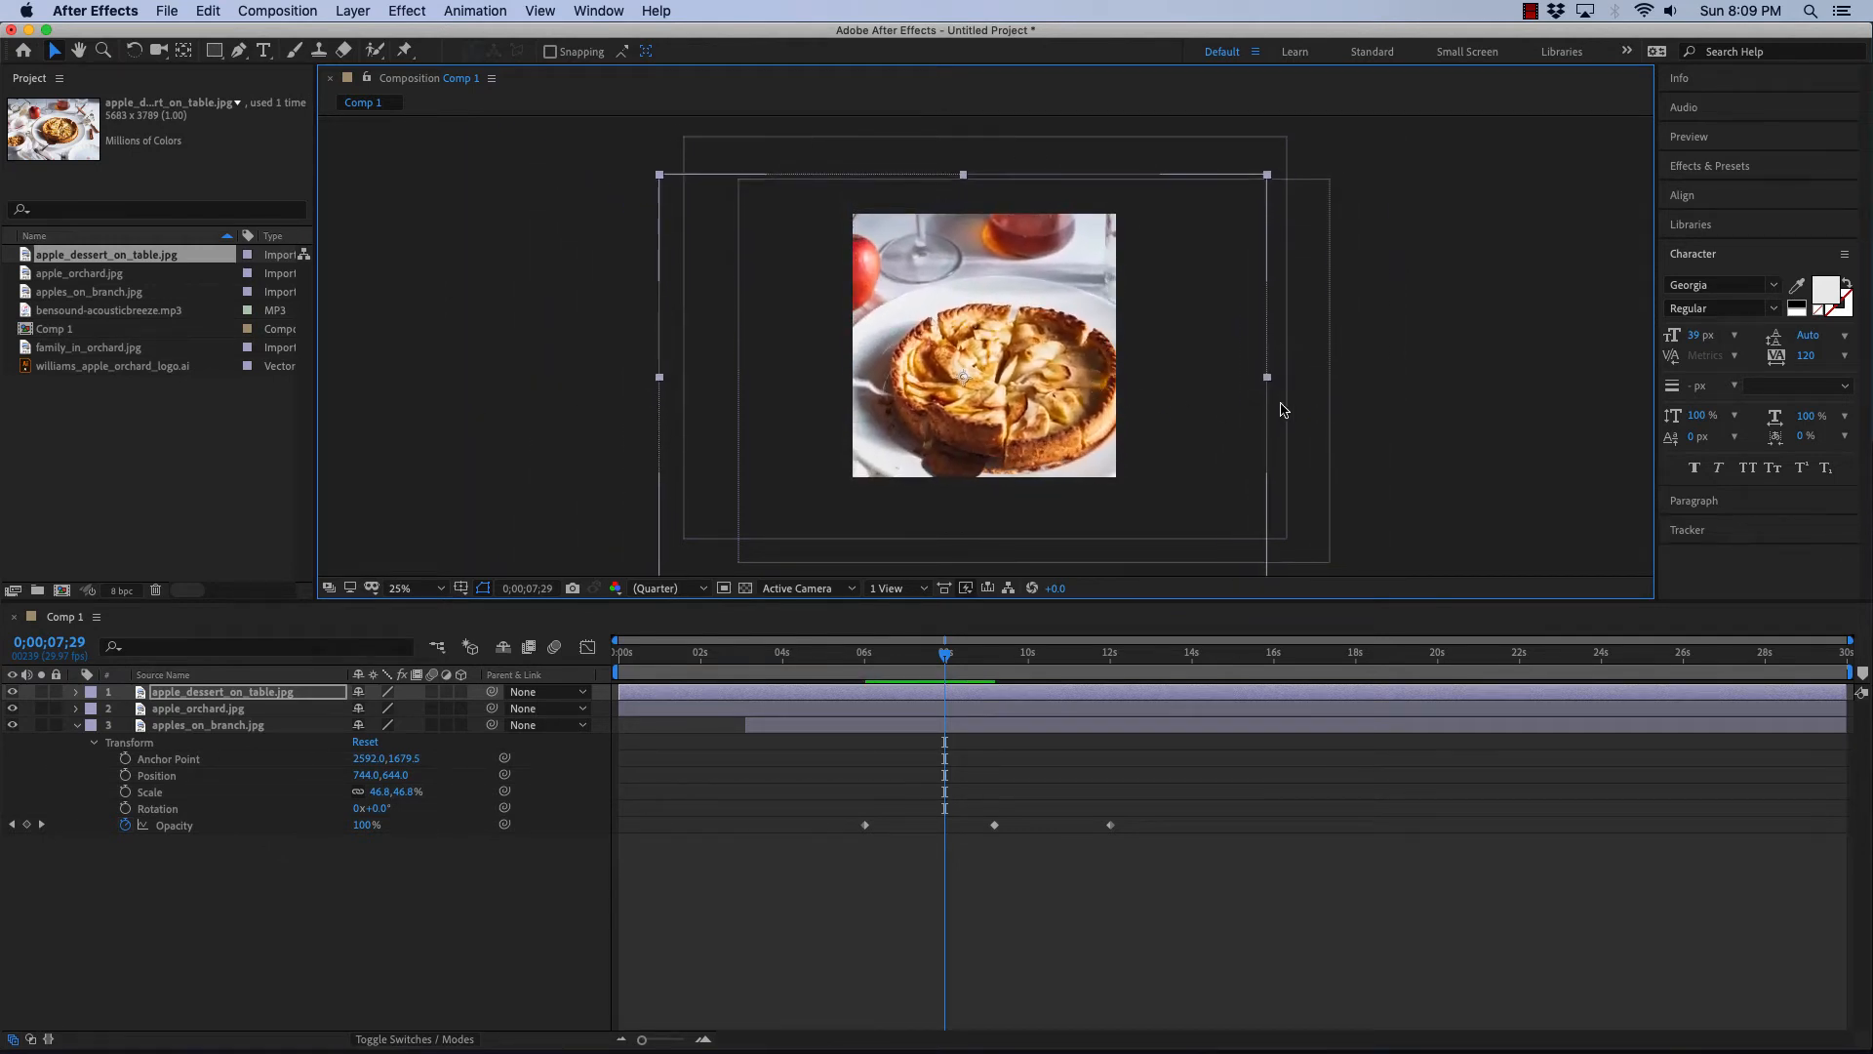
pyautogui.moveTo(1268, 388); pyautogui.dragTo(1215, 383)
pyautogui.moveTo(1083, 398); pyautogui.dragTo(1097, 415)
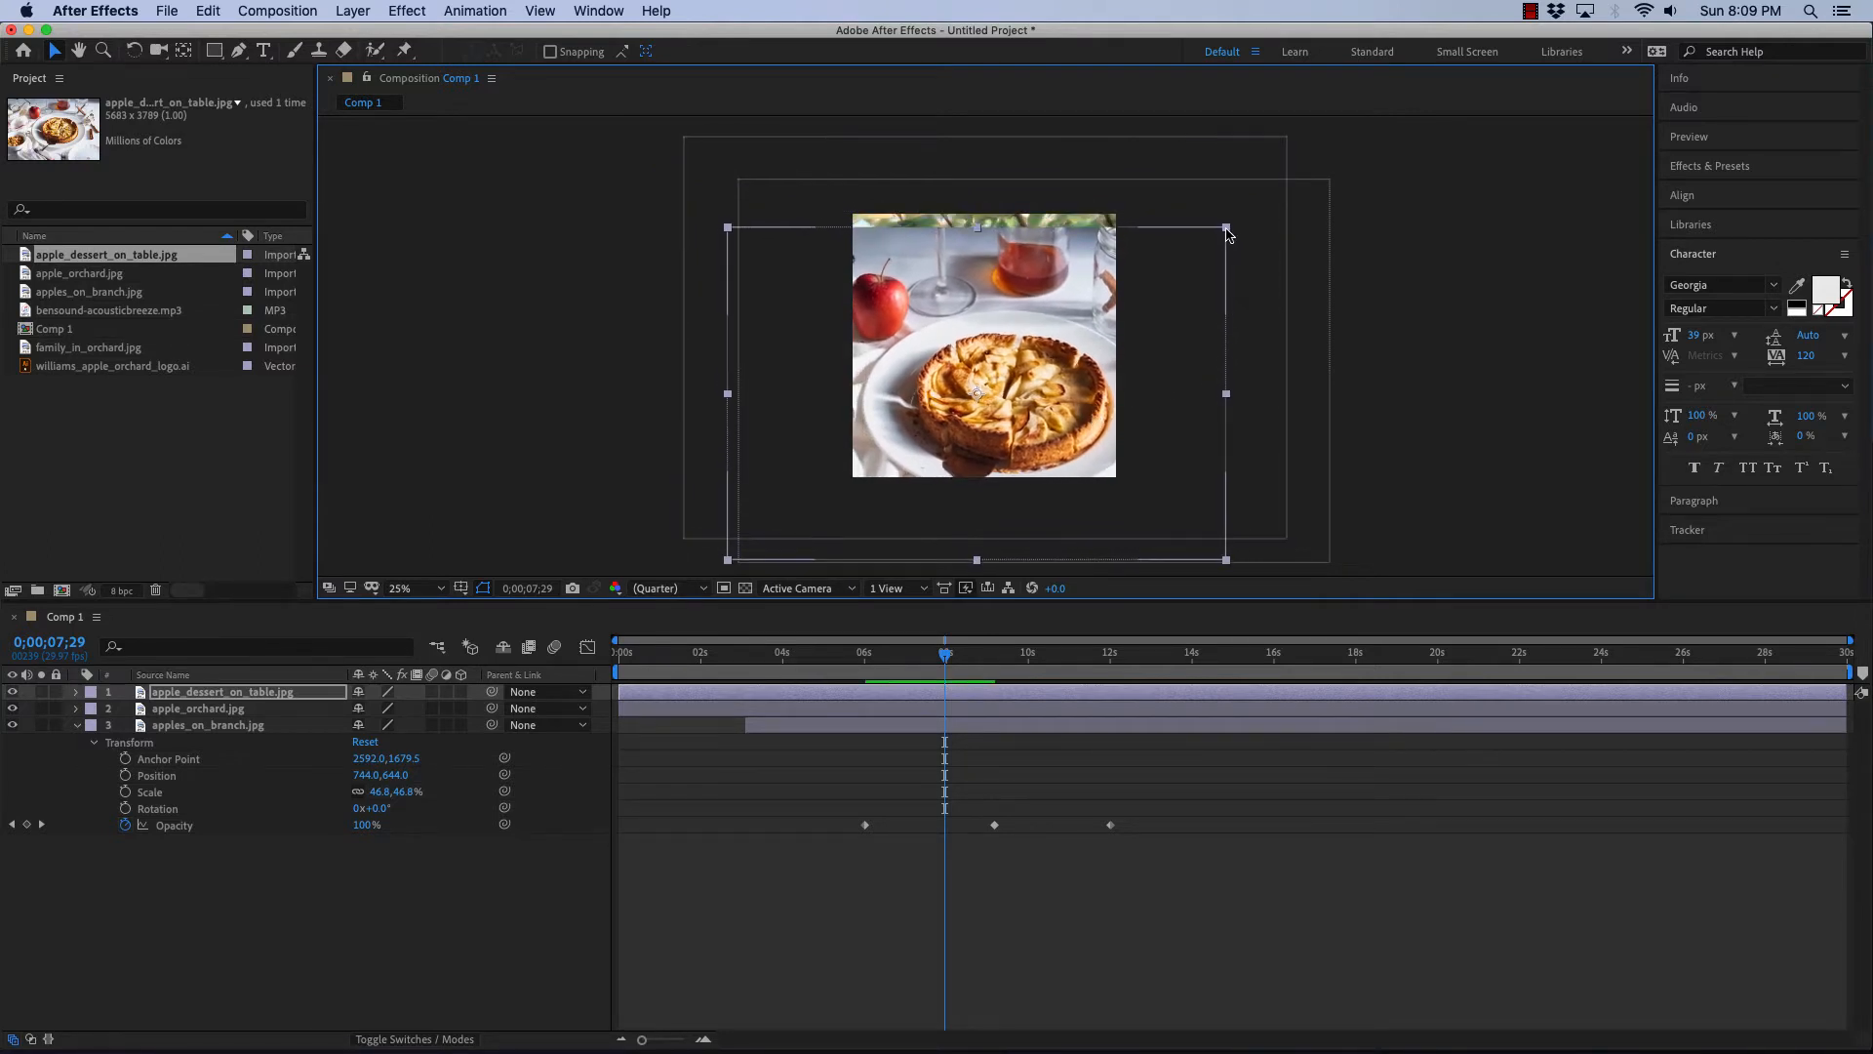
pyautogui.moveTo(1227, 231); pyautogui.dragTo(1246, 215)
pyautogui.moveTo(1087, 324); pyautogui.dragTo(1082, 320)
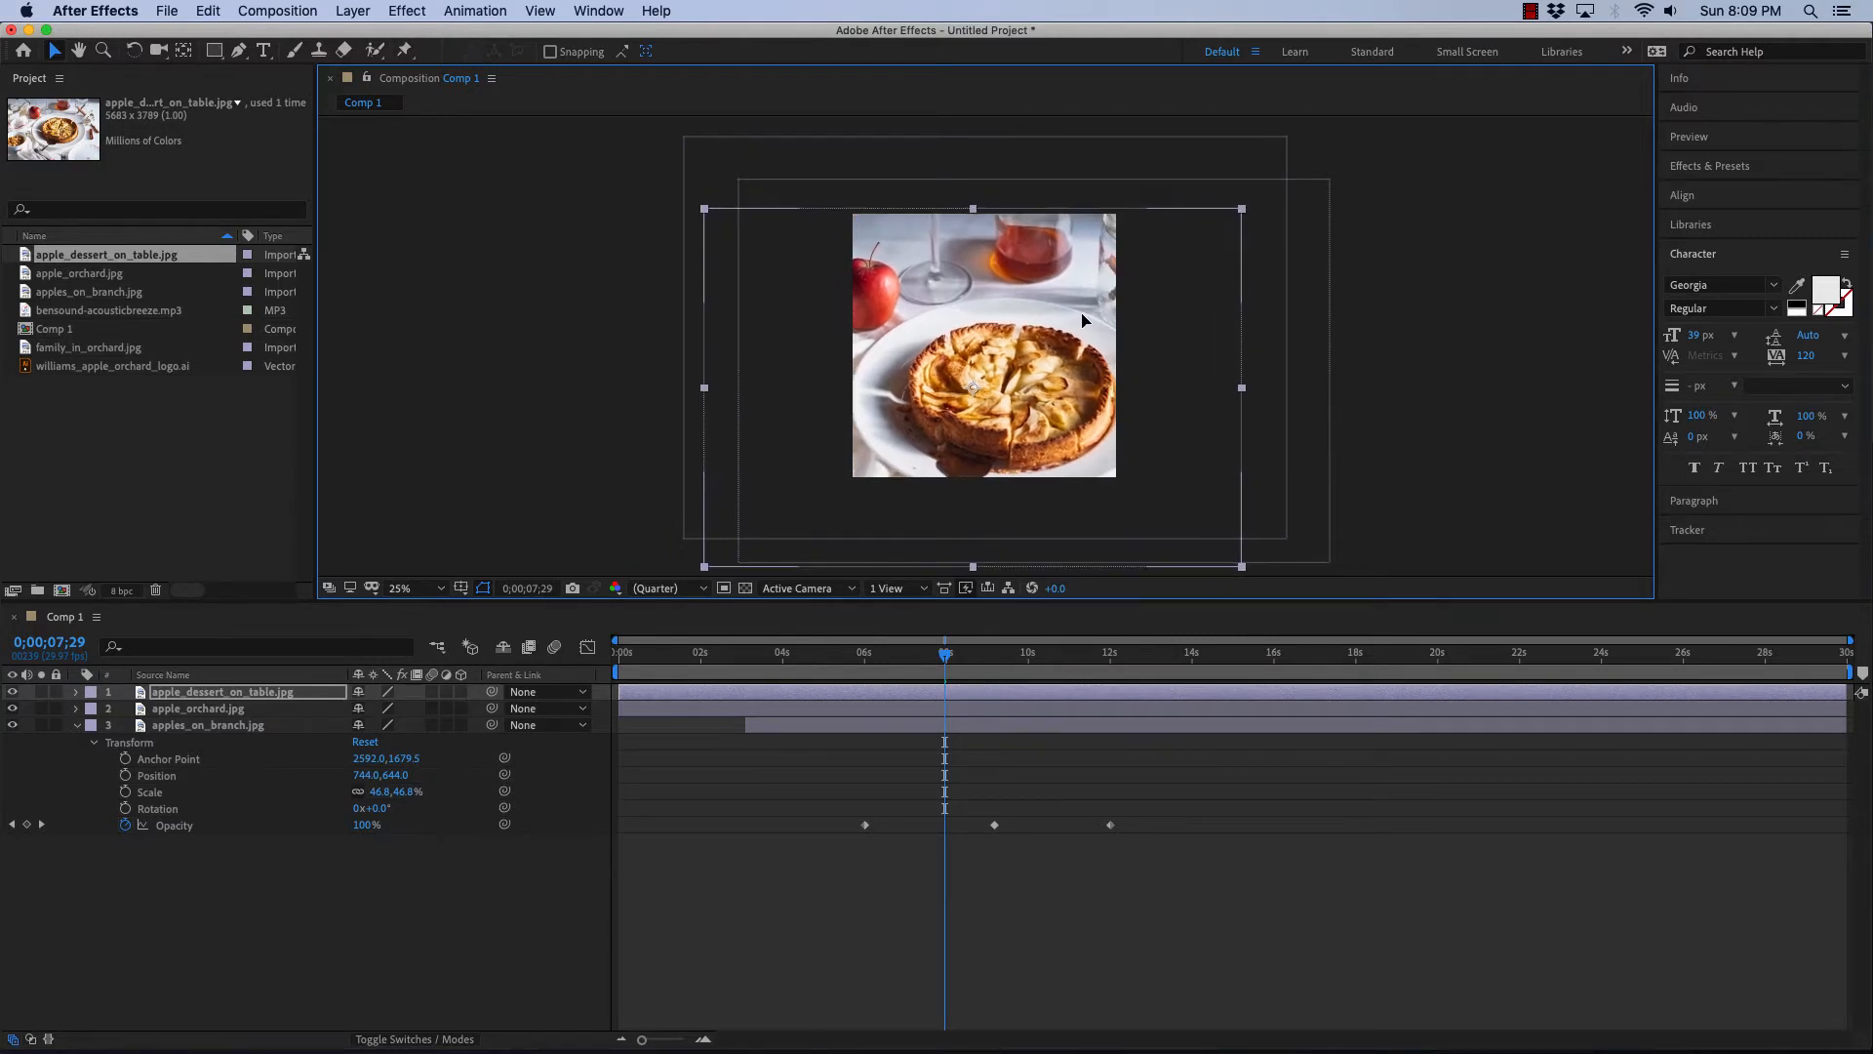
pyautogui.click(1485, 353)
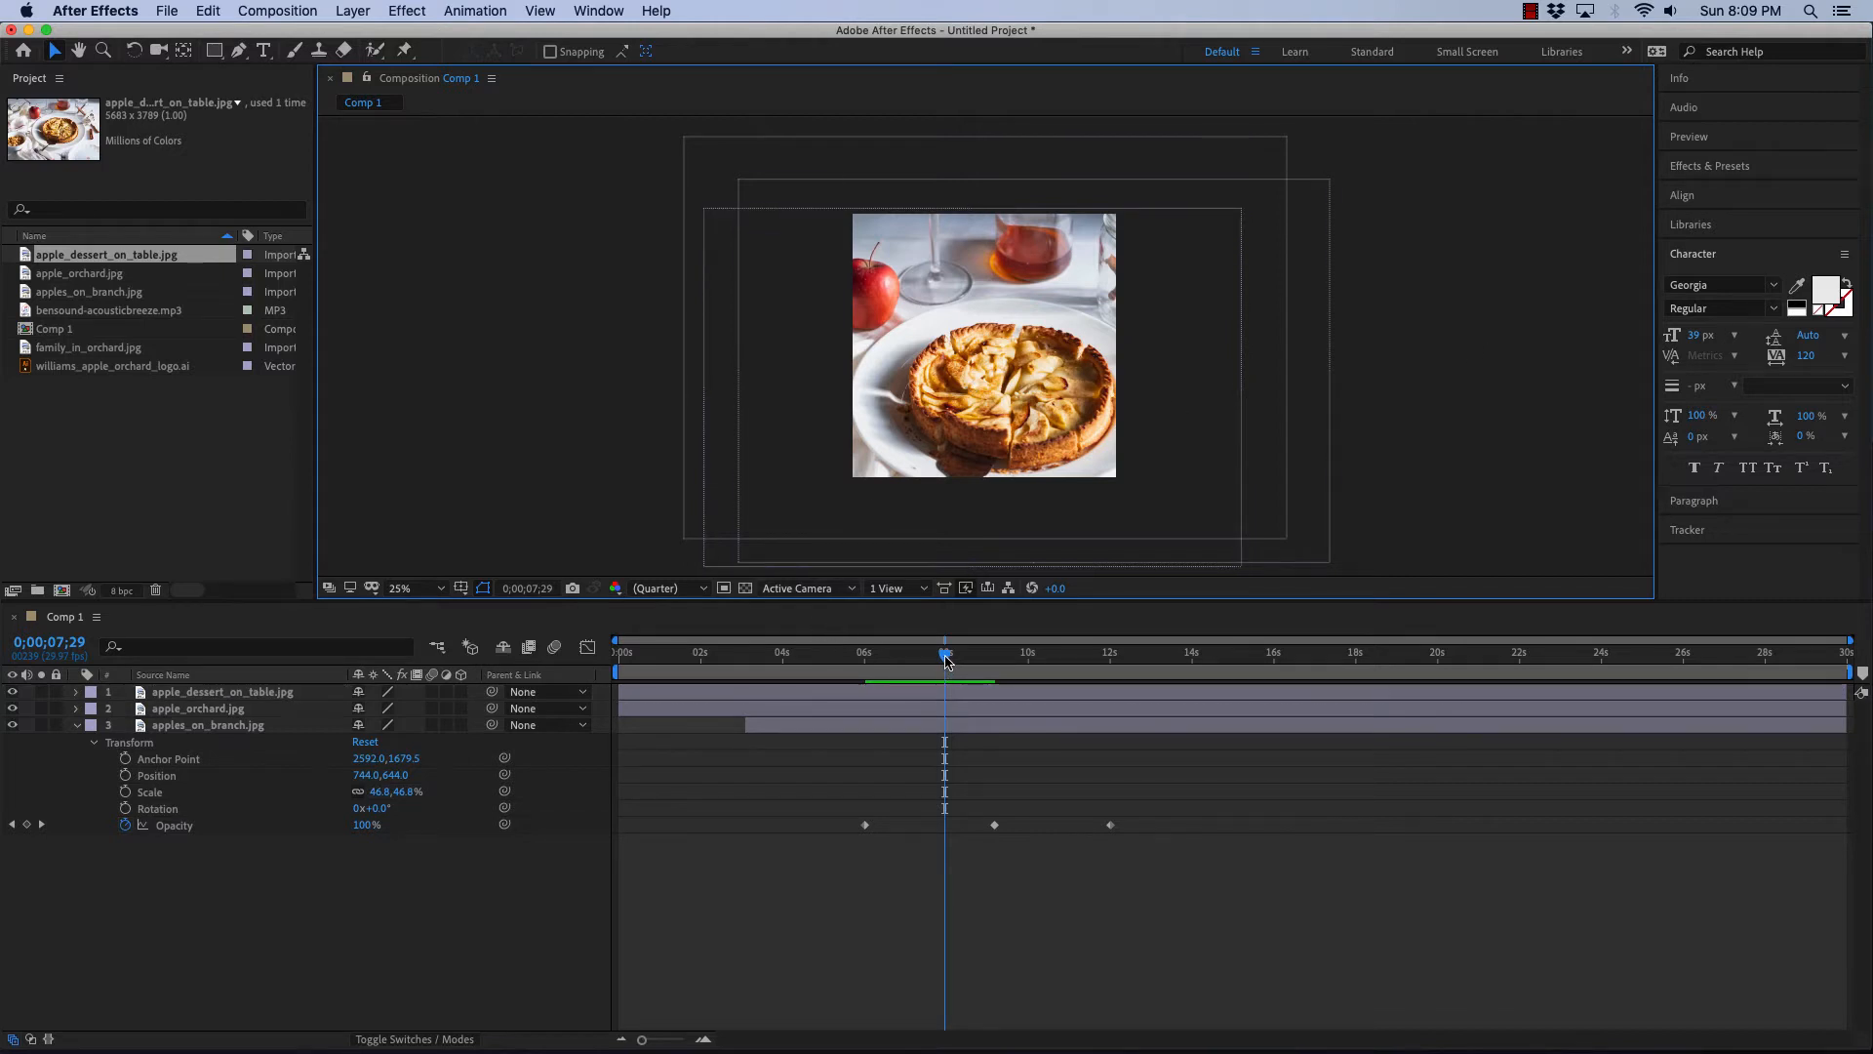
# - Move the apple_dessert_on_table.jpg layer below apples_on_branch.jpg in the layer stack
pyautogui.moveTo(945, 661); pyautogui.dragTo(803, 661)
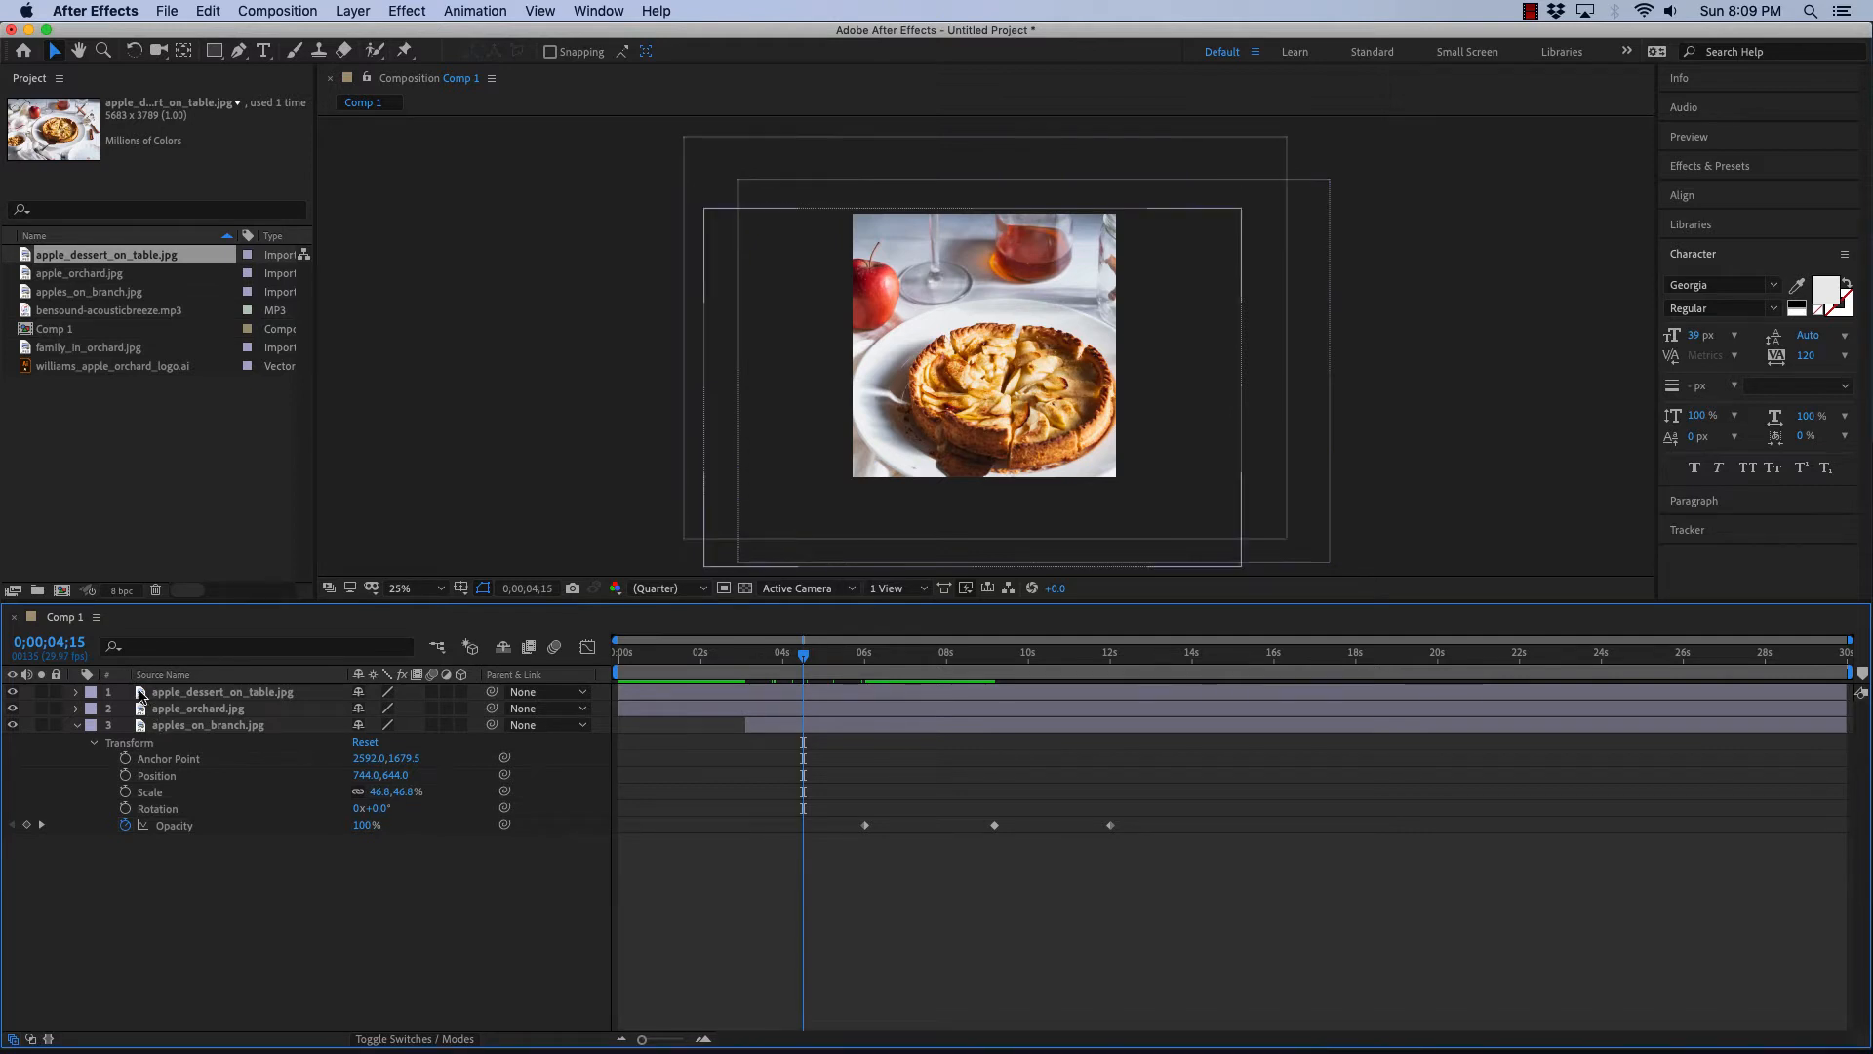
pyautogui.moveTo(148, 694); pyautogui.dragTo(172, 843)
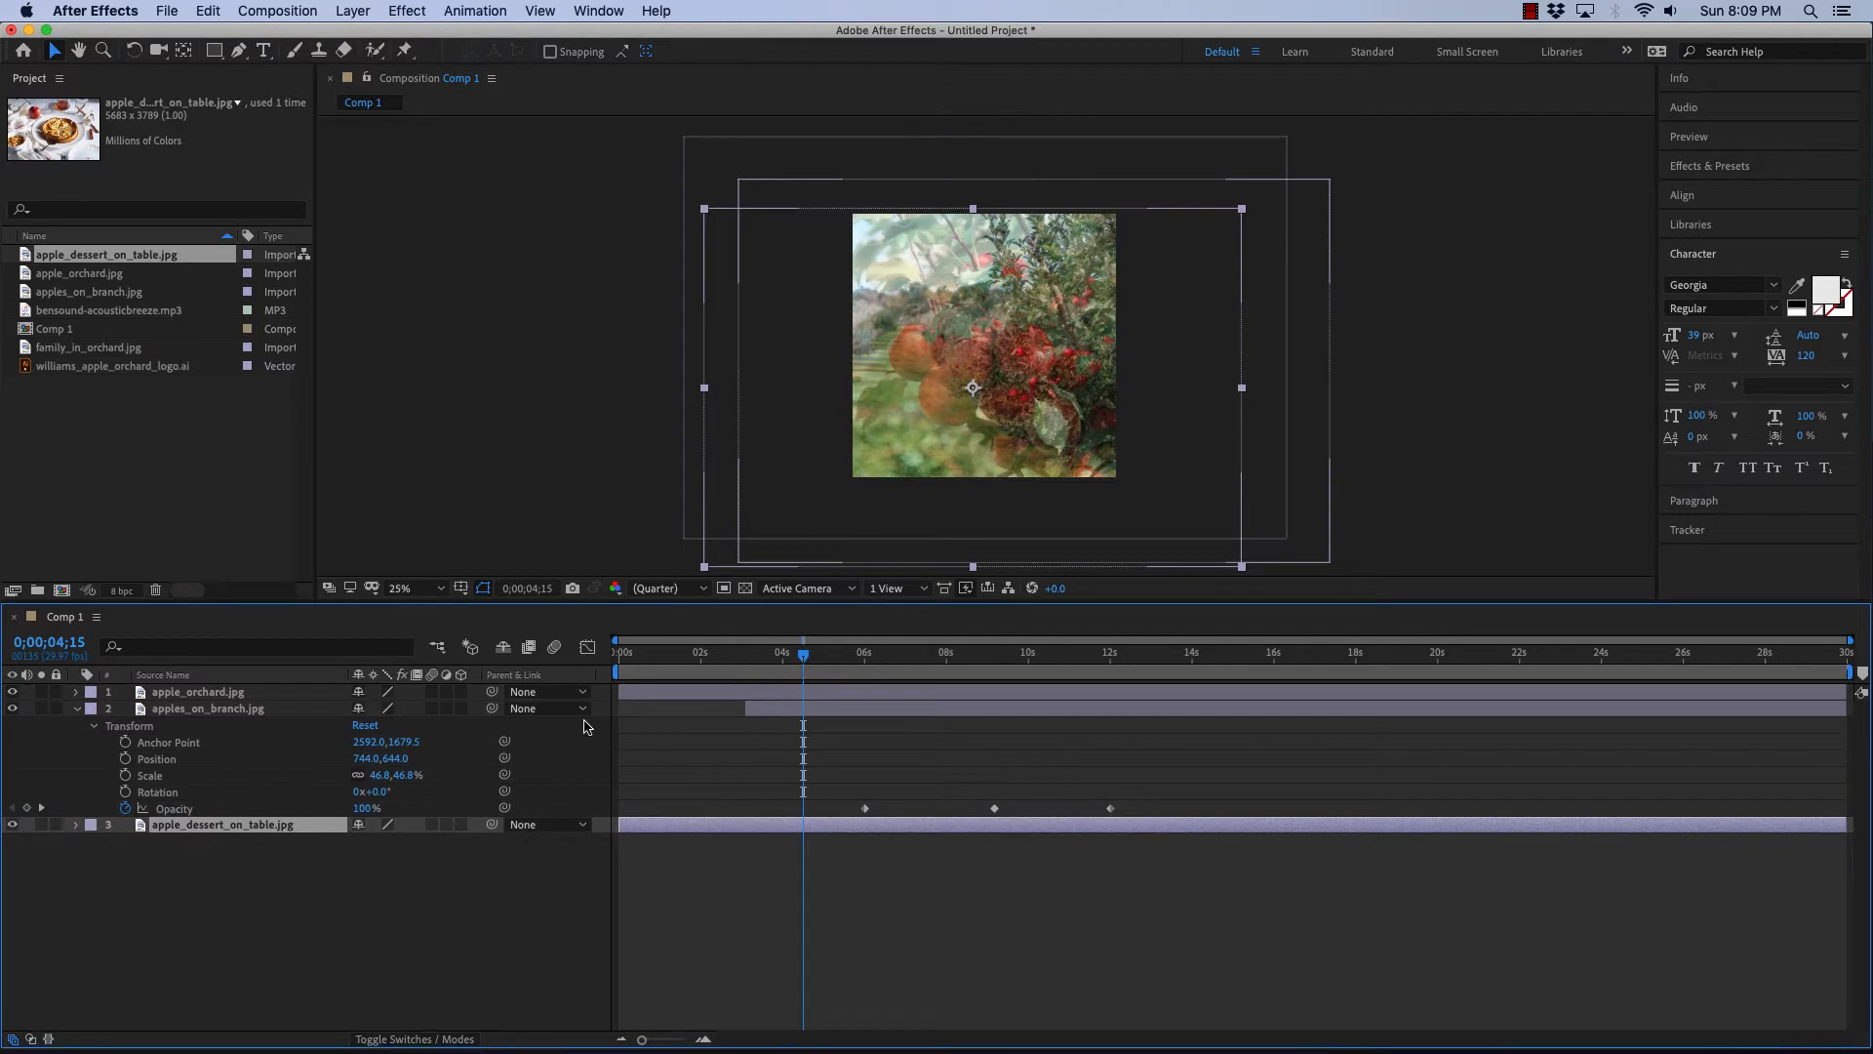
pyautogui.press('space')
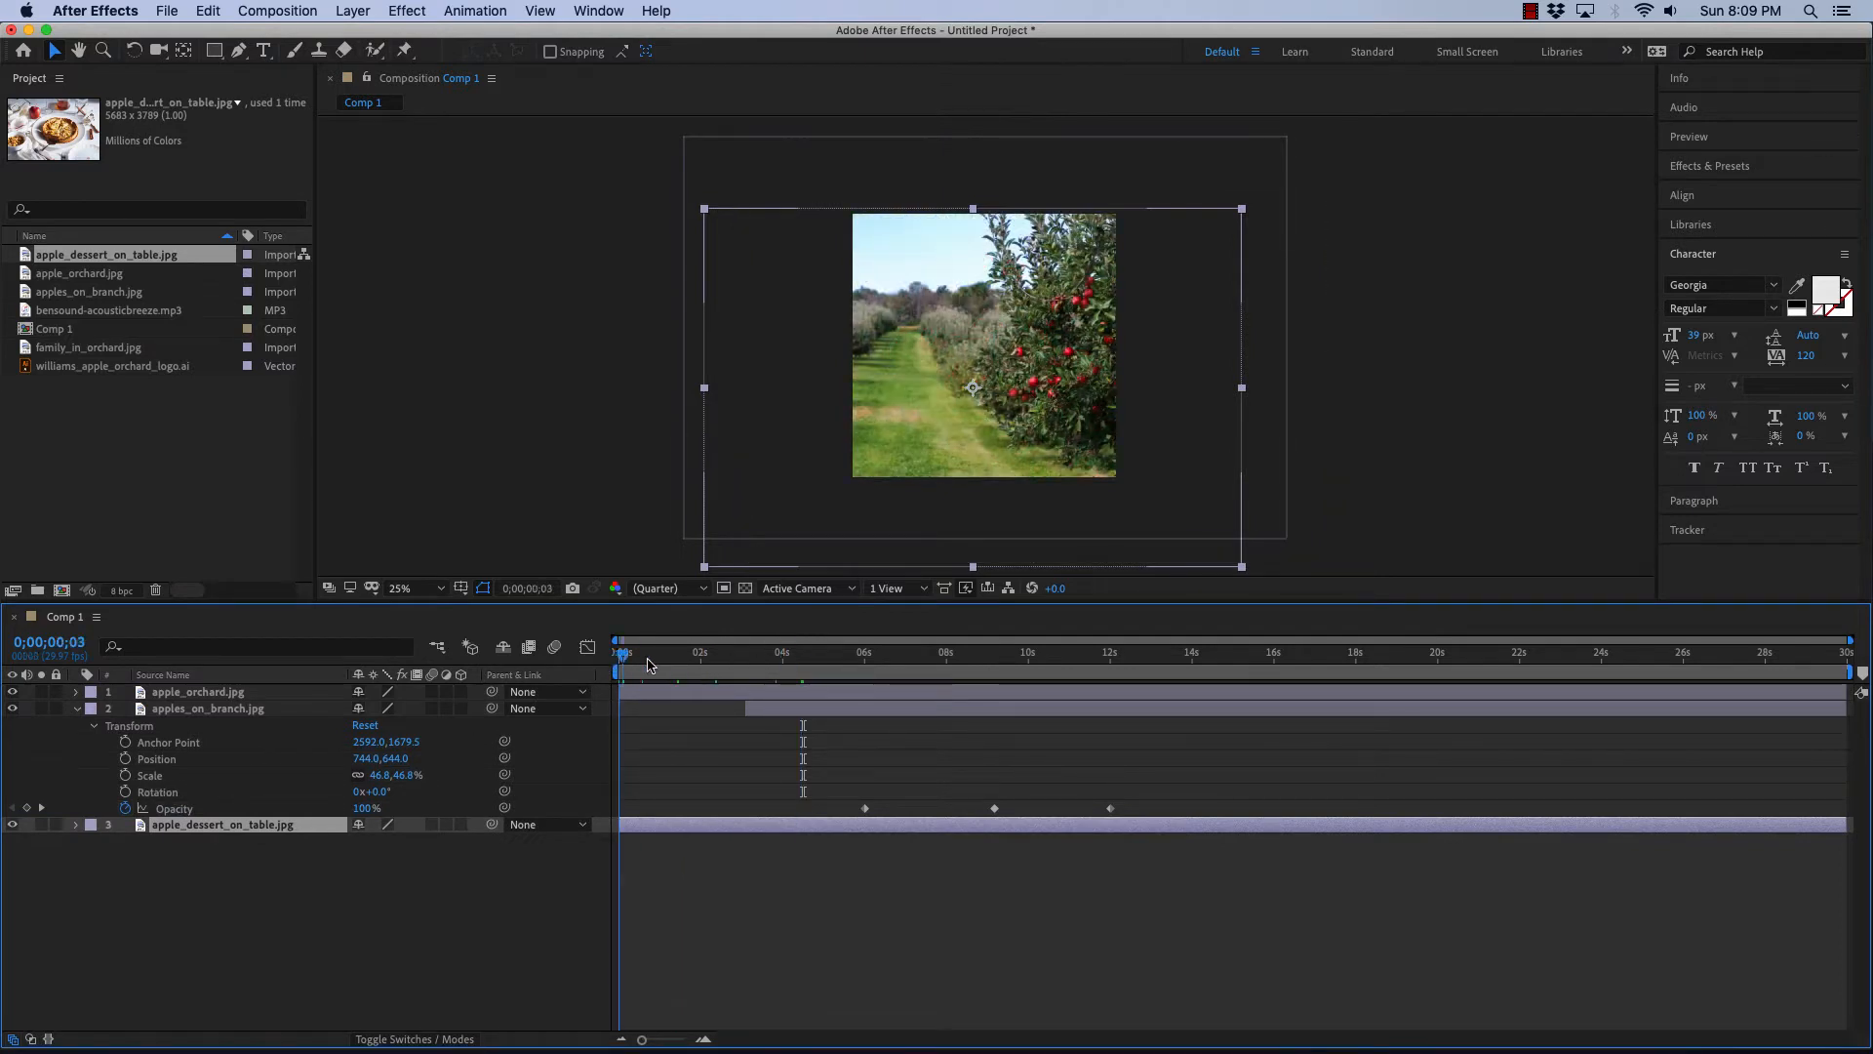
# - Trim the start of the apple_dessert_on_table.jpg layer to 0;00;09;05, matching the middle opacity keyframe of apples_on_branch.jpg
pyautogui.moveTo(771, 666); pyautogui.dragTo(994, 673)
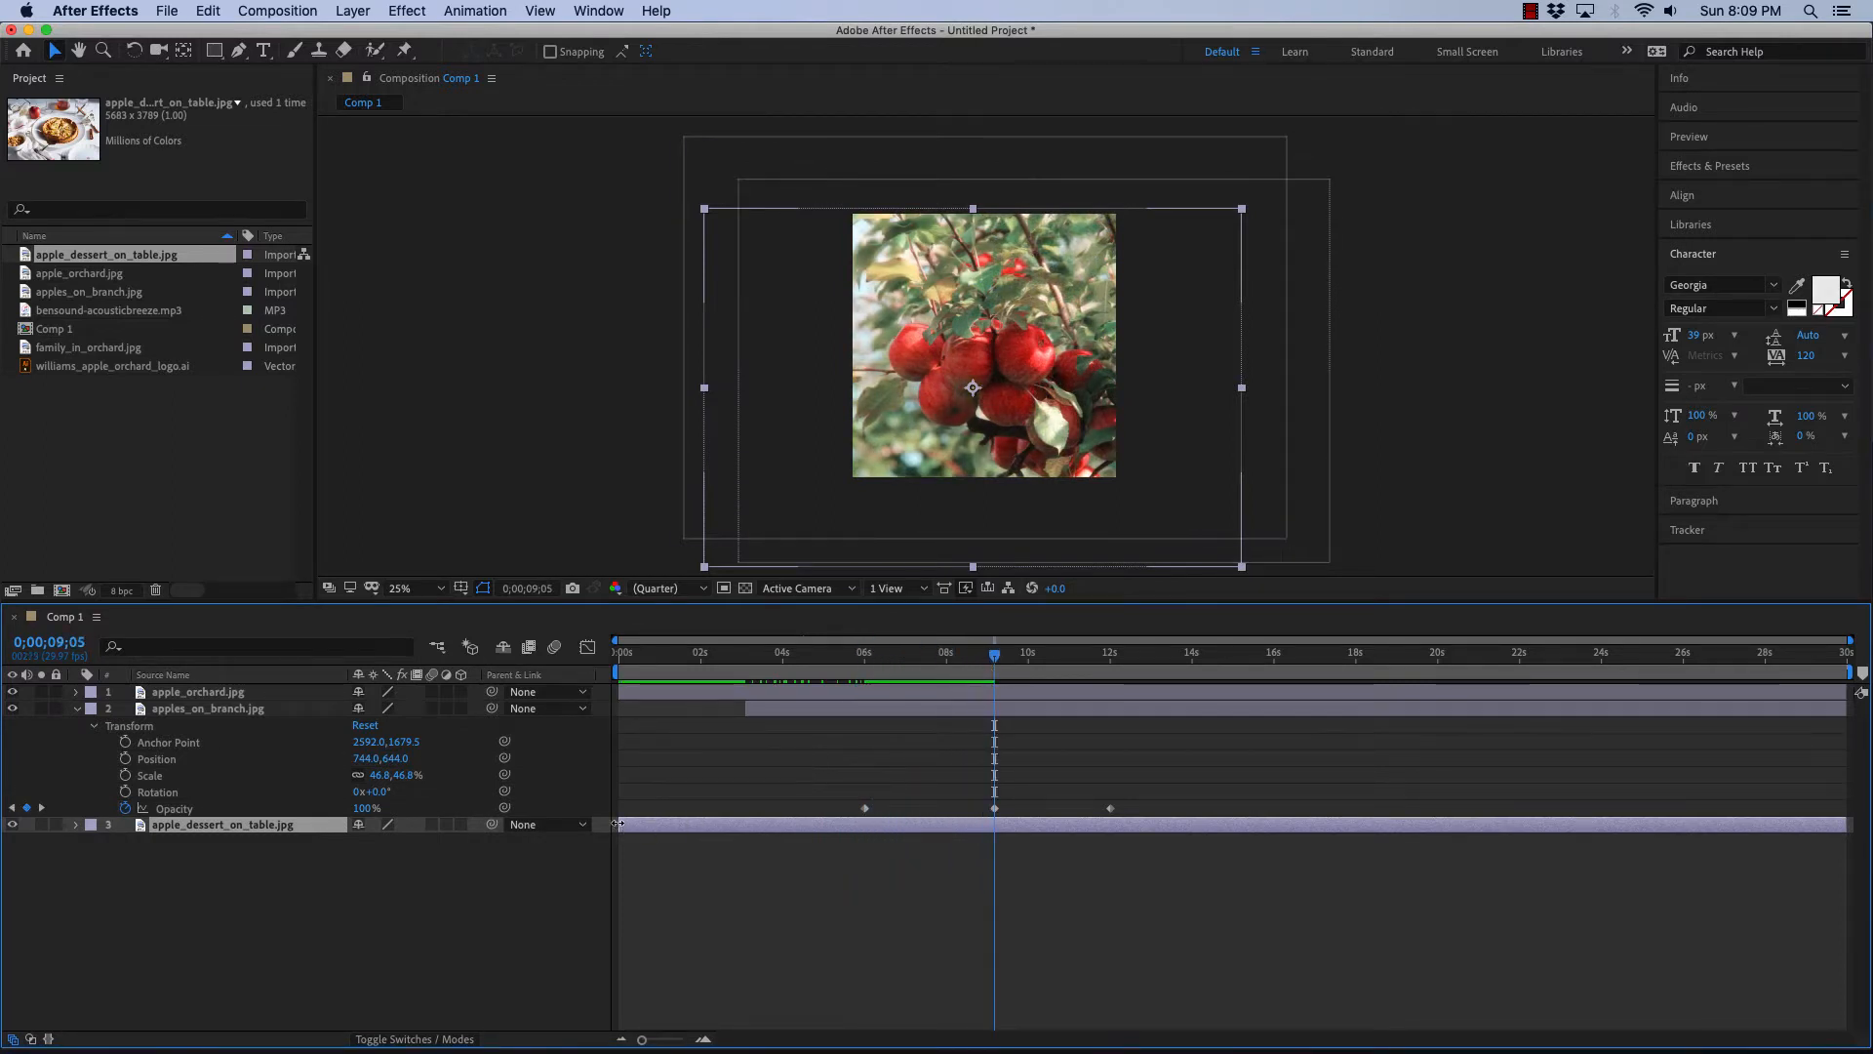
pyautogui.moveTo(664, 826); pyautogui.dragTo(958, 839)
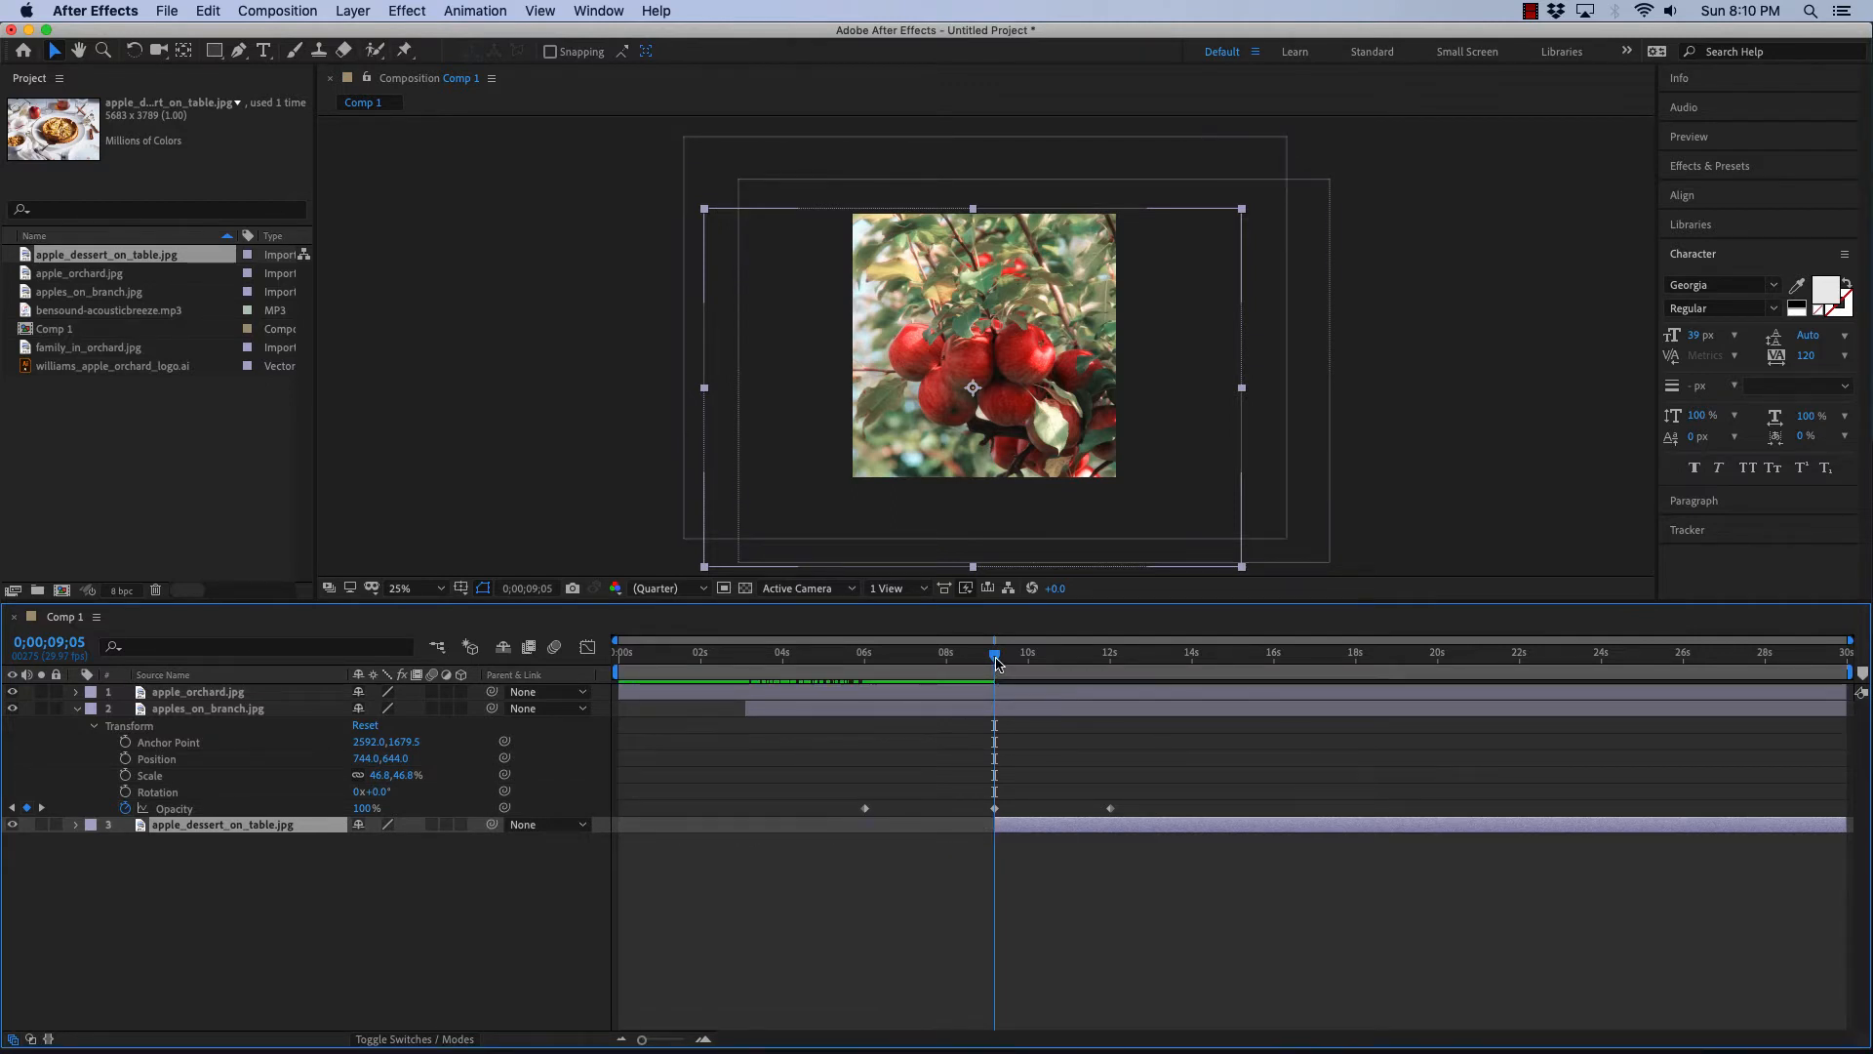
pyautogui.moveTo(997, 663)
pyautogui.mouseDown()
pyautogui.moveTo(885, 663)
pyautogui.moveTo(1115, 664)
pyautogui.moveTo(997, 661)
pyautogui.mouseUp()
# - Set opacity keyframes of 100% on the apple_dessert_on_table.jpg layer at 0;00;09;05 and 0;00;14;00
pyautogui.click(93, 843)
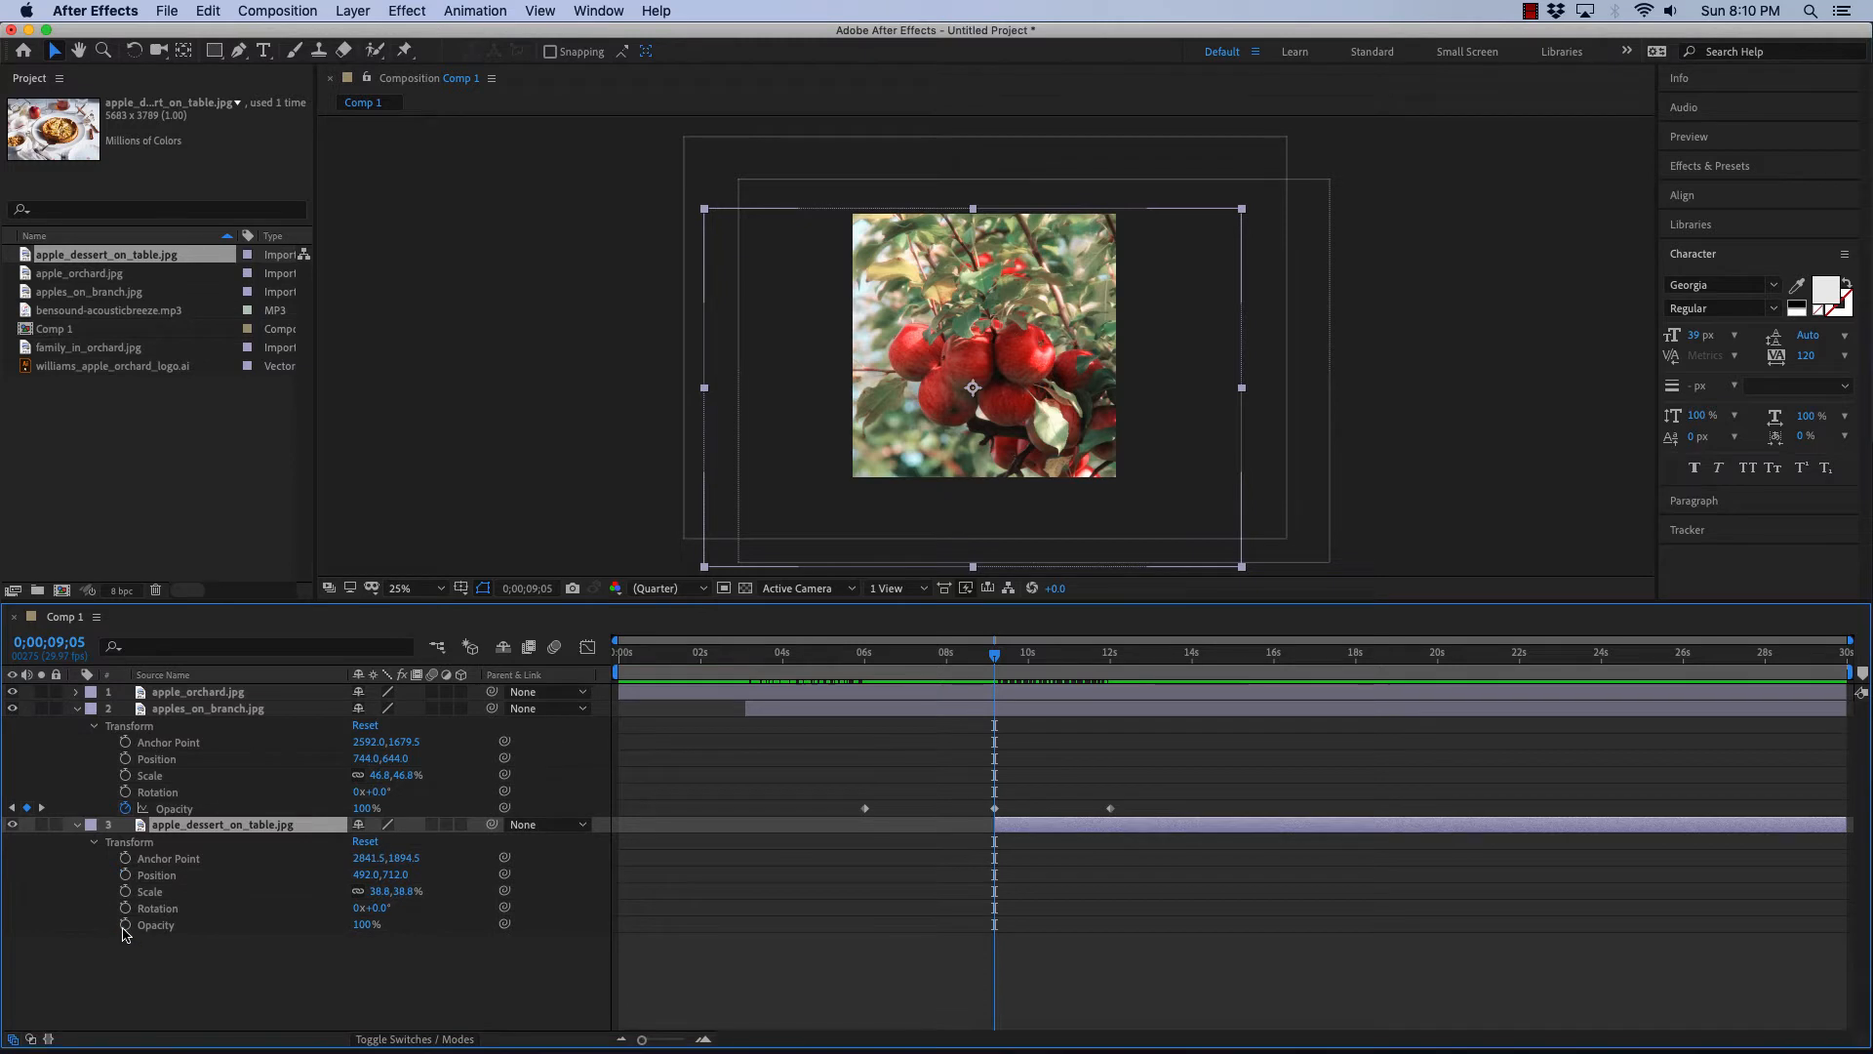
pyautogui.click(125, 925)
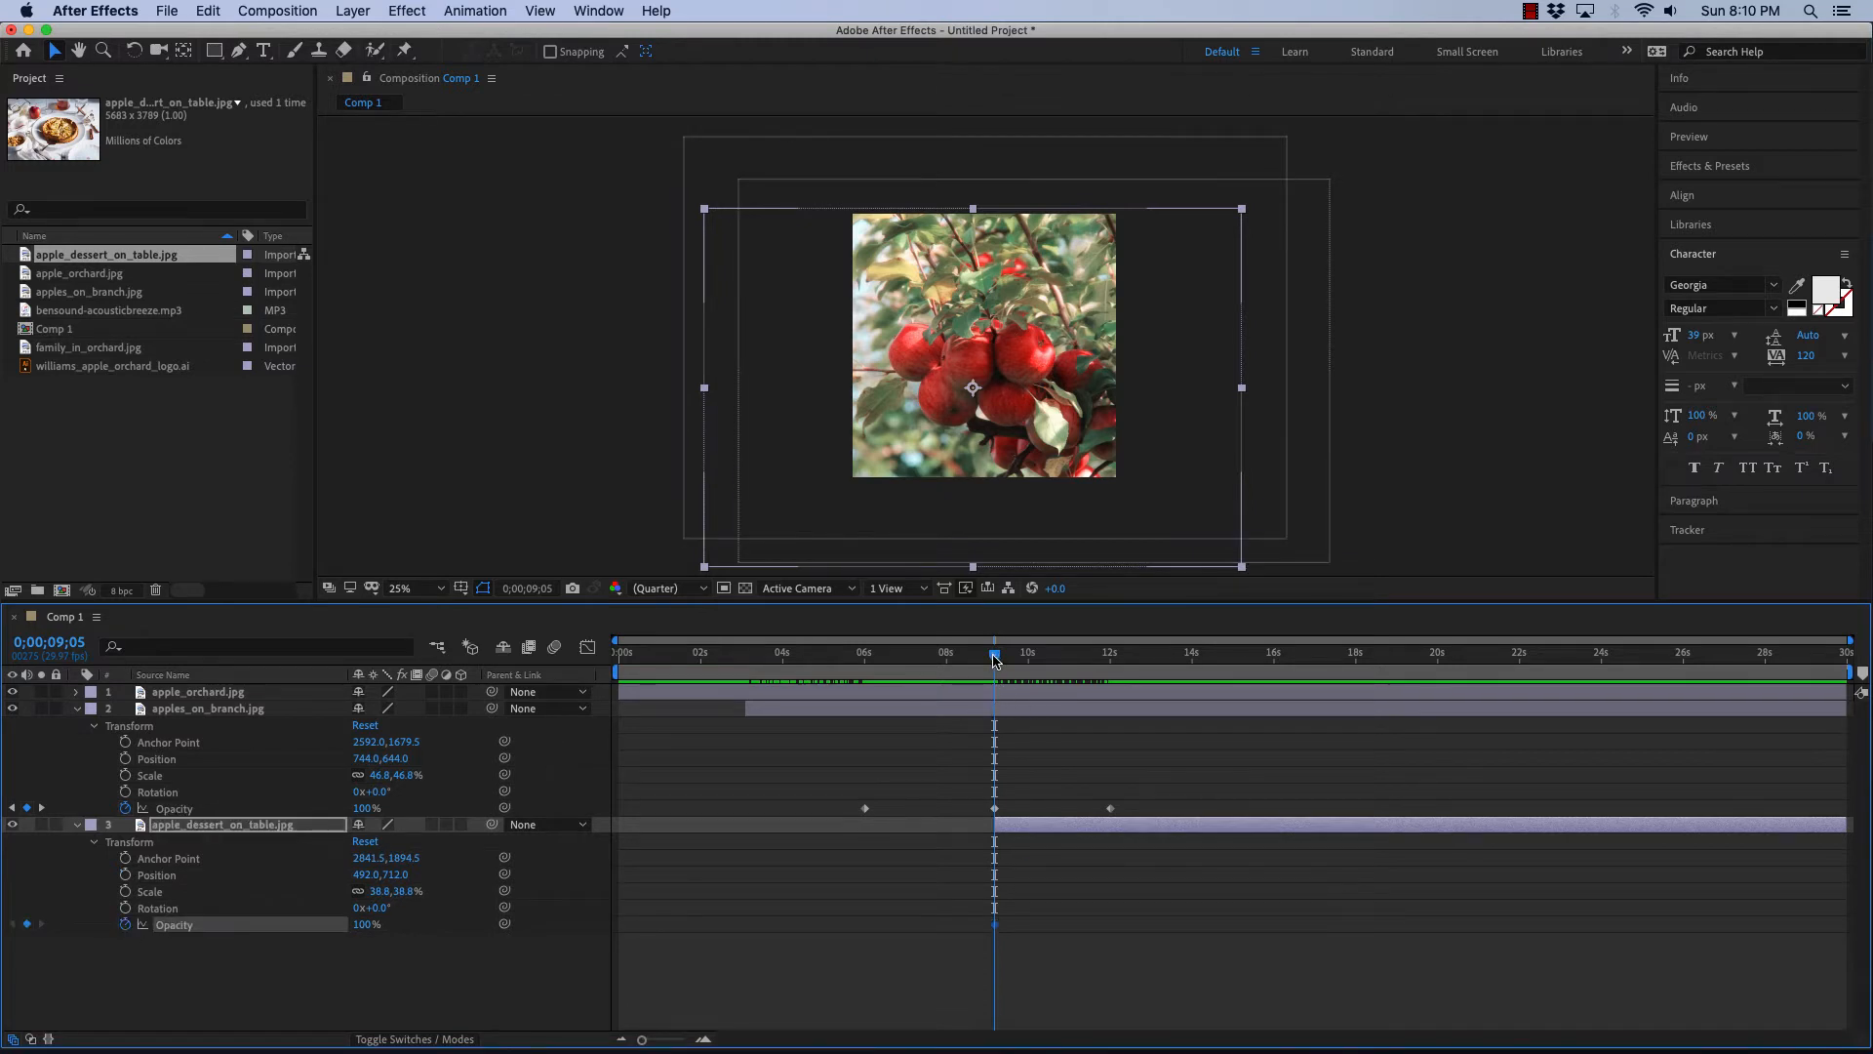
pyautogui.moveTo(994, 661); pyautogui.dragTo(1113, 671)
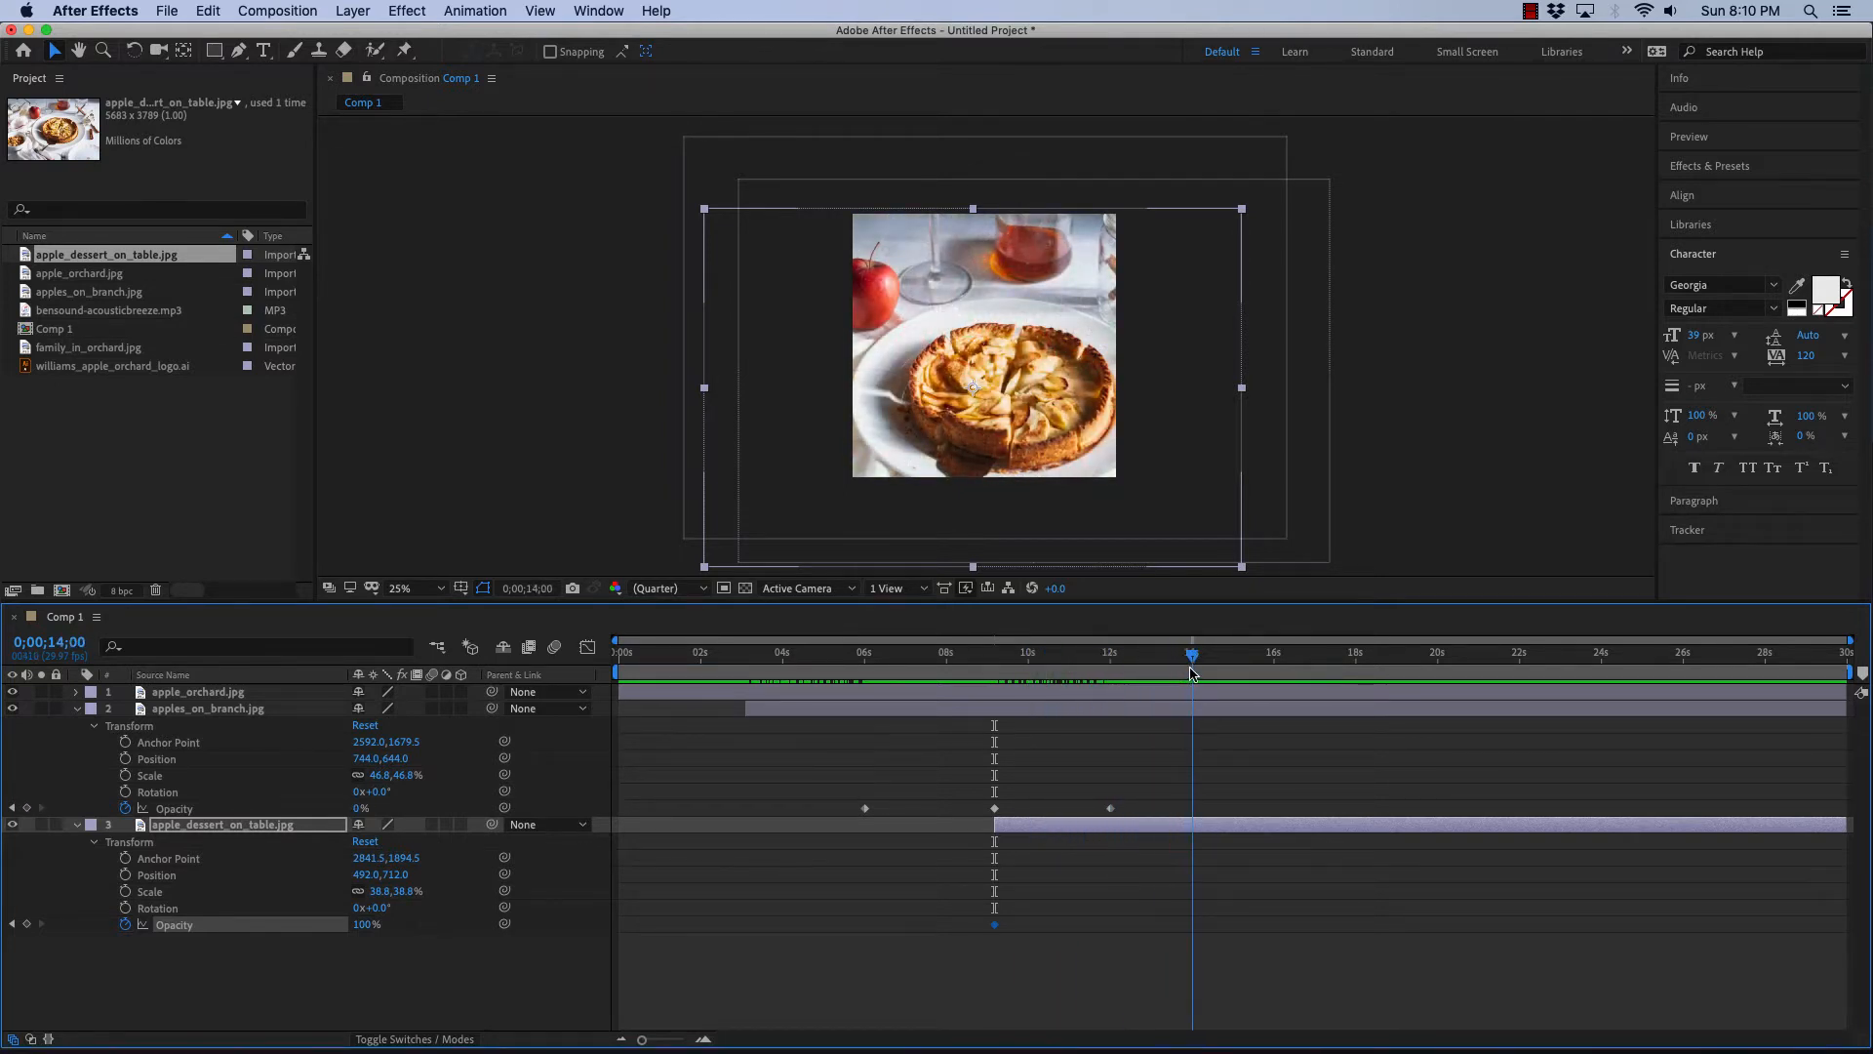
pyautogui.moveTo(1192, 673); pyautogui.dragTo(1192, 674)
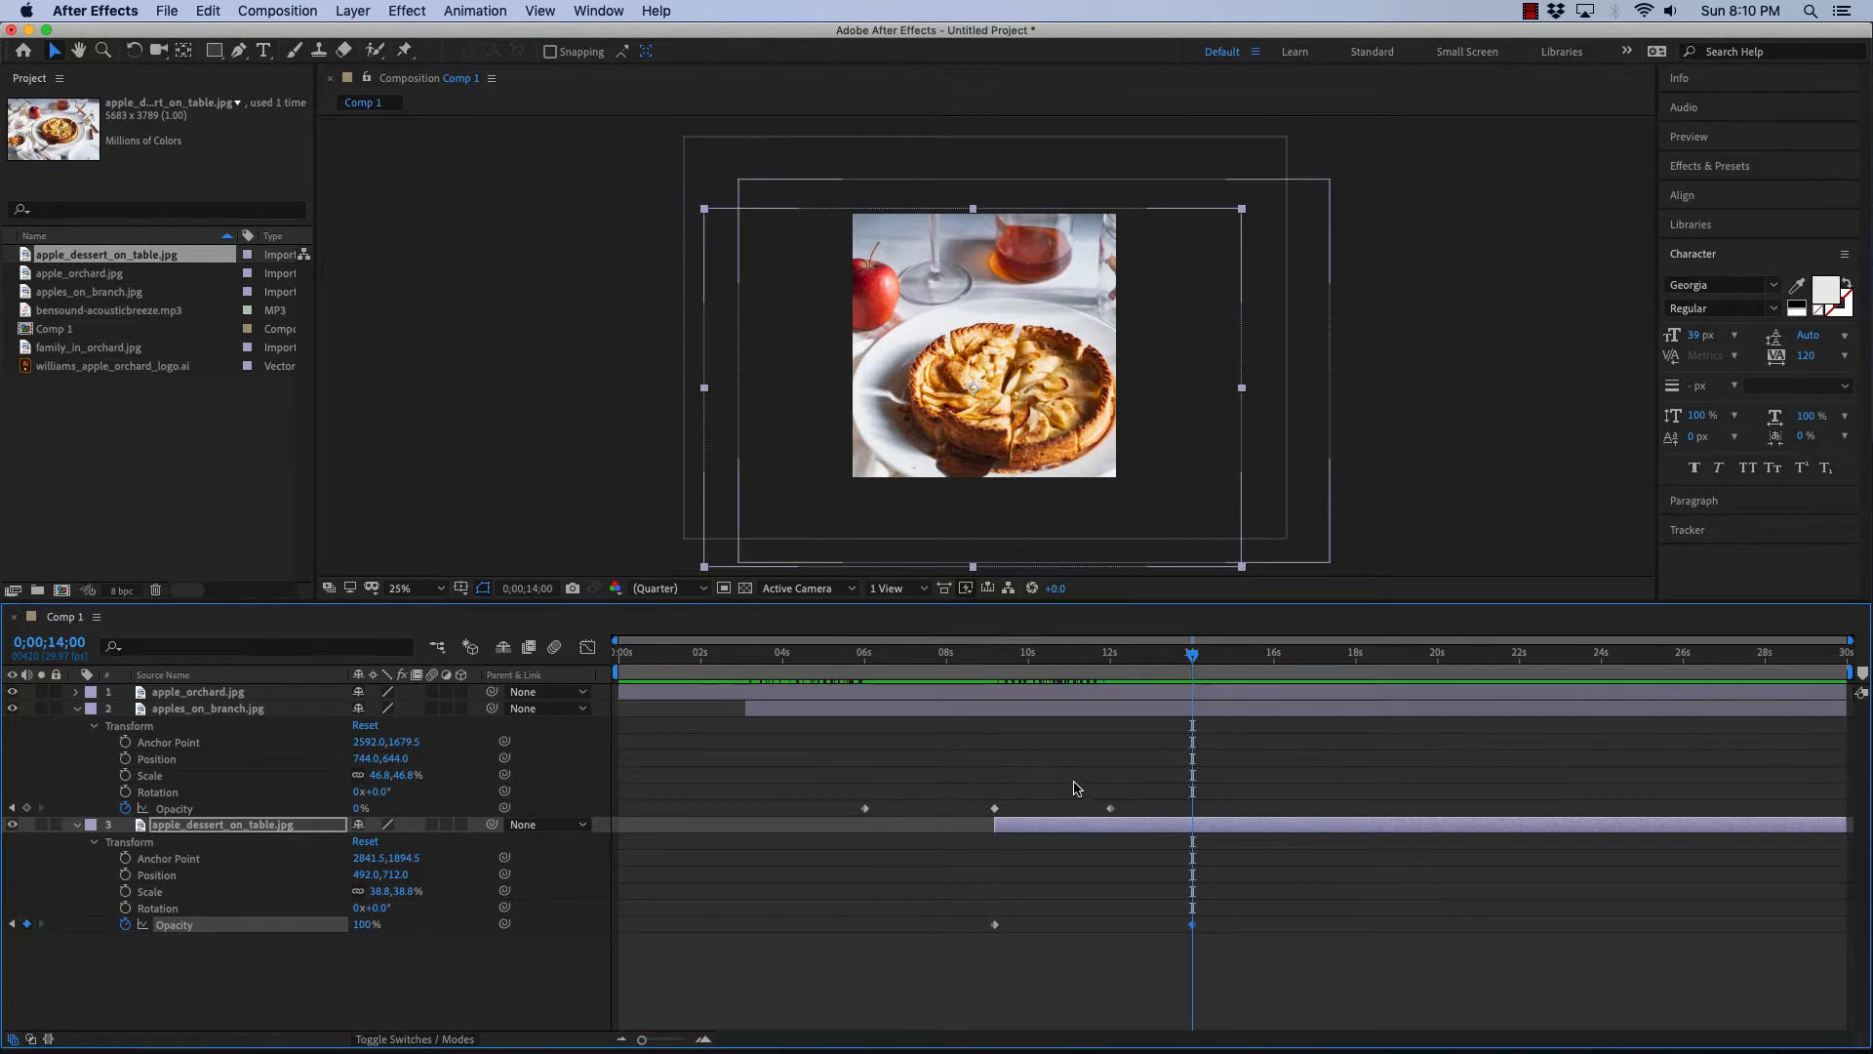
# - Set the opacity of apple_dessert_on_table.jpg to 0% with a keyframe at 0;00;16;00 and scrub through the fade to check it
pyautogui.moveTo(1199, 661); pyautogui.dragTo(1261, 663)
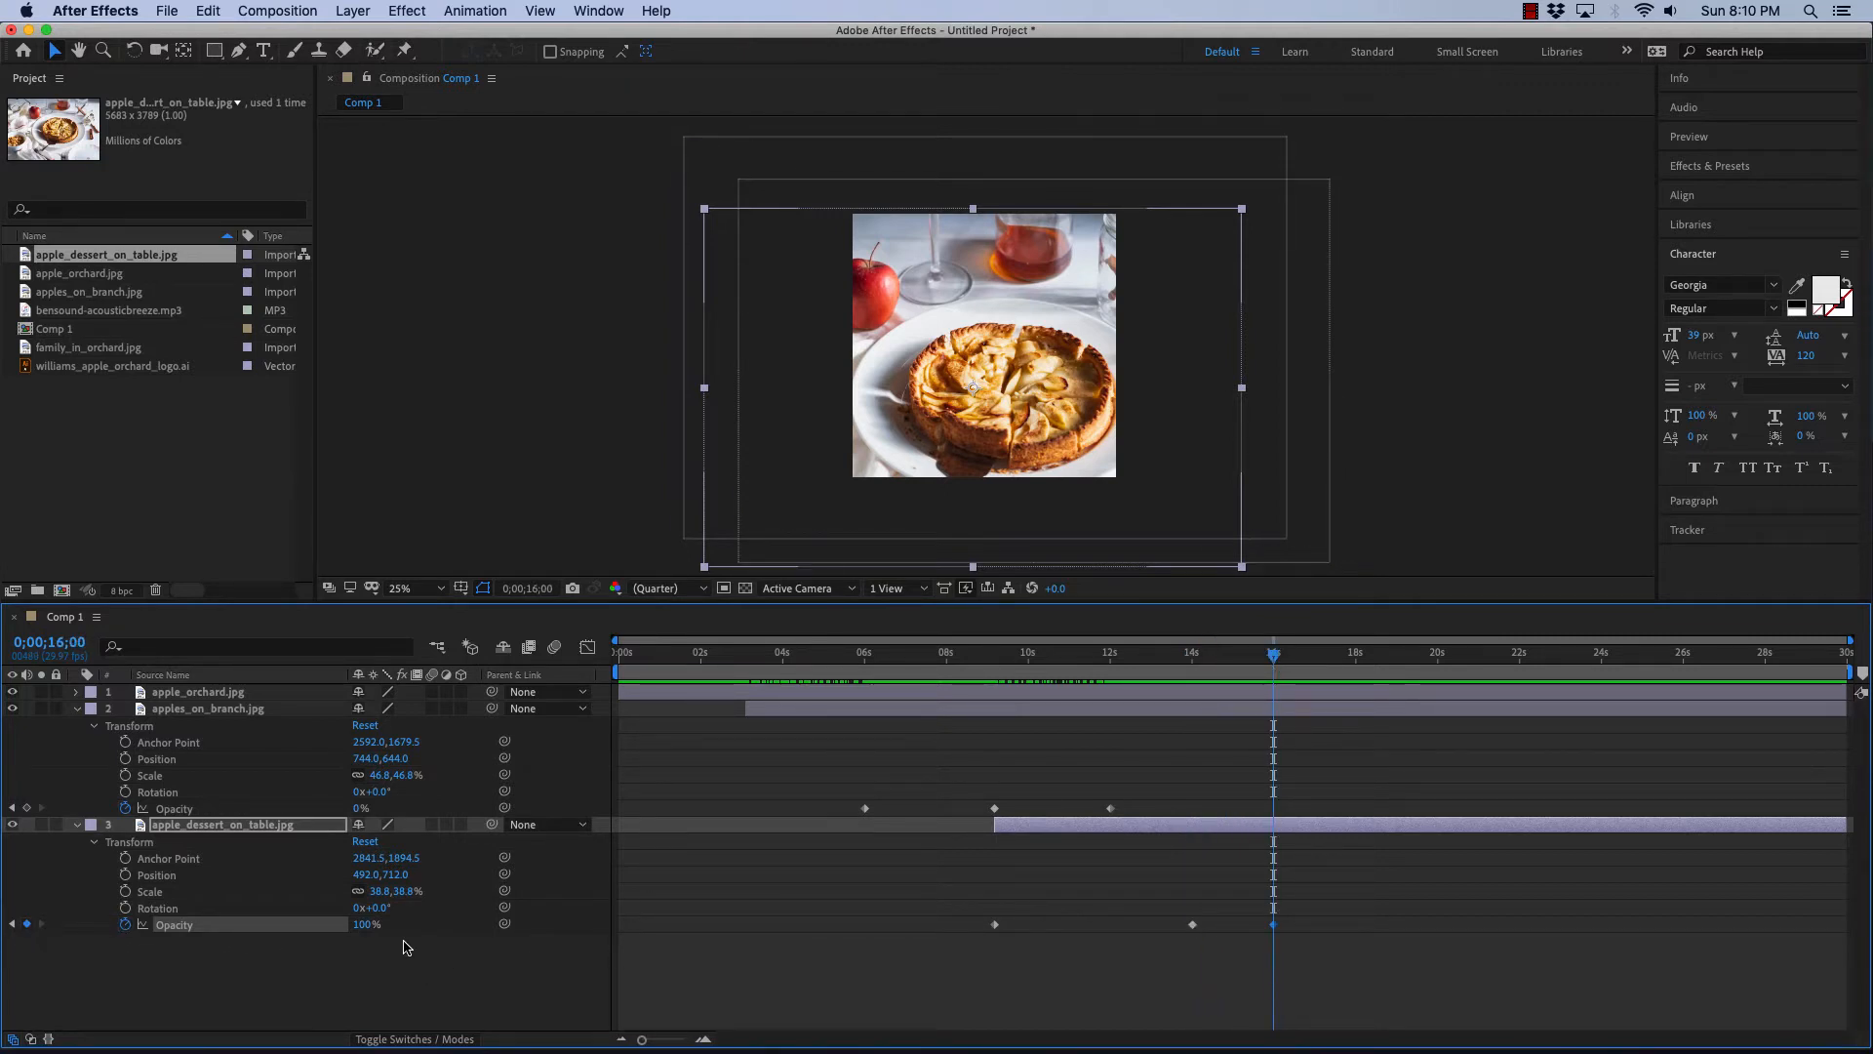
pyautogui.moveTo(363, 924); pyautogui.dragTo(264, 957)
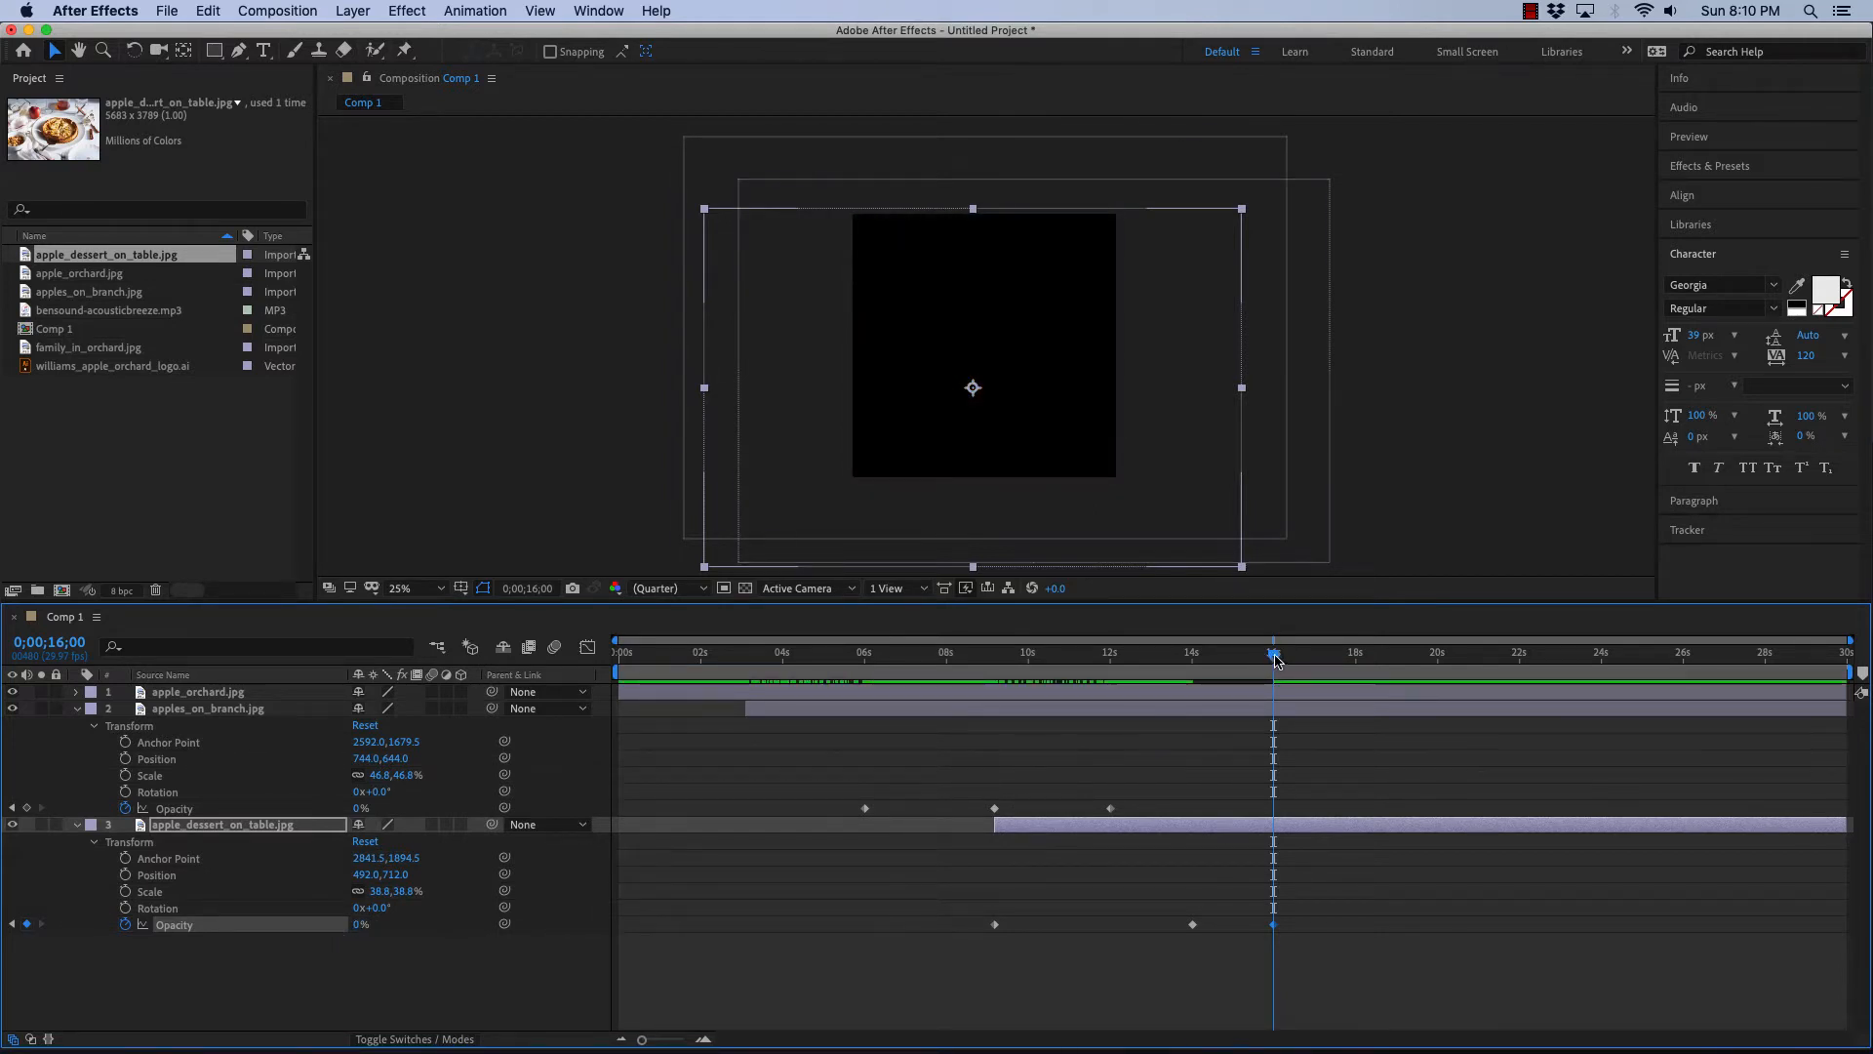
pyautogui.moveTo(1276, 661); pyautogui.dragTo(1106, 667)
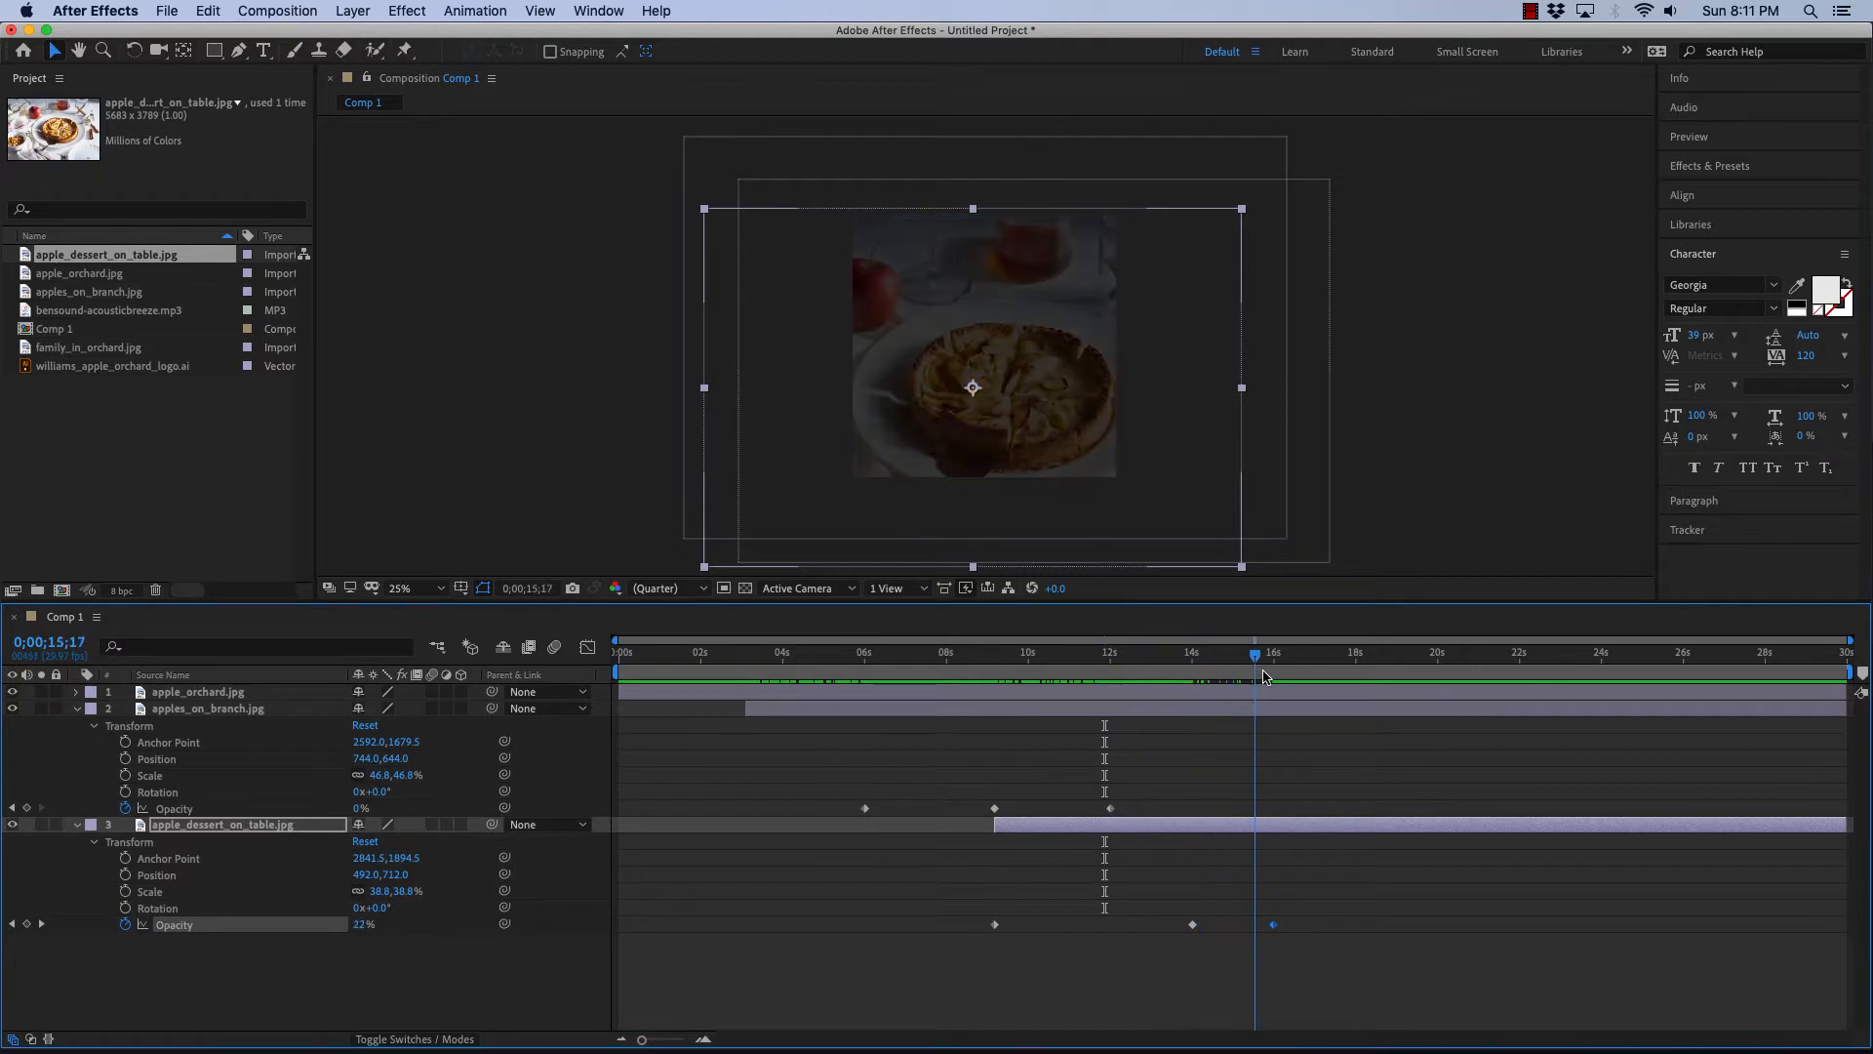
pyautogui.moveTo(1208, 675); pyautogui.dragTo(1279, 648)
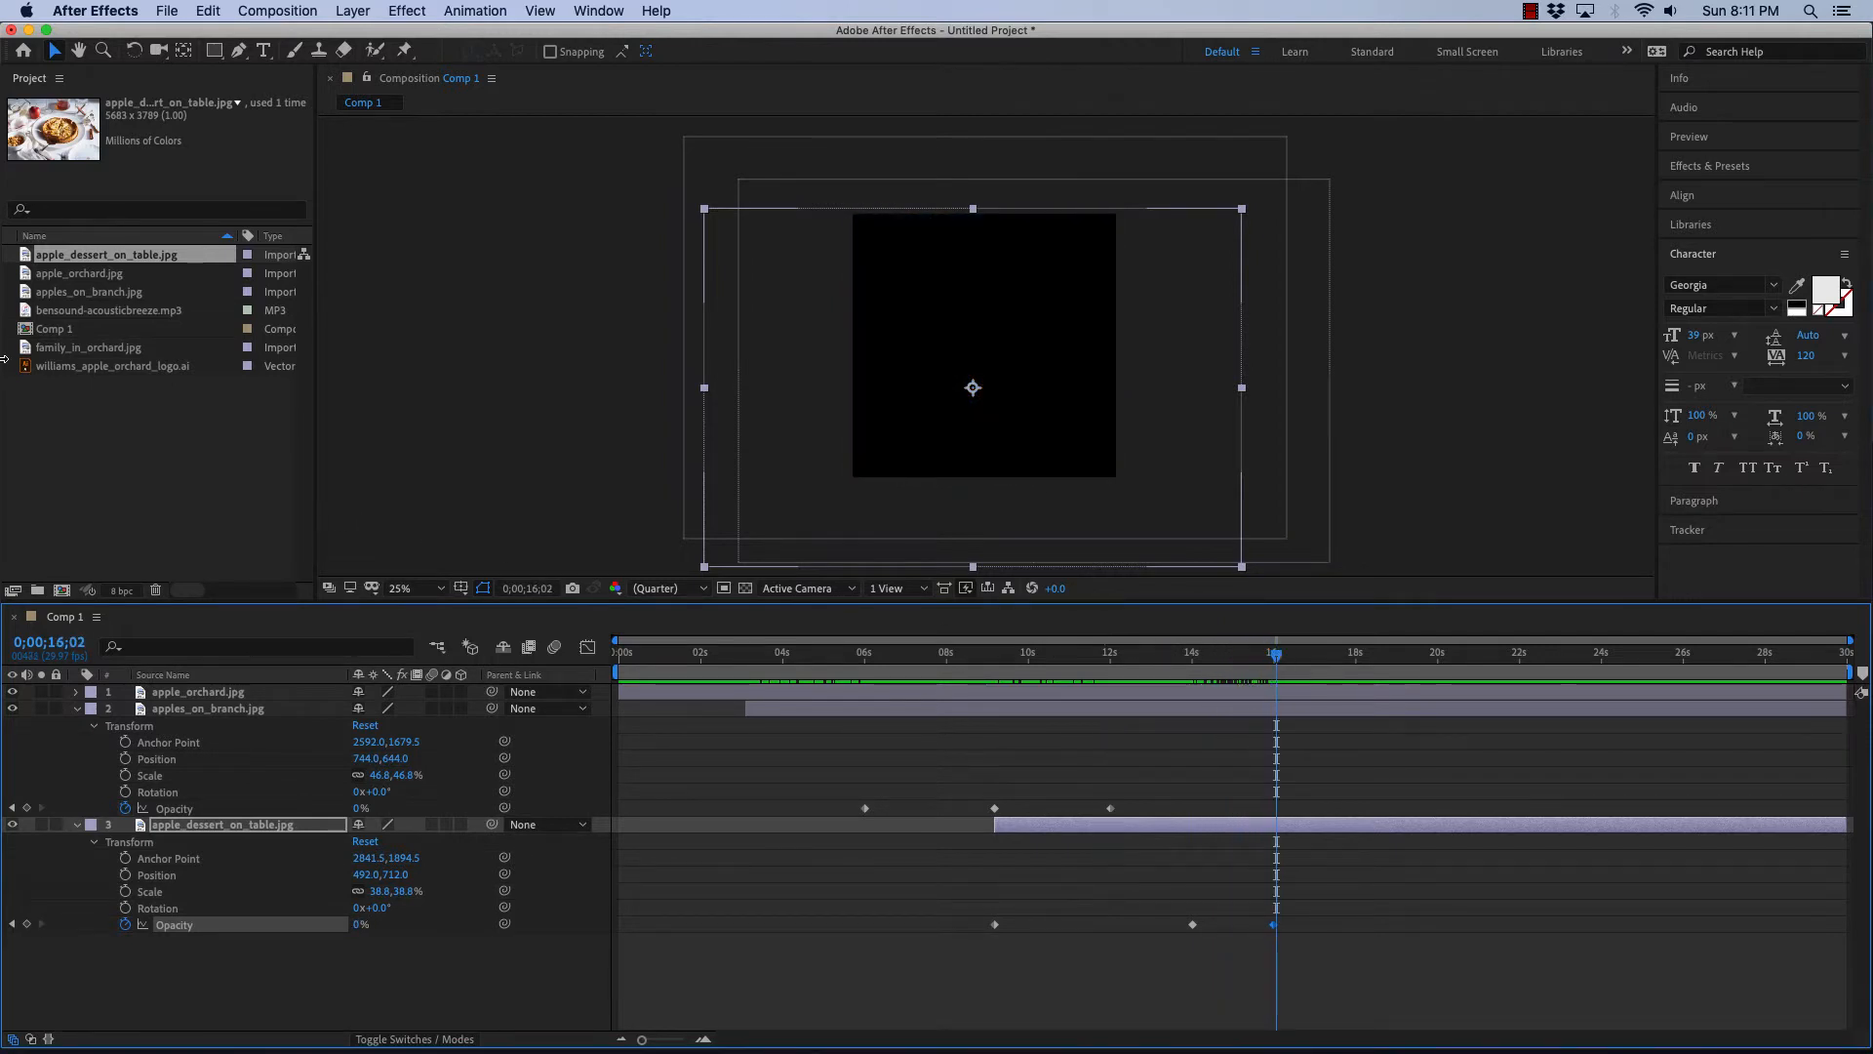
# - Add family_in_orchard.jpg to the composition, scaled down proportionally and positioned so the family at the table fills the frame
pyautogui.click(502, 441)
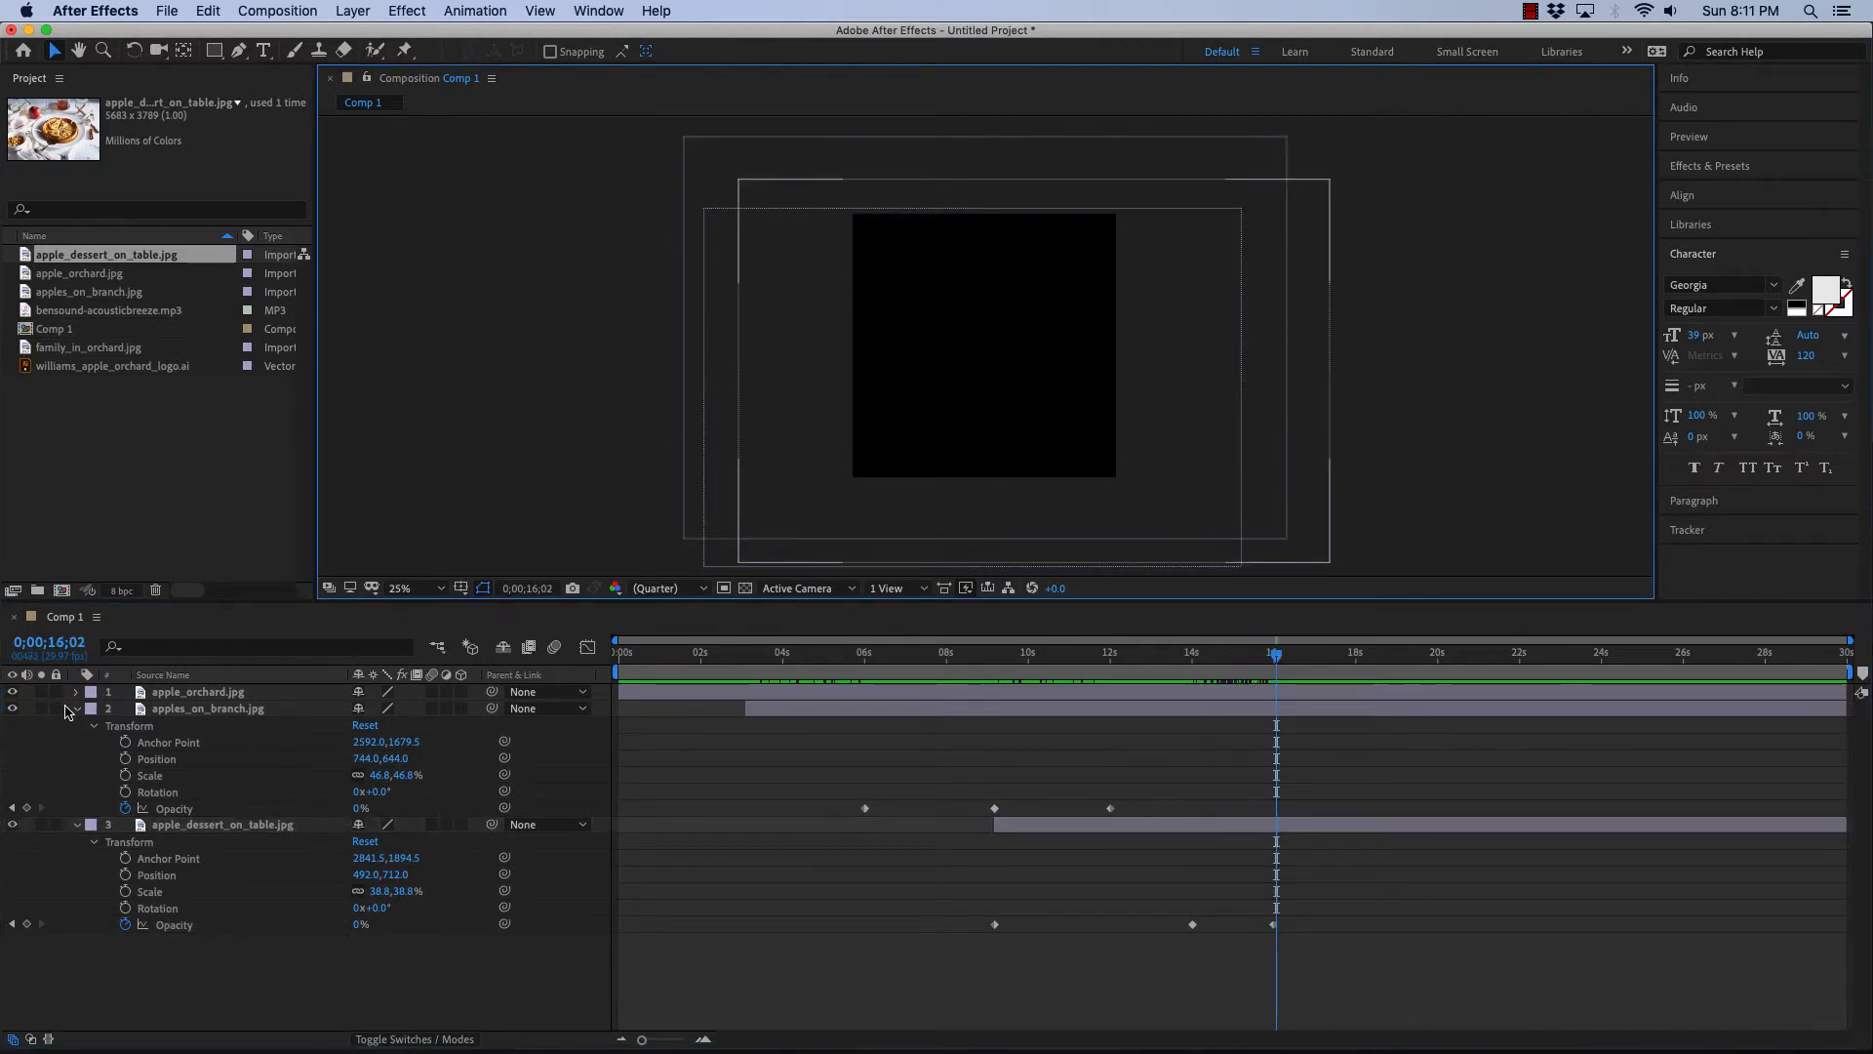
pyautogui.click(76, 708)
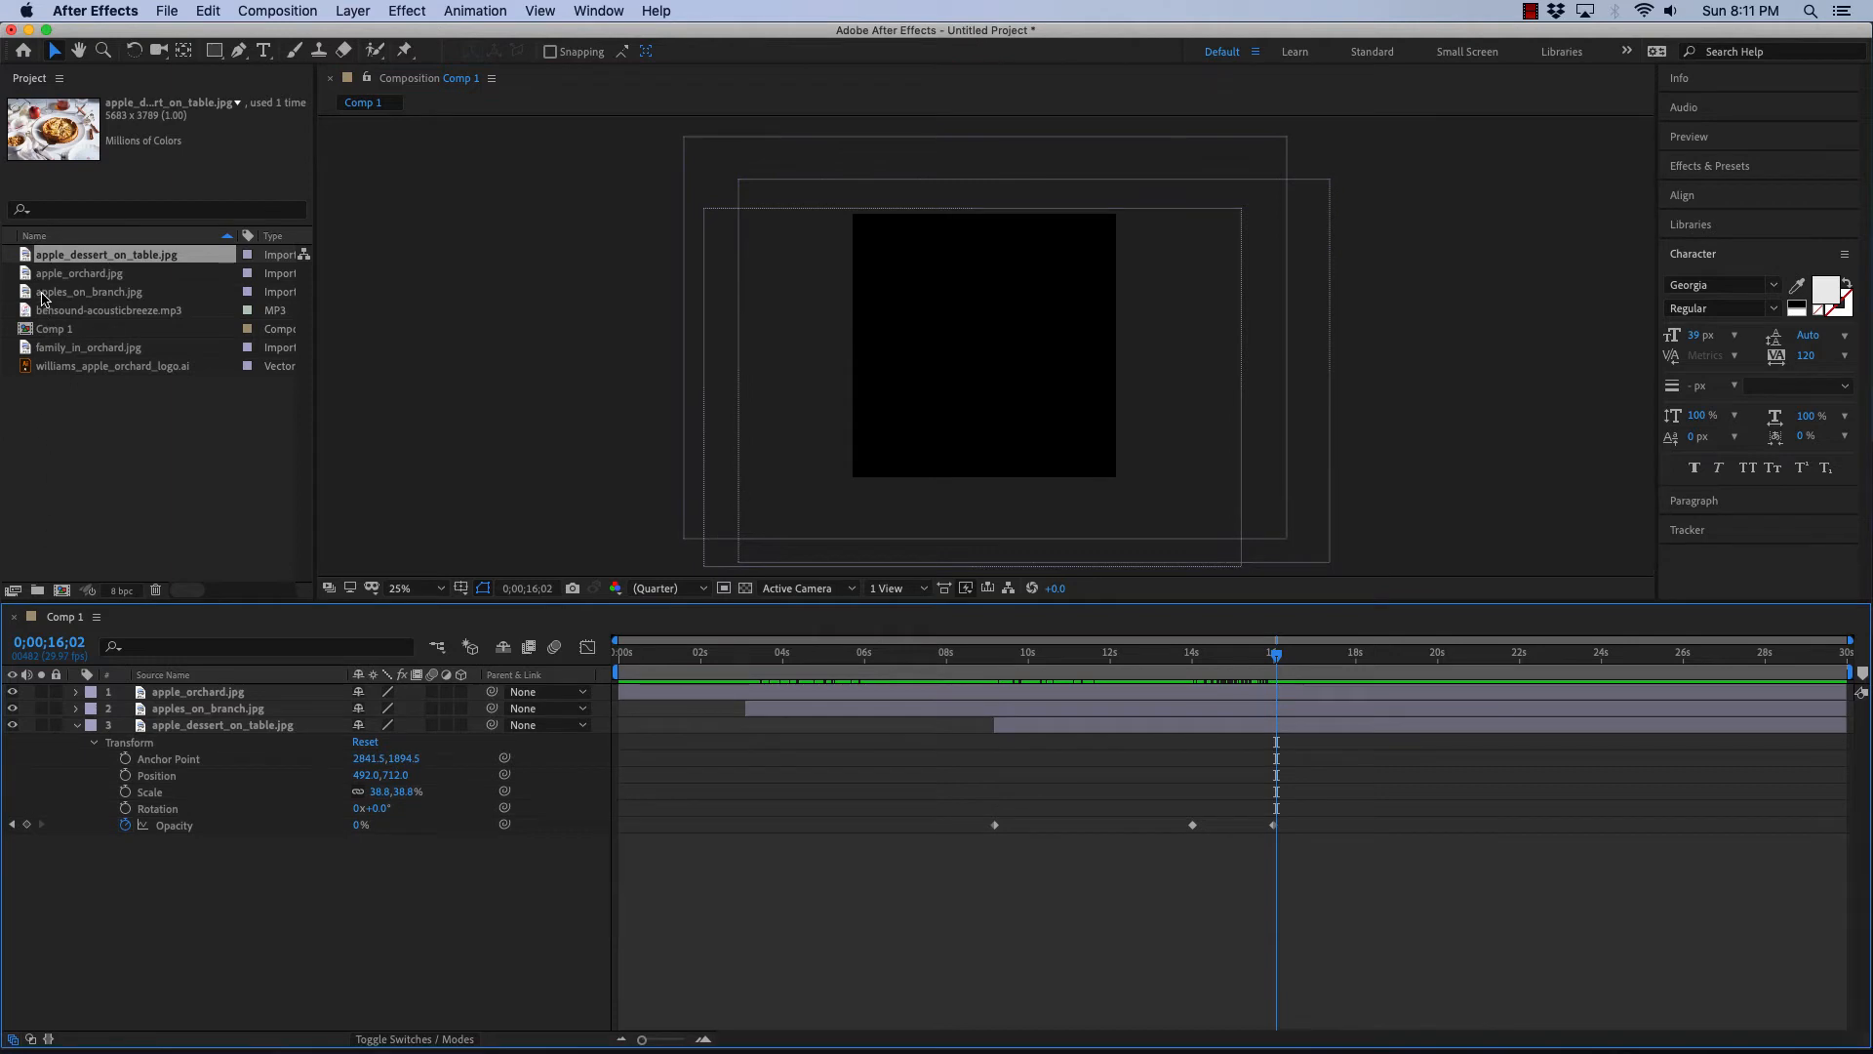
pyautogui.moveTo(26, 348); pyautogui.dragTo(782, 552)
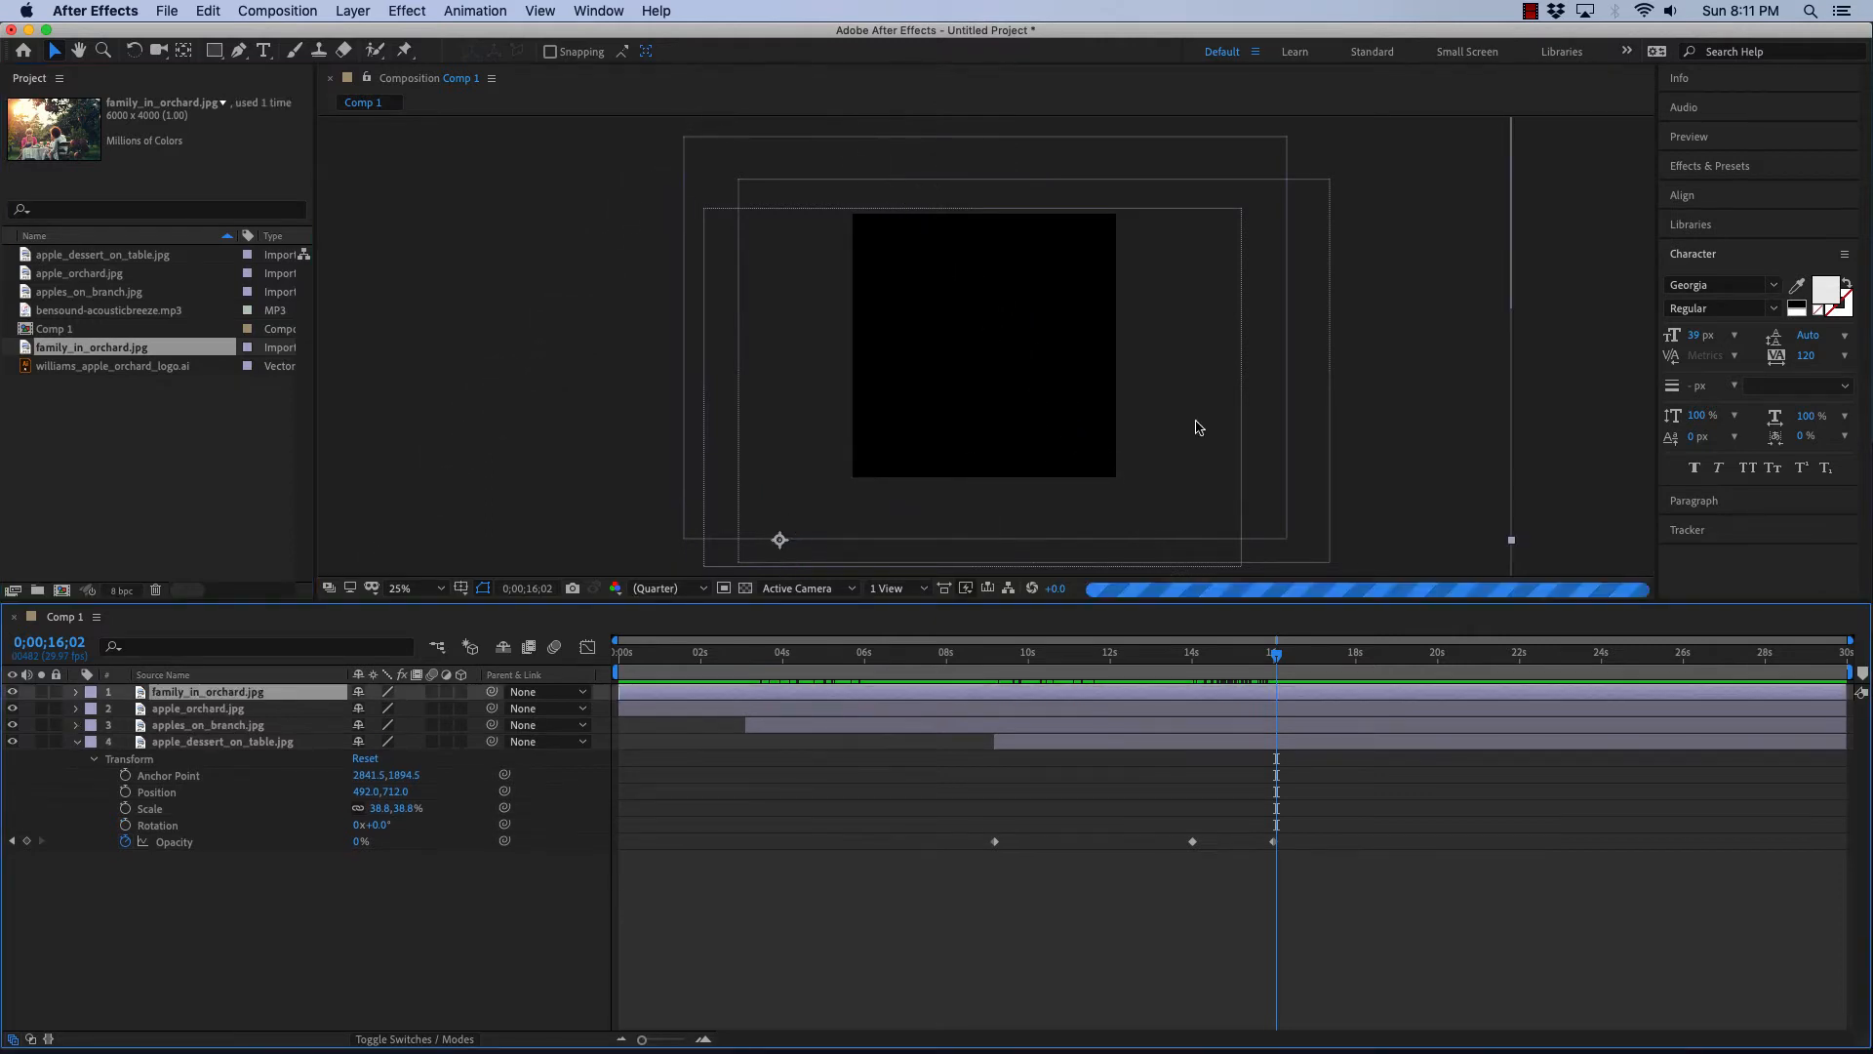
pyautogui.moveTo(1511, 545); pyautogui.dragTo(1121, 485)
pyautogui.moveTo(979, 404); pyautogui.dragTo(1005, 282)
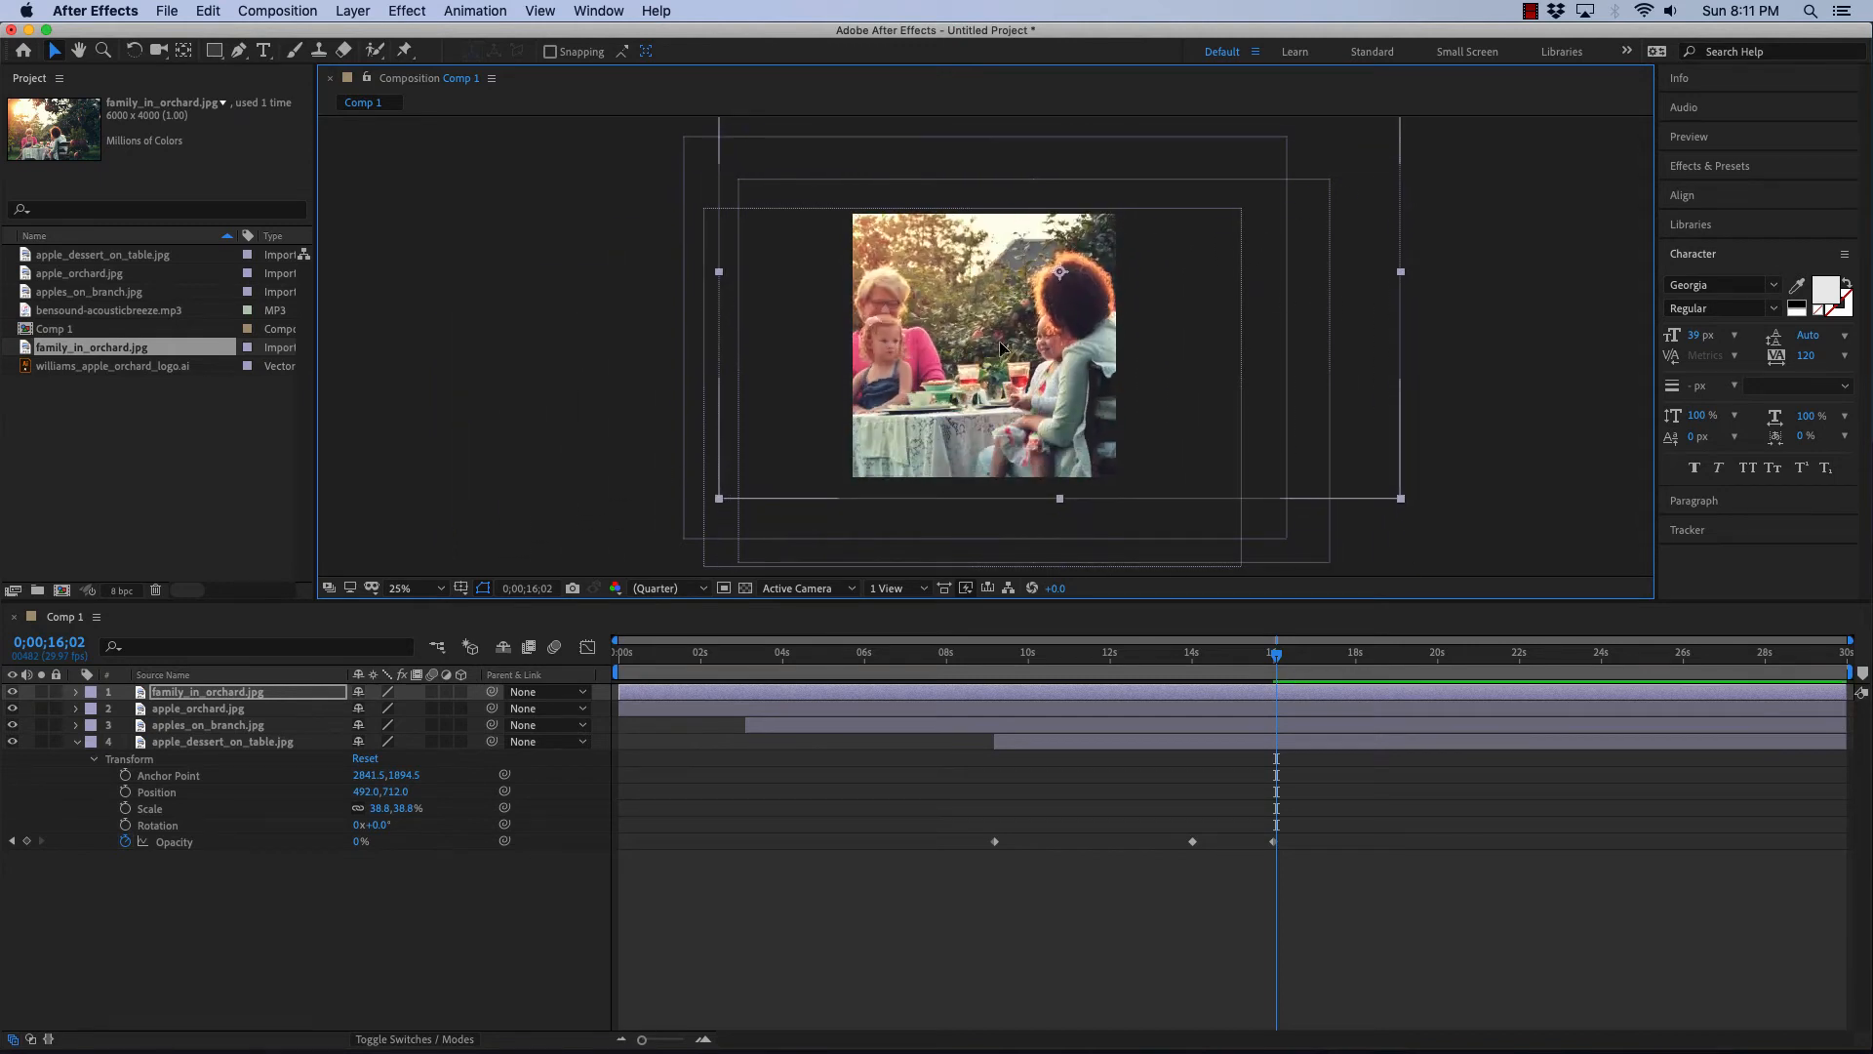
pyautogui.moveTo(1001, 349); pyautogui.dragTo(1004, 385)
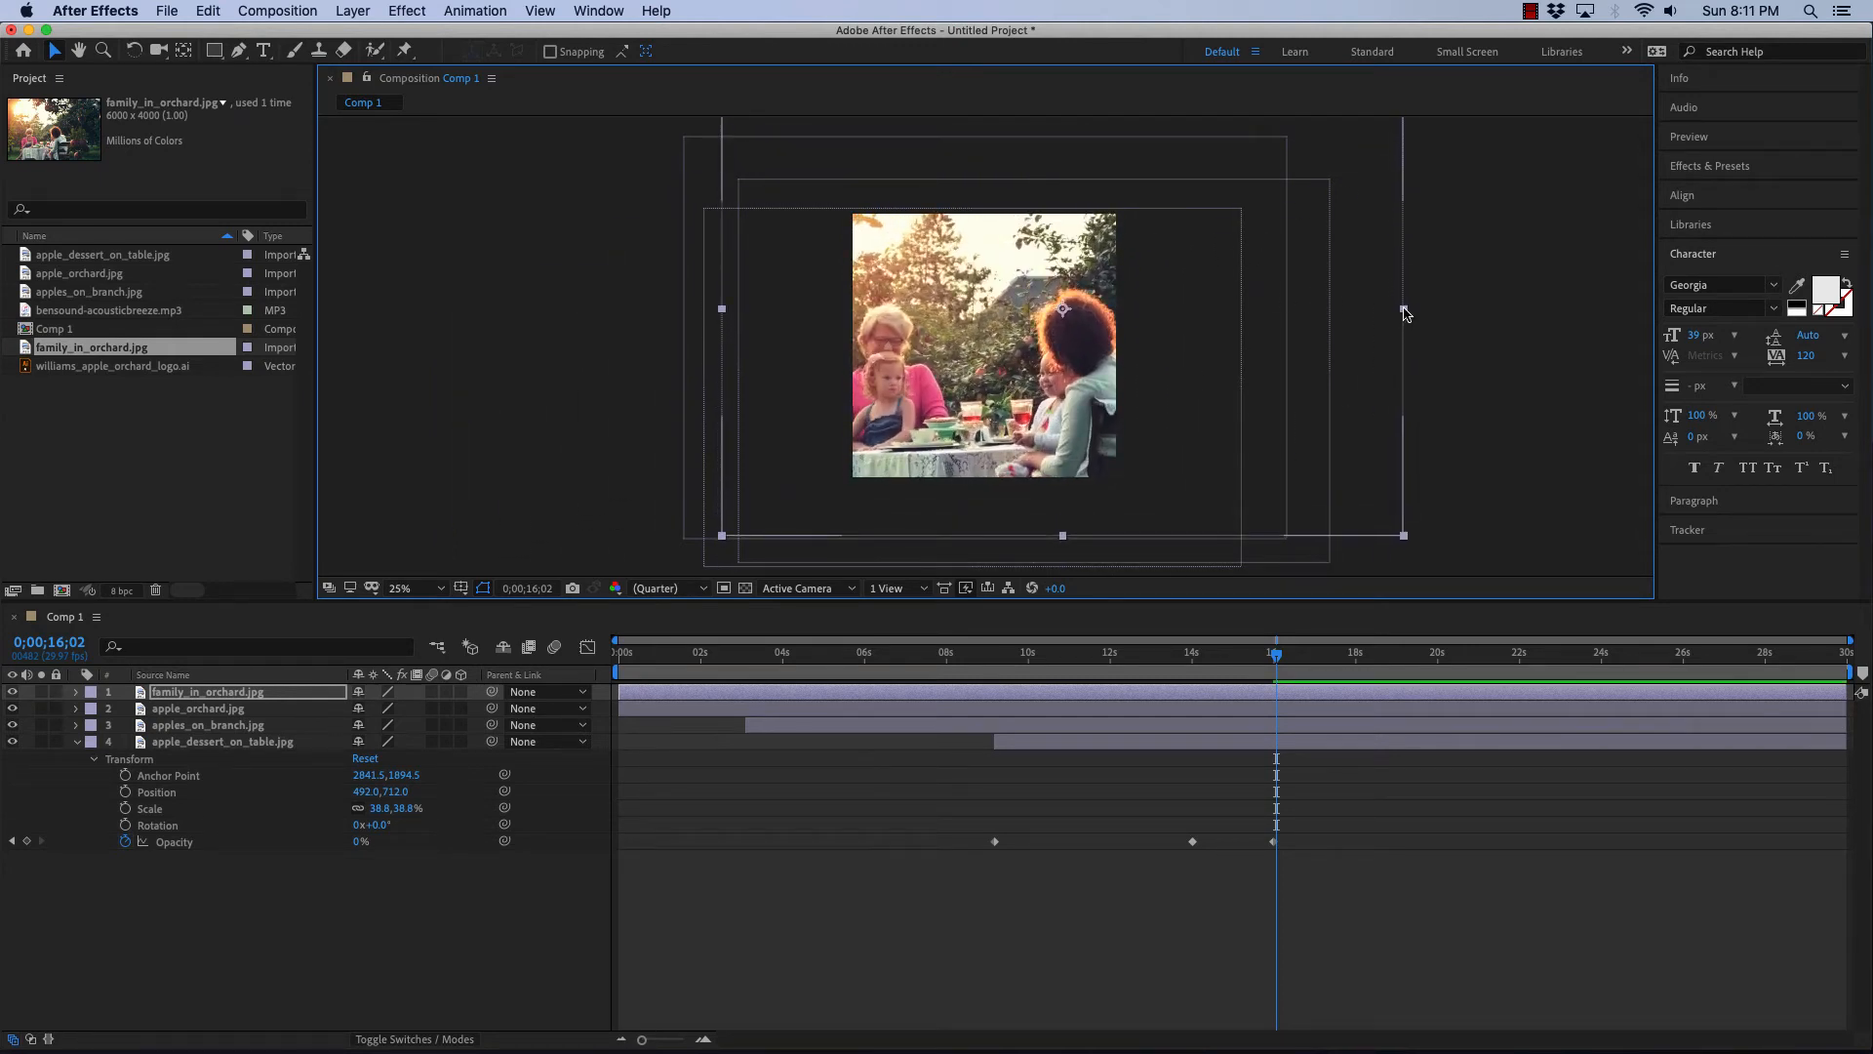
pyautogui.moveTo(1405, 312); pyautogui.dragTo(1350, 313)
pyautogui.moveTo(1049, 383); pyautogui.dragTo(1028, 392)
pyautogui.moveTo(1327, 333); pyautogui.dragTo(1284, 330)
pyautogui.moveTo(1091, 366); pyautogui.dragTo(1047, 382)
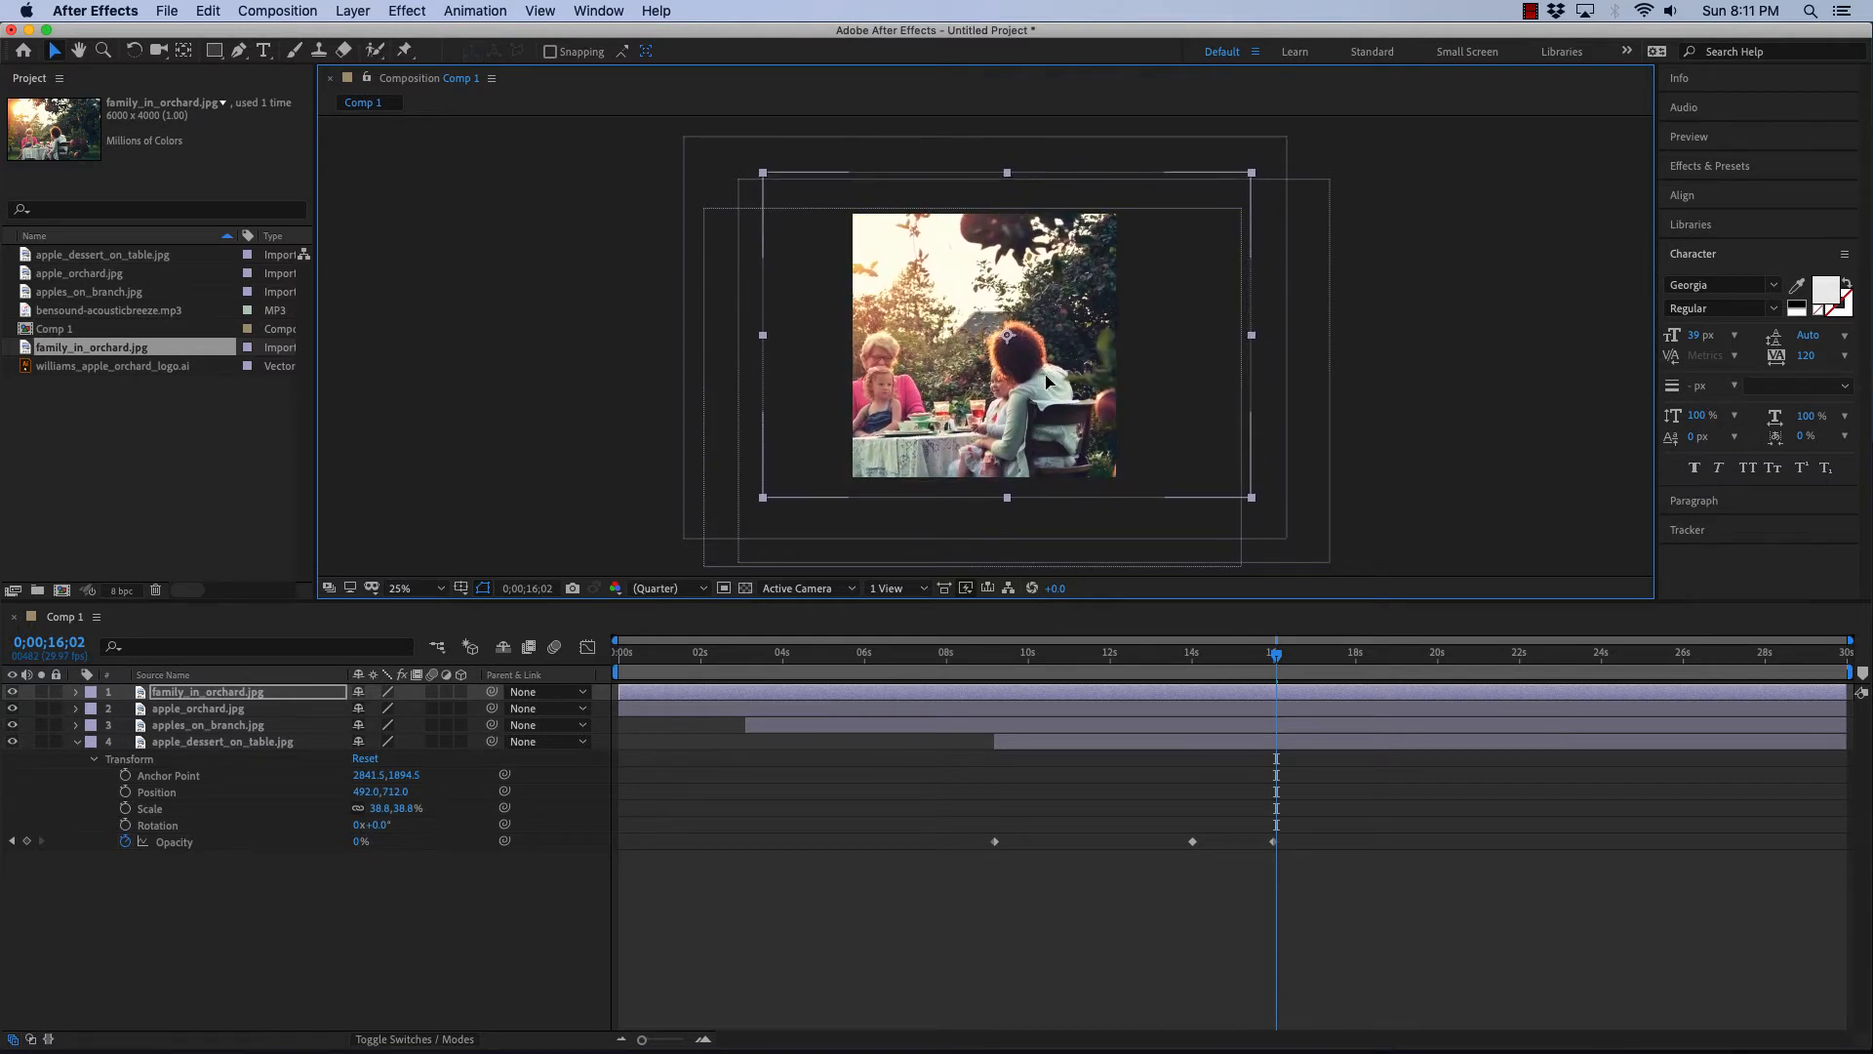
# - Move the family_in_orchard.jpg layer to the bottom of the layer stack, below apple_dessert_on_table.jpg
pyautogui.click(1415, 386)
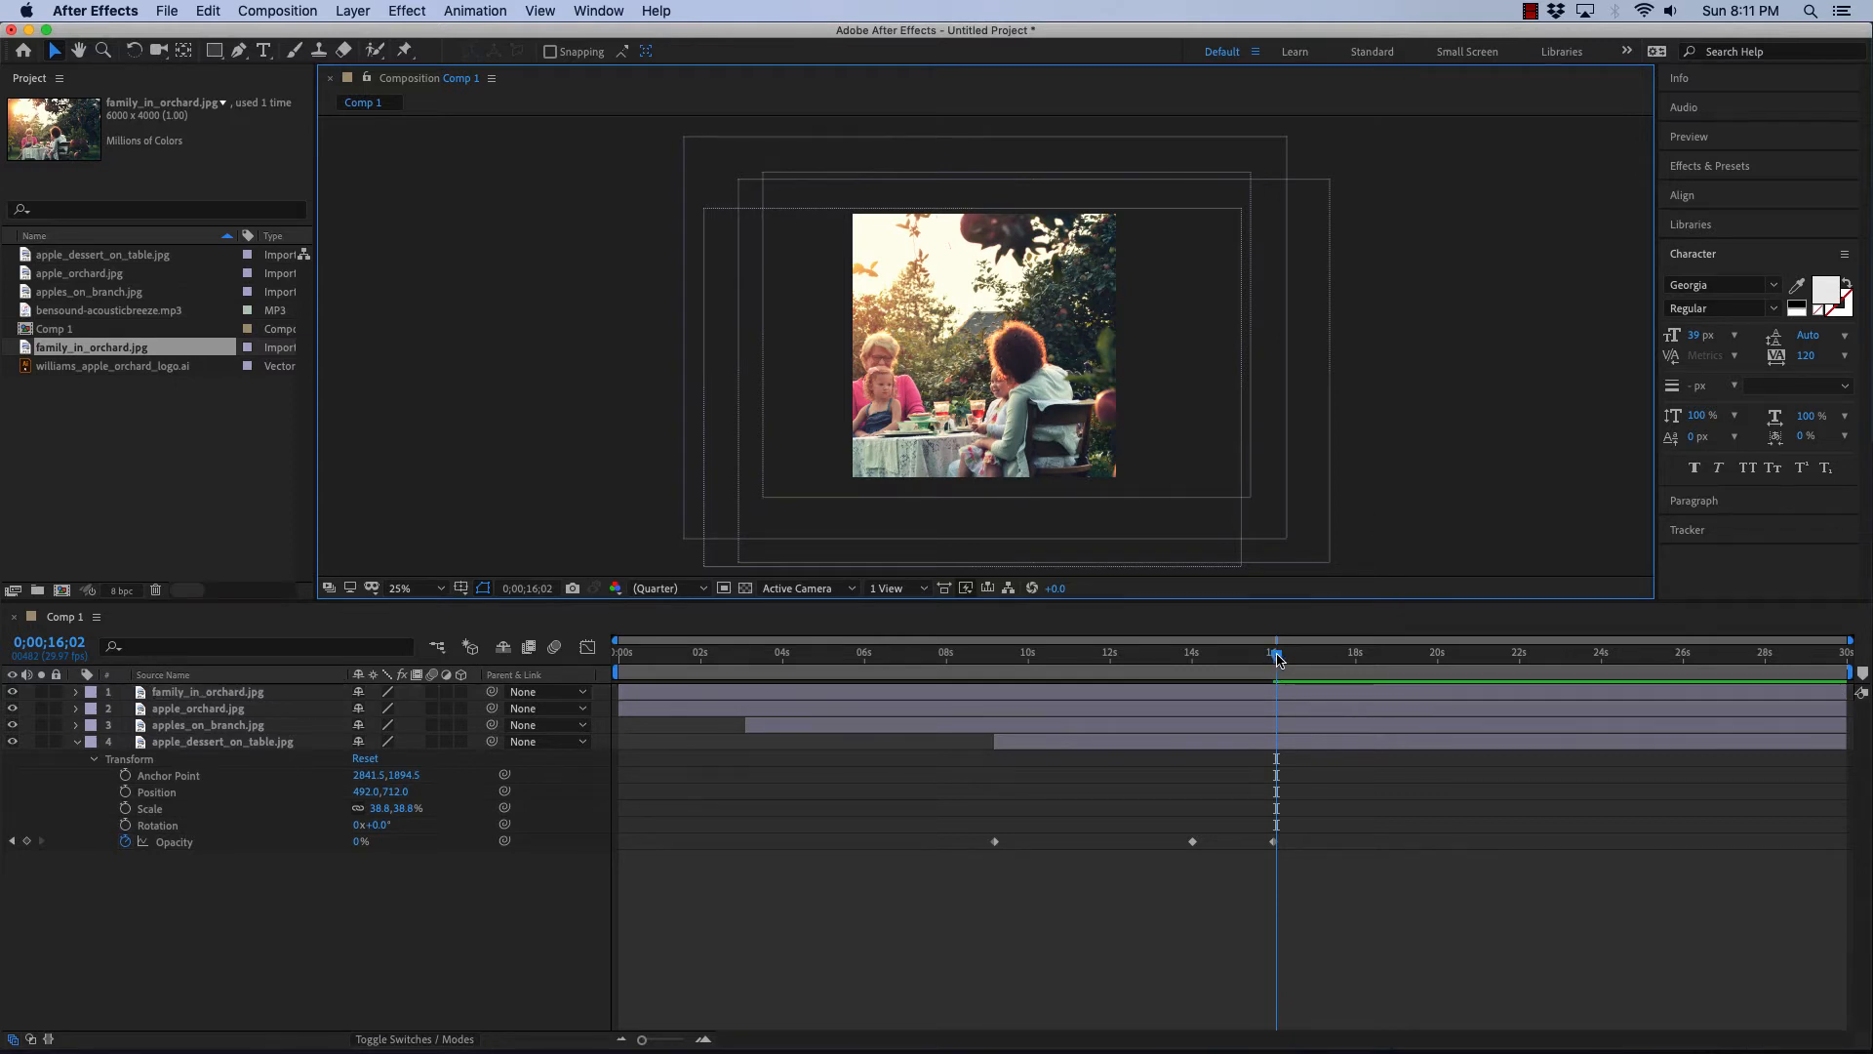
pyautogui.moveTo(1276, 659); pyautogui.dragTo(1078, 669)
pyautogui.click(294, 744)
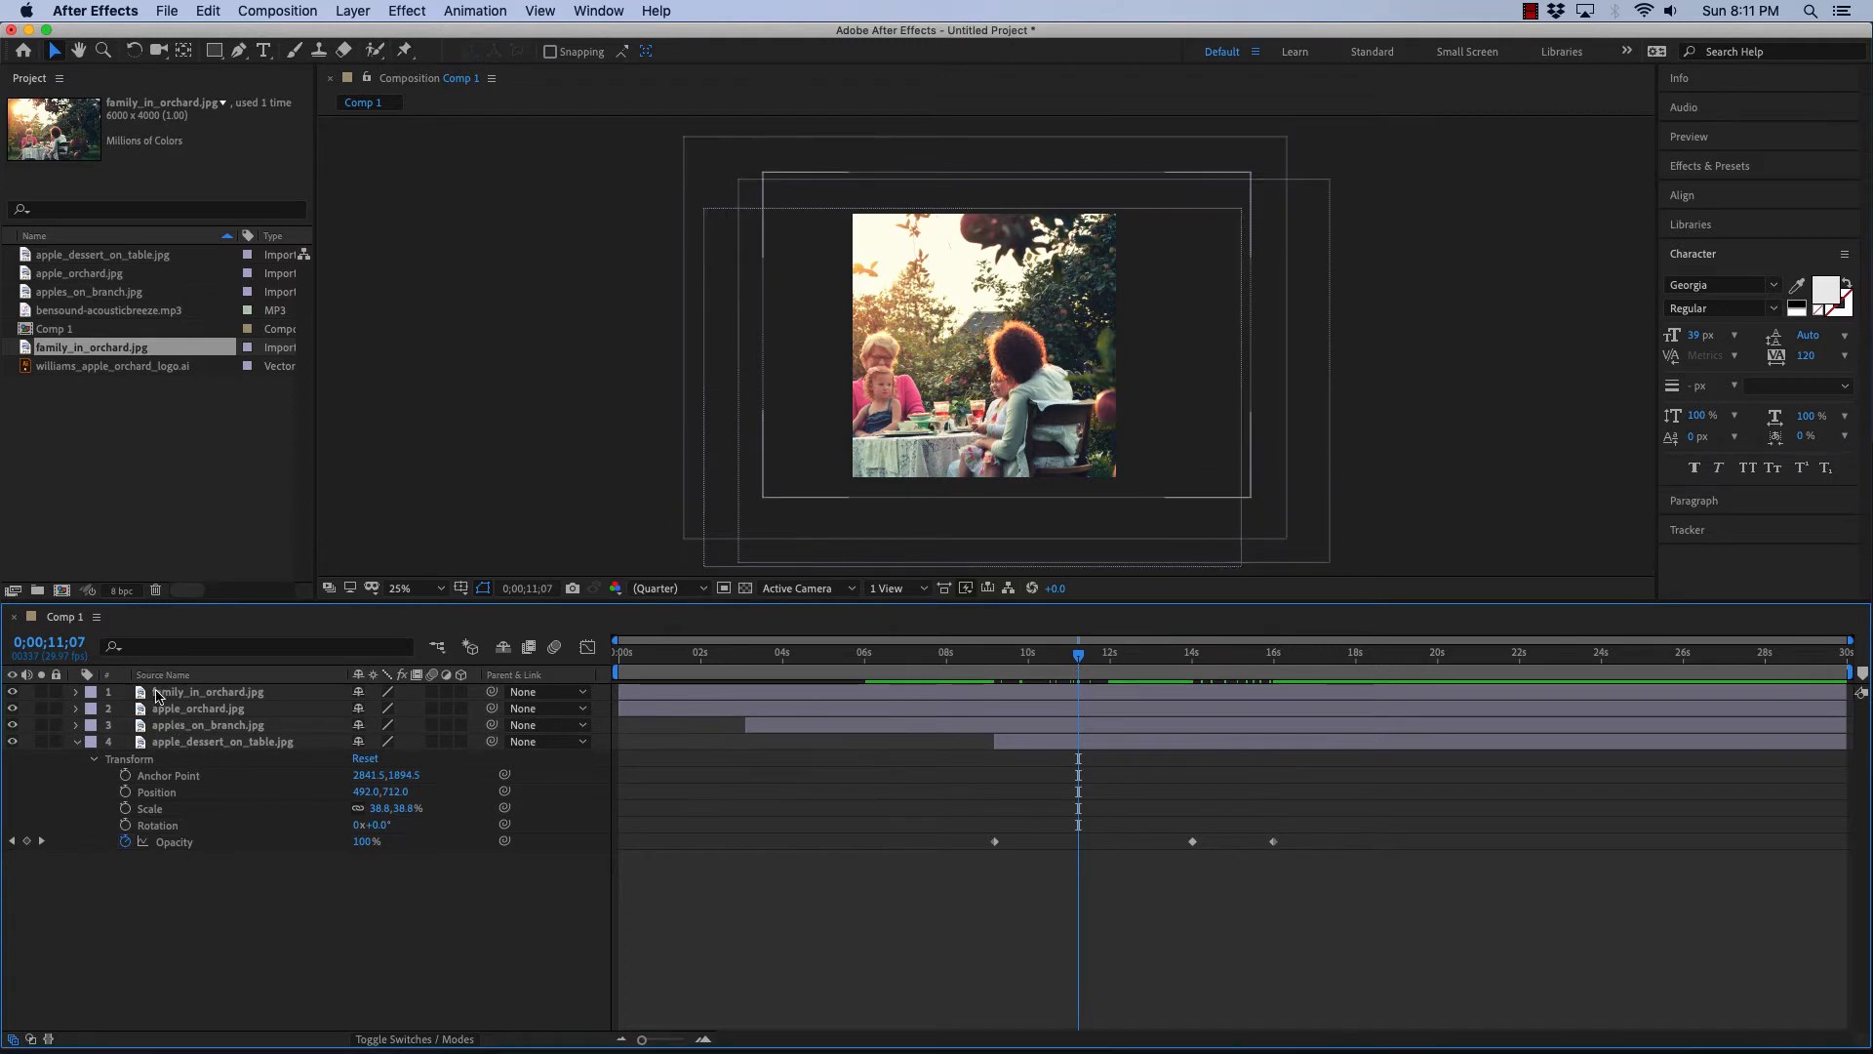
pyautogui.moveTo(159, 693); pyautogui.dragTo(176, 855)
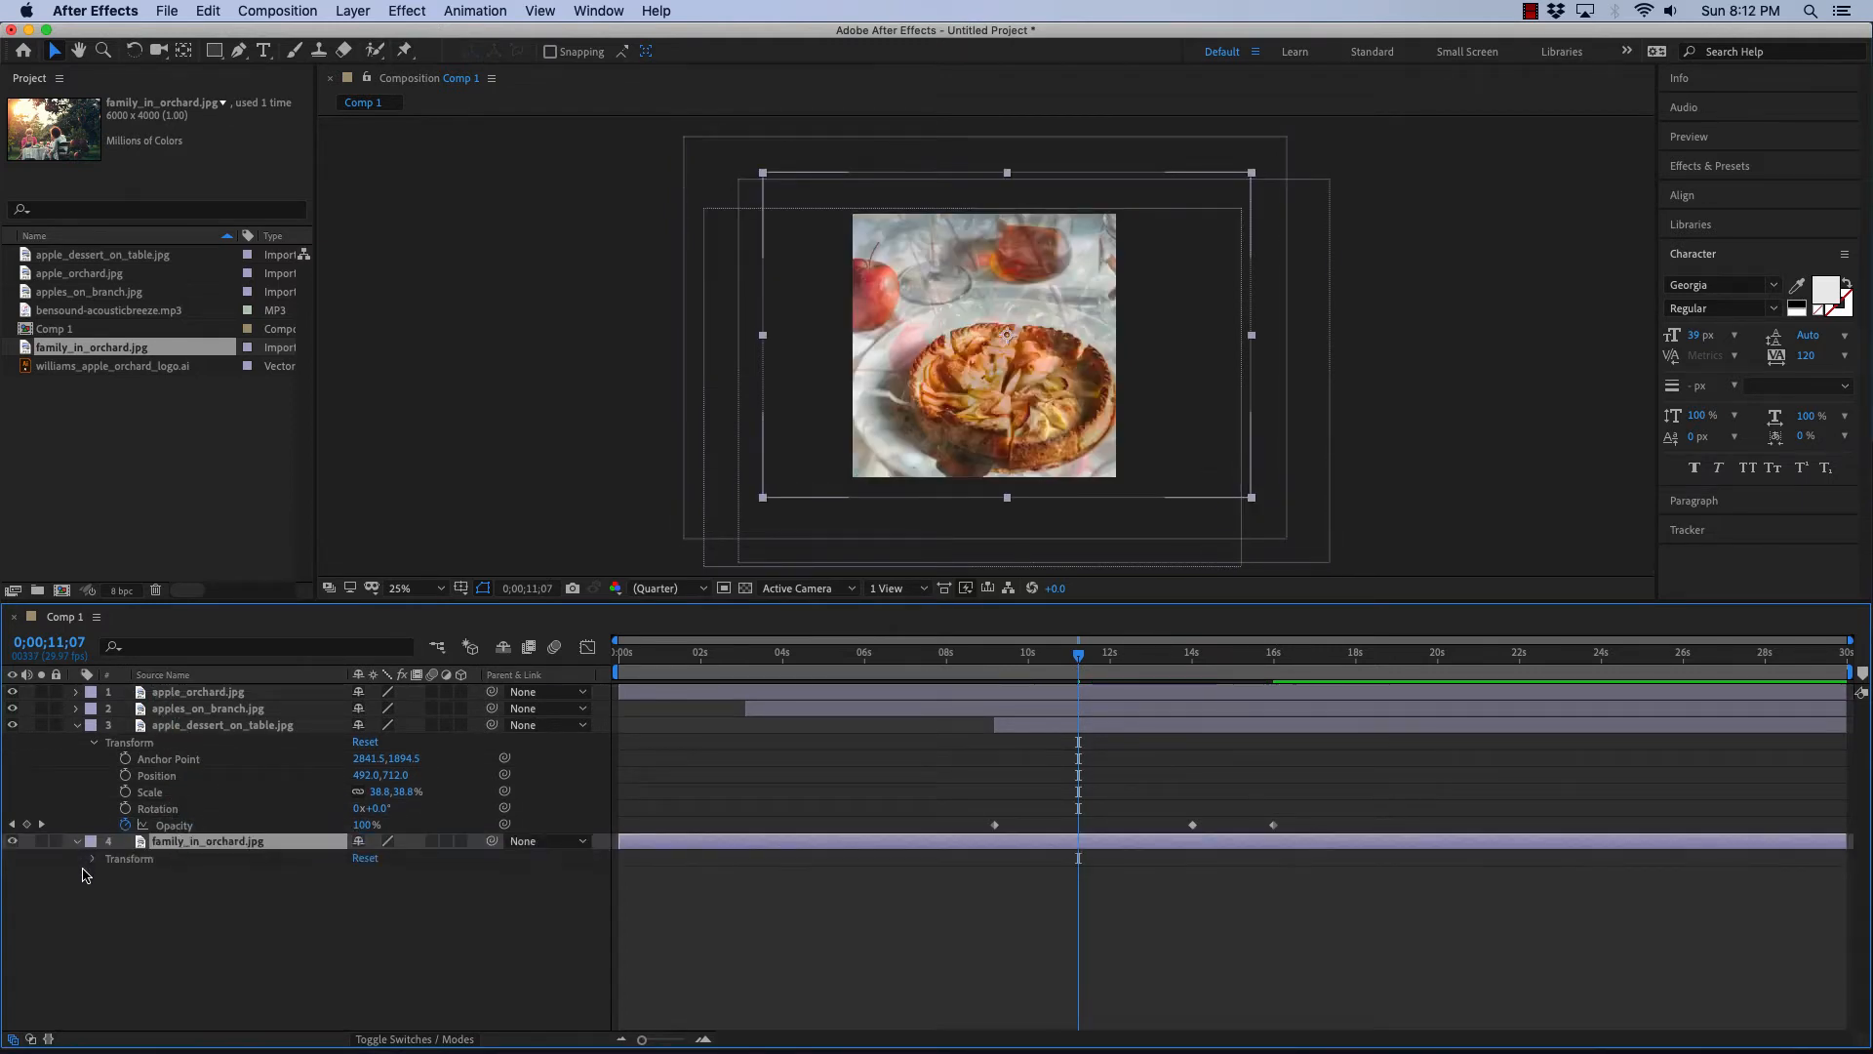
# - Trim the start of the family_in_orchard.jpg layer to 0;00;14;00, matching the middle opacity keyframe of apple_dessert_on_table.jpg
pyautogui.click(93, 859)
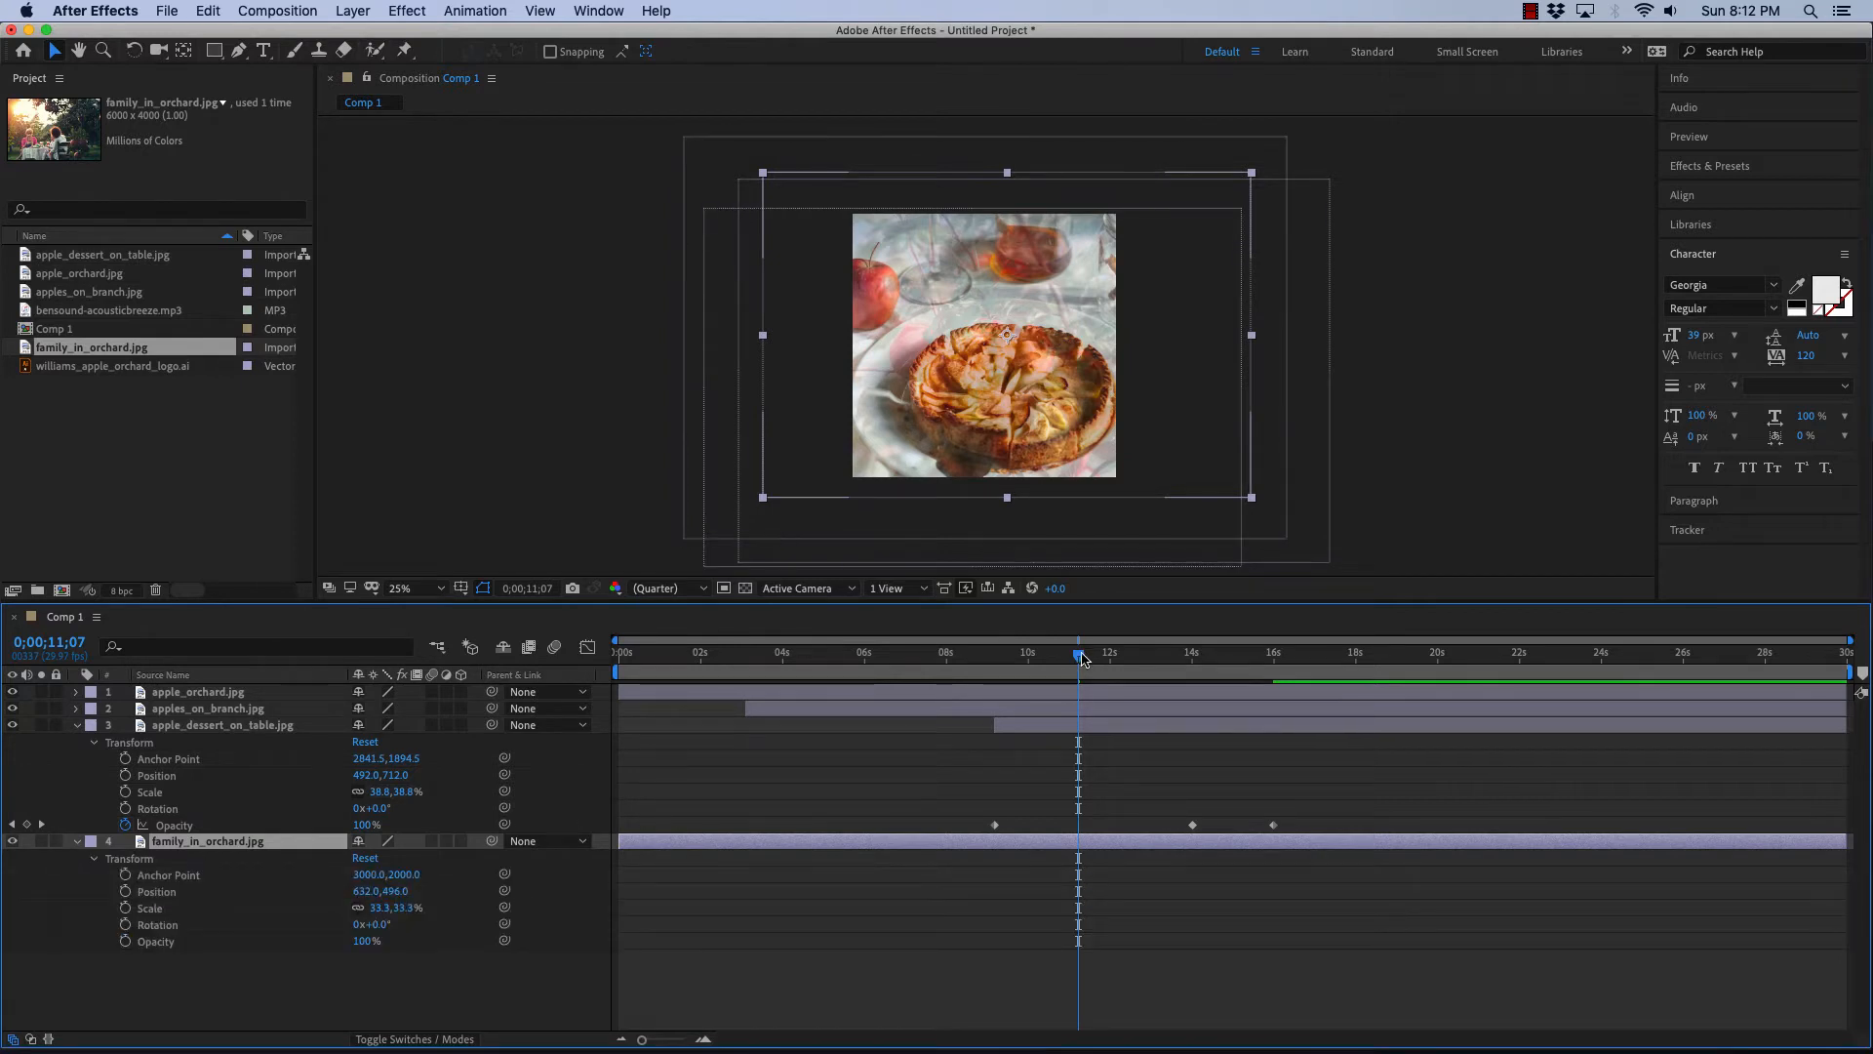
pyautogui.moveTo(1079, 660); pyautogui.dragTo(1135, 672)
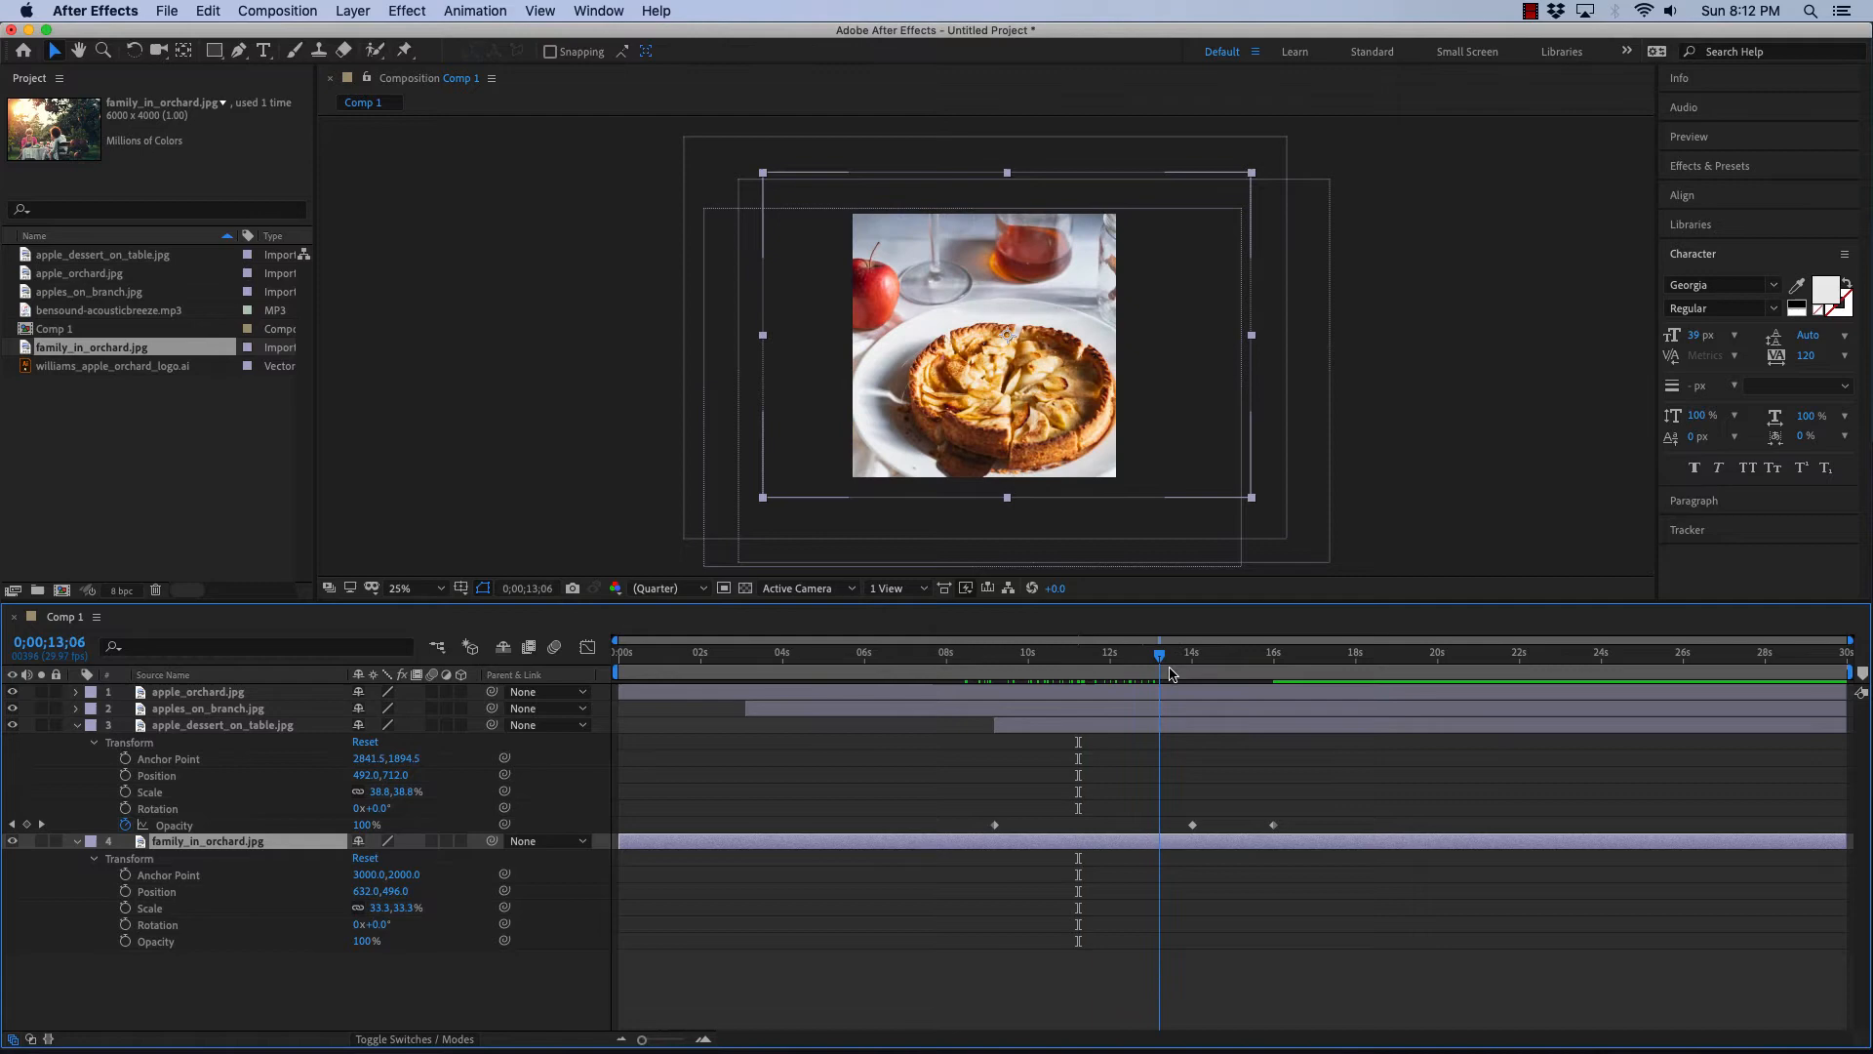
pyautogui.moveTo(1170, 673)
pyautogui.mouseDown()
pyautogui.moveTo(1280, 675)
pyautogui.moveTo(1145, 681)
pyautogui.moveTo(1198, 681)
pyautogui.mouseUp()
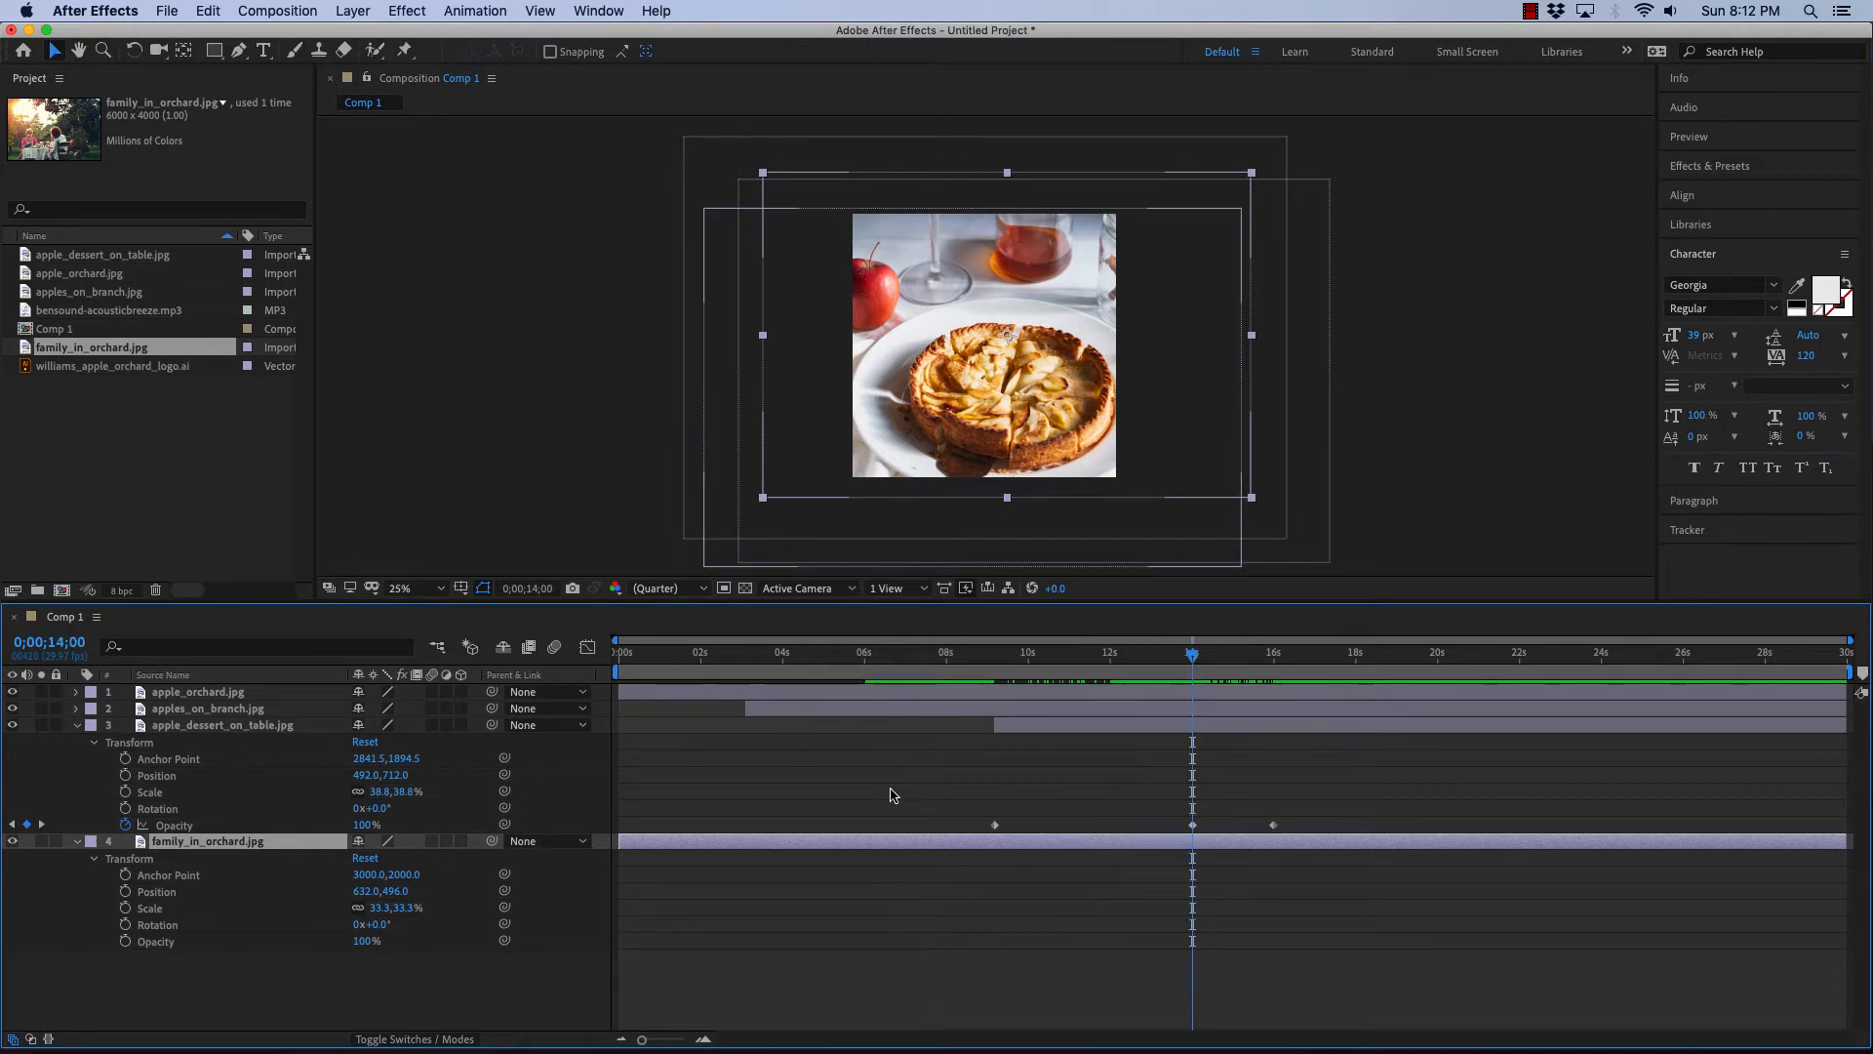
pyautogui.moveTo(622, 842); pyautogui.dragTo(1182, 852)
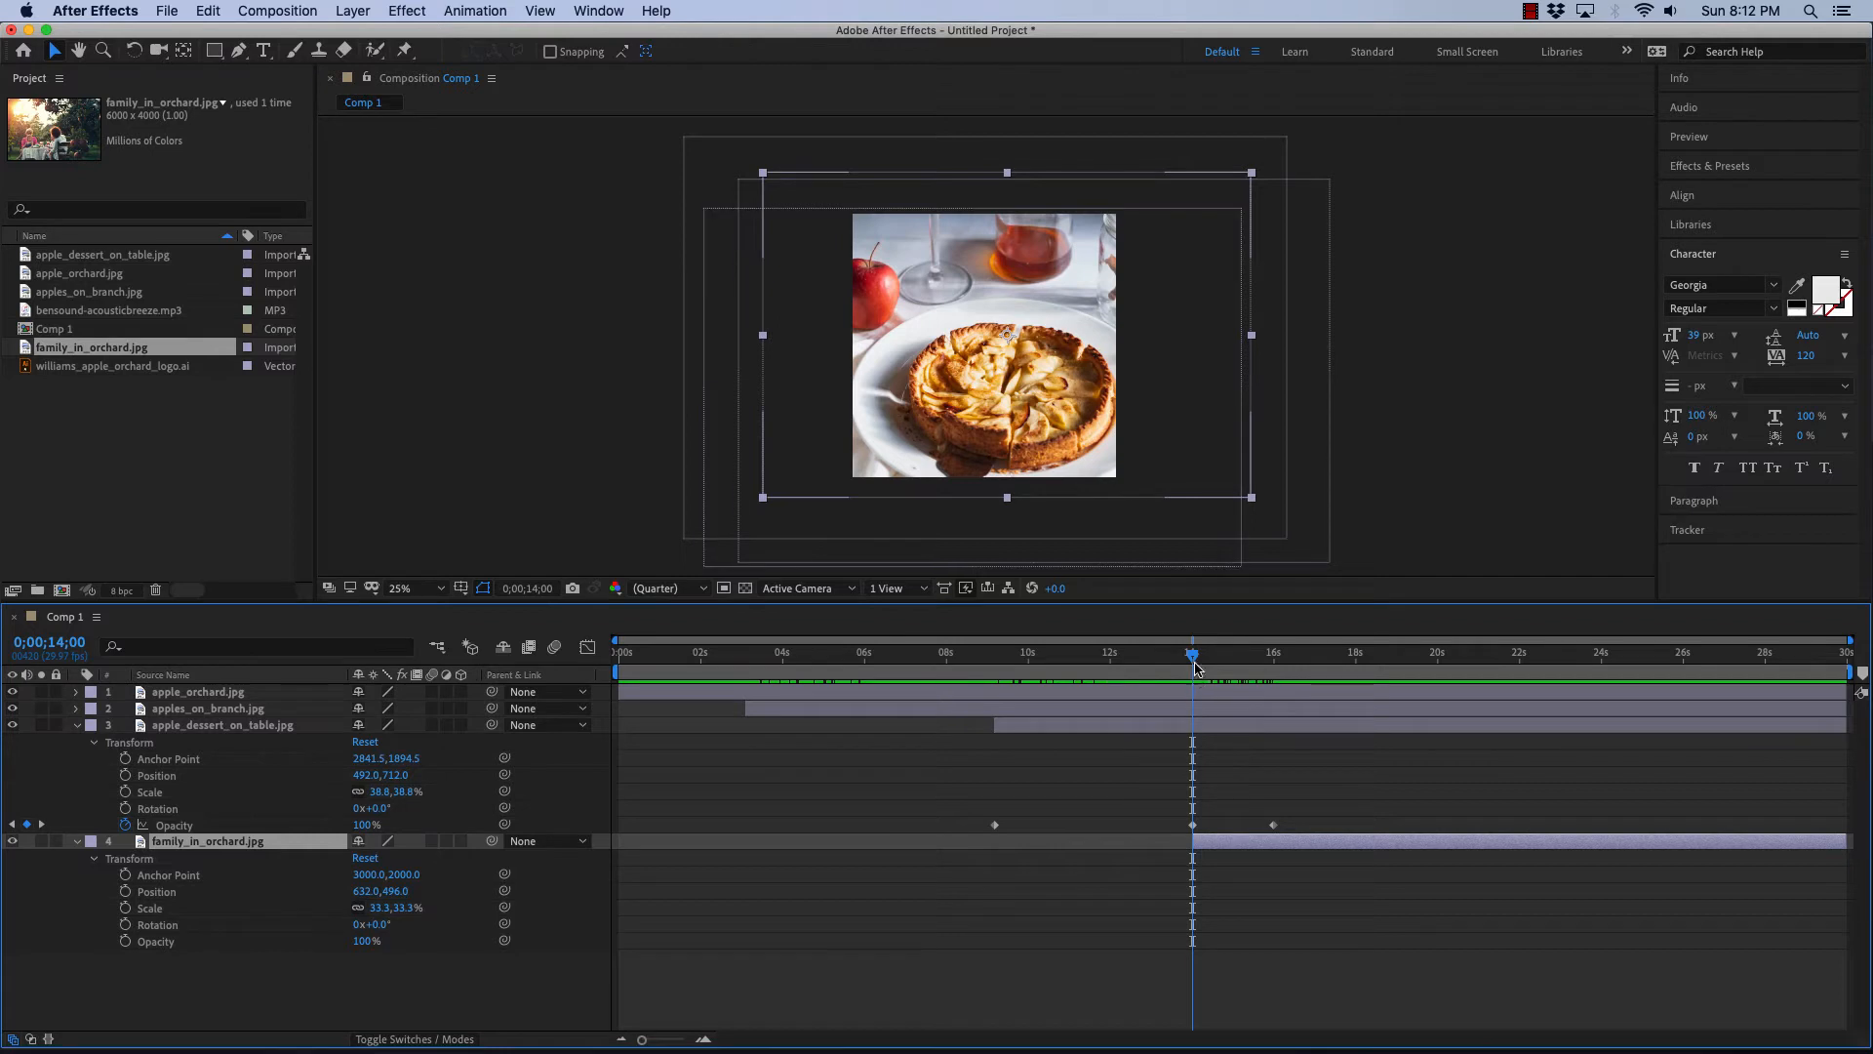
# - Animate the scale of family_in_orchard.jpg with a 33.3% keyframe at 0;00;18;01 and a 48.3% keyframe at 0;00;22;00
pyautogui.moveTo(1187, 660); pyautogui.dragTo(1355, 678)
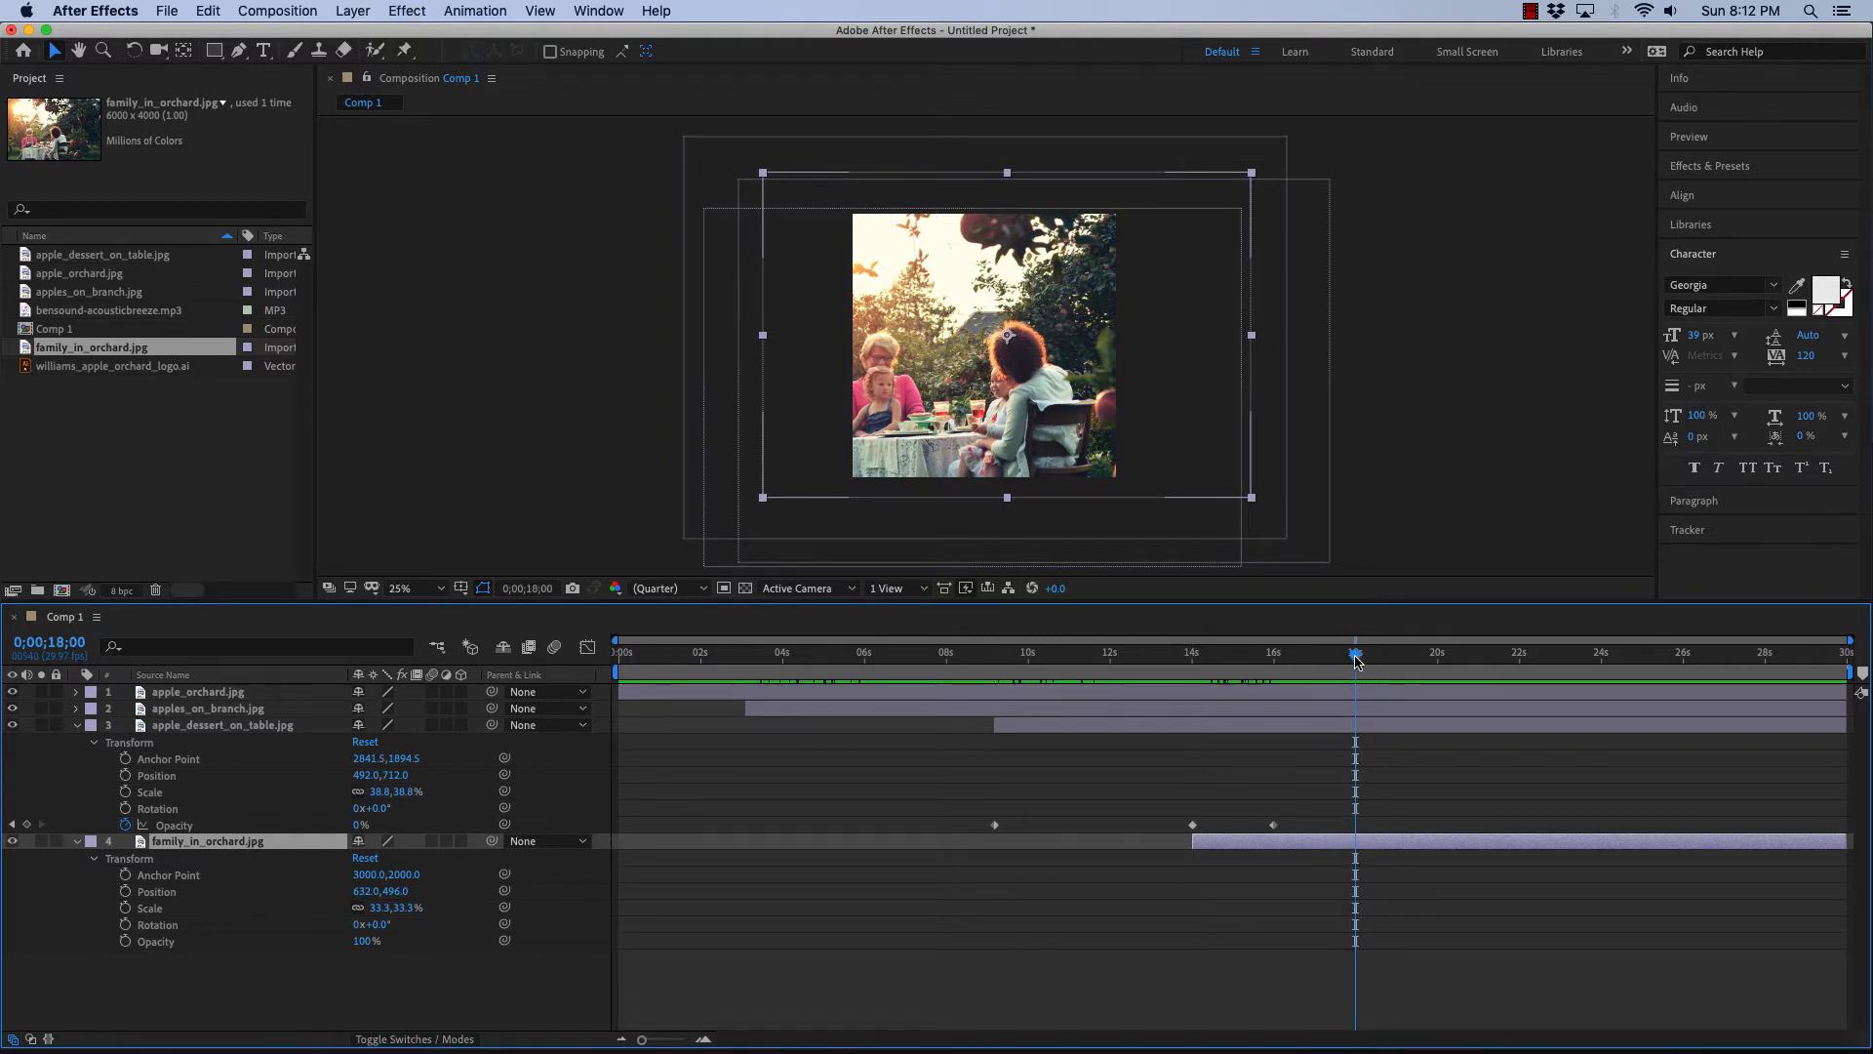
pyautogui.moveTo(1355, 660); pyautogui.dragTo(1356, 660)
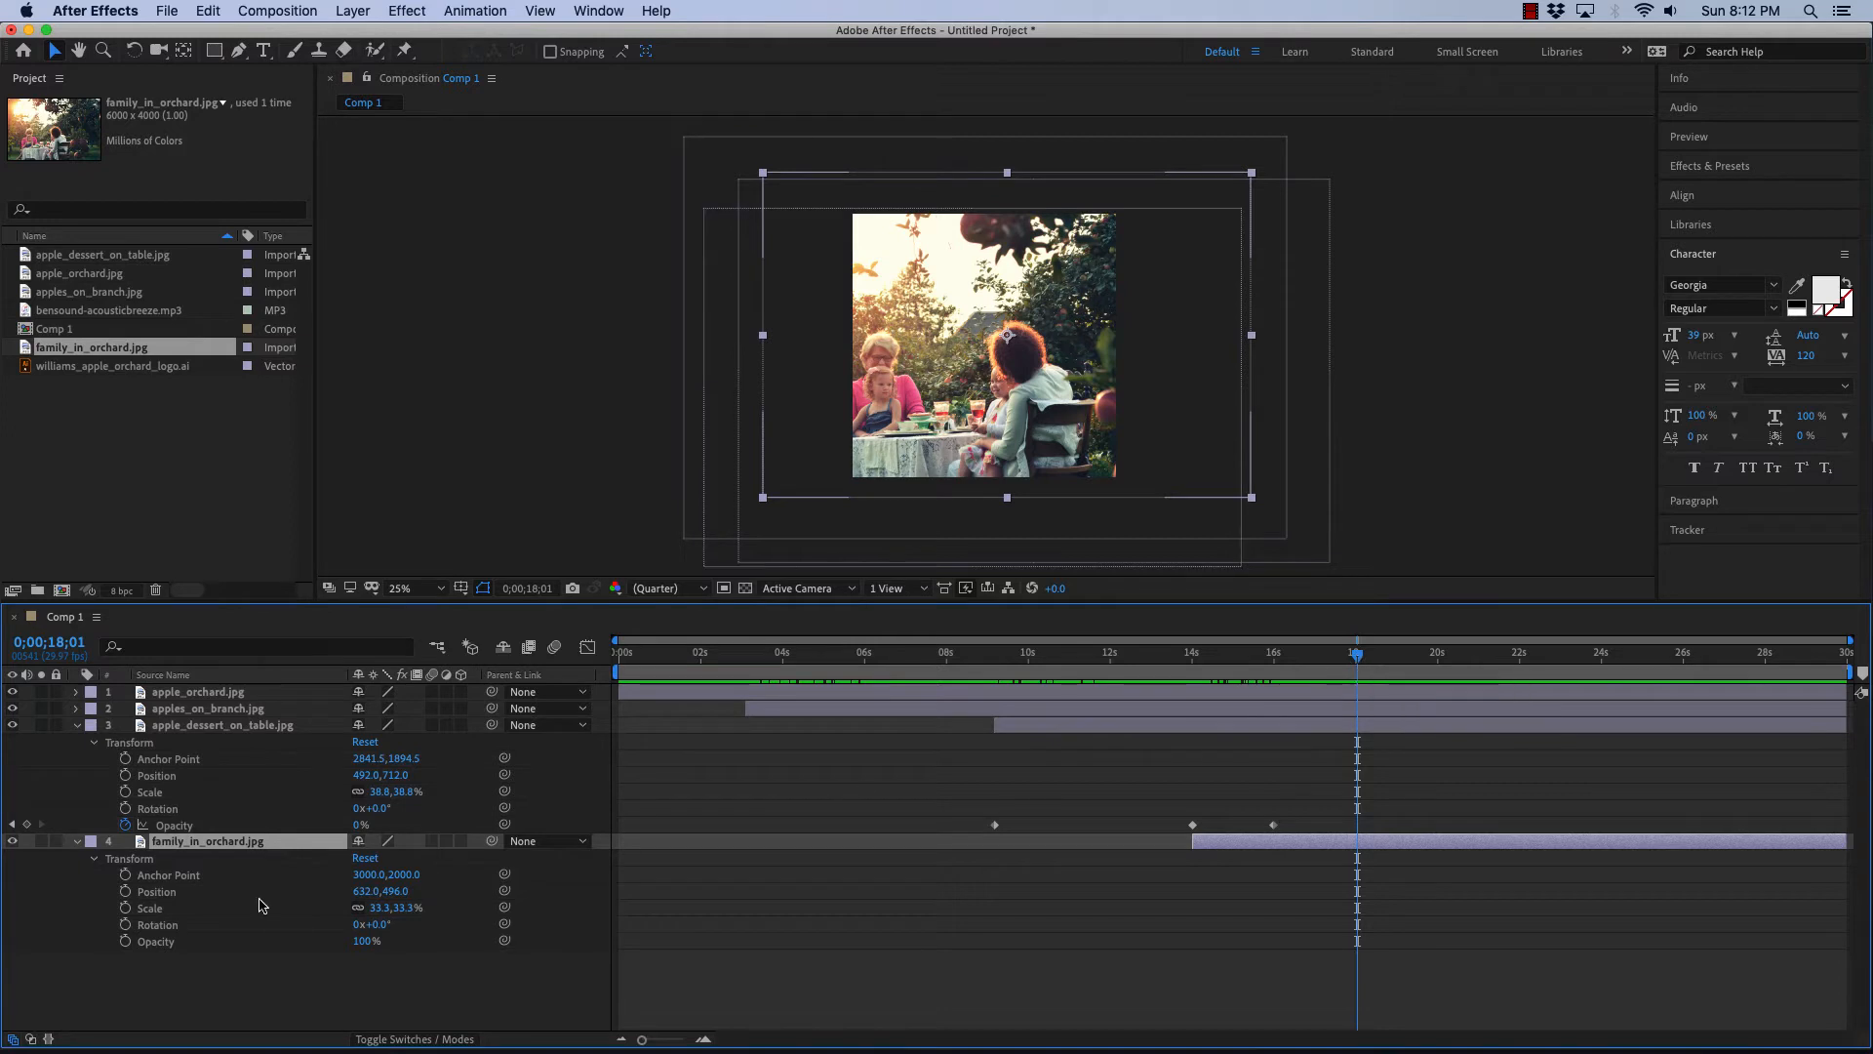
pyautogui.click(125, 908)
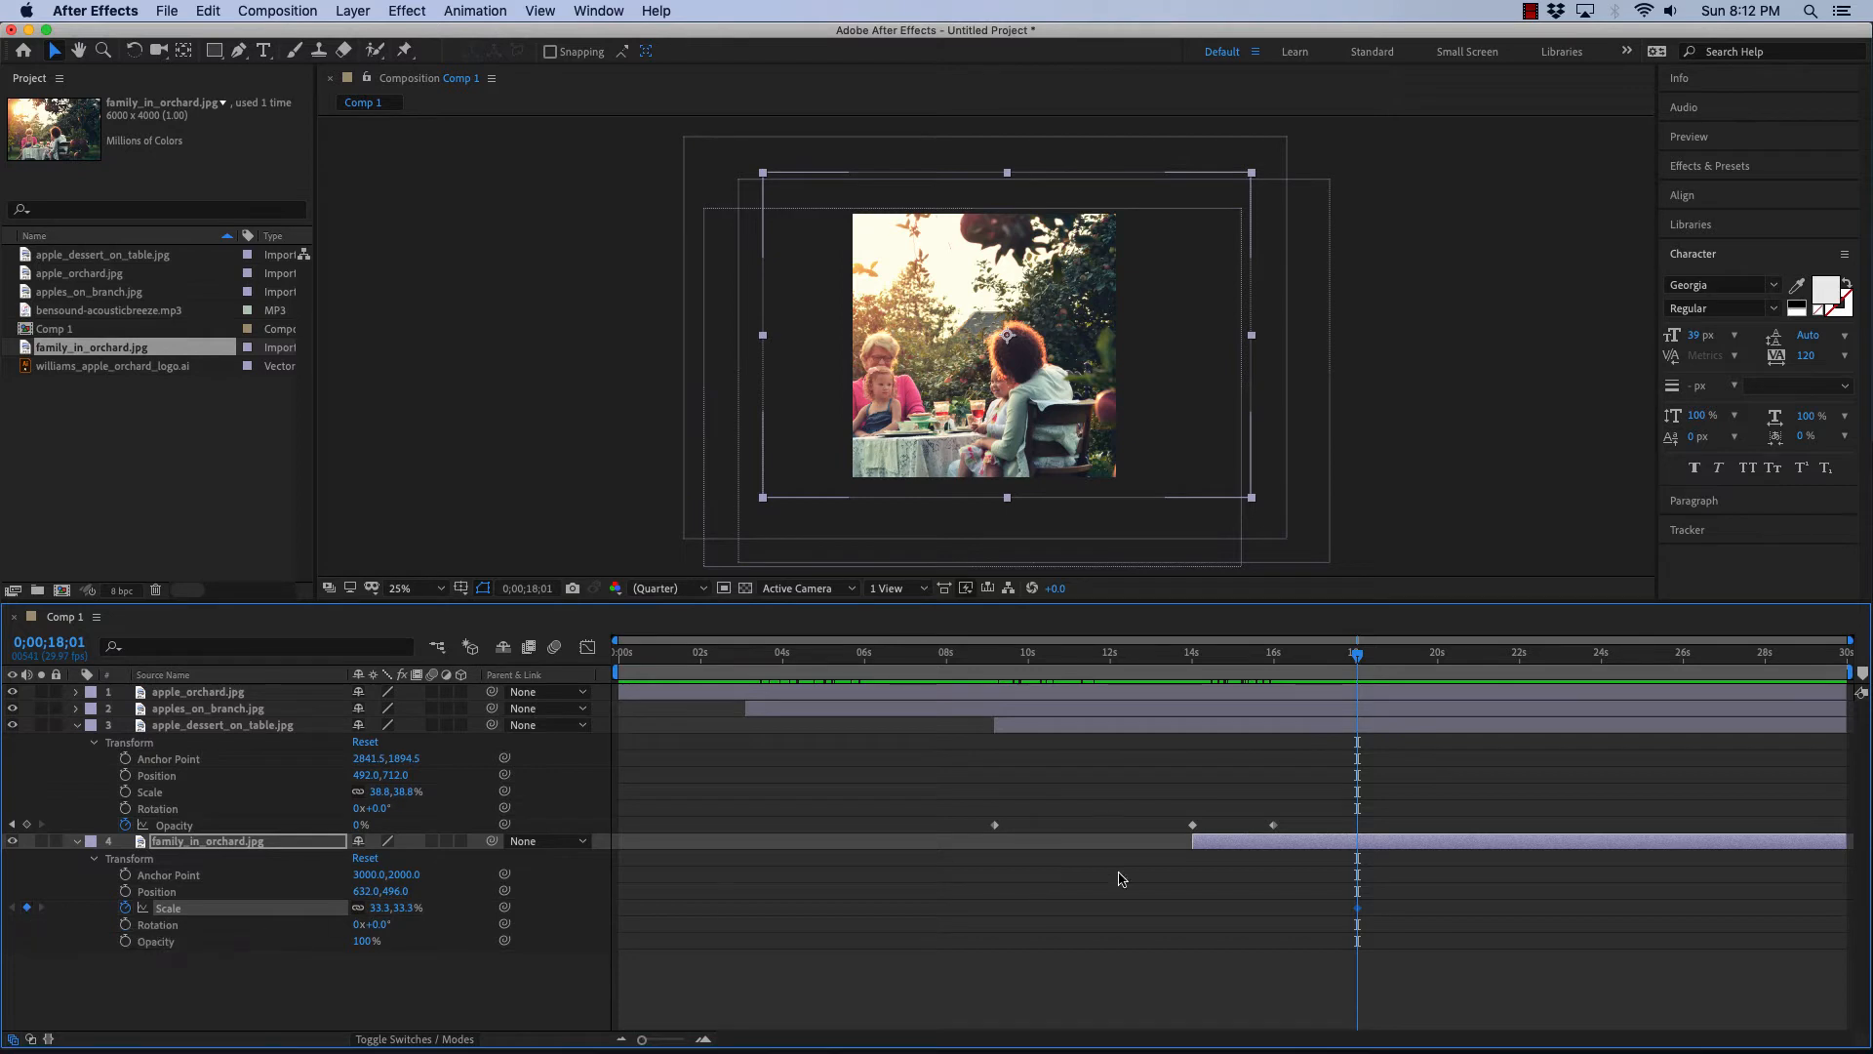
pyautogui.moveTo(1360, 659); pyautogui.dragTo(1521, 663)
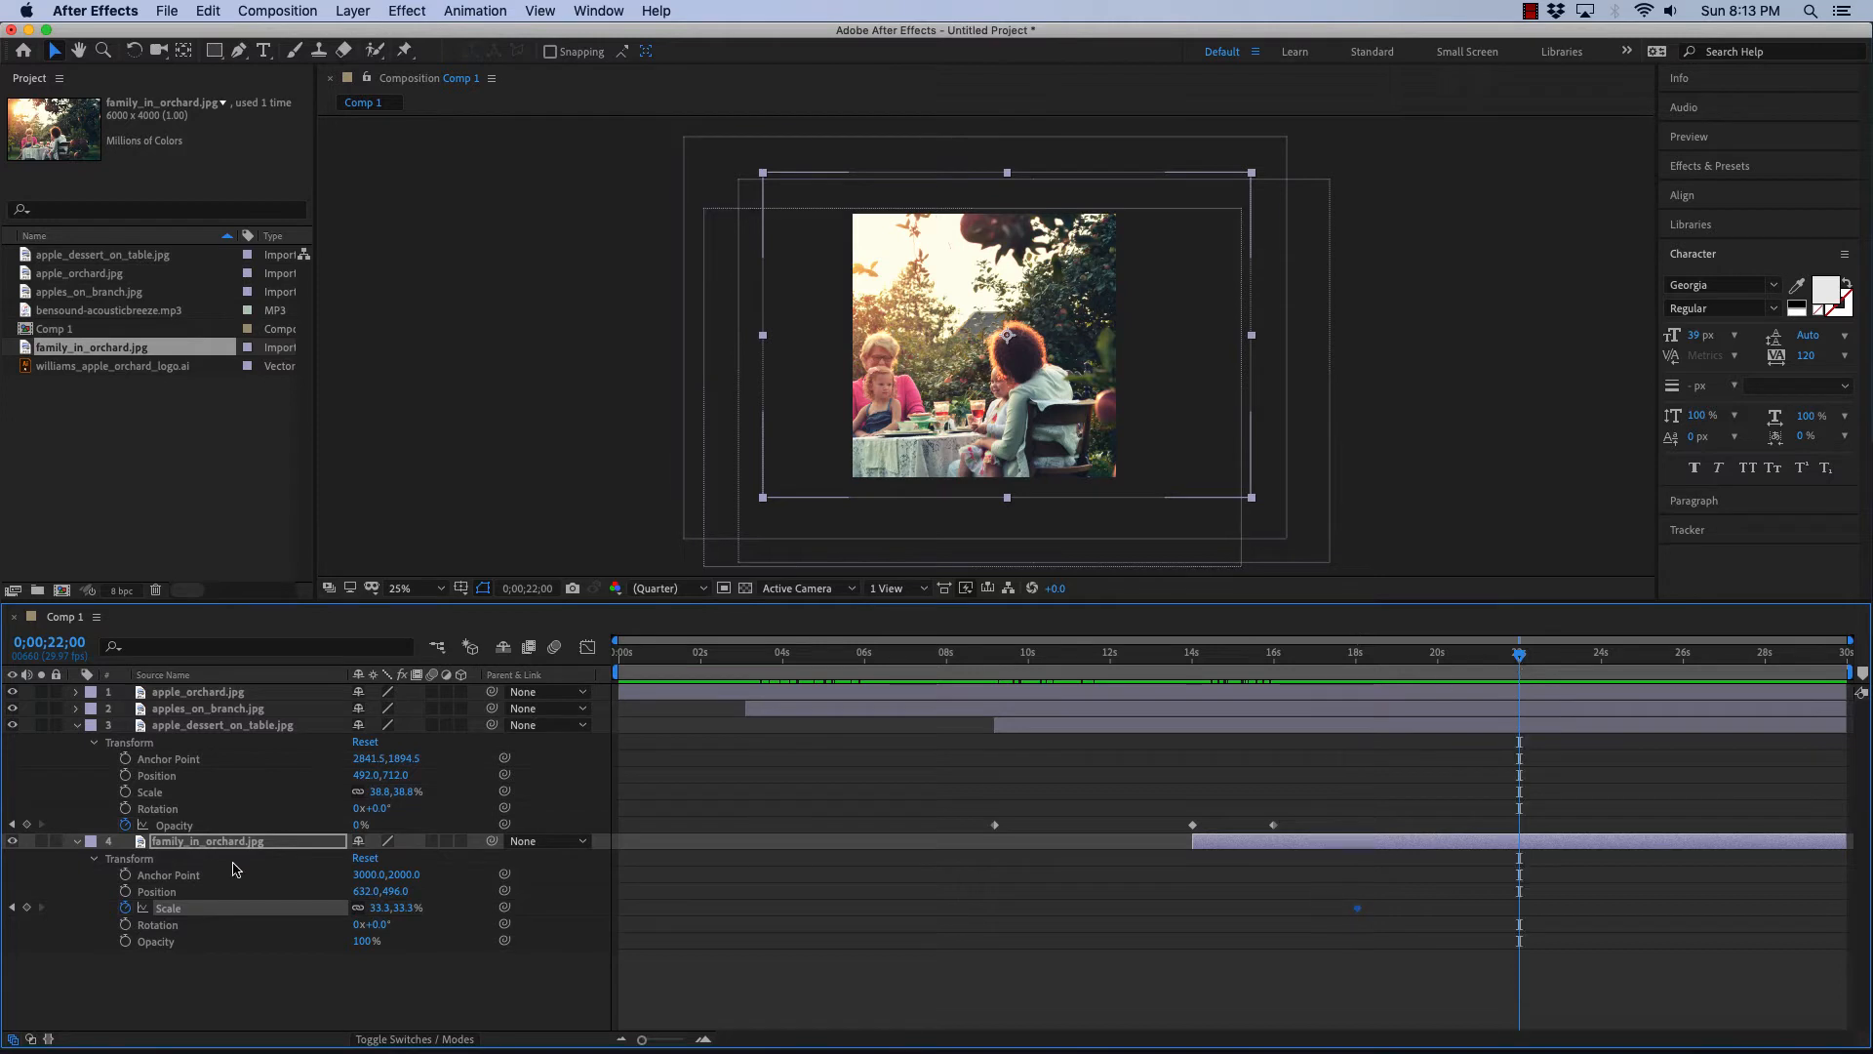
pyautogui.click(26, 907)
pyautogui.moveTo(377, 907); pyautogui.dragTo(391, 908)
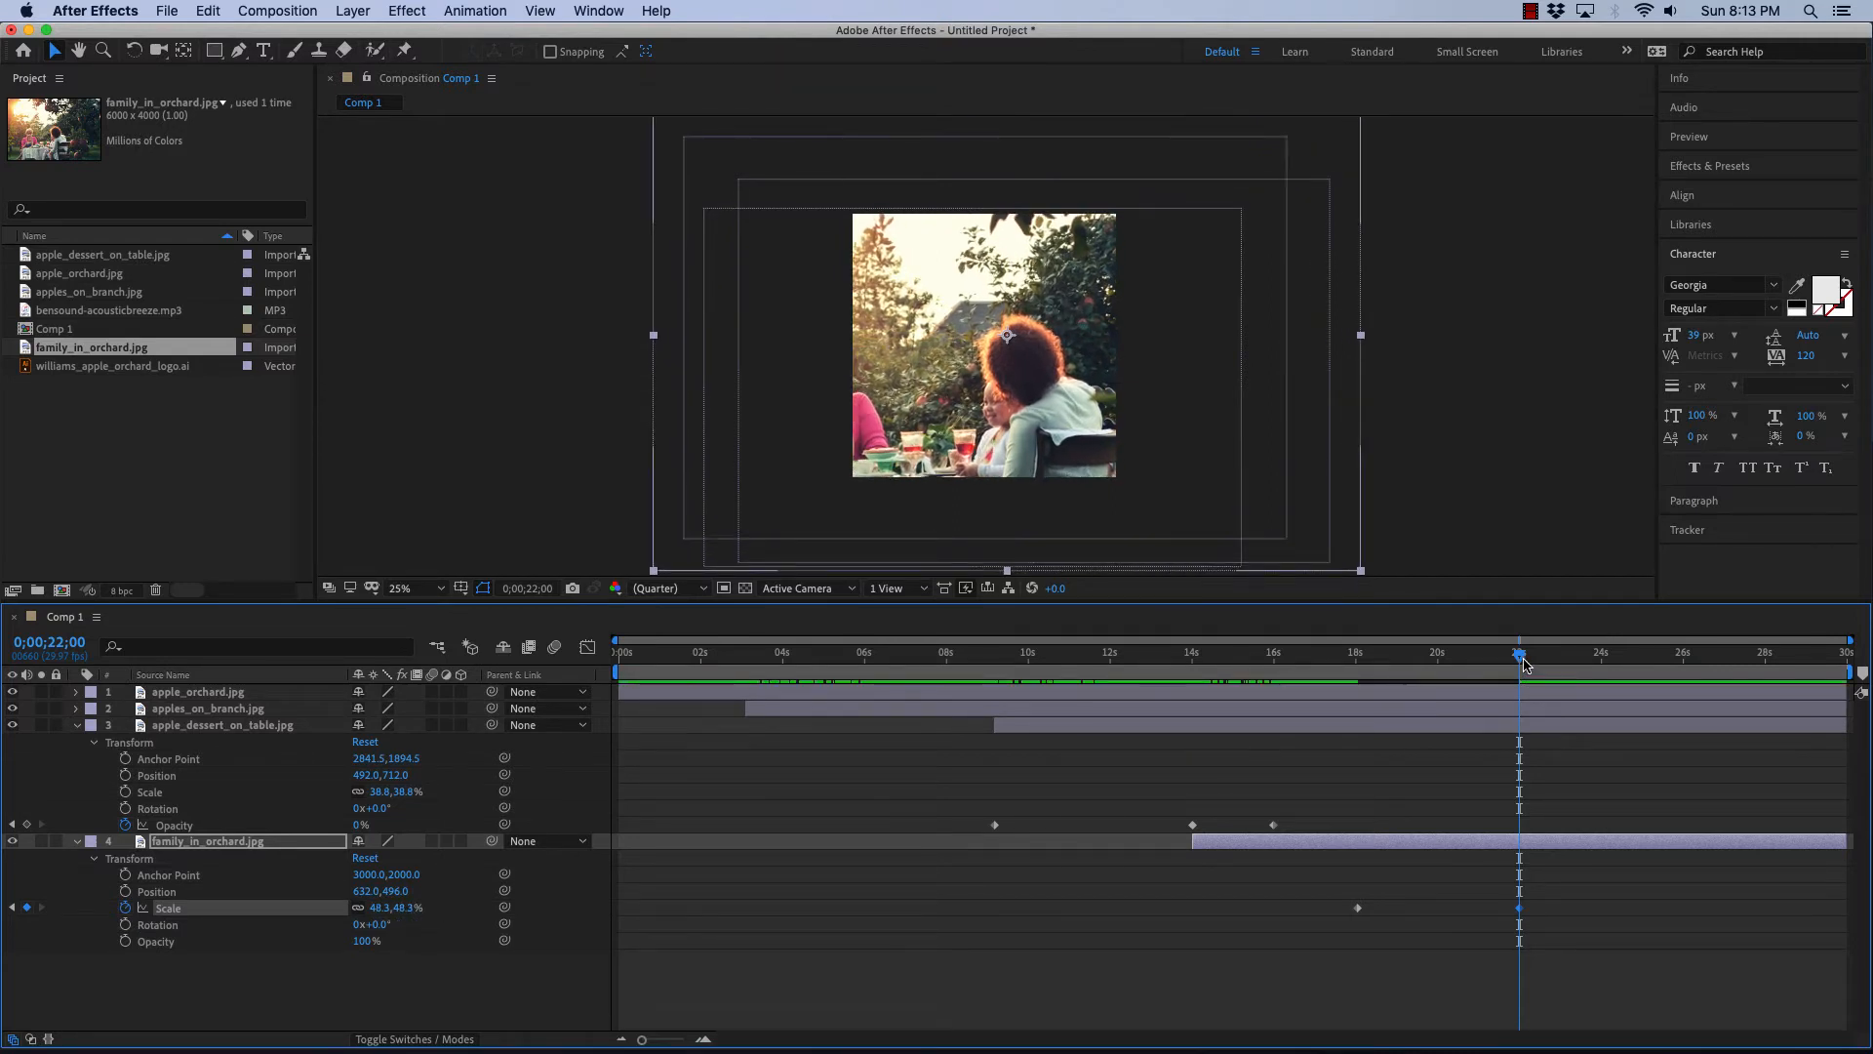
# - Add position keyframes to the family_in_orchard.jpg layer at 0;00;18;01 and 0;00;22;00
pyautogui.moveTo(1519, 653); pyautogui.dragTo(1357, 673)
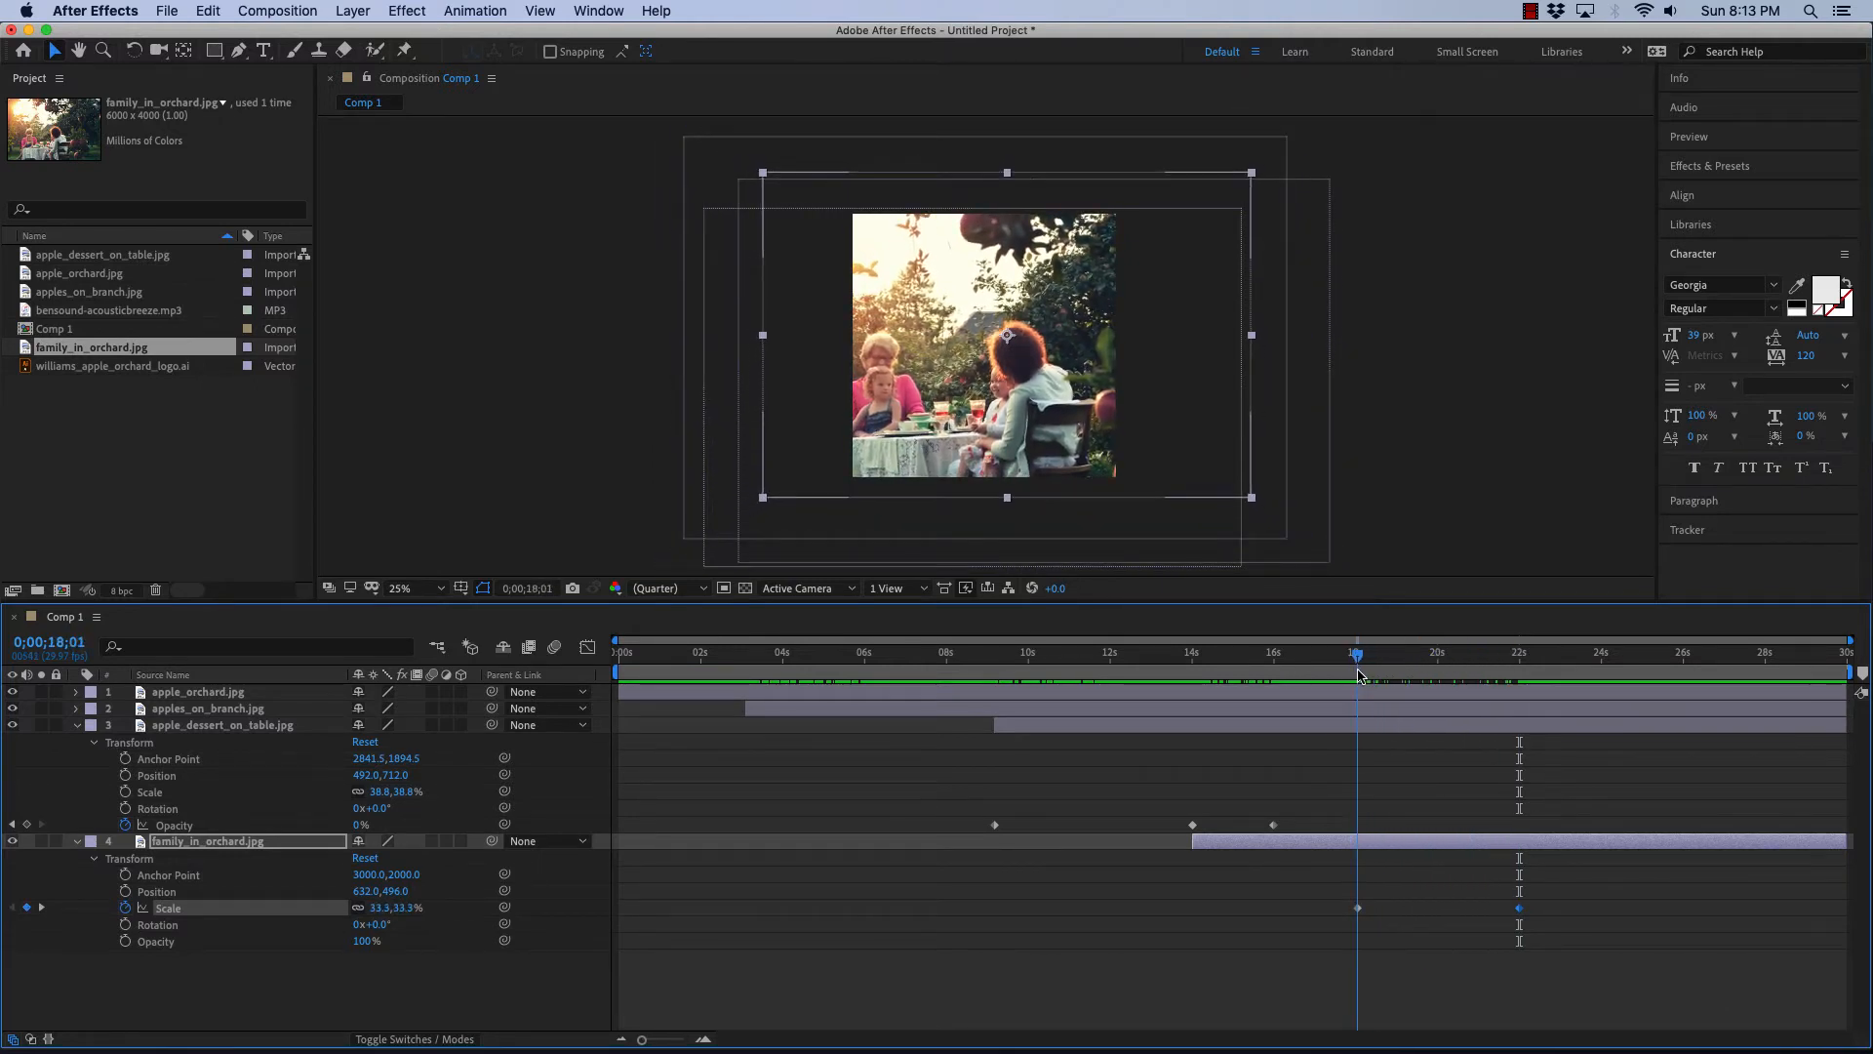
pyautogui.click(125, 891)
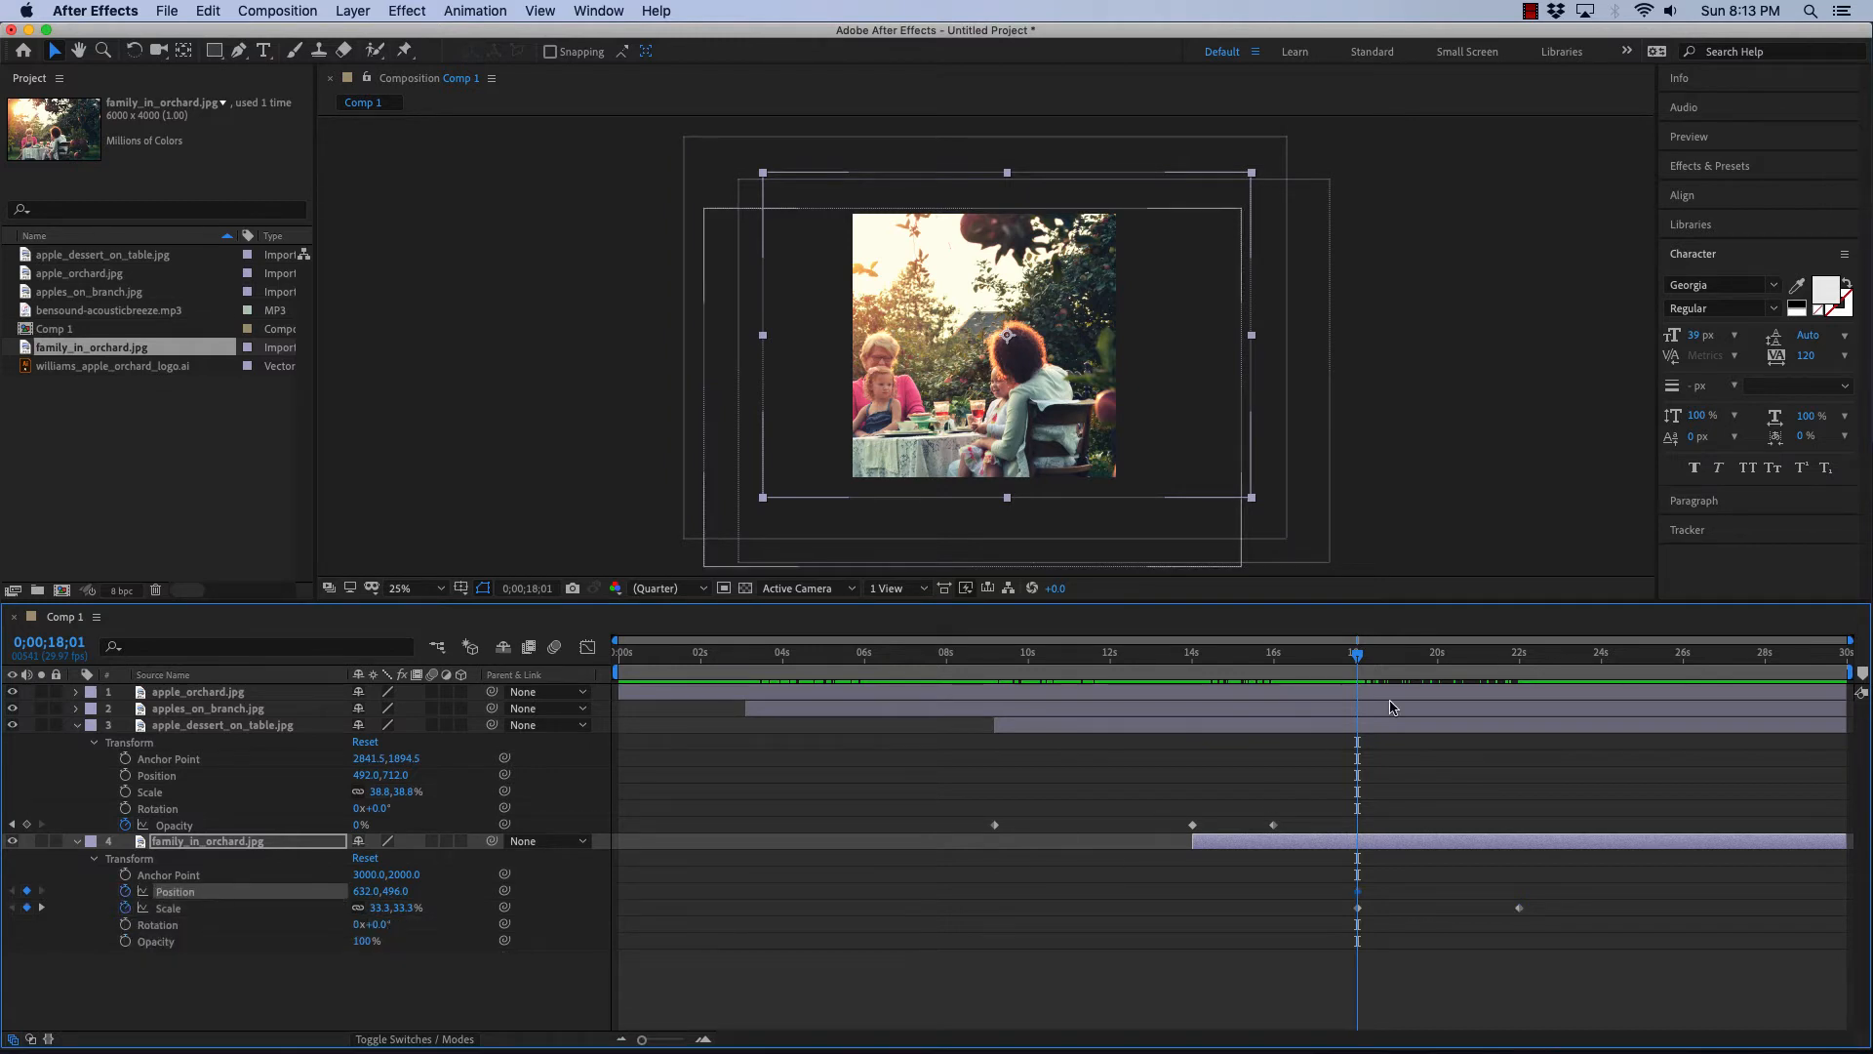
pyautogui.moveTo(1359, 662); pyautogui.dragTo(1522, 665)
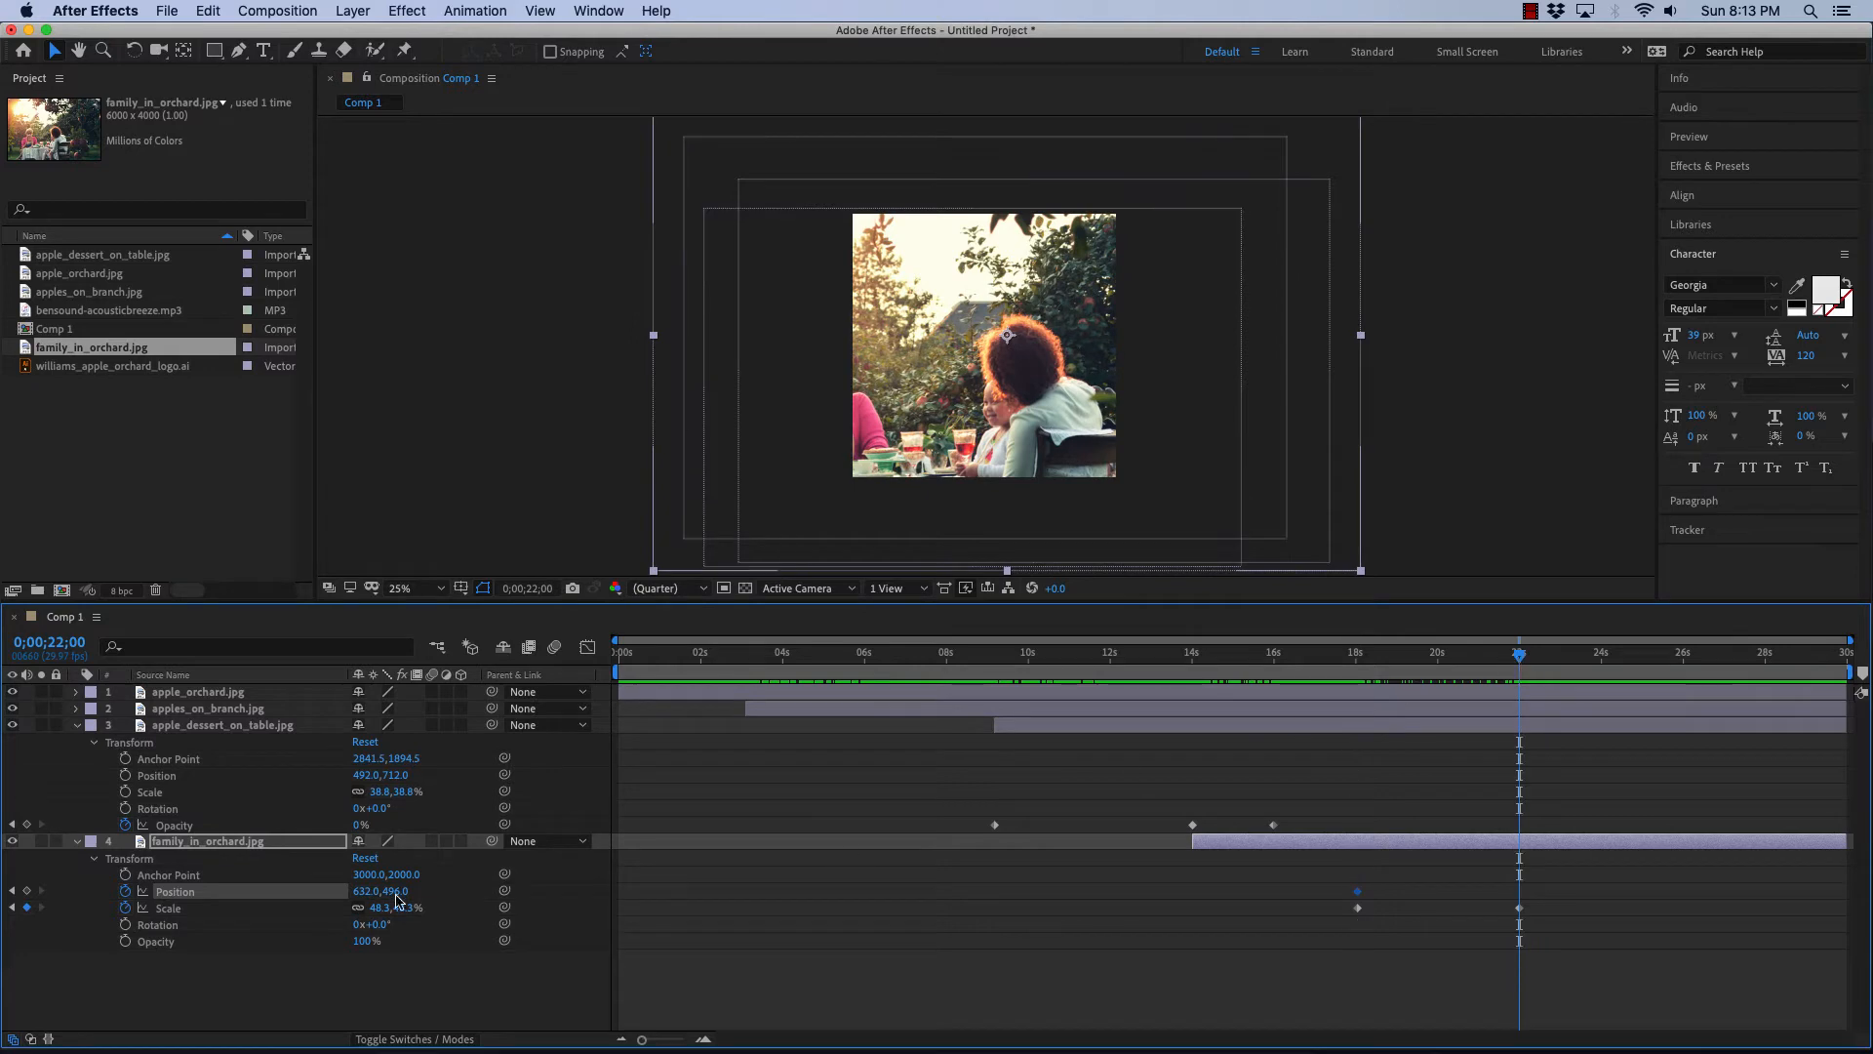
pyautogui.click(26, 889)
# - Shift family_in_orchard.jpg right and up to position 992, 416 at the 0;00;22;00 keyframe, framing the woman and child at the table
pyautogui.hotkey('shift', 'Right')
pyautogui.hotkey('shift', 'Right')
pyautogui.hotkey('shift', 'Right')
pyautogui.hotkey('shift', 'Right')
pyautogui.hotkey('shift', 'Right')
pyautogui.hotkey('shift', 'Right')
pyautogui.hotkey('shift', 'Right')
pyautogui.hotkey('shift', 'Right')
pyautogui.hotkey('shift', 'Right')
pyautogui.hotkey('shift', 'Right')
pyautogui.hotkey('shift', 'Right')
pyautogui.hotkey('shift', 'Right')
pyautogui.hotkey('shift', 'Right')
pyautogui.hotkey('shift', 'Right')
pyautogui.hotkey('shift', 'Right')
pyautogui.hotkey('shift', 'Right')
pyautogui.hotkey('shift', 'Right')
pyautogui.hotkey('shift', 'Right')
pyautogui.hotkey('shift', 'Right')
pyautogui.hotkey('shift', 'Right')
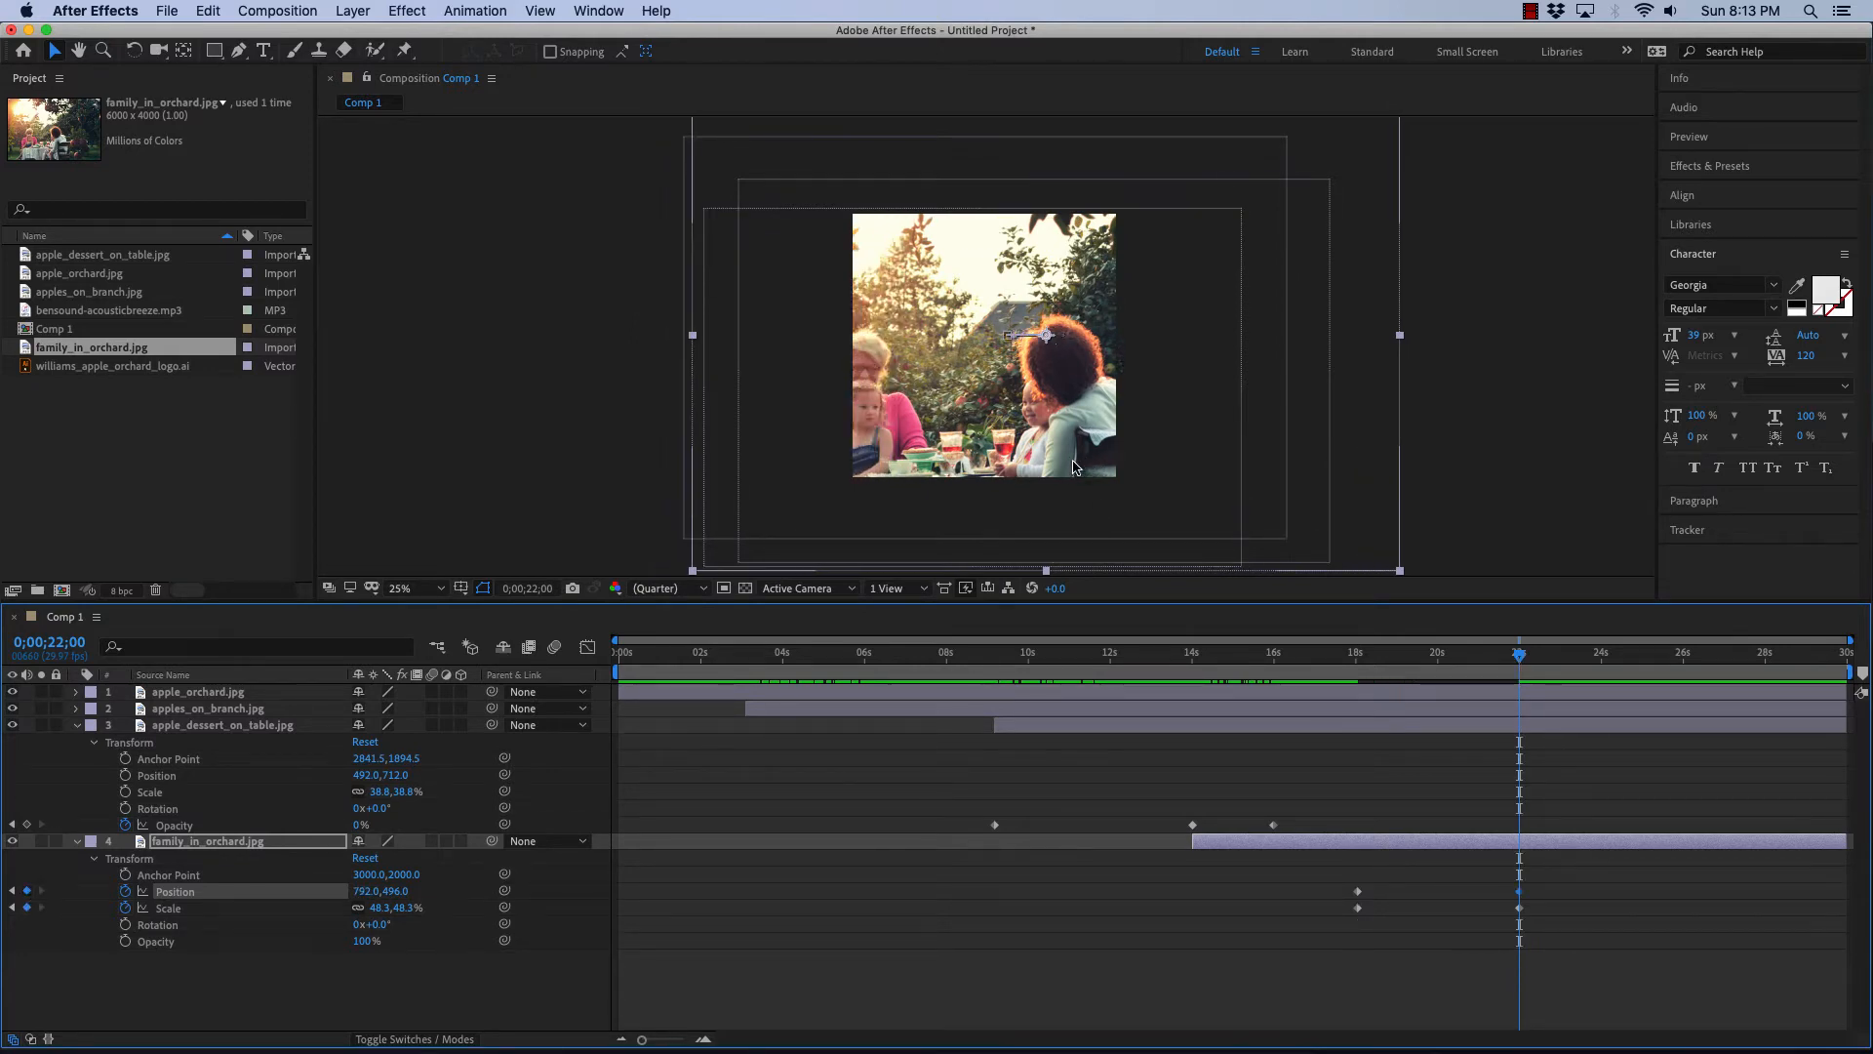
pyautogui.hotkey('shift', 'Up')
pyautogui.hotkey('shift', 'Up')
pyautogui.hotkey('shift', 'Up')
pyautogui.hotkey('shift', 'Up')
pyautogui.hotkey('shift', 'Up')
pyautogui.hotkey('shift', 'Up')
pyautogui.hotkey('shift', 'Up')
pyautogui.hotkey('shift', 'Up')
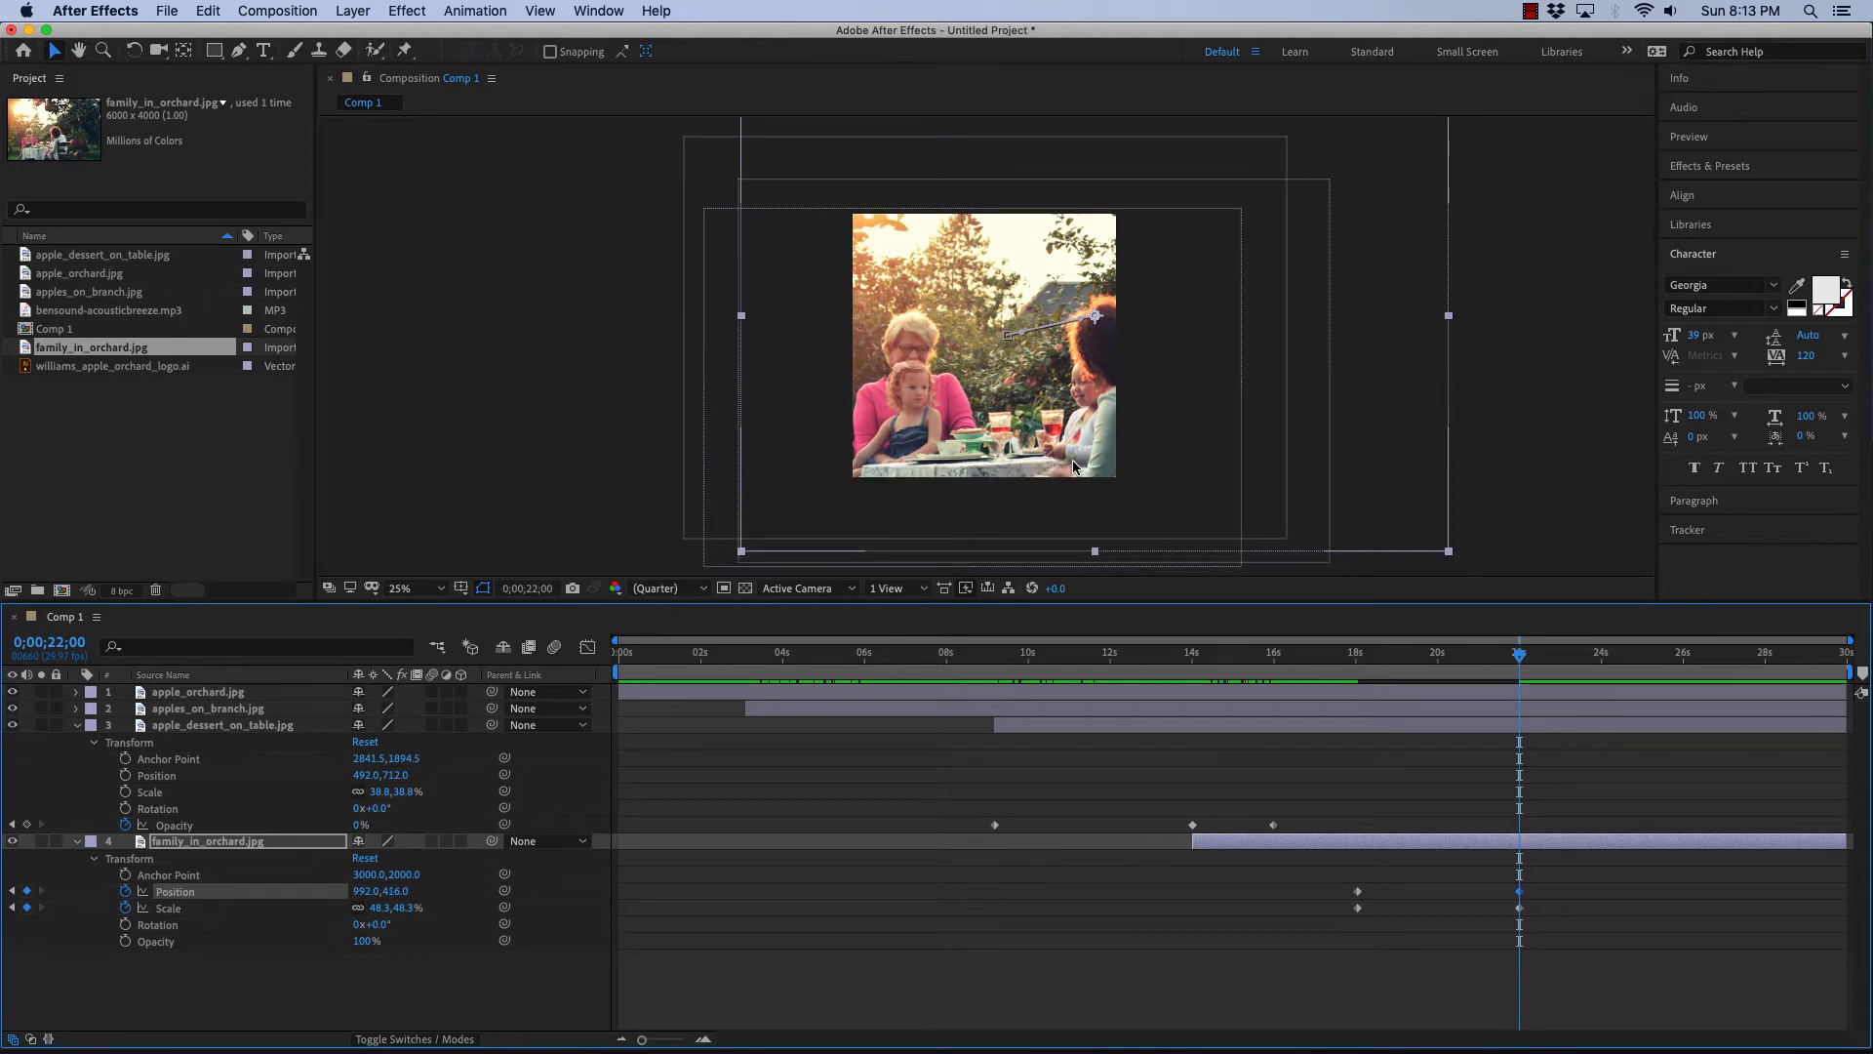
pyautogui.hotkey('shift', 'Up')
pyautogui.hotkey('shift', 'Up')
pyautogui.hotkey('shift', 'Up')
pyautogui.hotkey('shift', 'Up')
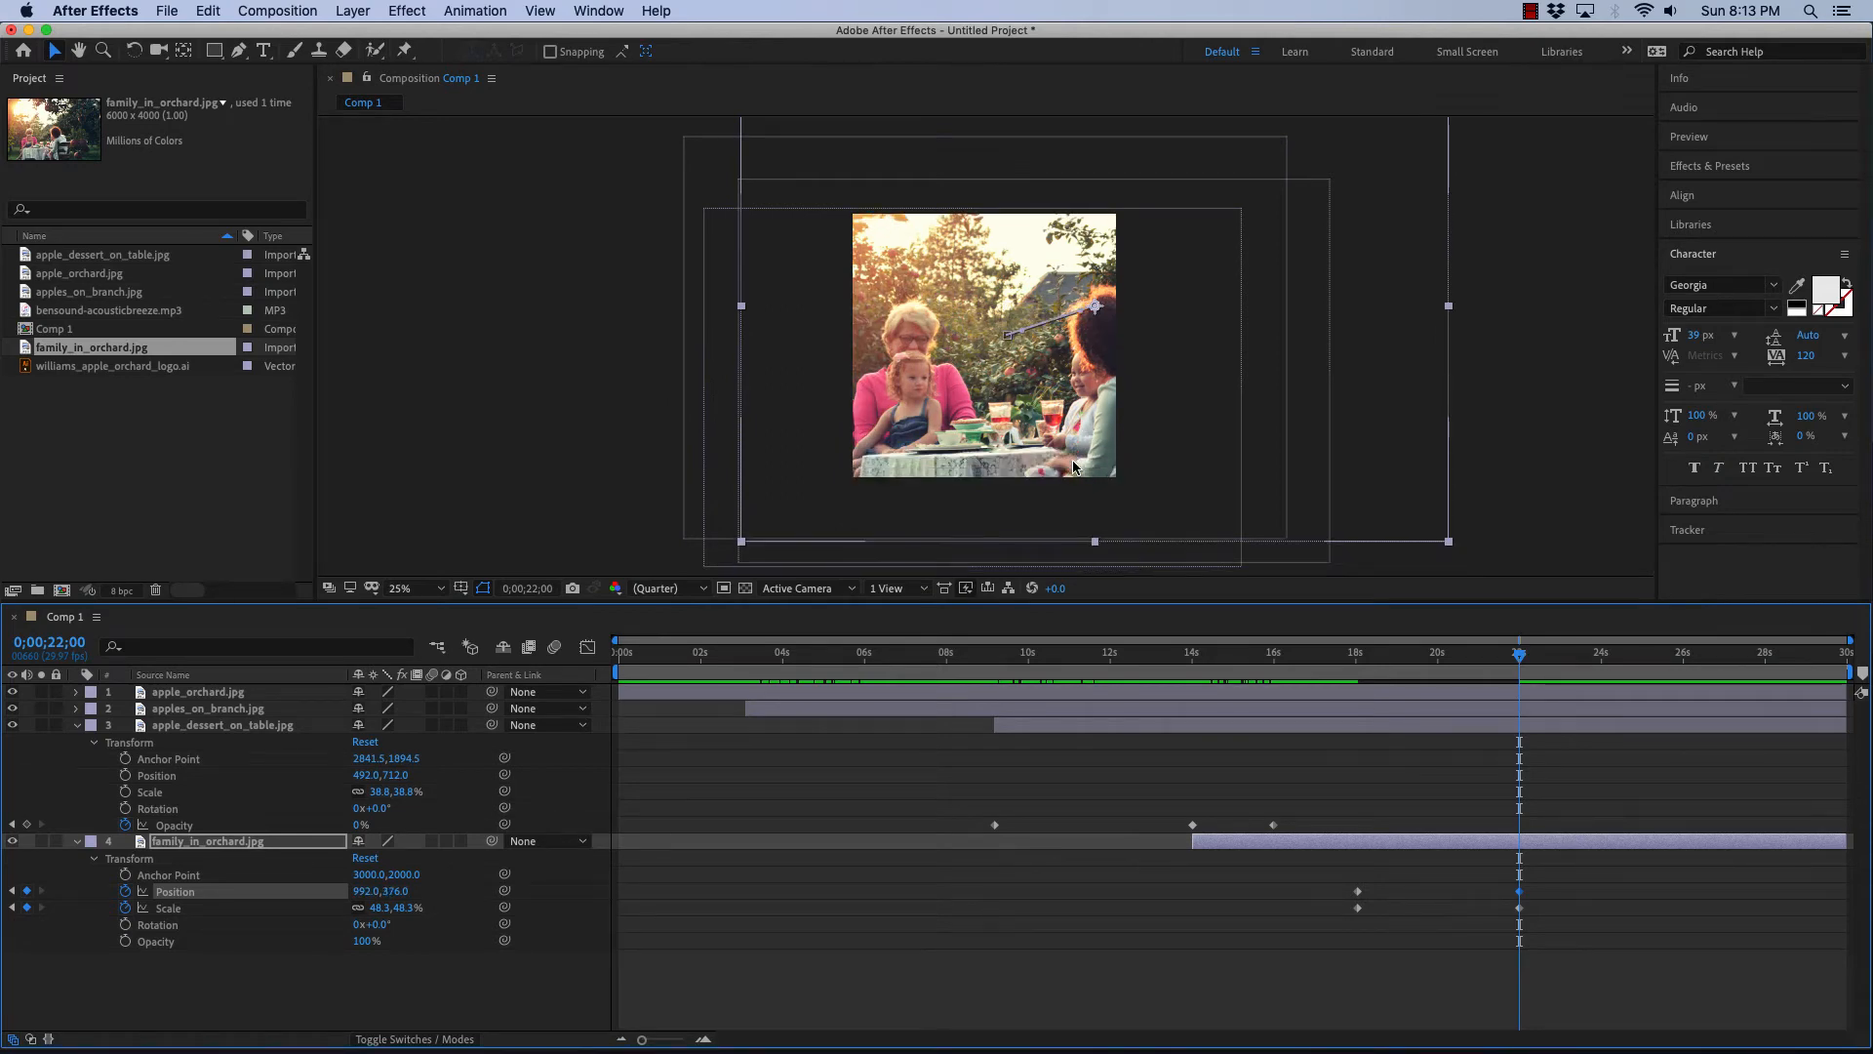
pyautogui.hotkey('shift', 'Down')
pyautogui.hotkey('shift', 'Down')
pyautogui.hotkey('shift', 'Down')
pyautogui.hotkey('shift', 'Down')
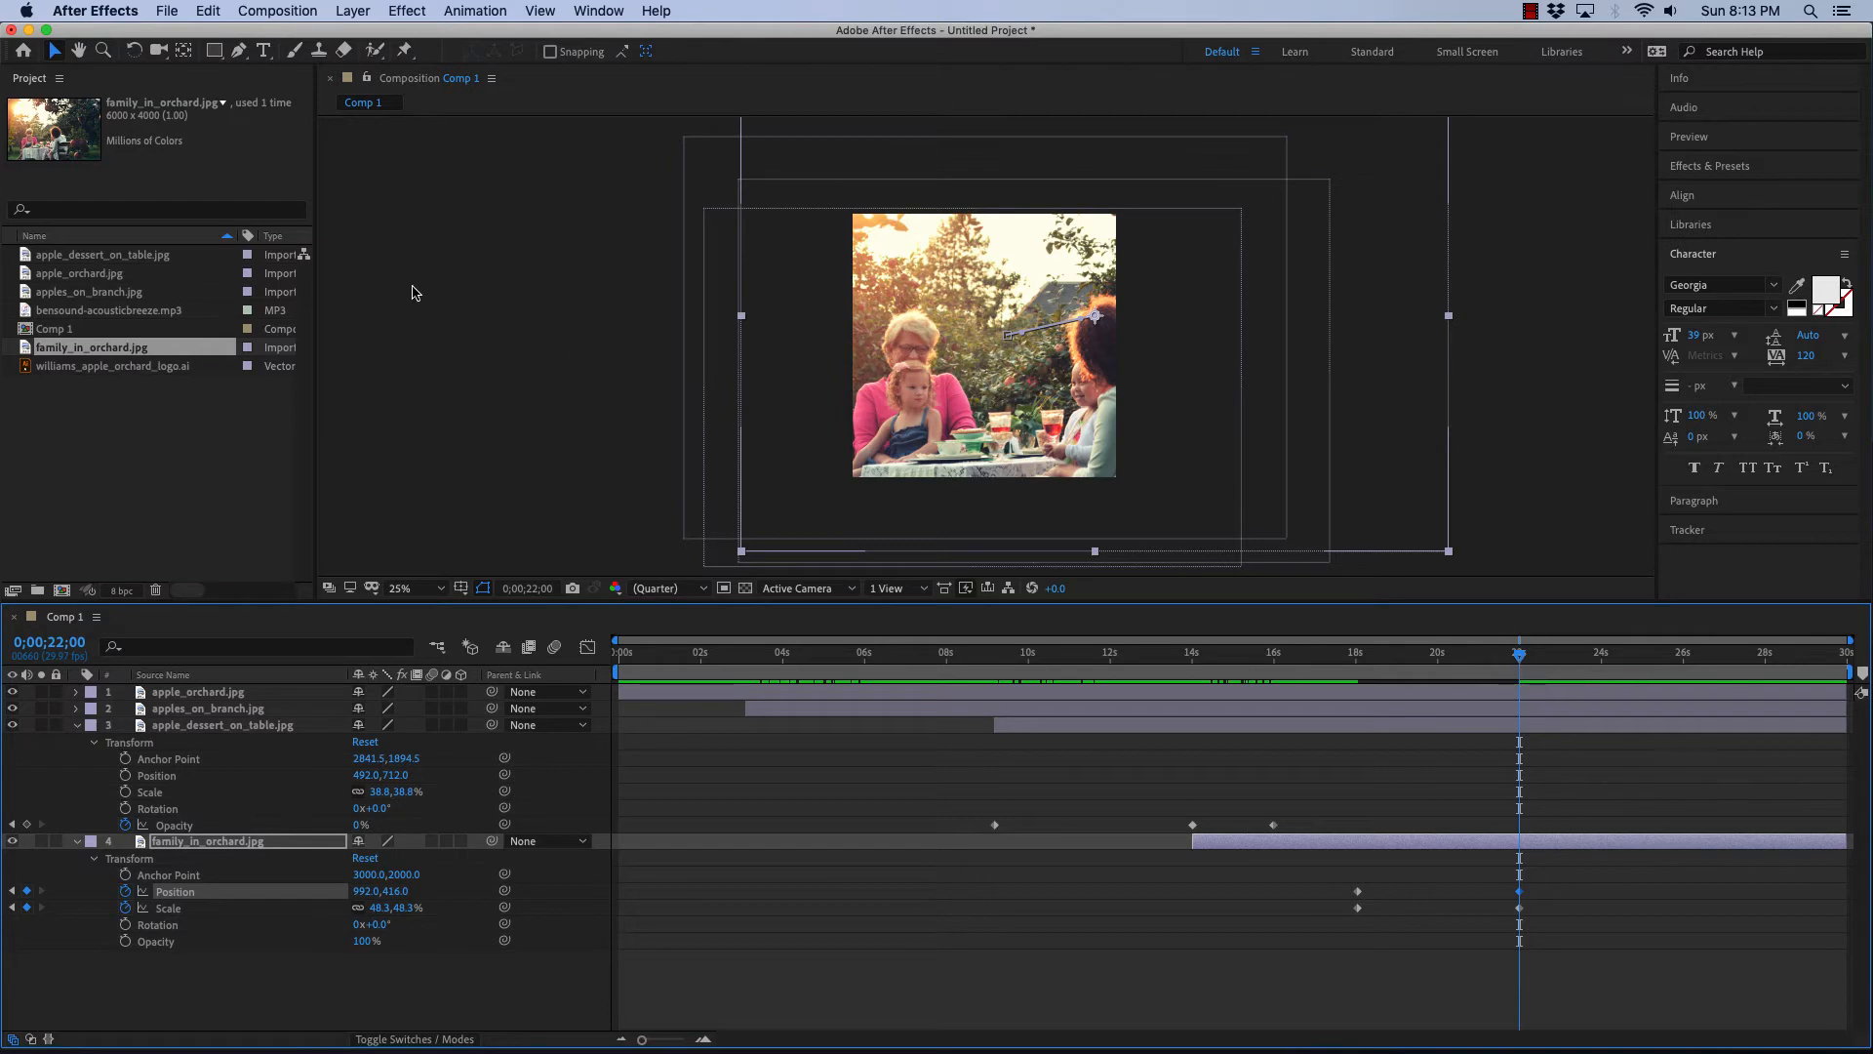
# - Save the project as williams_orchard_square_video.aep in the williams_orchard_square_video folder
pyautogui.click(164, 10)
pyautogui.click(204, 183)
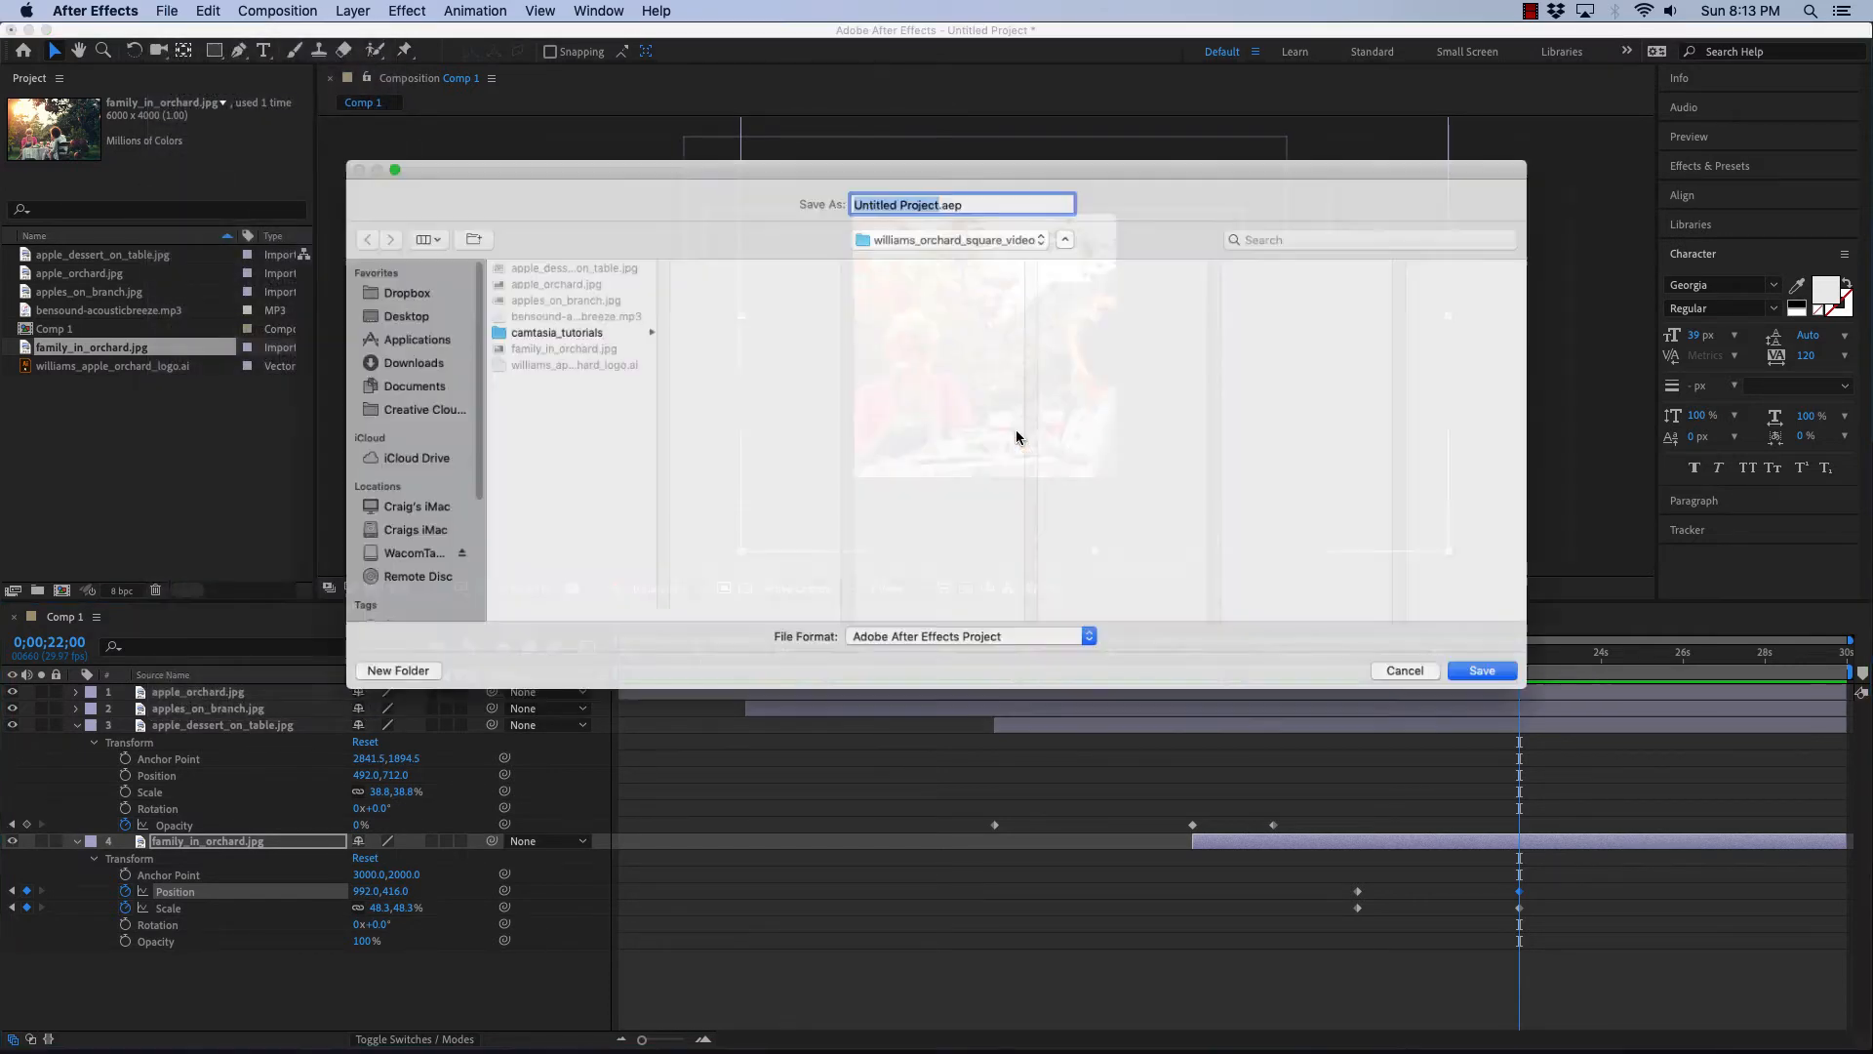
pyautogui.write('williams_orchard_square_video')
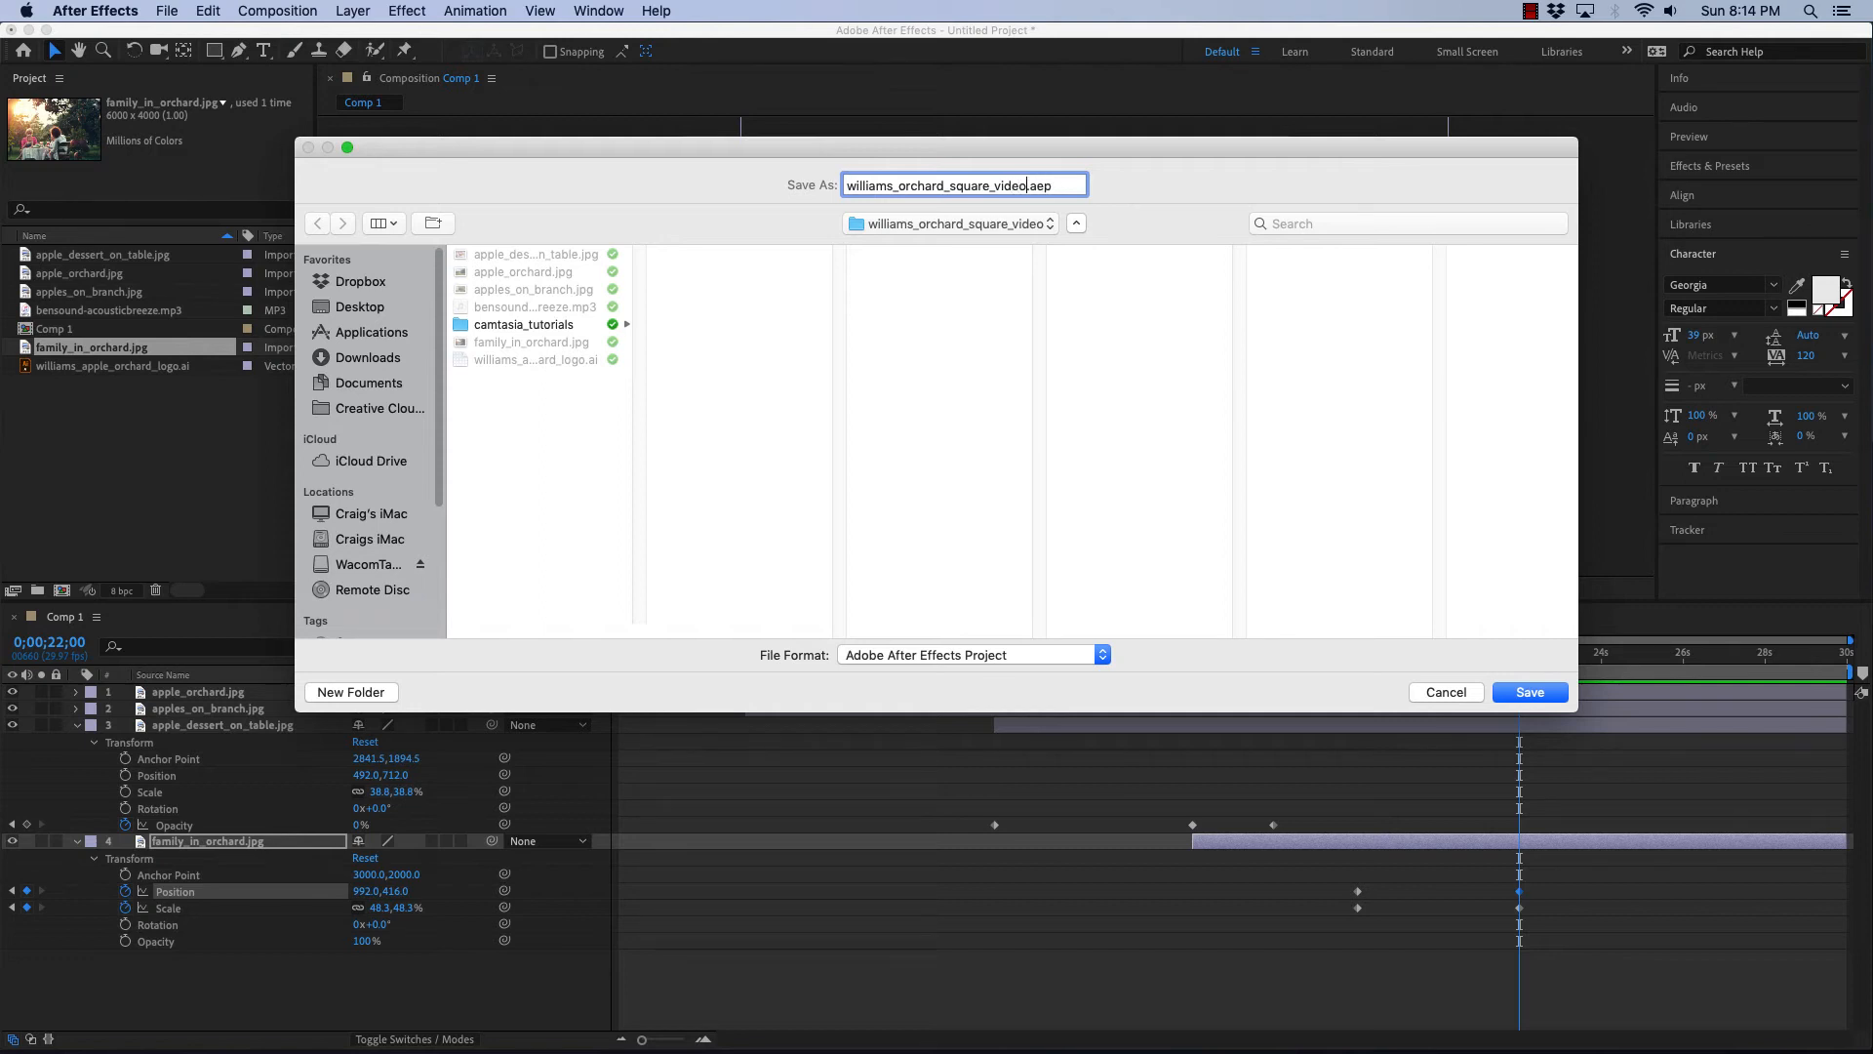
pyautogui.click(892, 224)
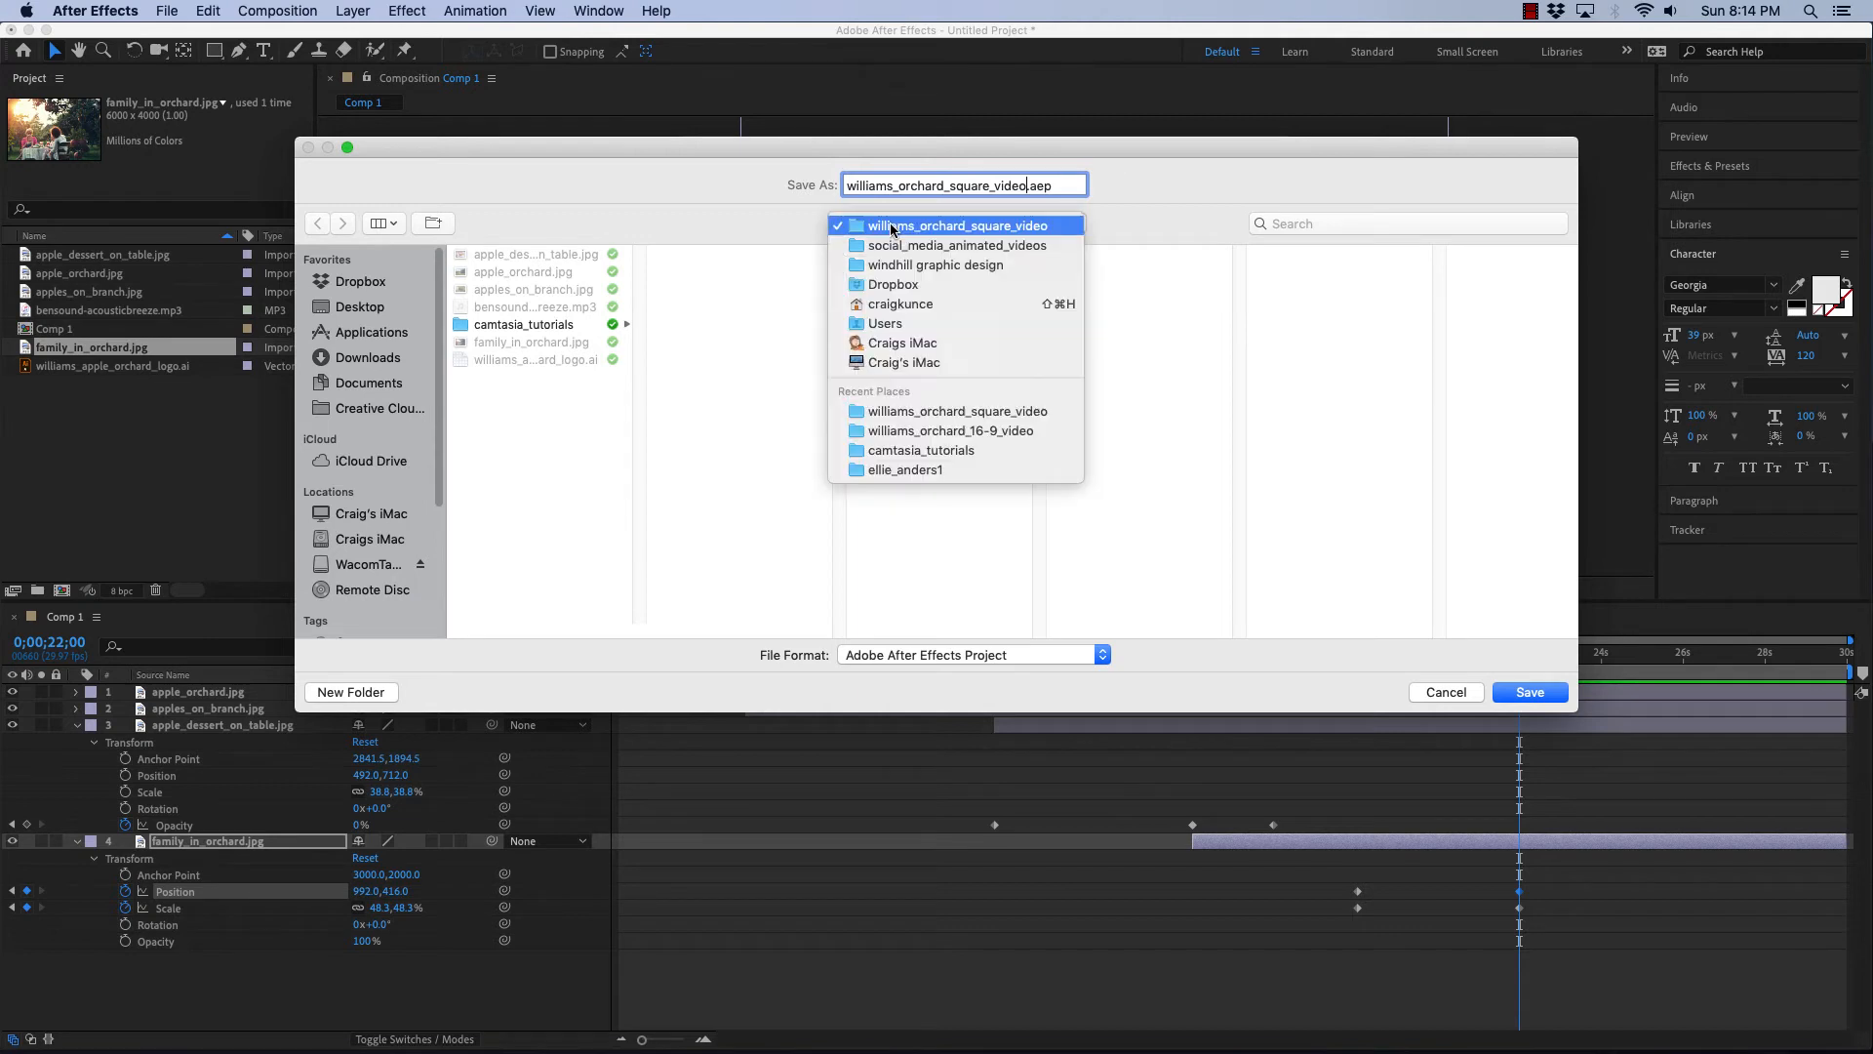
pyautogui.click(892, 226)
pyautogui.click(1508, 693)
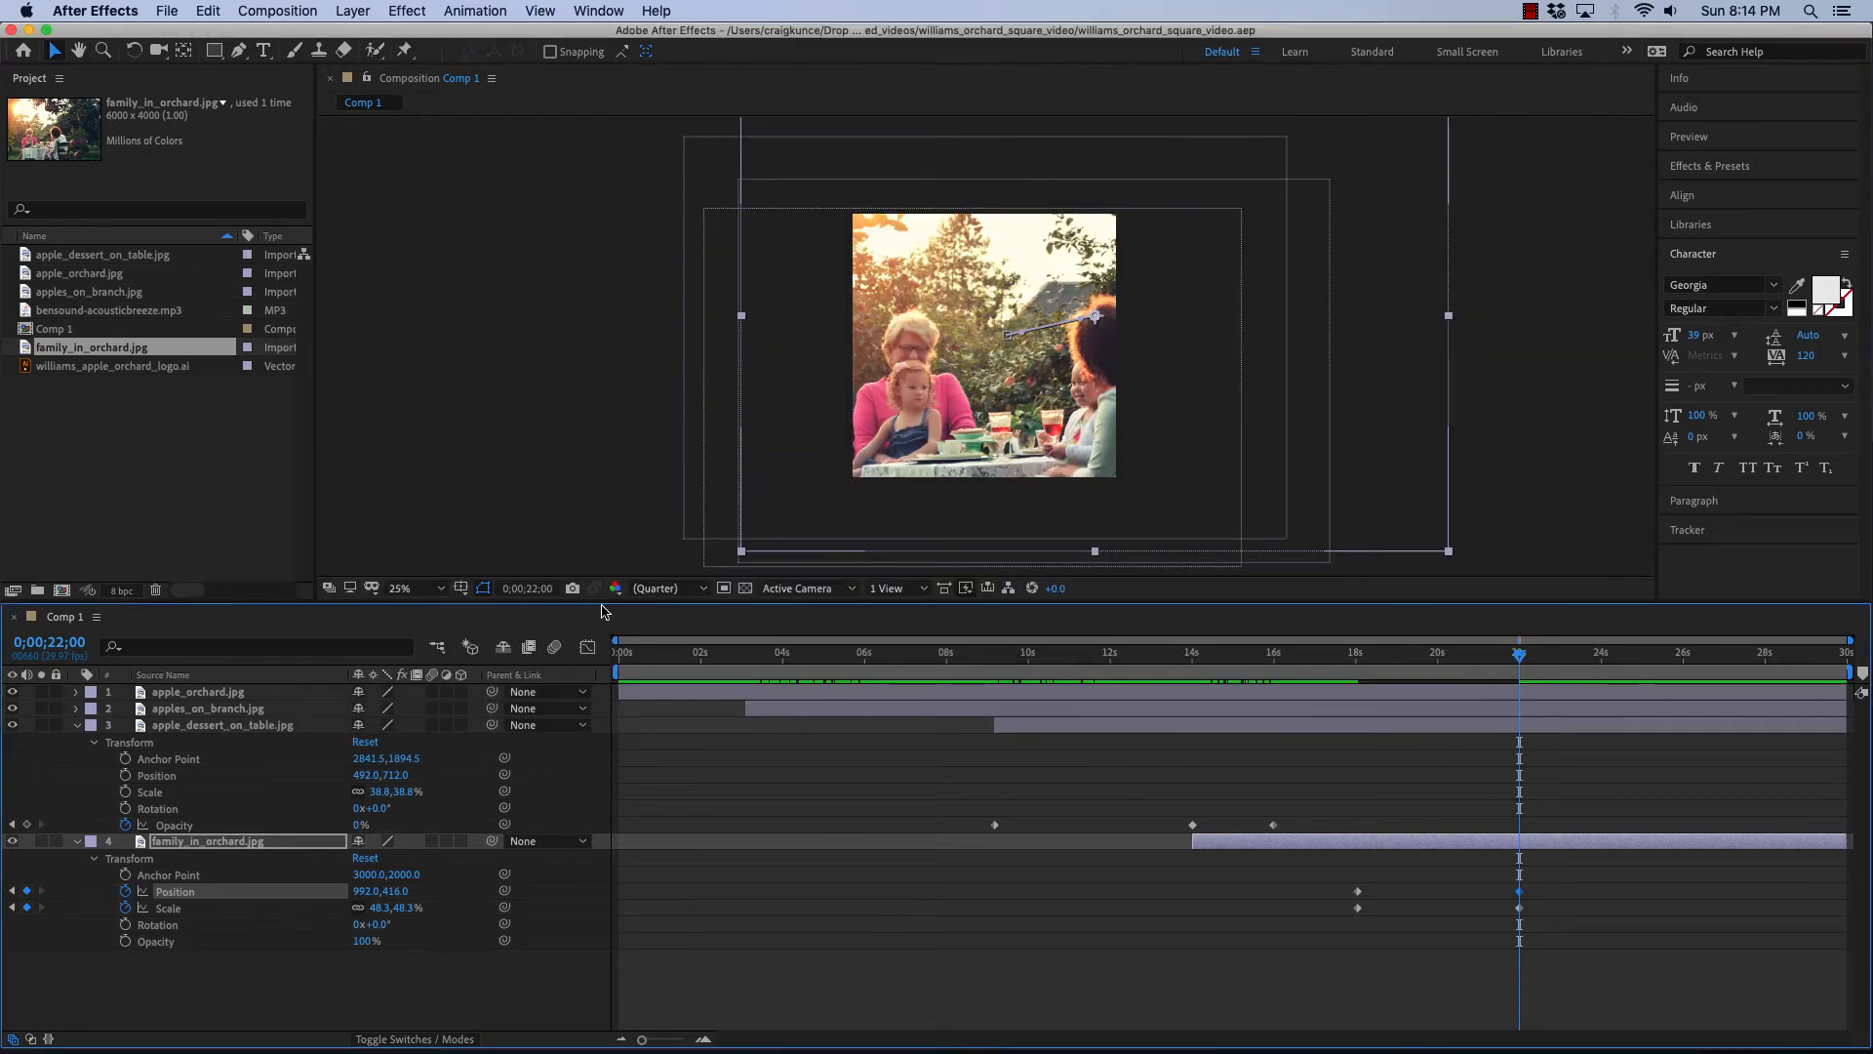
# - Move the playhead back to 0;00;06;00 and collapse the properties of the apple_dessert_on_table.jpg and family_in_orchard.jpg layers
pyautogui.moveTo(1519, 654); pyautogui.dragTo(862, 673)
pyautogui.click(489, 489)
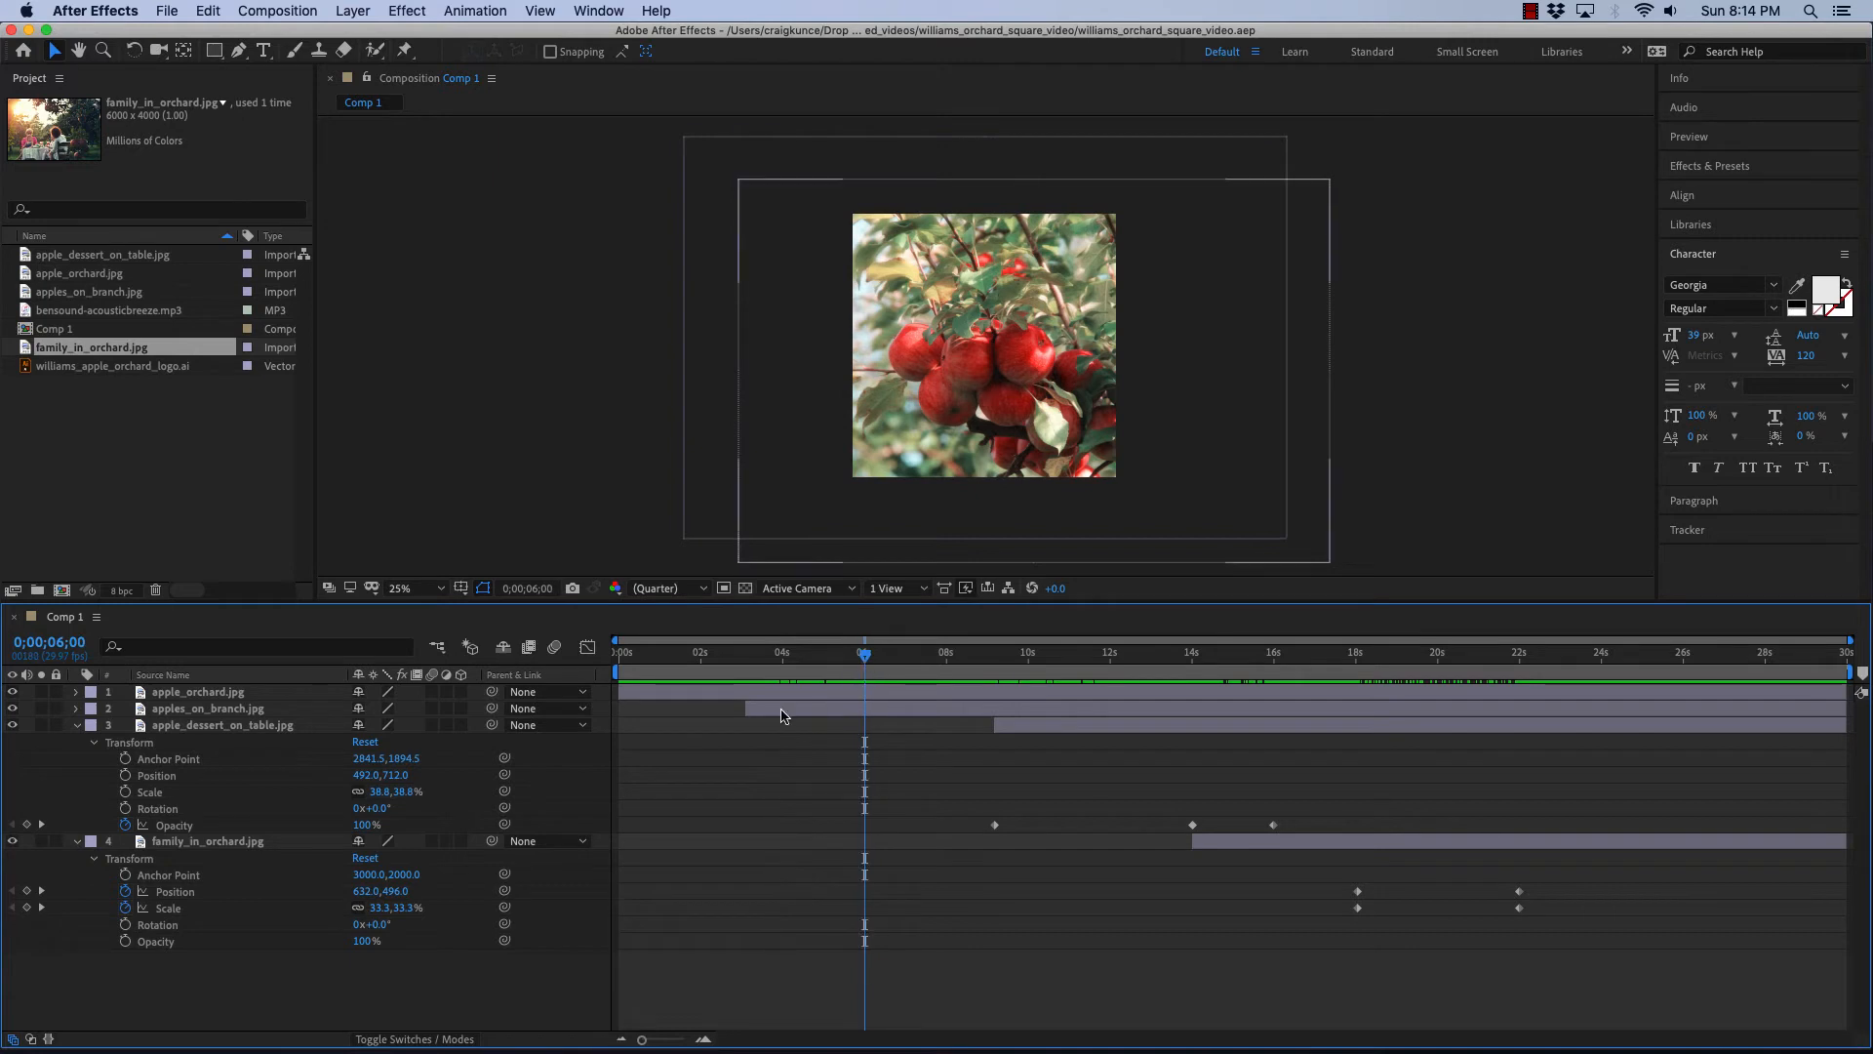
pyautogui.click(78, 726)
pyautogui.click(77, 745)
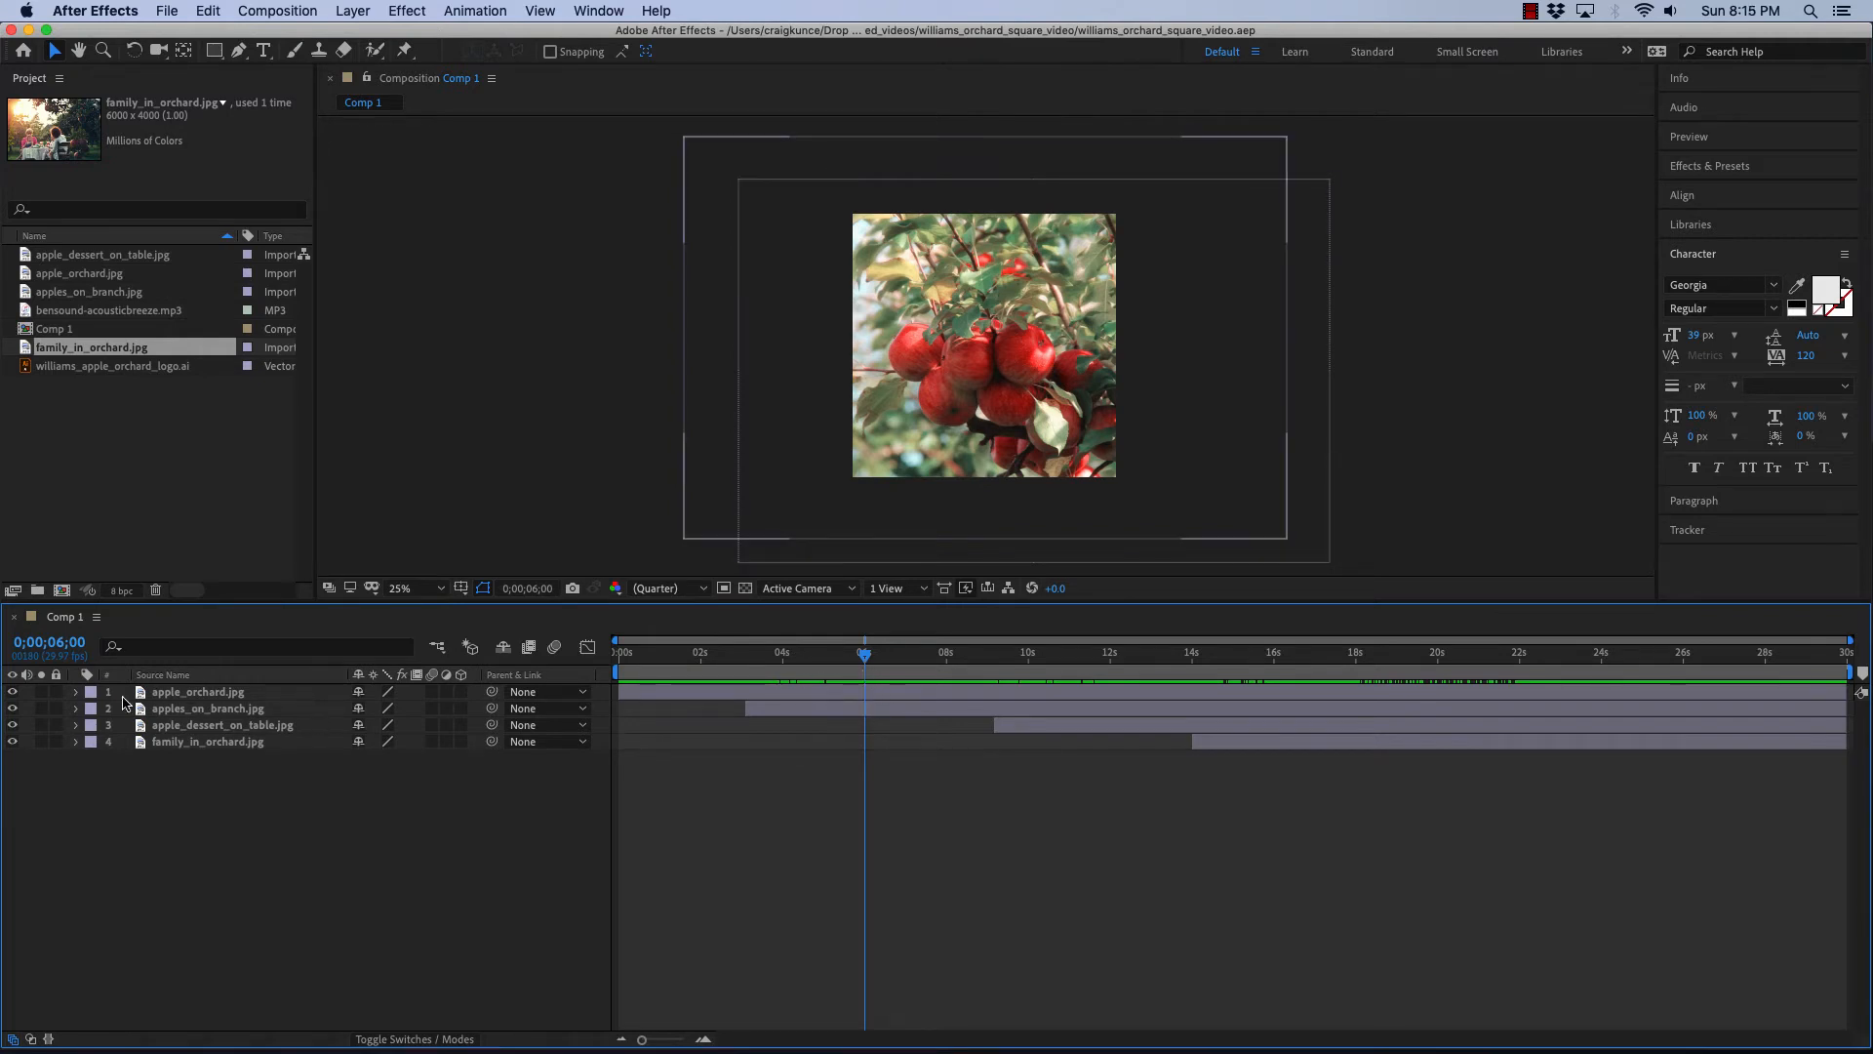
# - Trim the end of the apple_orchard.jpg layer to its last opacity keyframe at 0;00;06;01, and collapse its properties
pyautogui.click(77, 693)
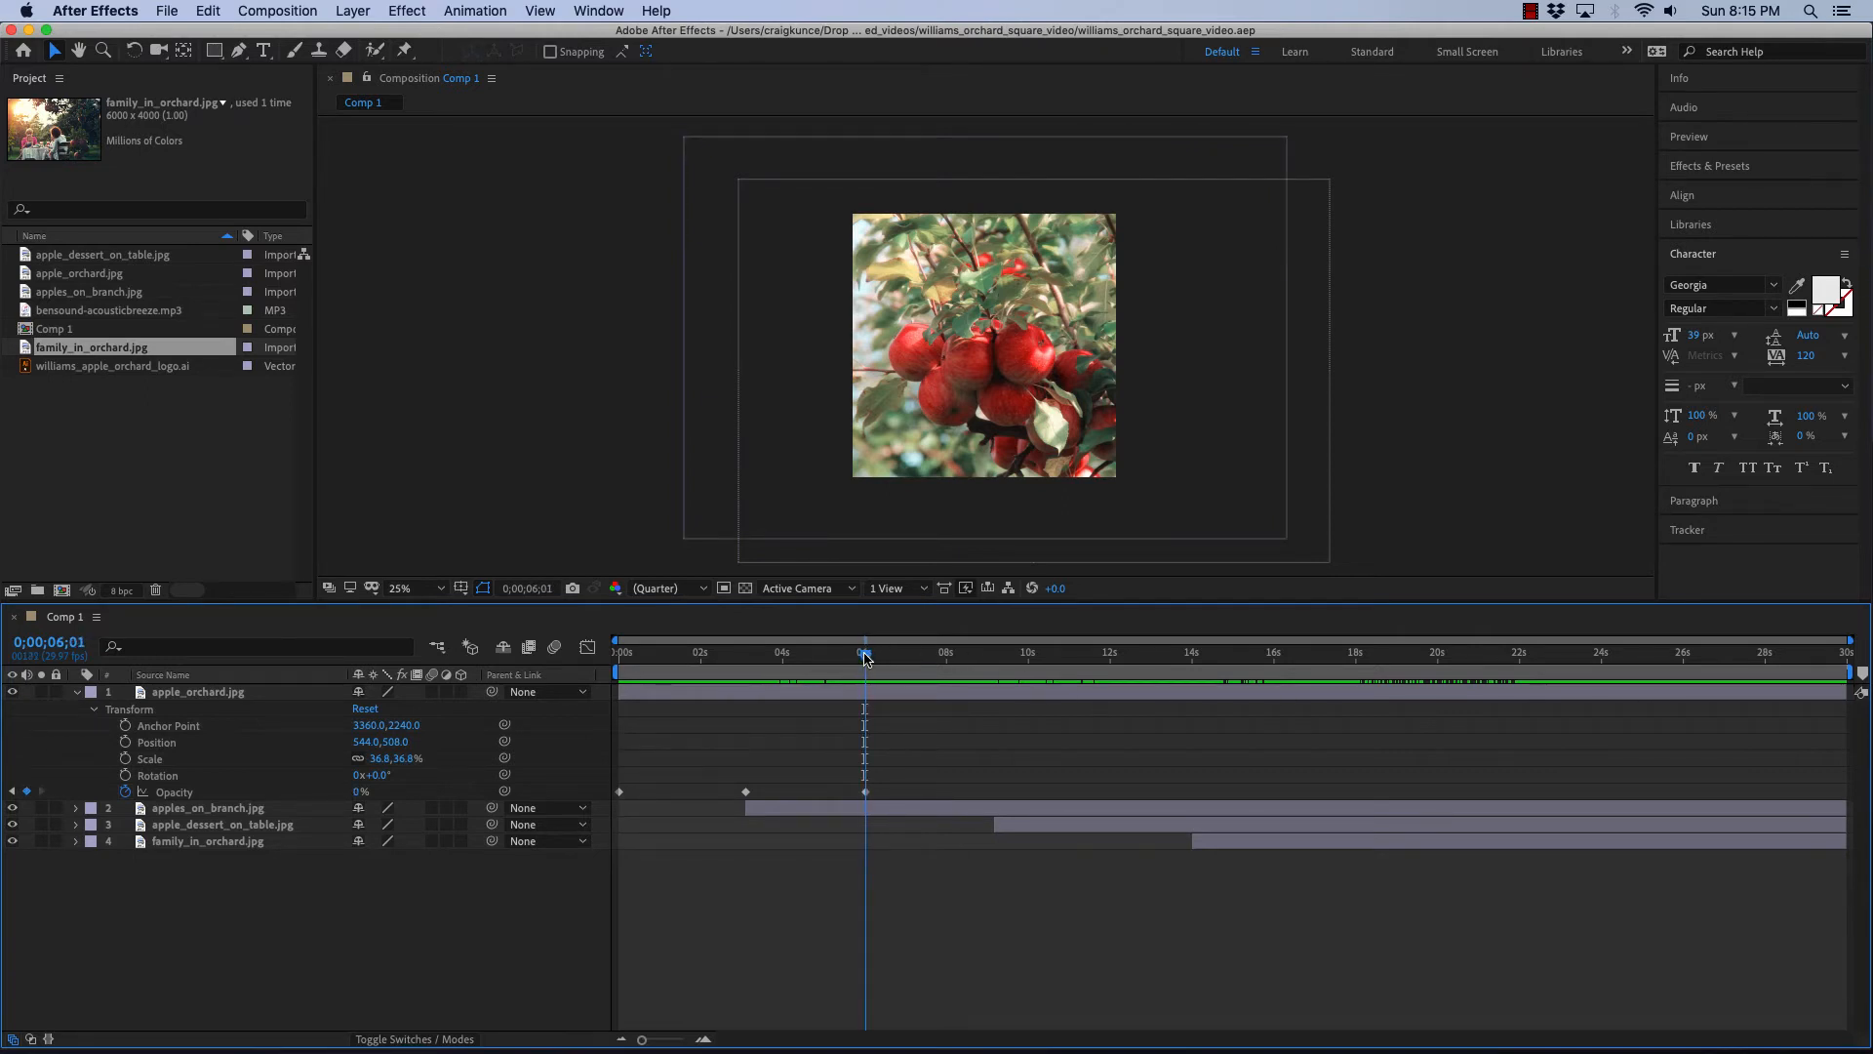
pyautogui.moveTo(1847, 692); pyautogui.dragTo(868, 689)
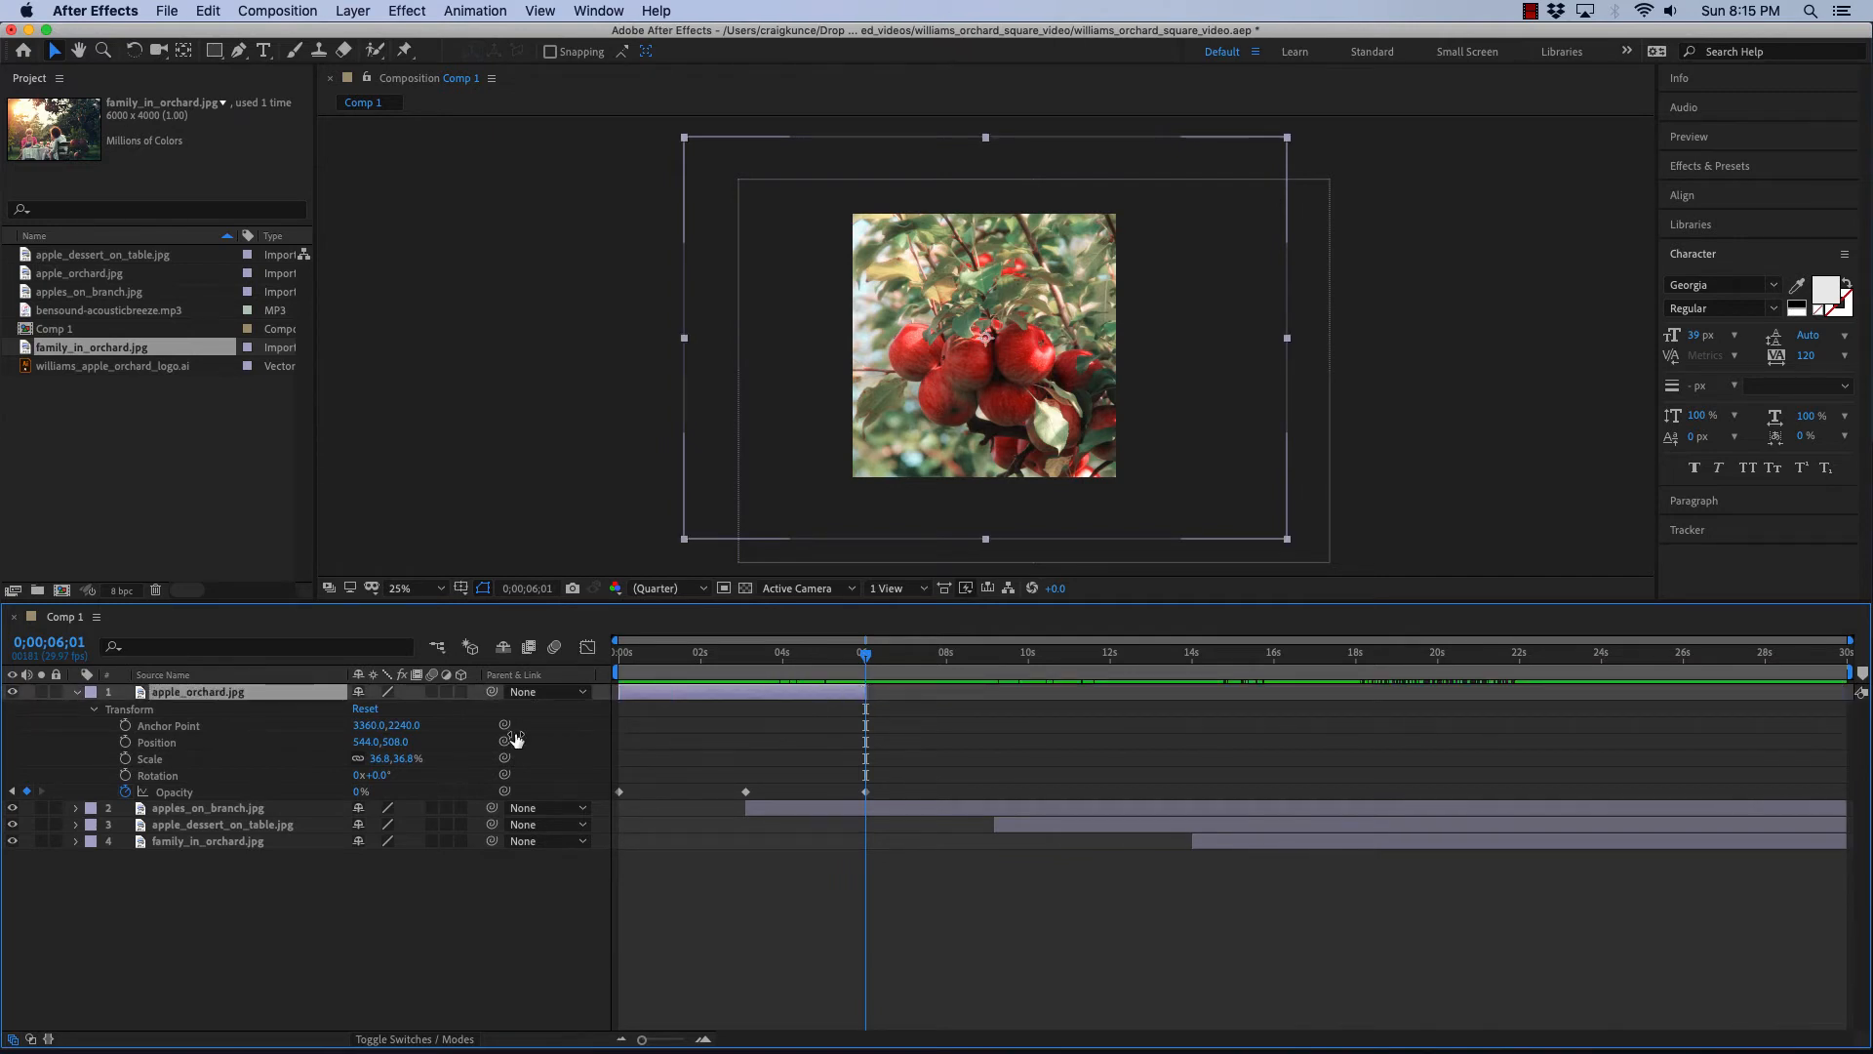
pyautogui.moveTo(865, 659)
pyautogui.mouseDown()
pyautogui.moveTo(781, 658)
pyautogui.moveTo(923, 659)
pyautogui.moveTo(865, 672)
pyautogui.mouseUp()
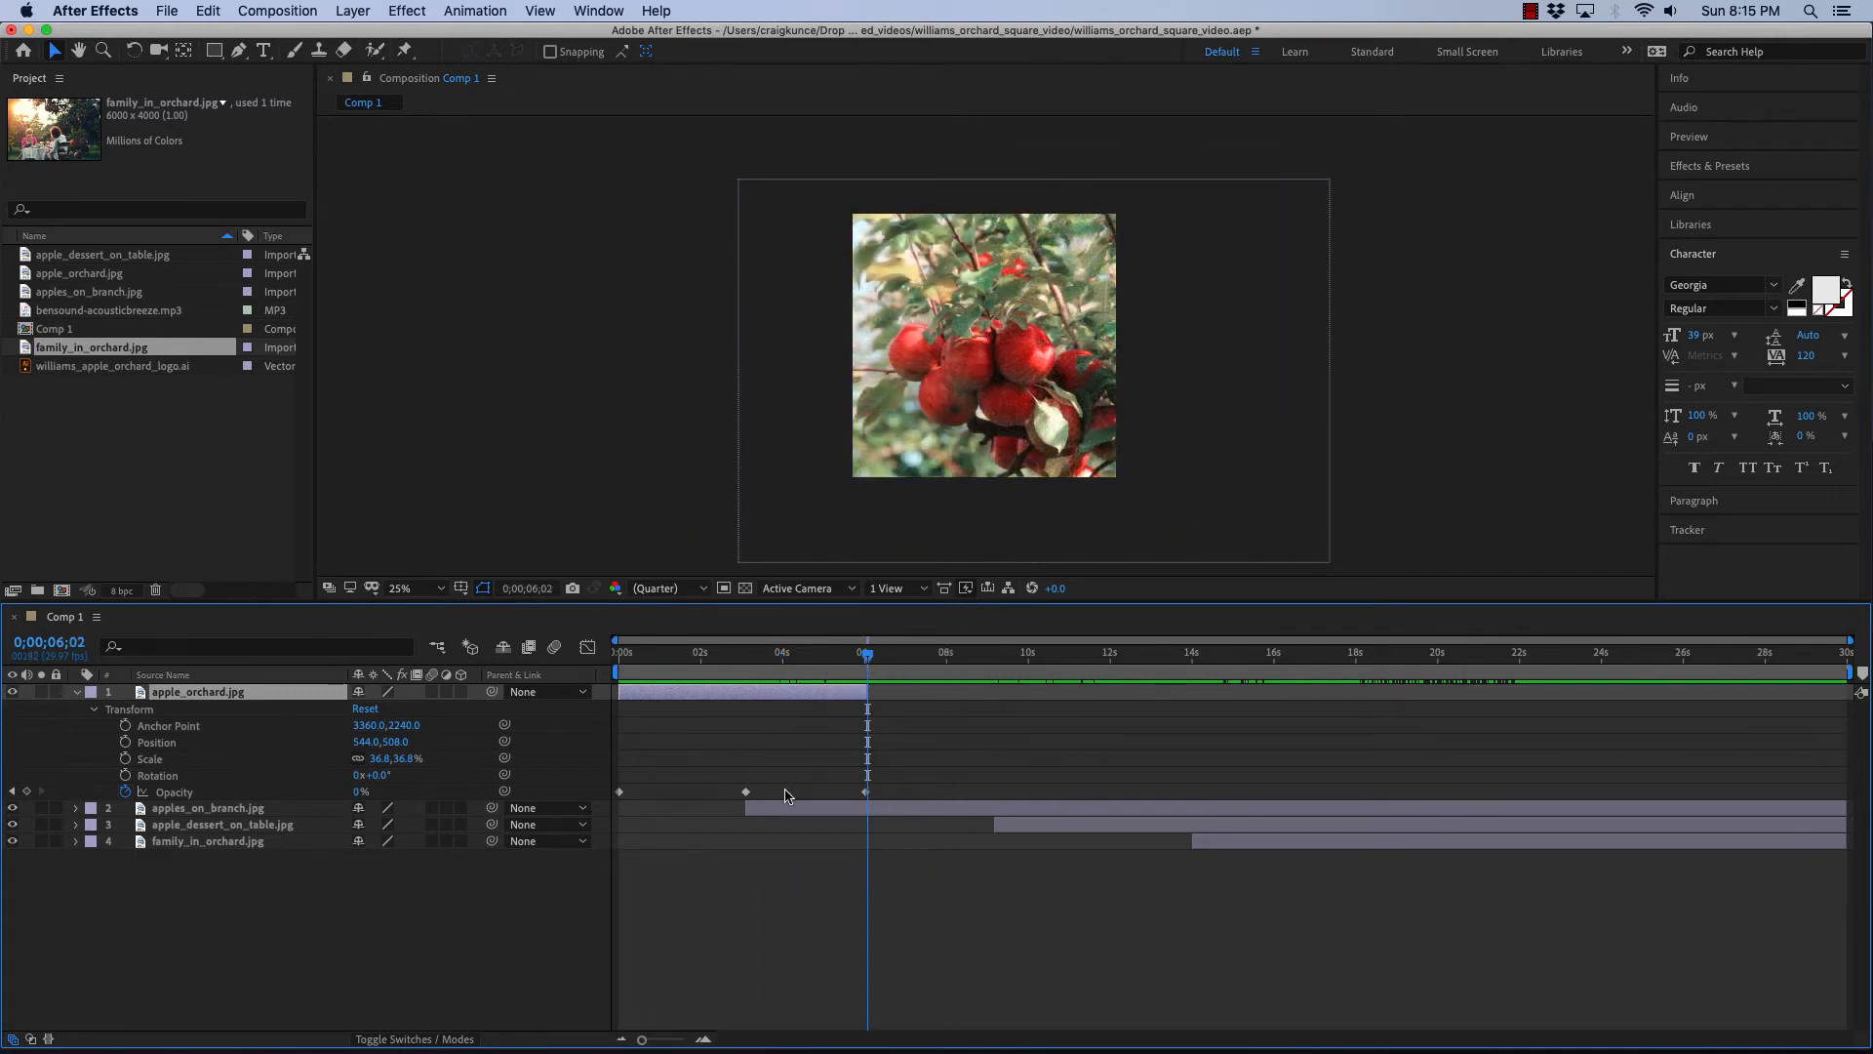
pyautogui.click(77, 691)
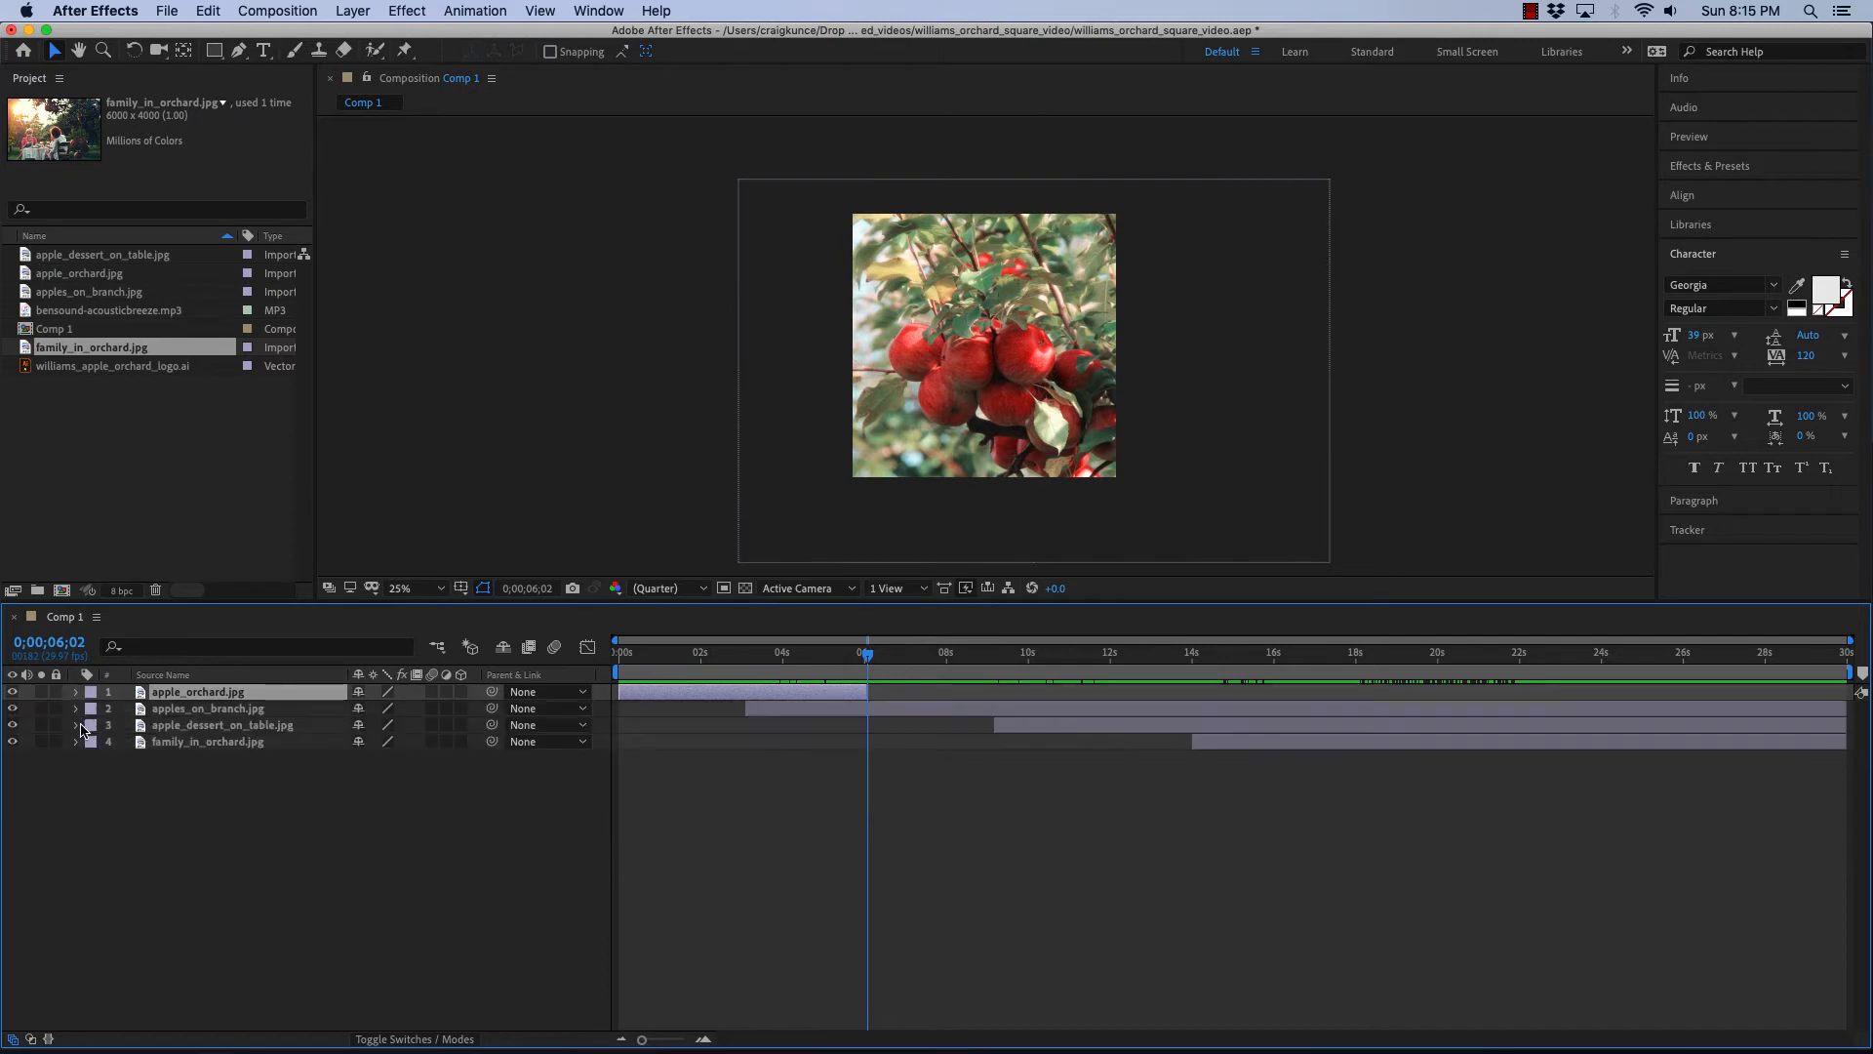
# - Trim the end of the apples_on_branch.jpg layer to its last opacity keyframe at 0;00;12;00, and collapse its properties
pyautogui.click(76, 708)
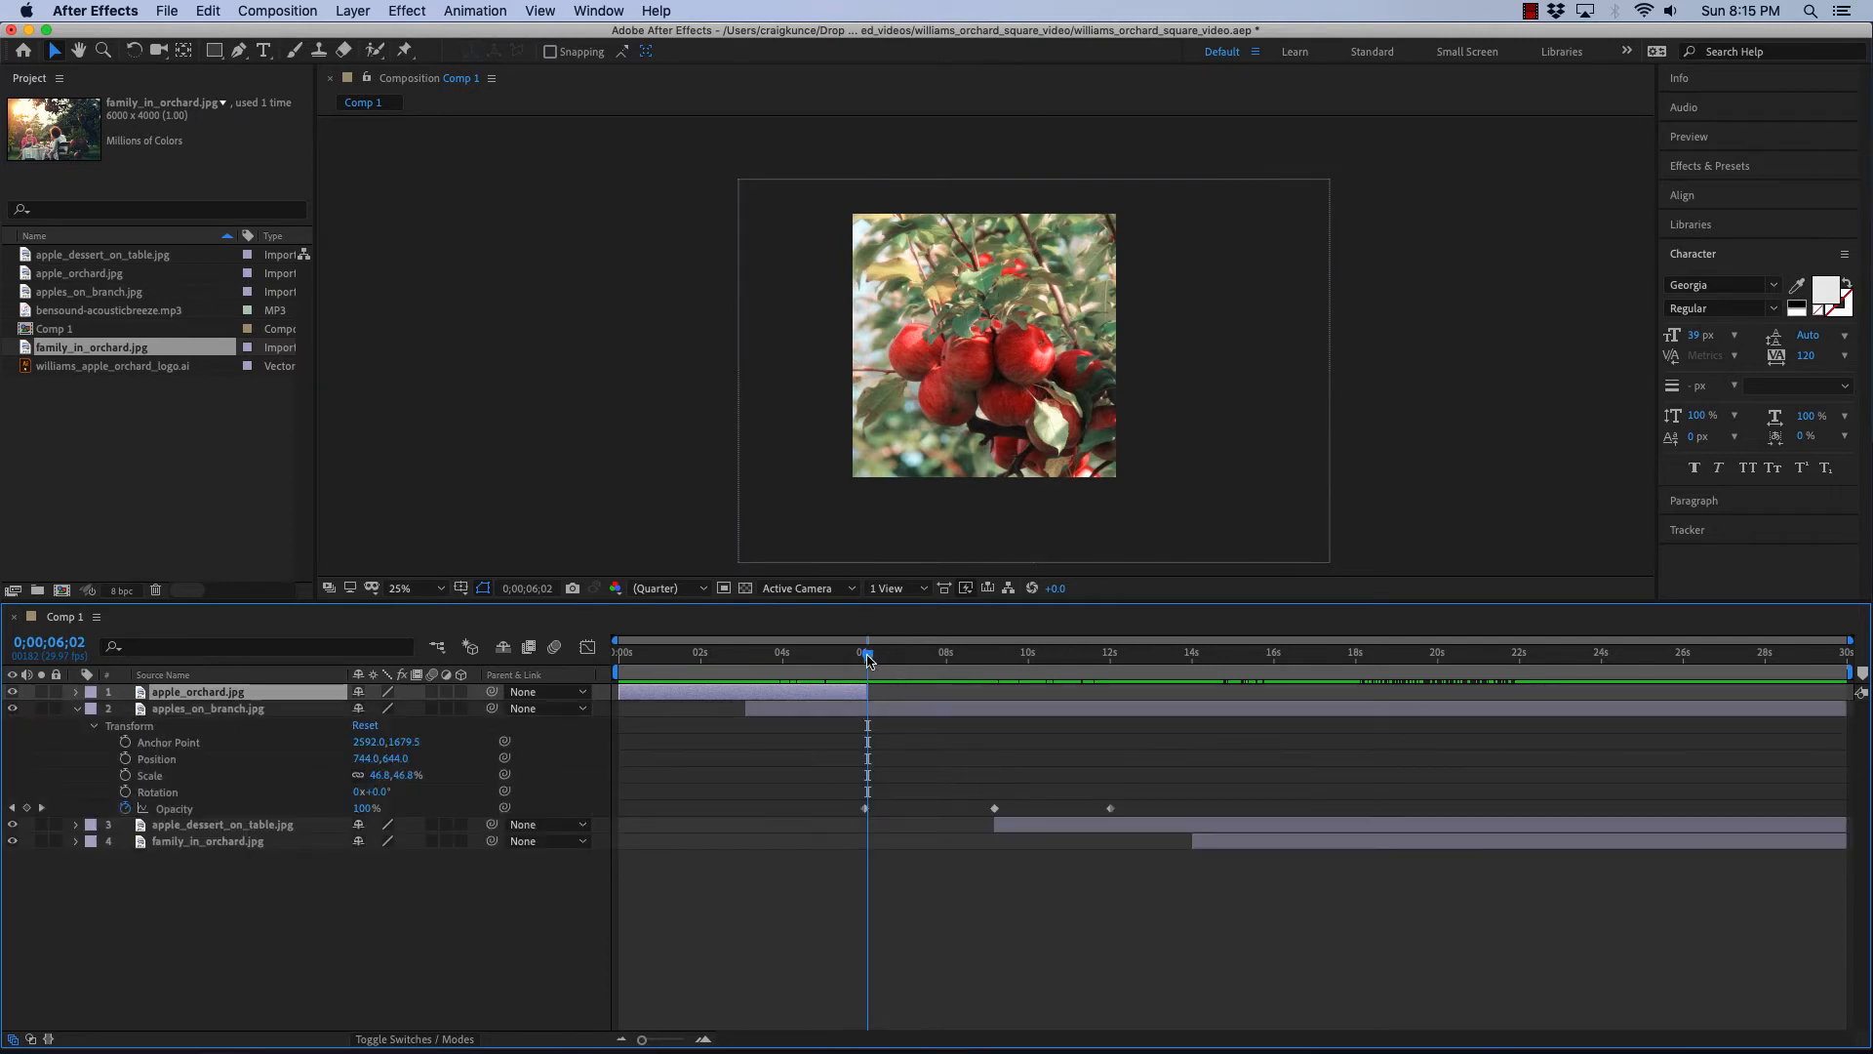
pyautogui.moveTo(869, 661); pyautogui.dragTo(1111, 660)
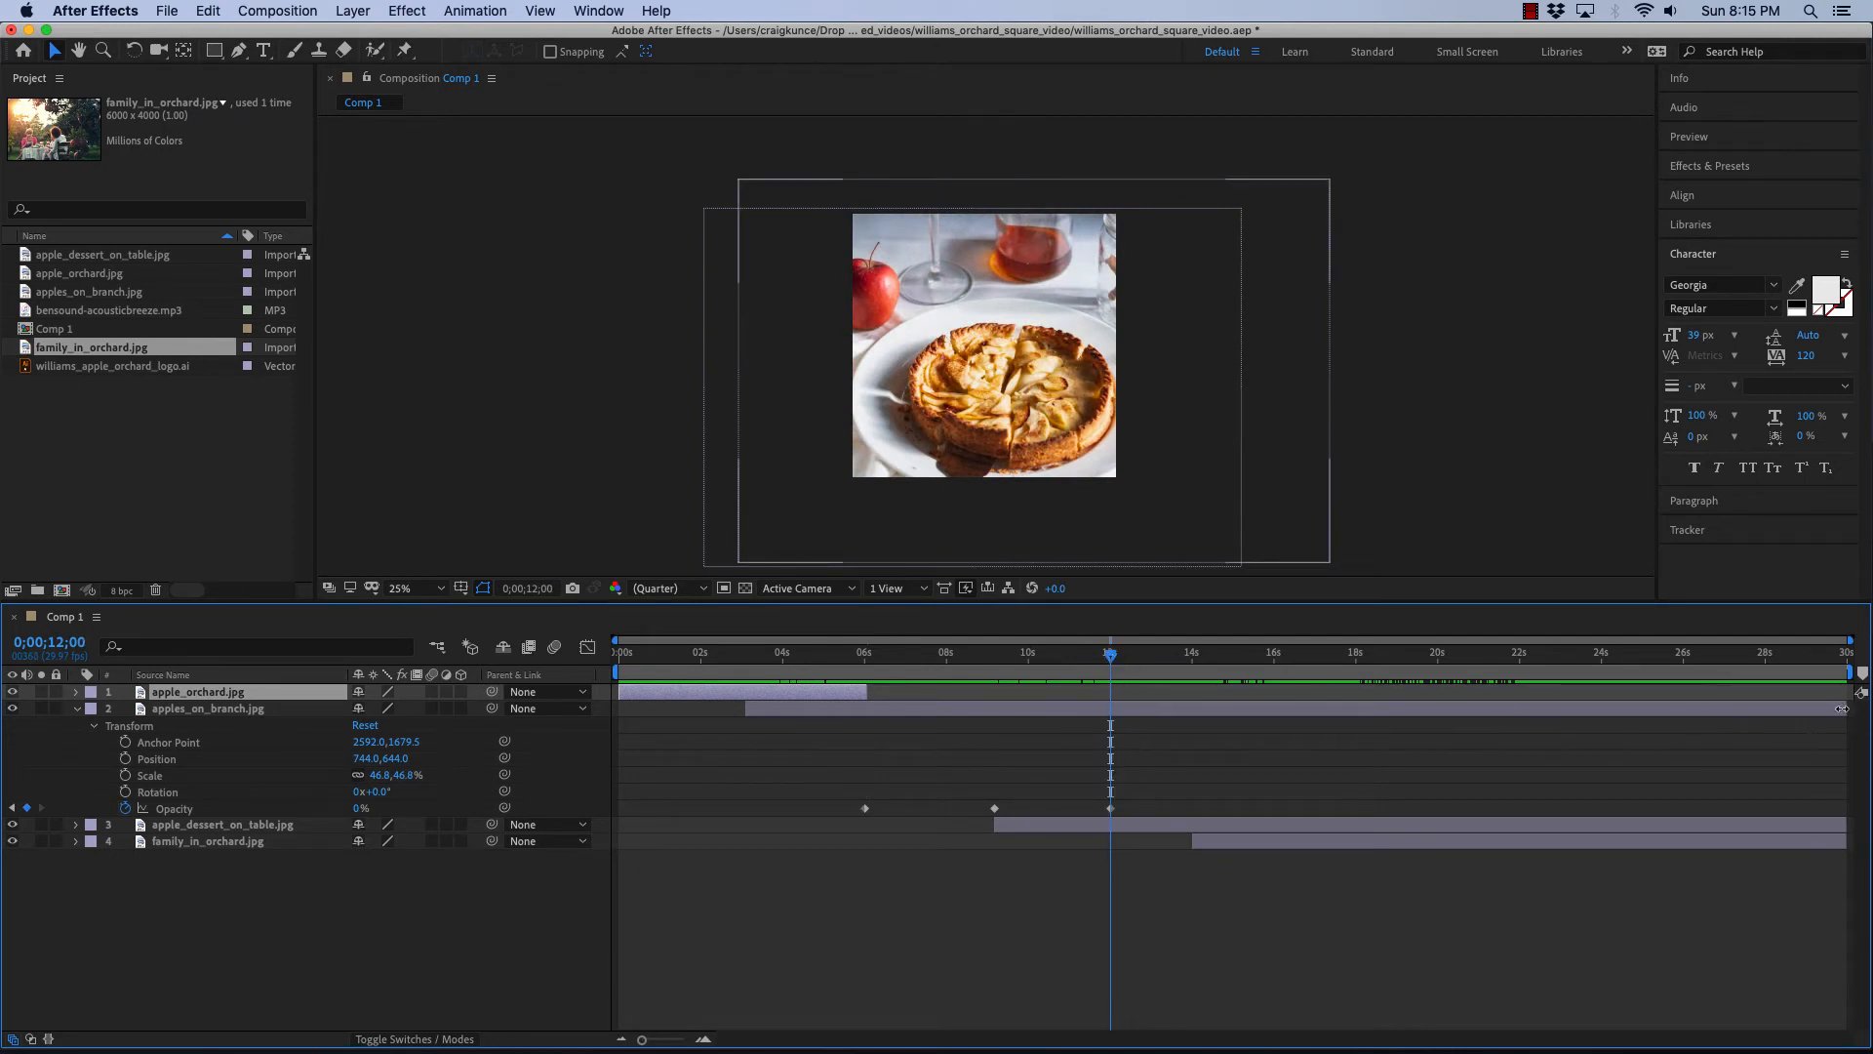
pyautogui.moveTo(1841, 708); pyautogui.dragTo(1110, 708)
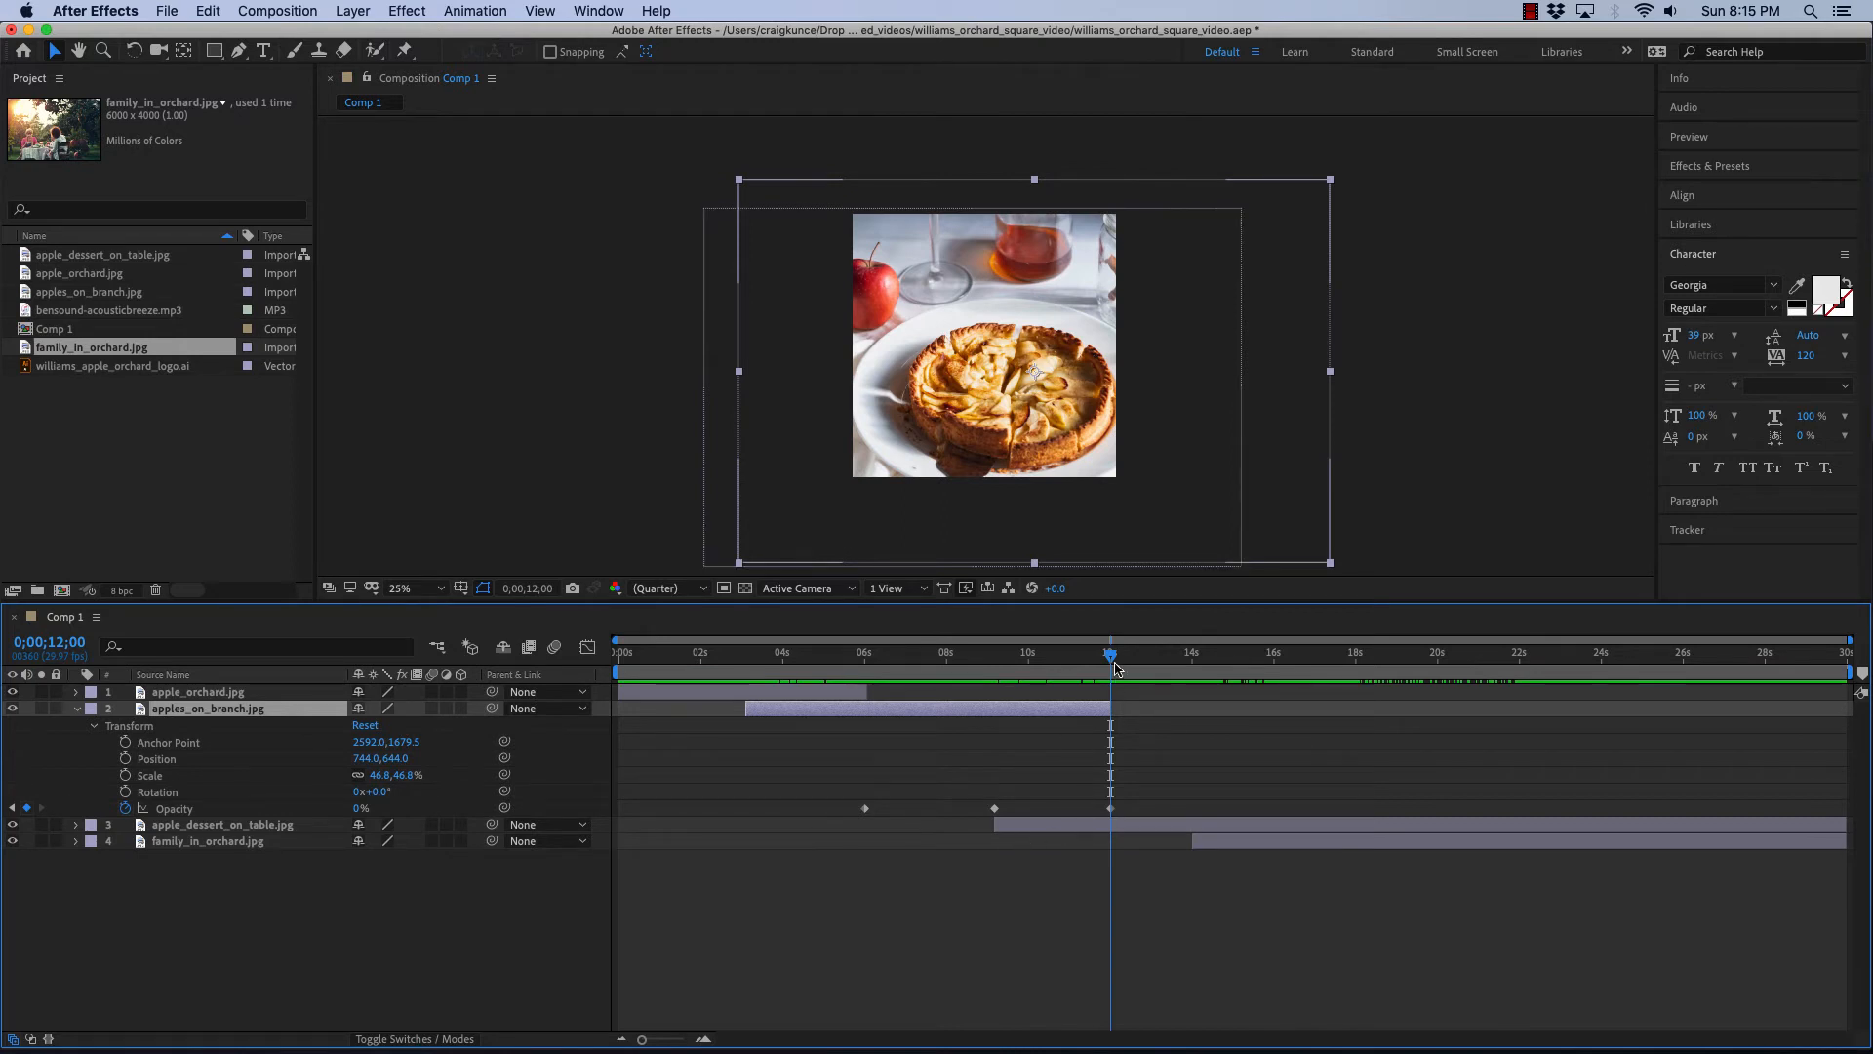
pyautogui.moveTo(1110, 661)
pyautogui.mouseDown()
pyautogui.moveTo(964, 664)
pyautogui.moveTo(1144, 673)
pyautogui.moveTo(1071, 672)
pyautogui.moveTo(1127, 672)
pyautogui.mouseUp()
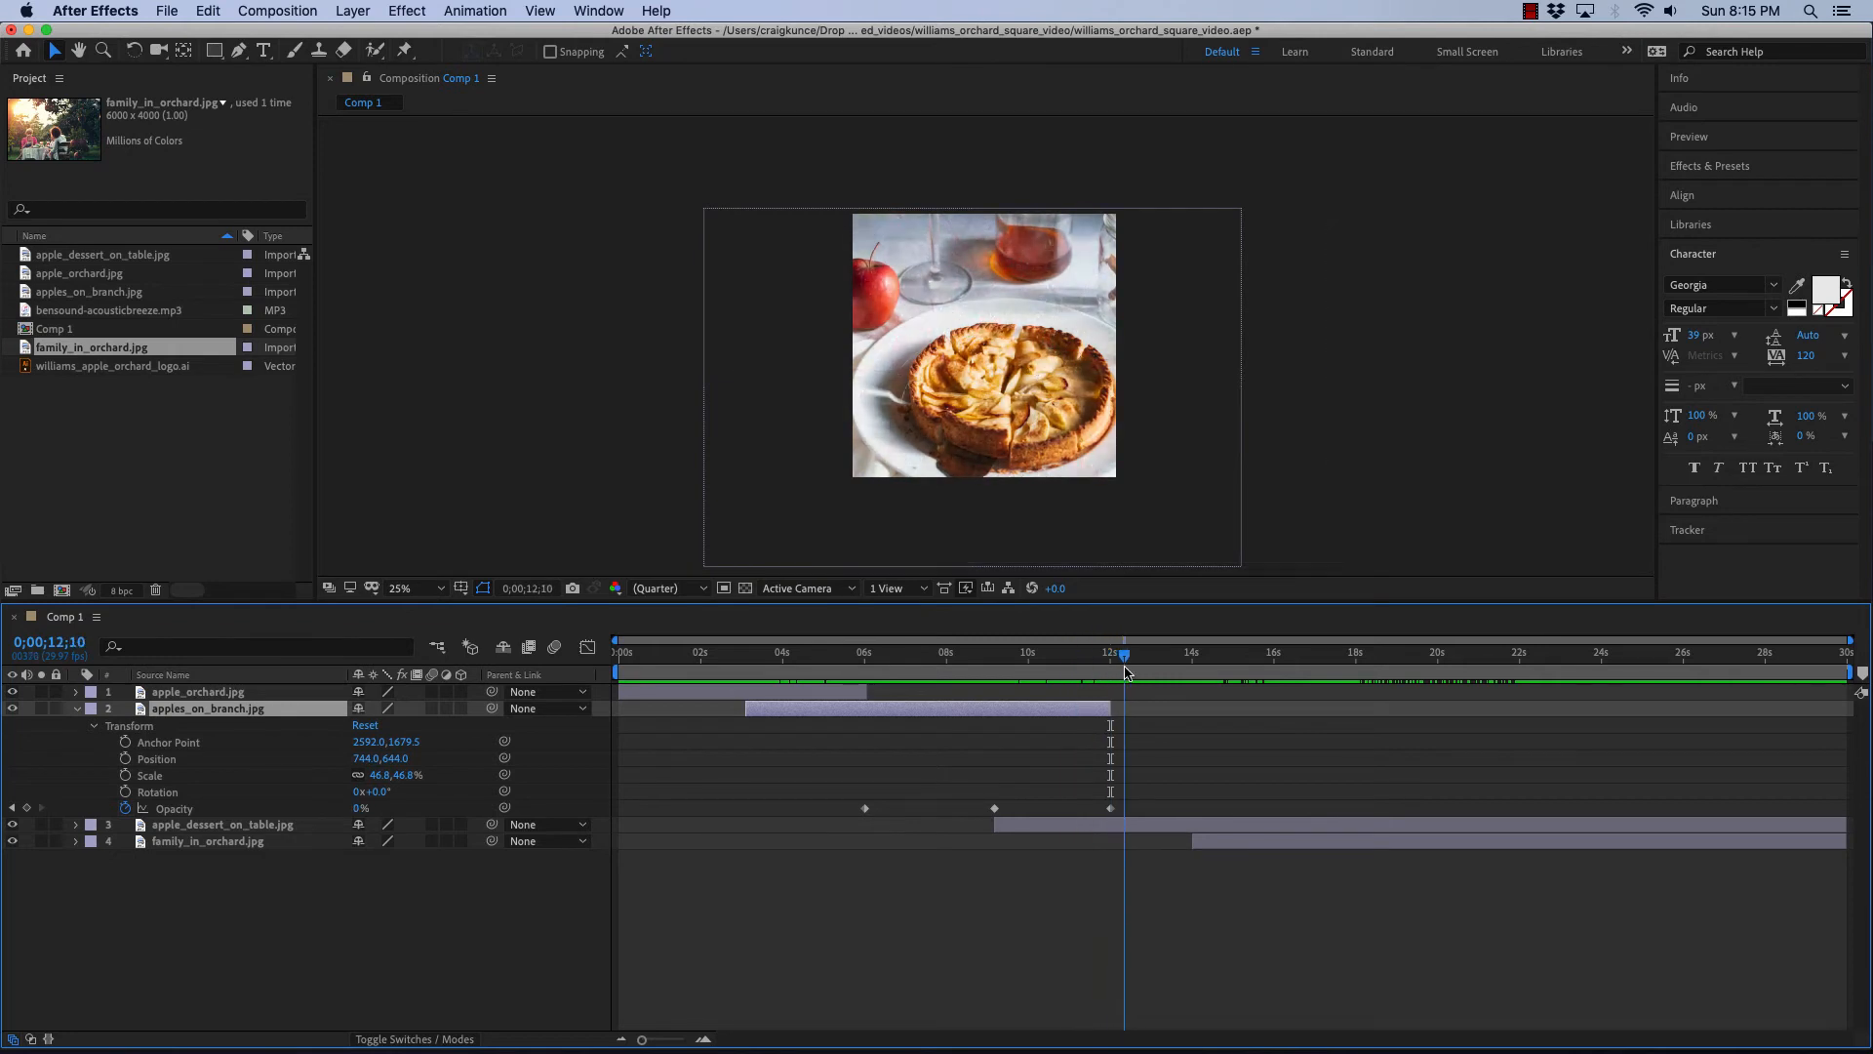
pyautogui.click(77, 709)
# - Trim the end of the apple_dessert_on_table.jpg layer to its last opacity keyframe at 0;00;16;00, and collapse its properties
pyautogui.click(75, 726)
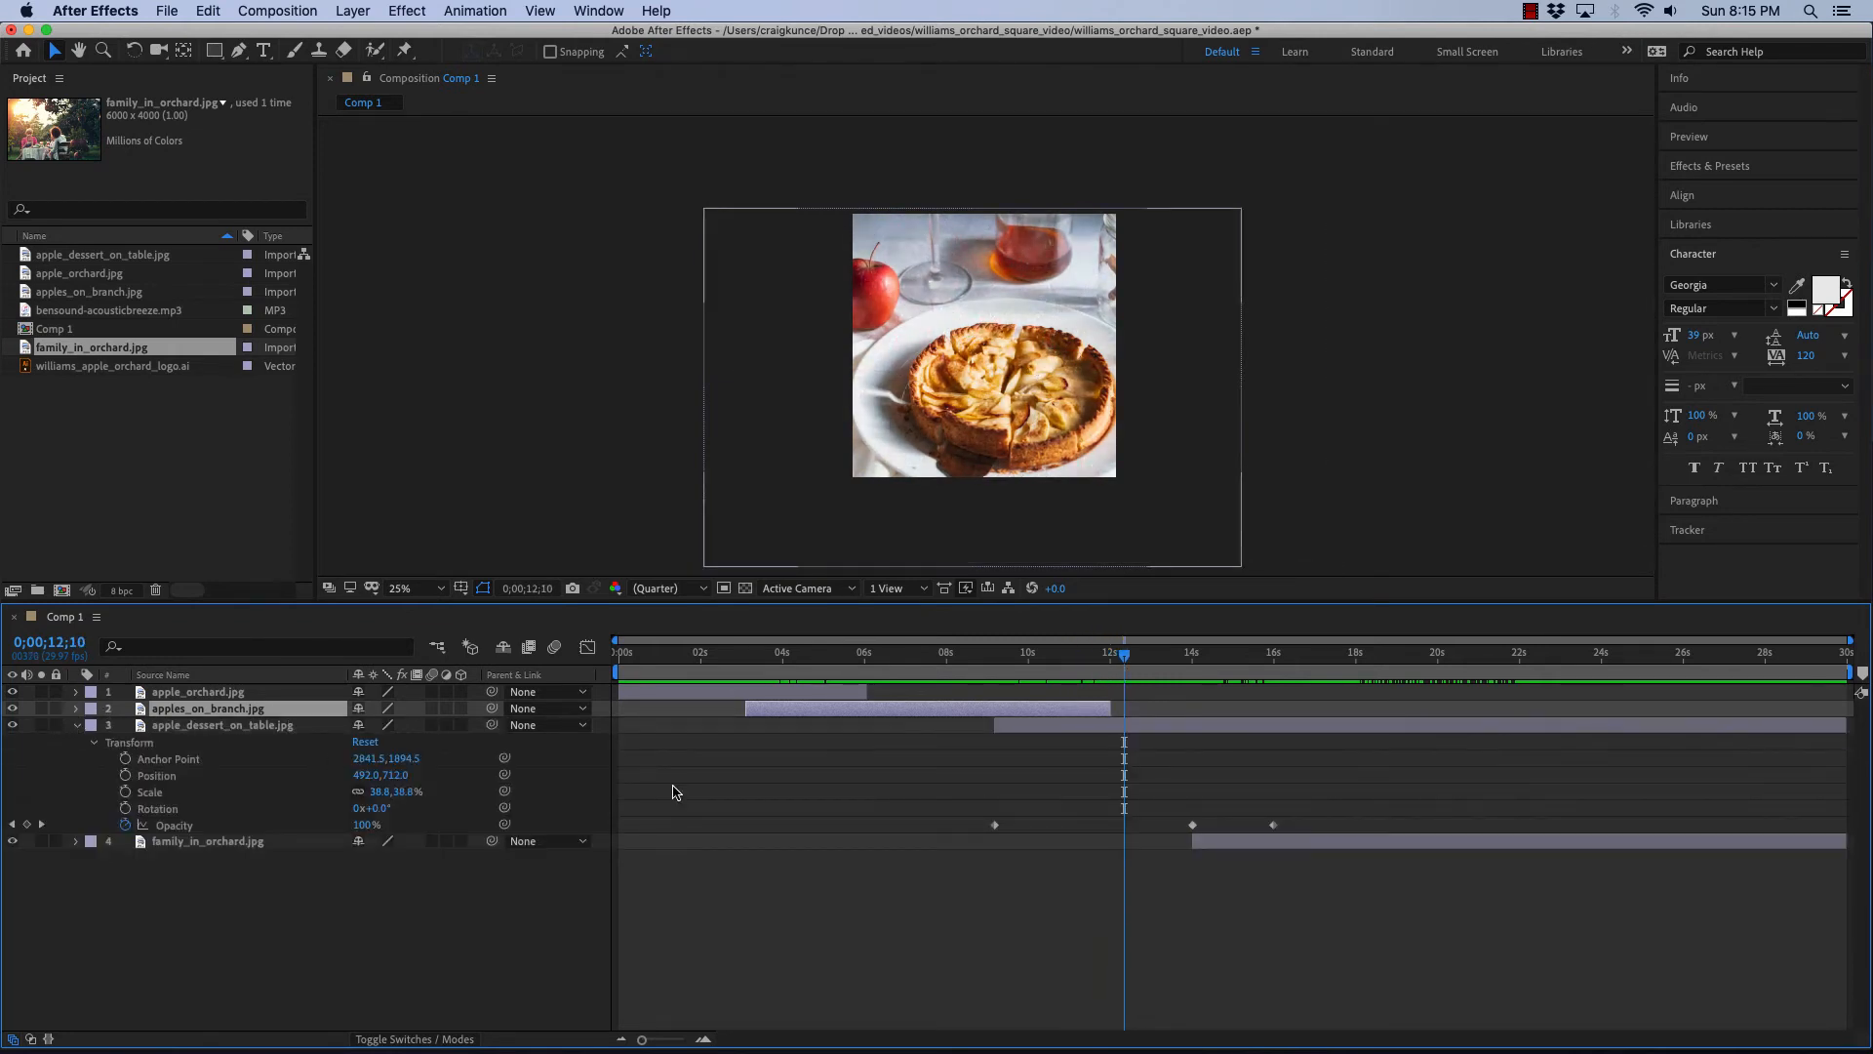
pyautogui.moveTo(1127, 668); pyautogui.dragTo(1274, 662)
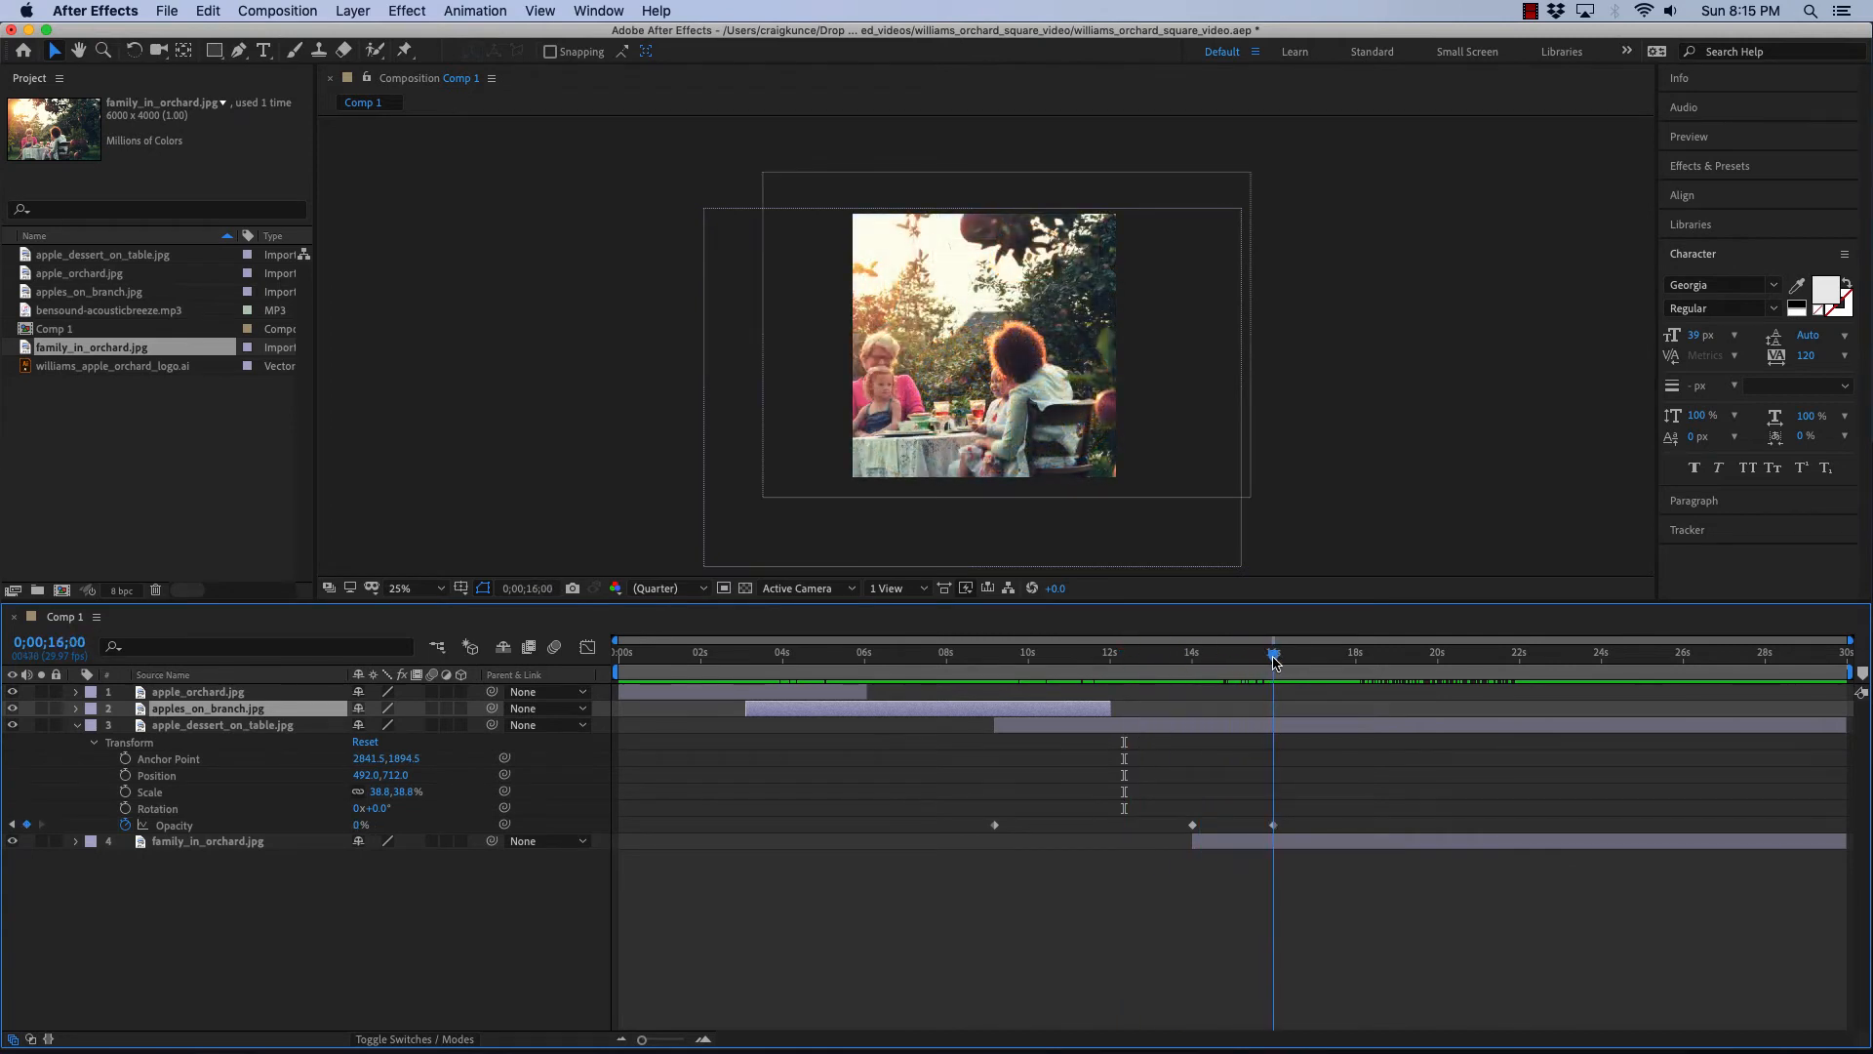
pyautogui.moveTo(1844, 726); pyautogui.dragTo(1280, 726)
pyautogui.moveTo(1276, 662); pyautogui.dragTo(1334, 678)
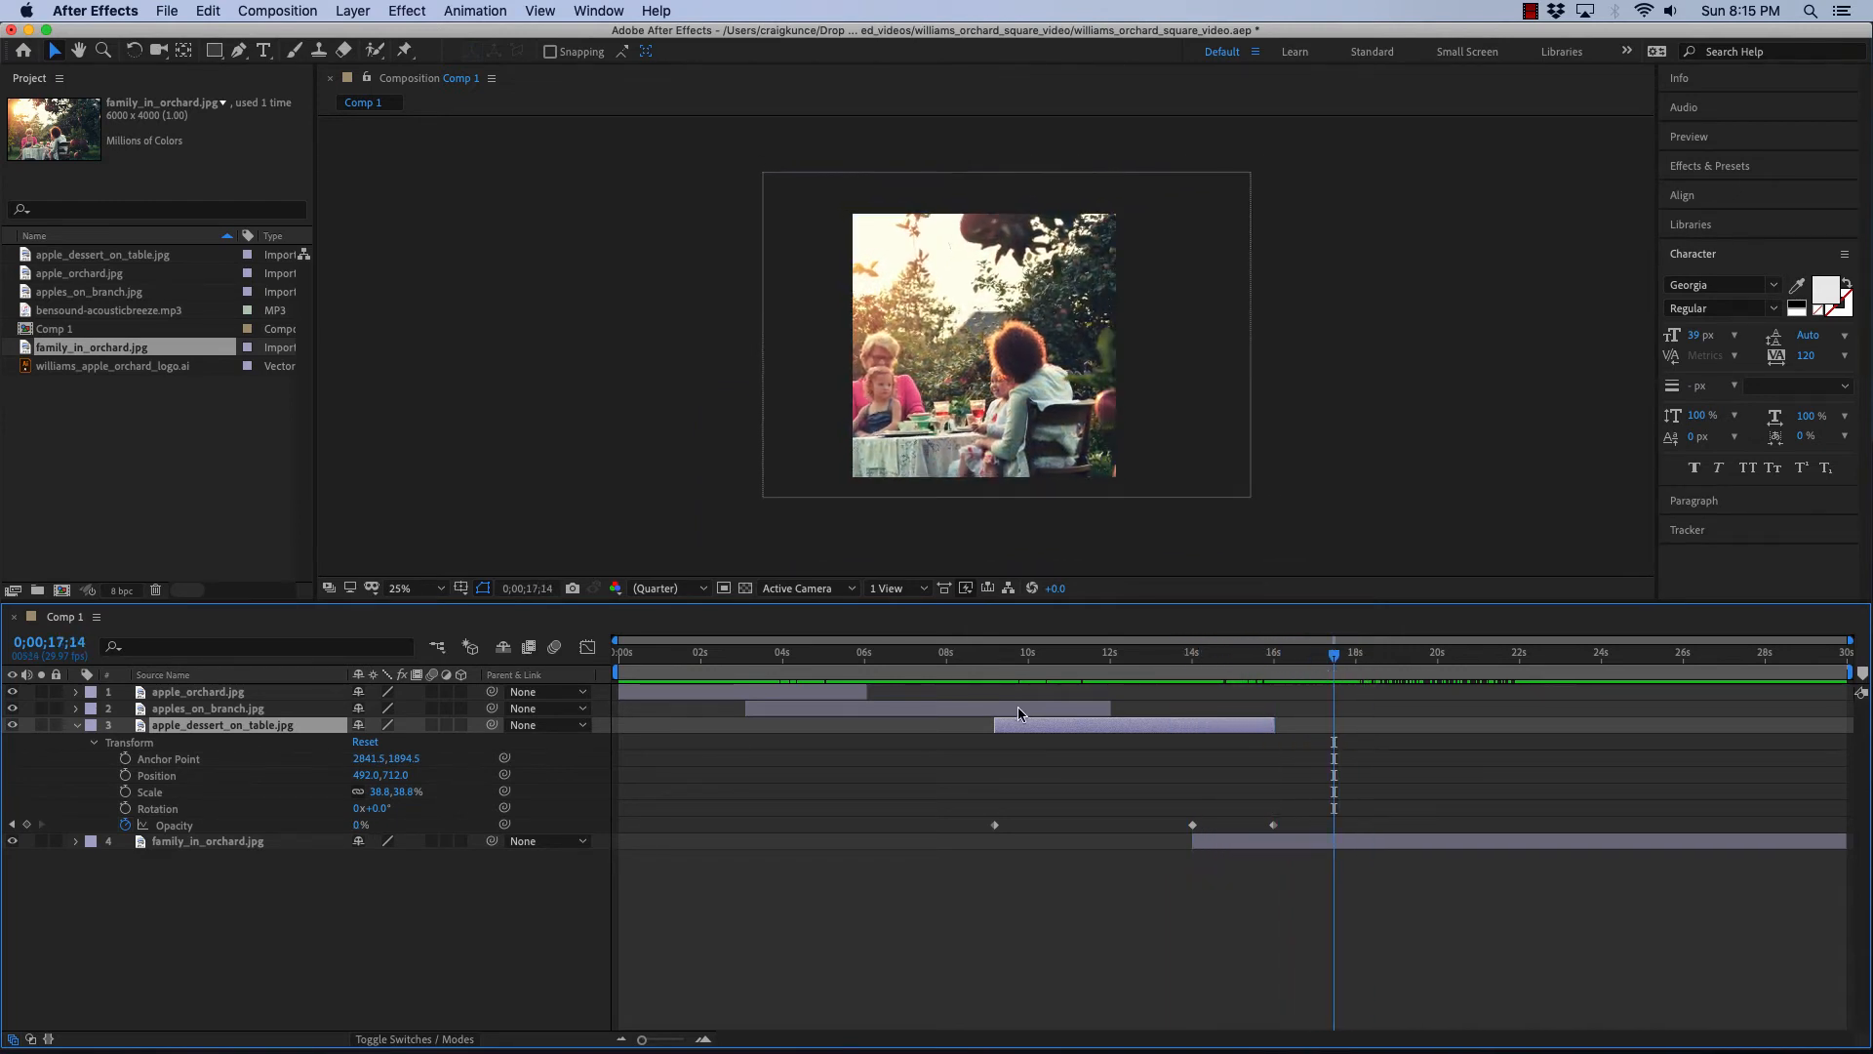
pyautogui.click(77, 726)
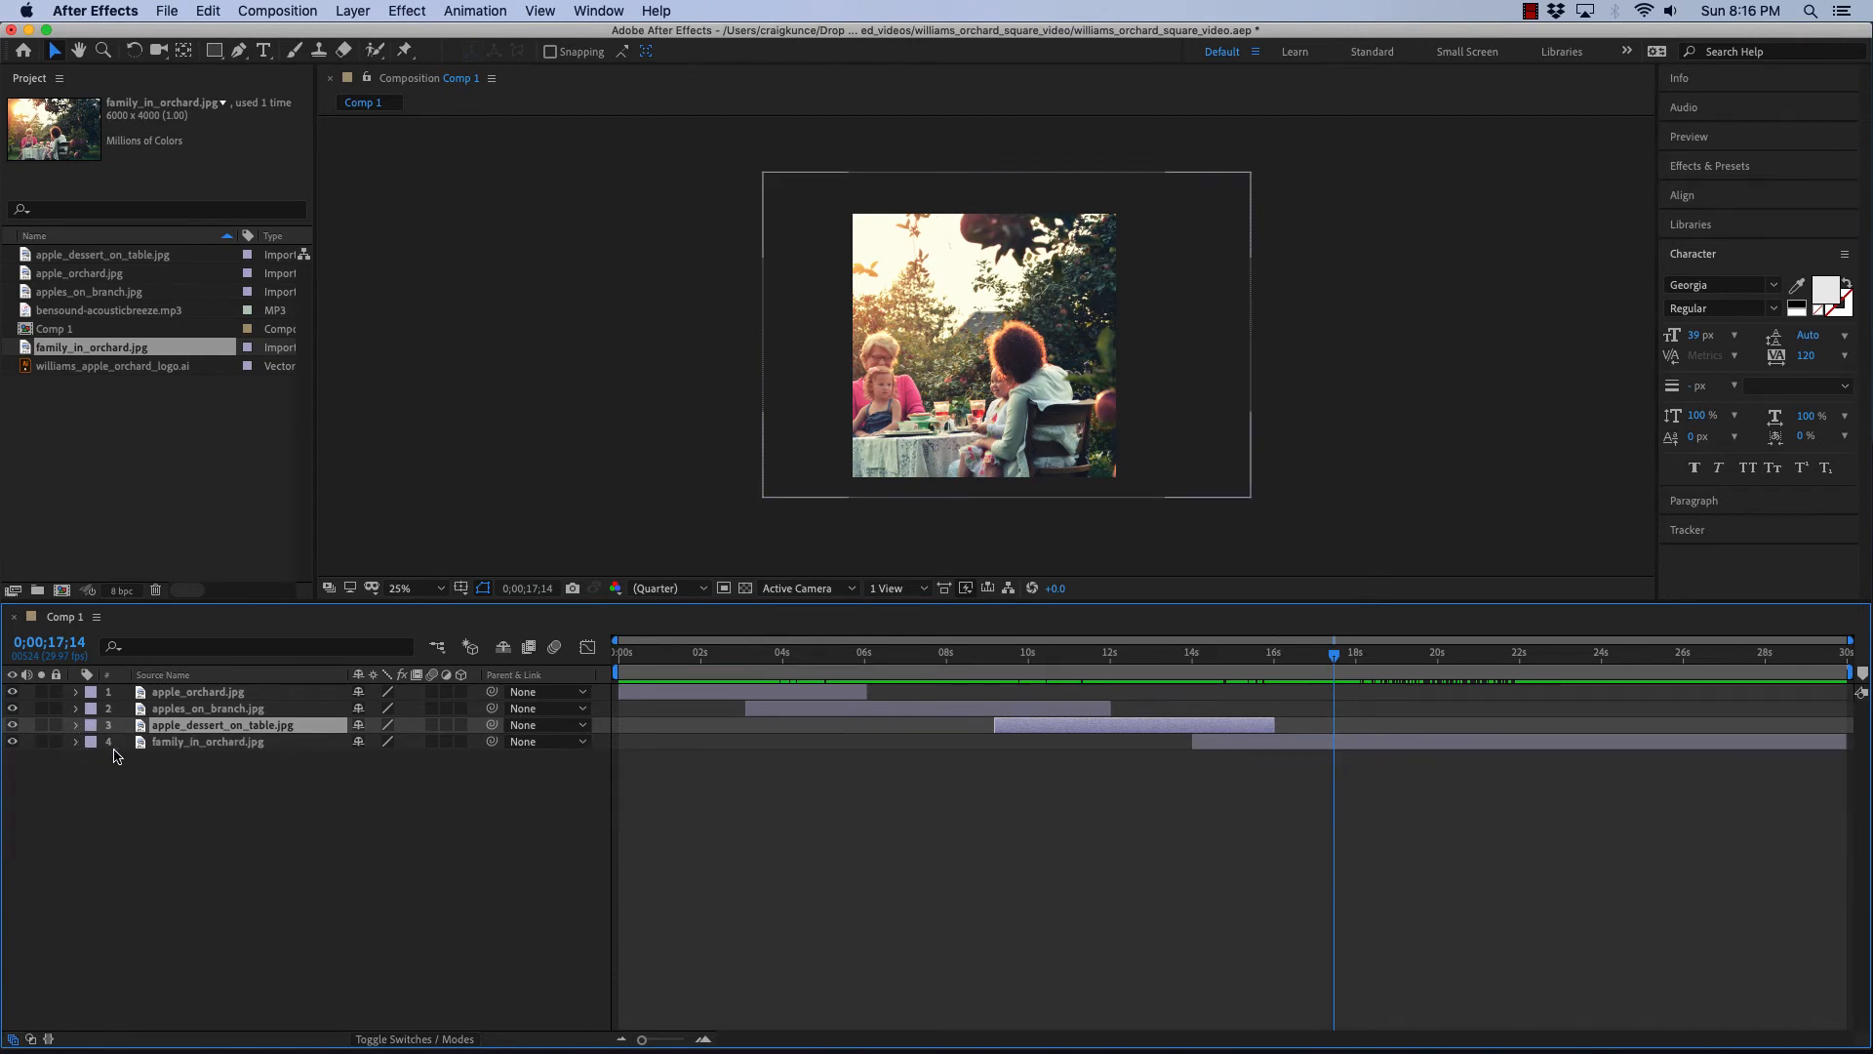
# - Review the family_in_orchard.jpg layer's position and scale keyframes, and return the playhead to 0;00;00;00
pyautogui.click(1191, 757)
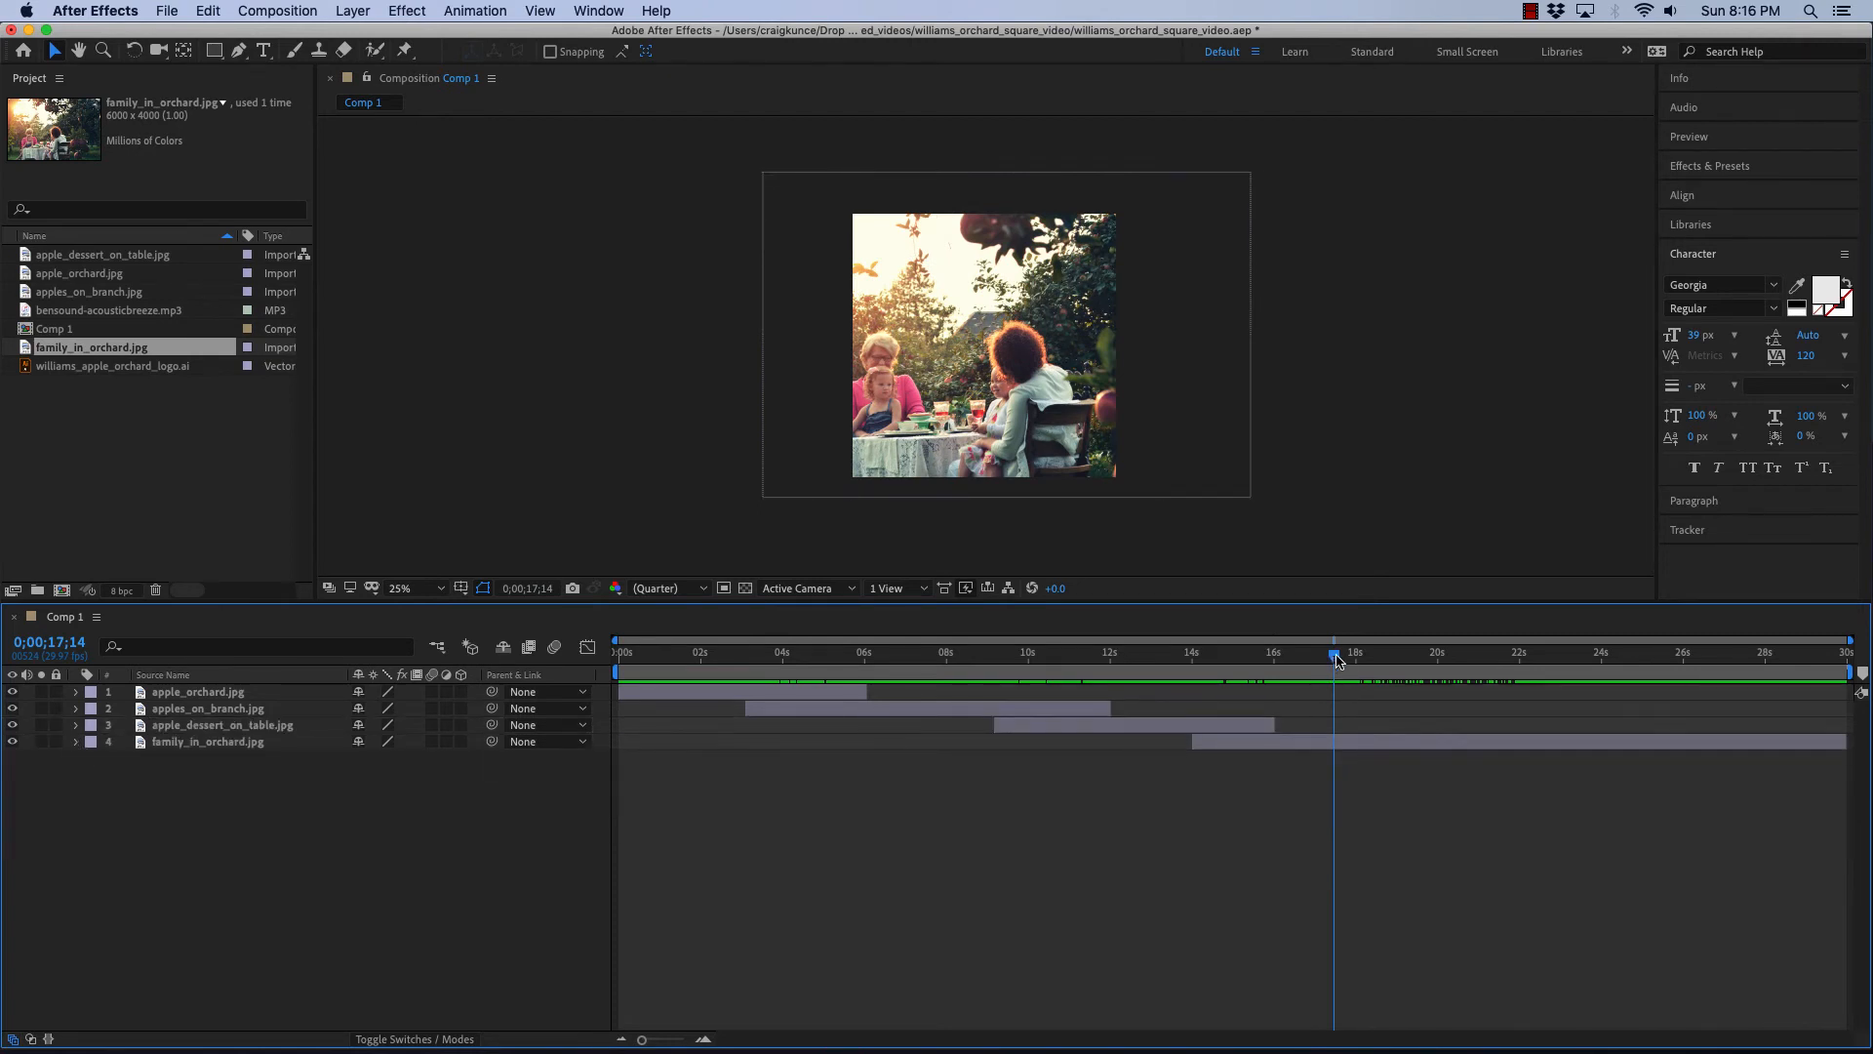
pyautogui.moveTo(1337, 660); pyautogui.dragTo(1336, 660)
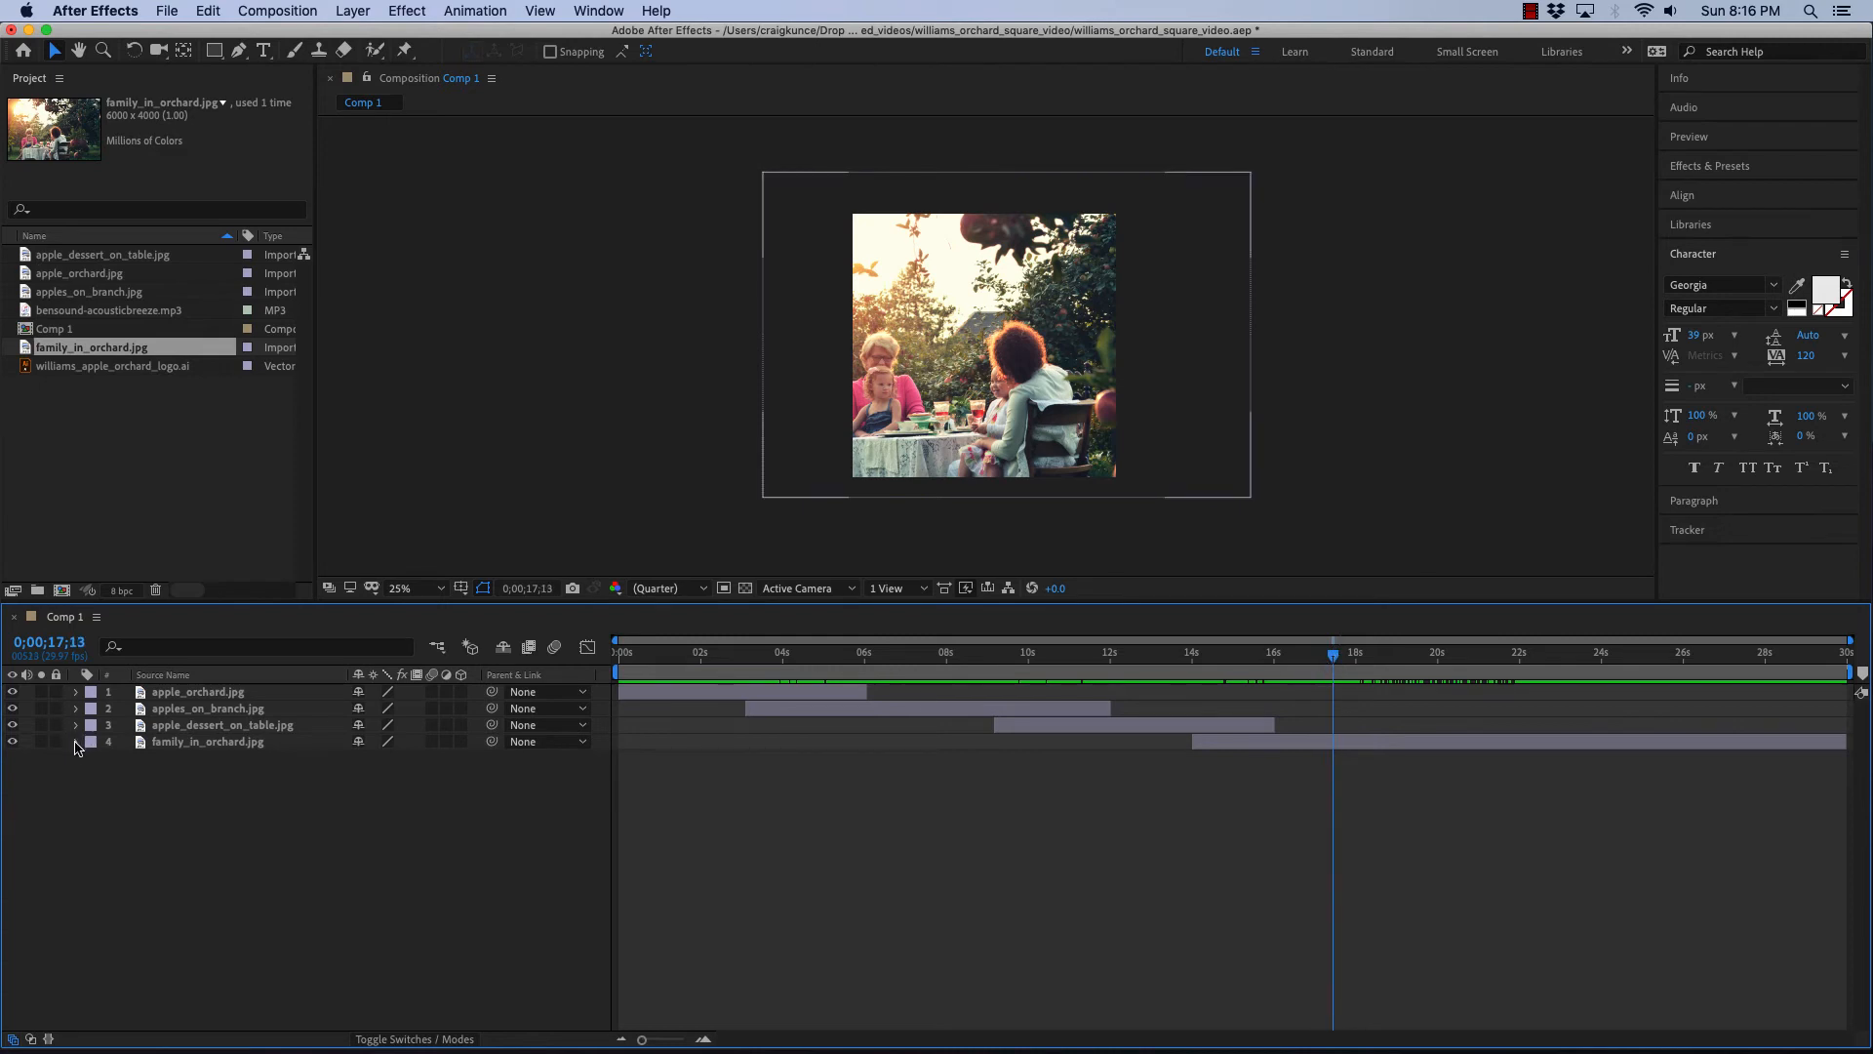
pyautogui.click(76, 744)
pyautogui.moveTo(1336, 661); pyautogui.dragTo(612, 655)
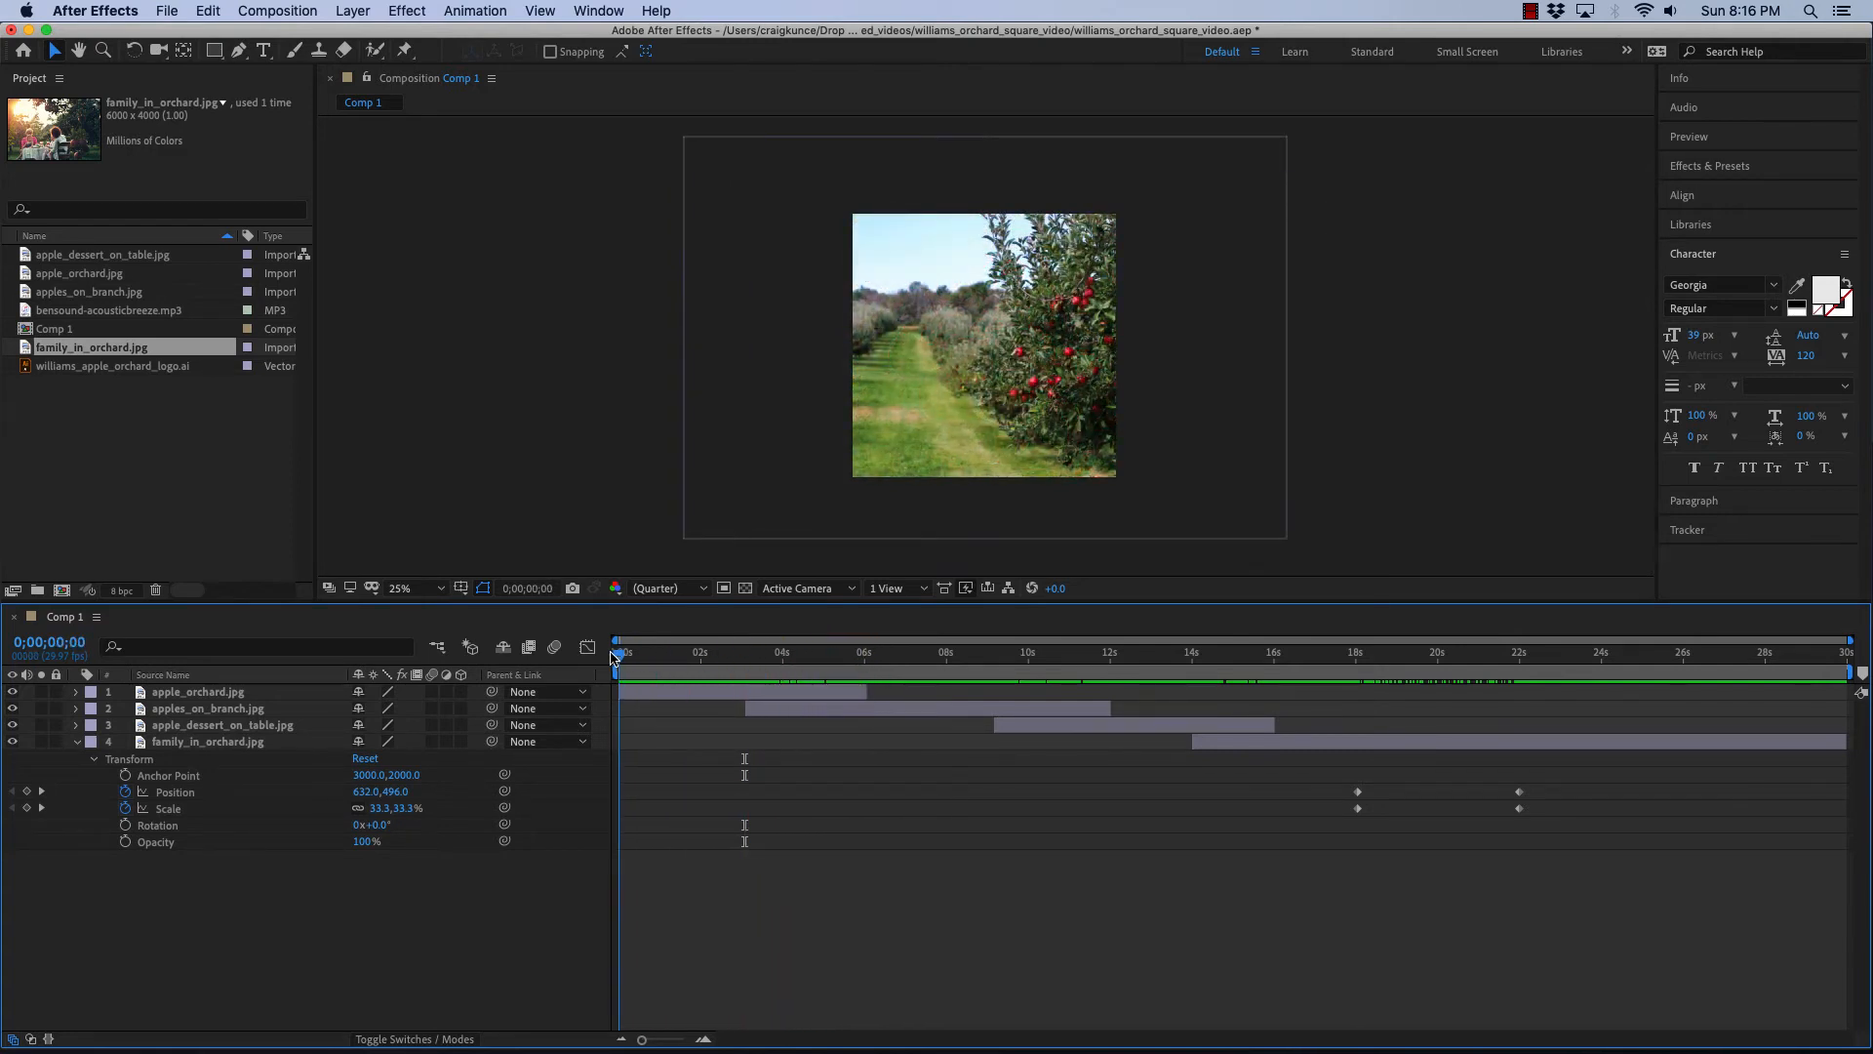
pyautogui.click(77, 742)
# - Add williams_apple_orchard_logo.ai above the expanded apple_orchard.jpg layer, and scale the logo down to about 55.2% so it fits inside the frame
pyautogui.click(76, 692)
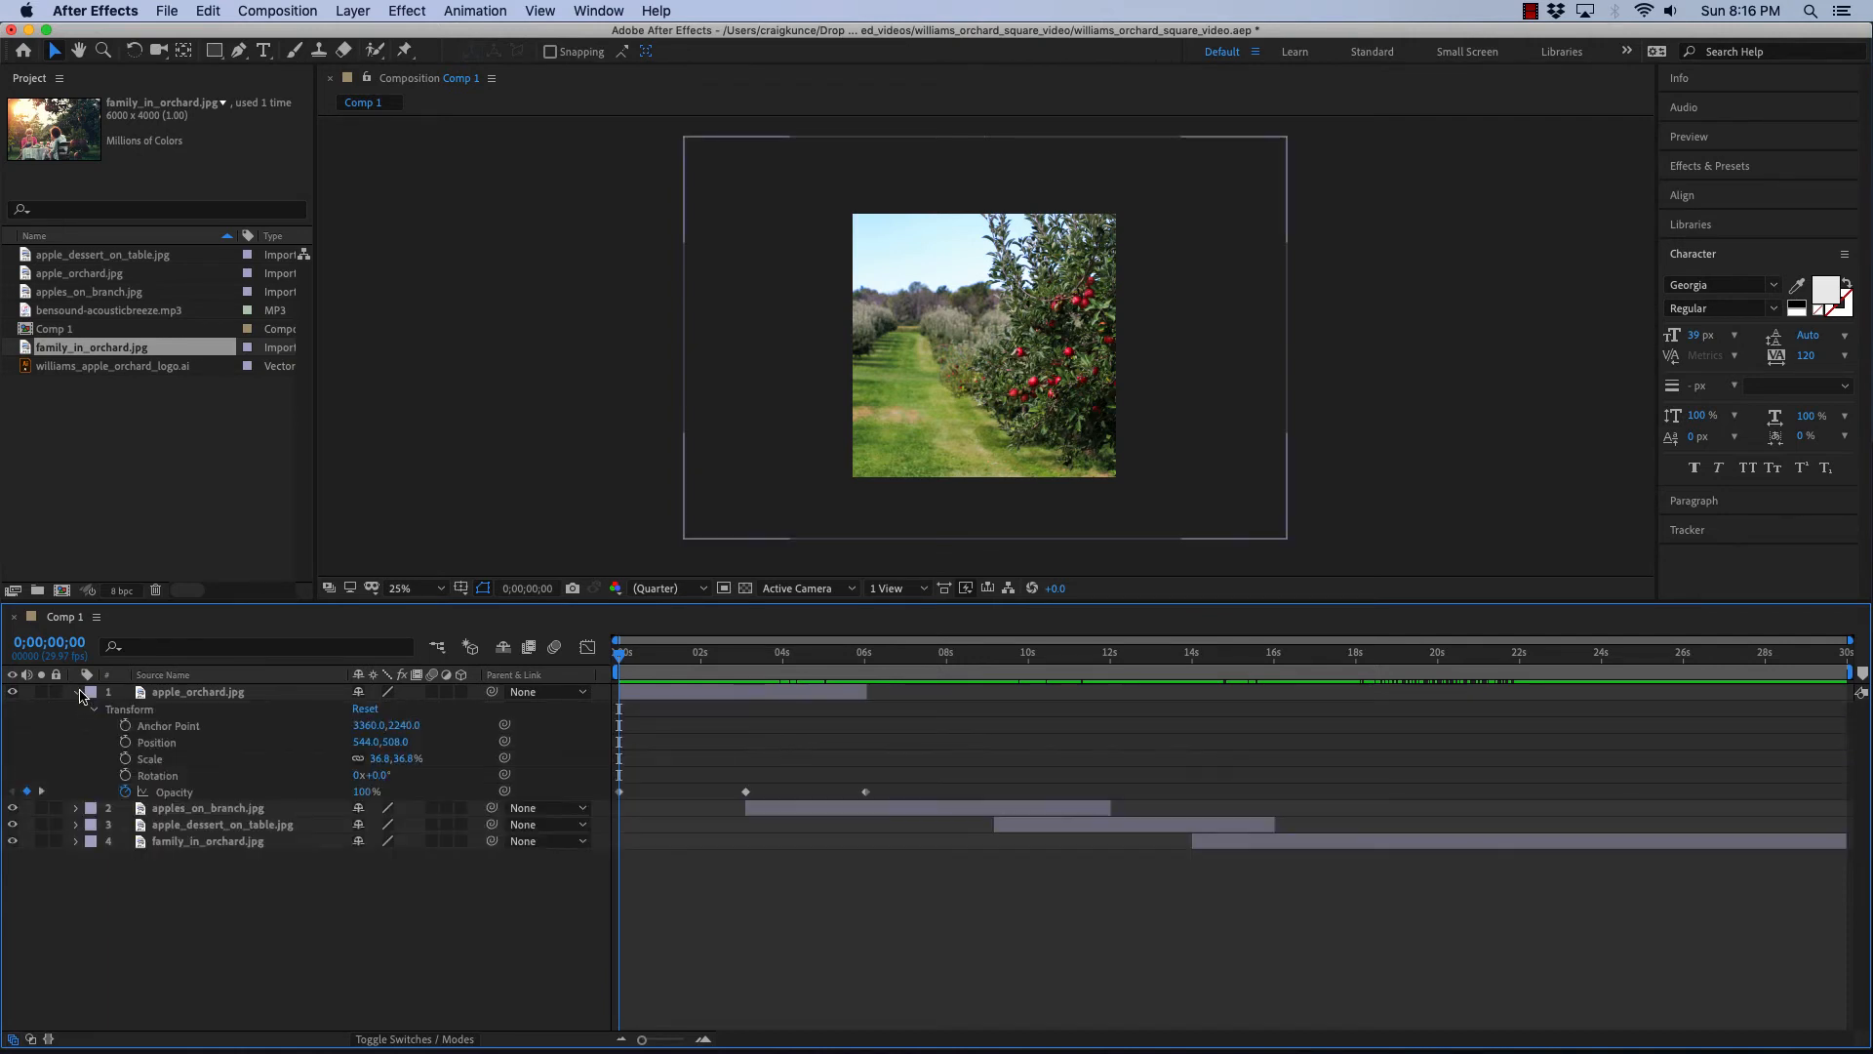
pyautogui.moveTo(24, 368); pyautogui.dragTo(149, 691)
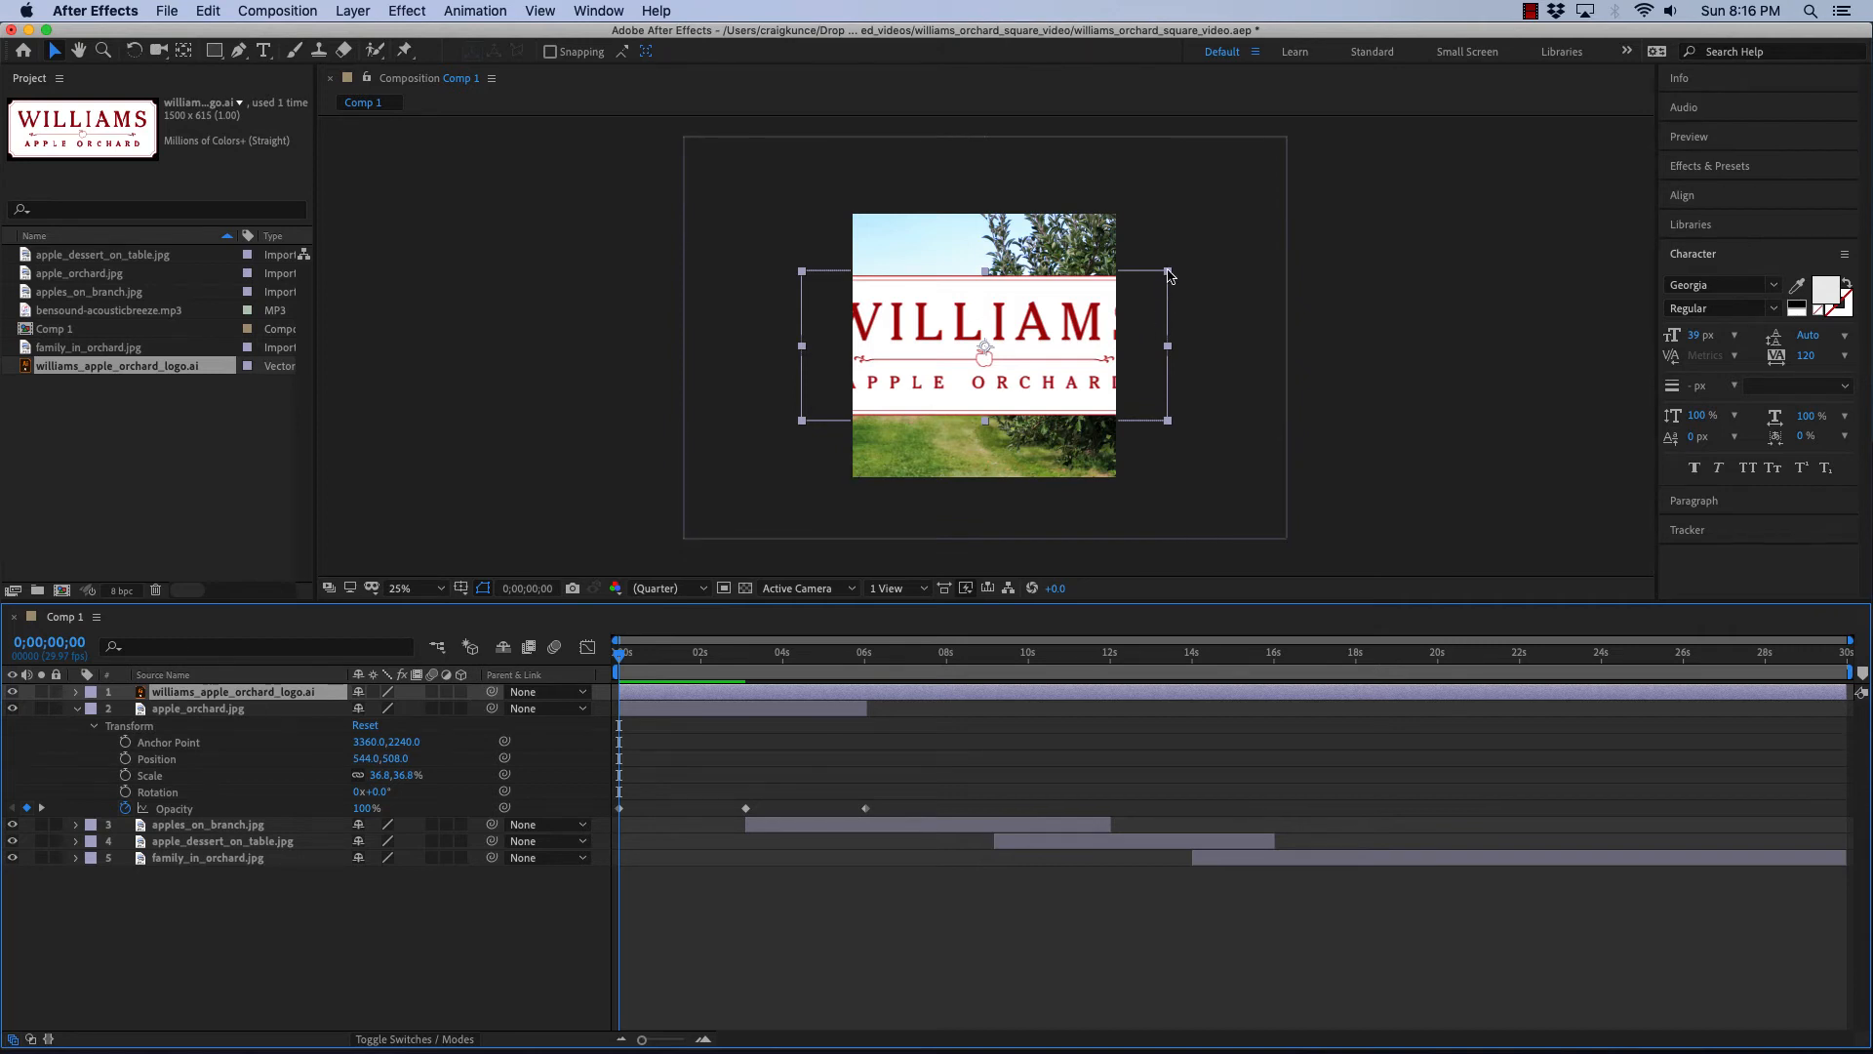
pyautogui.moveTo(1170, 276); pyautogui.dragTo(1086, 299)
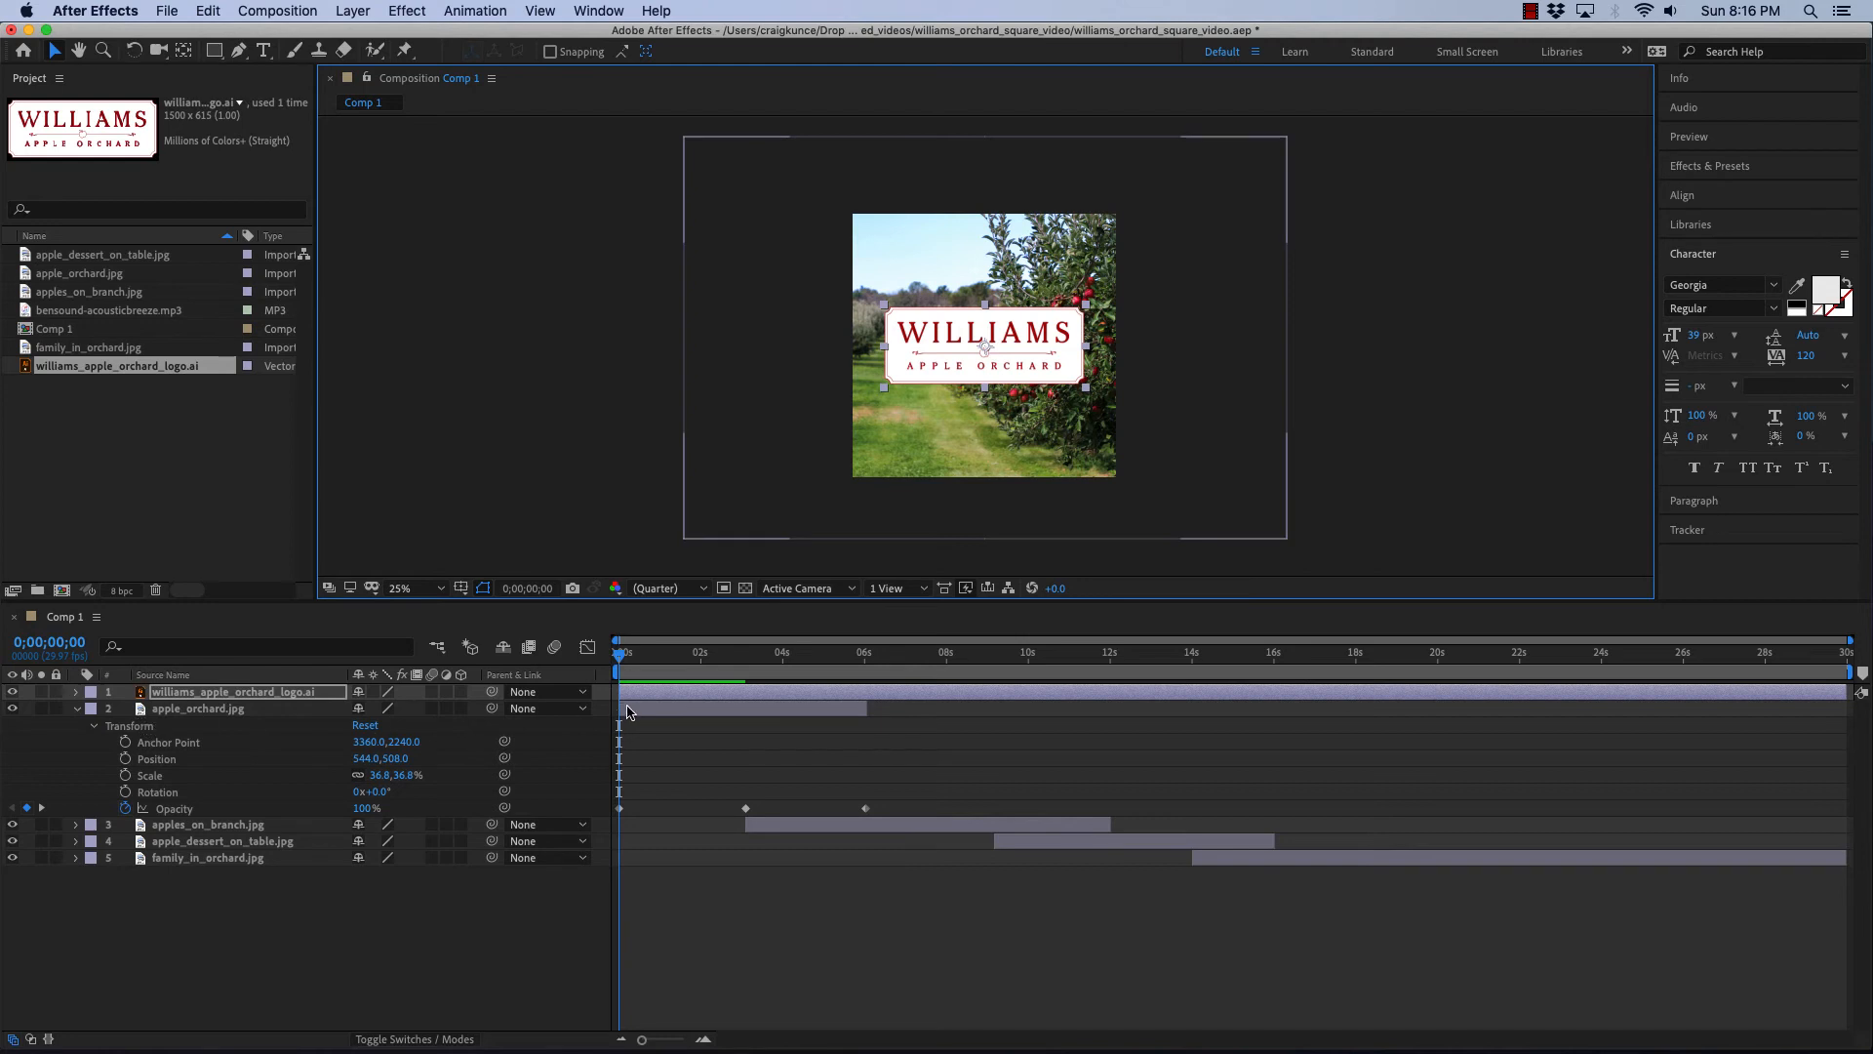
# - Add opacity keyframes to the logo layer at 0;00;00;00, 0;00;03;02 and 0;00;06;01, matching the apple_orchard.jpg keyframe times
pyautogui.click(77, 692)
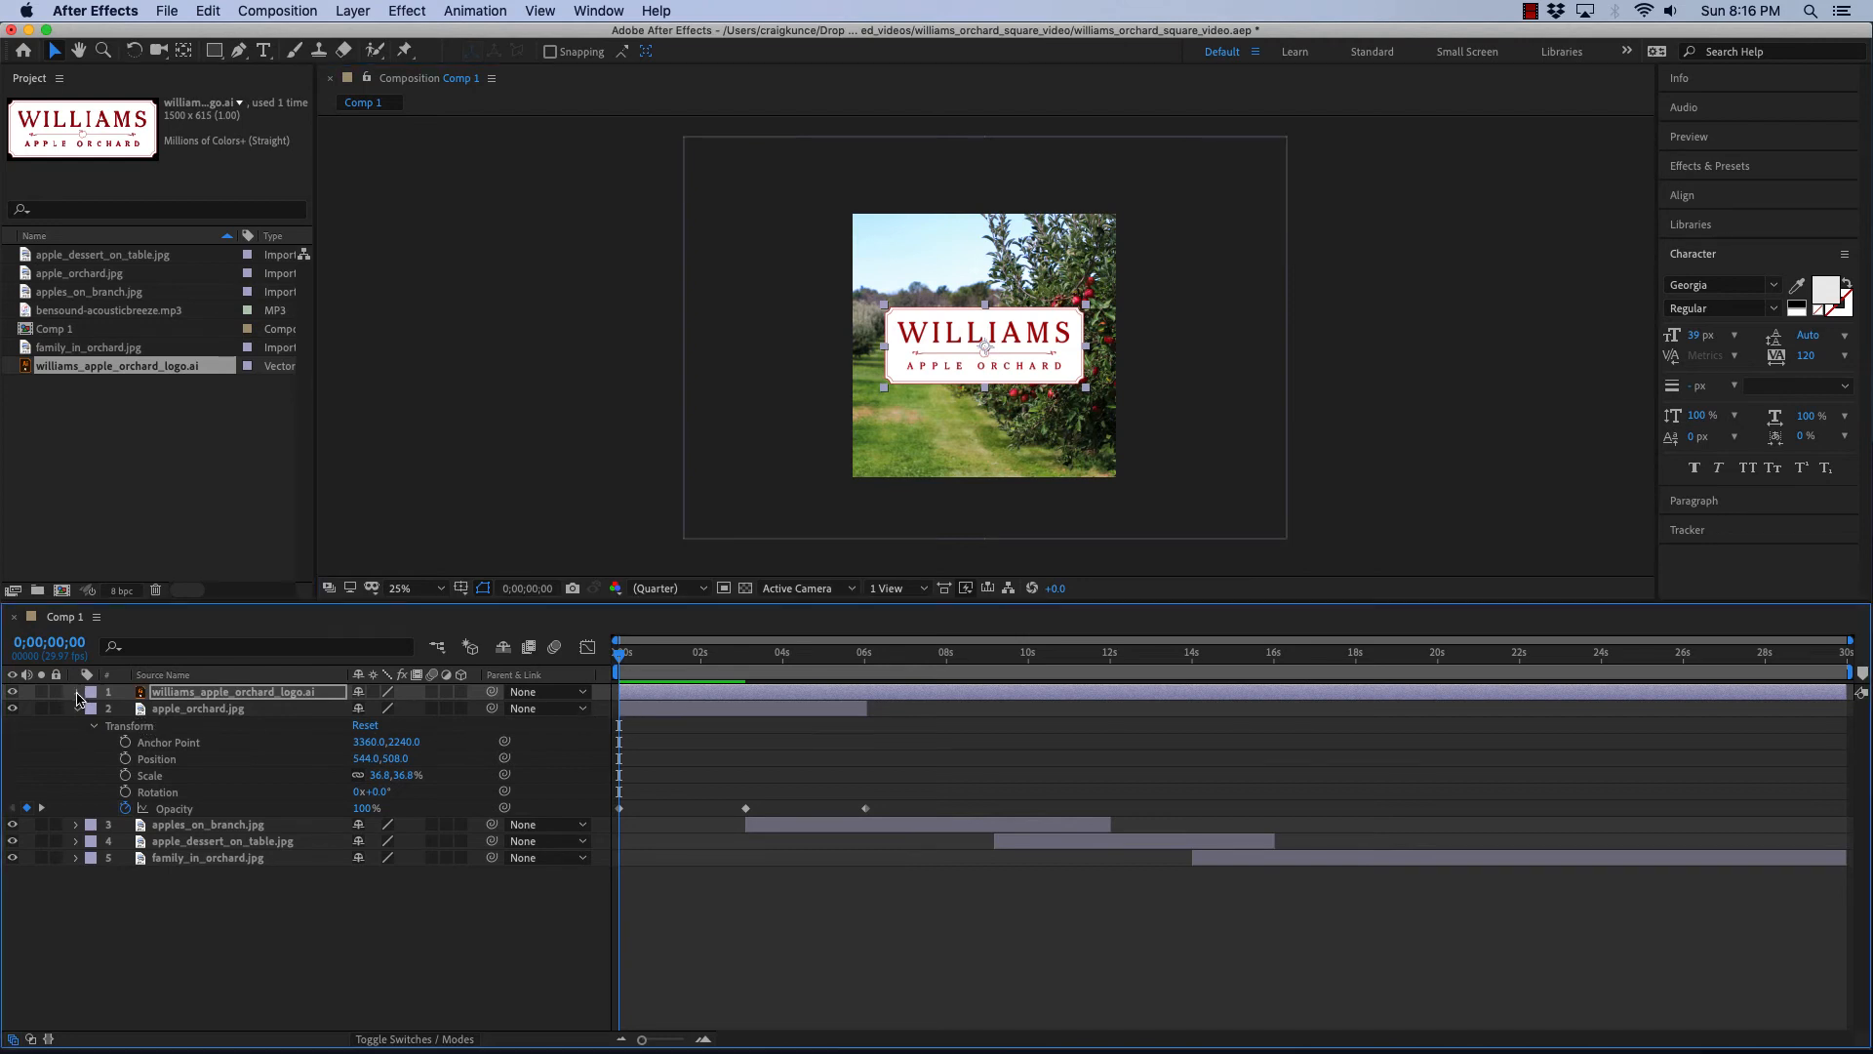
pyautogui.click(93, 710)
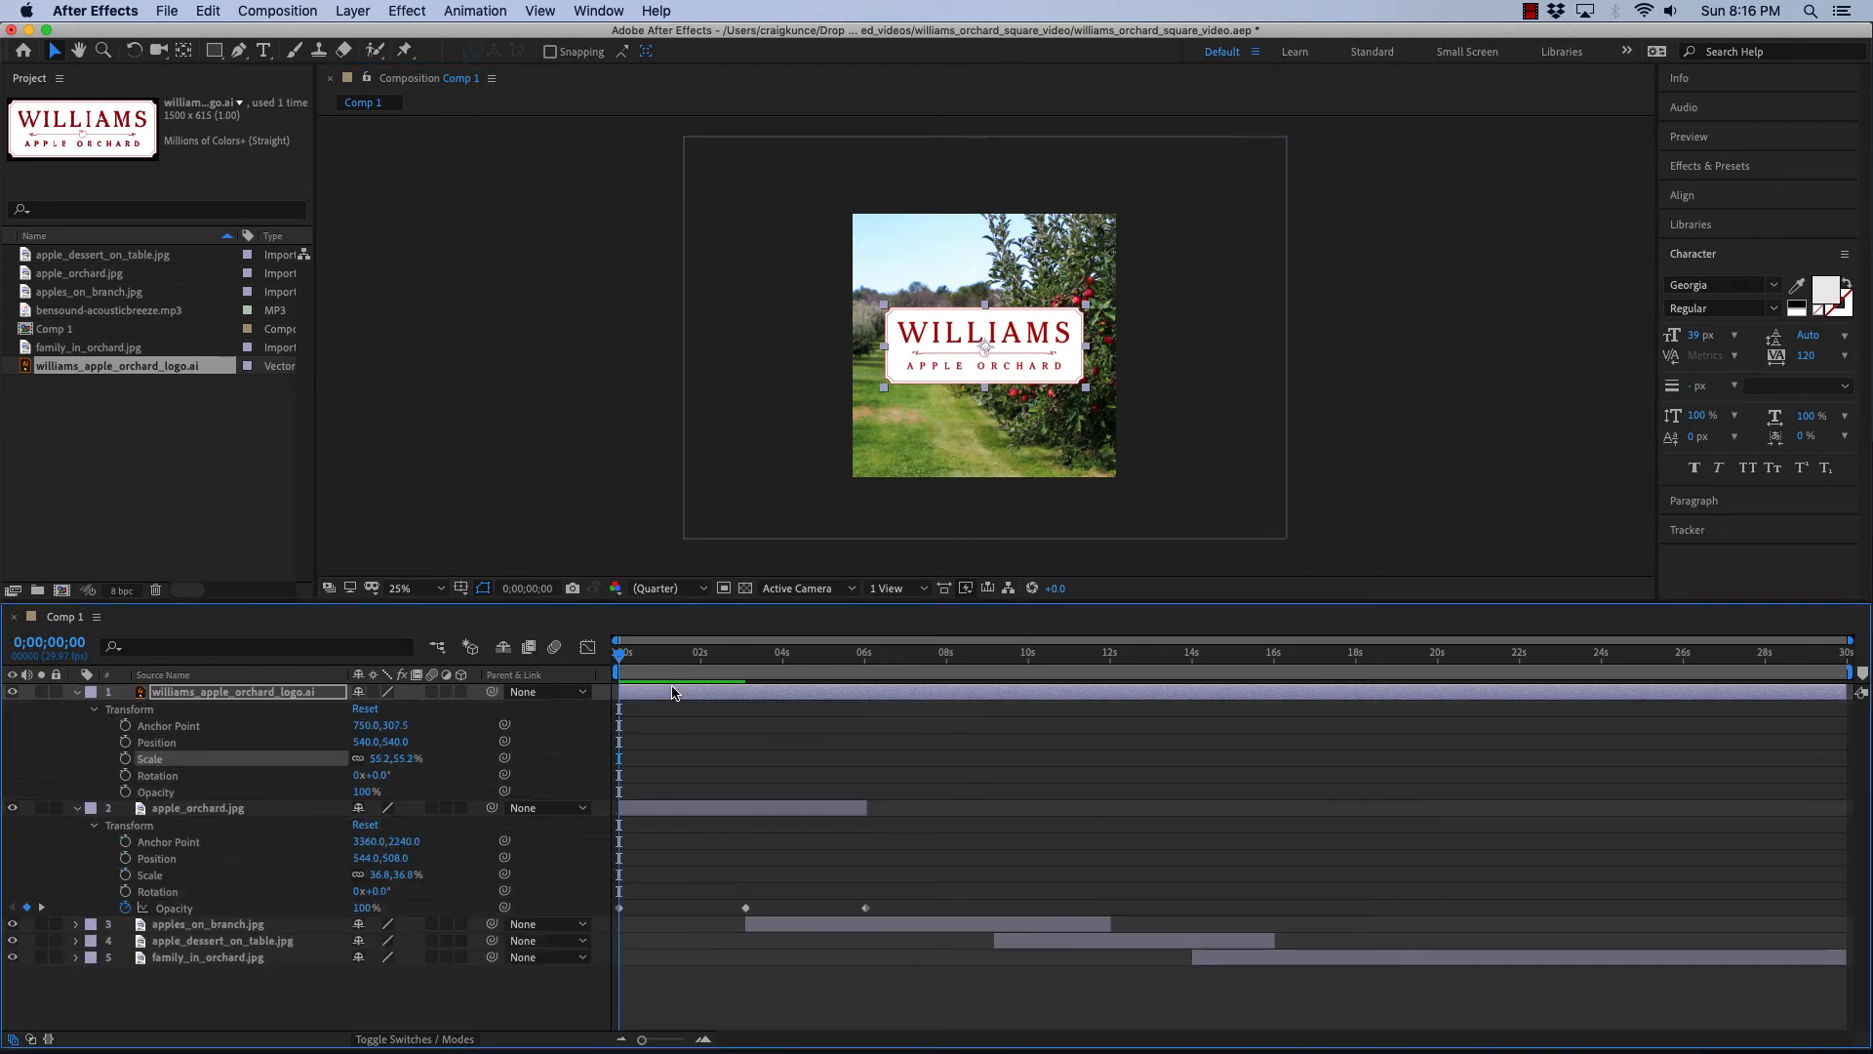
pyautogui.moveTo(621, 660)
pyautogui.mouseDown()
pyautogui.moveTo(820, 669)
pyautogui.moveTo(625, 666)
pyautogui.mouseUp()
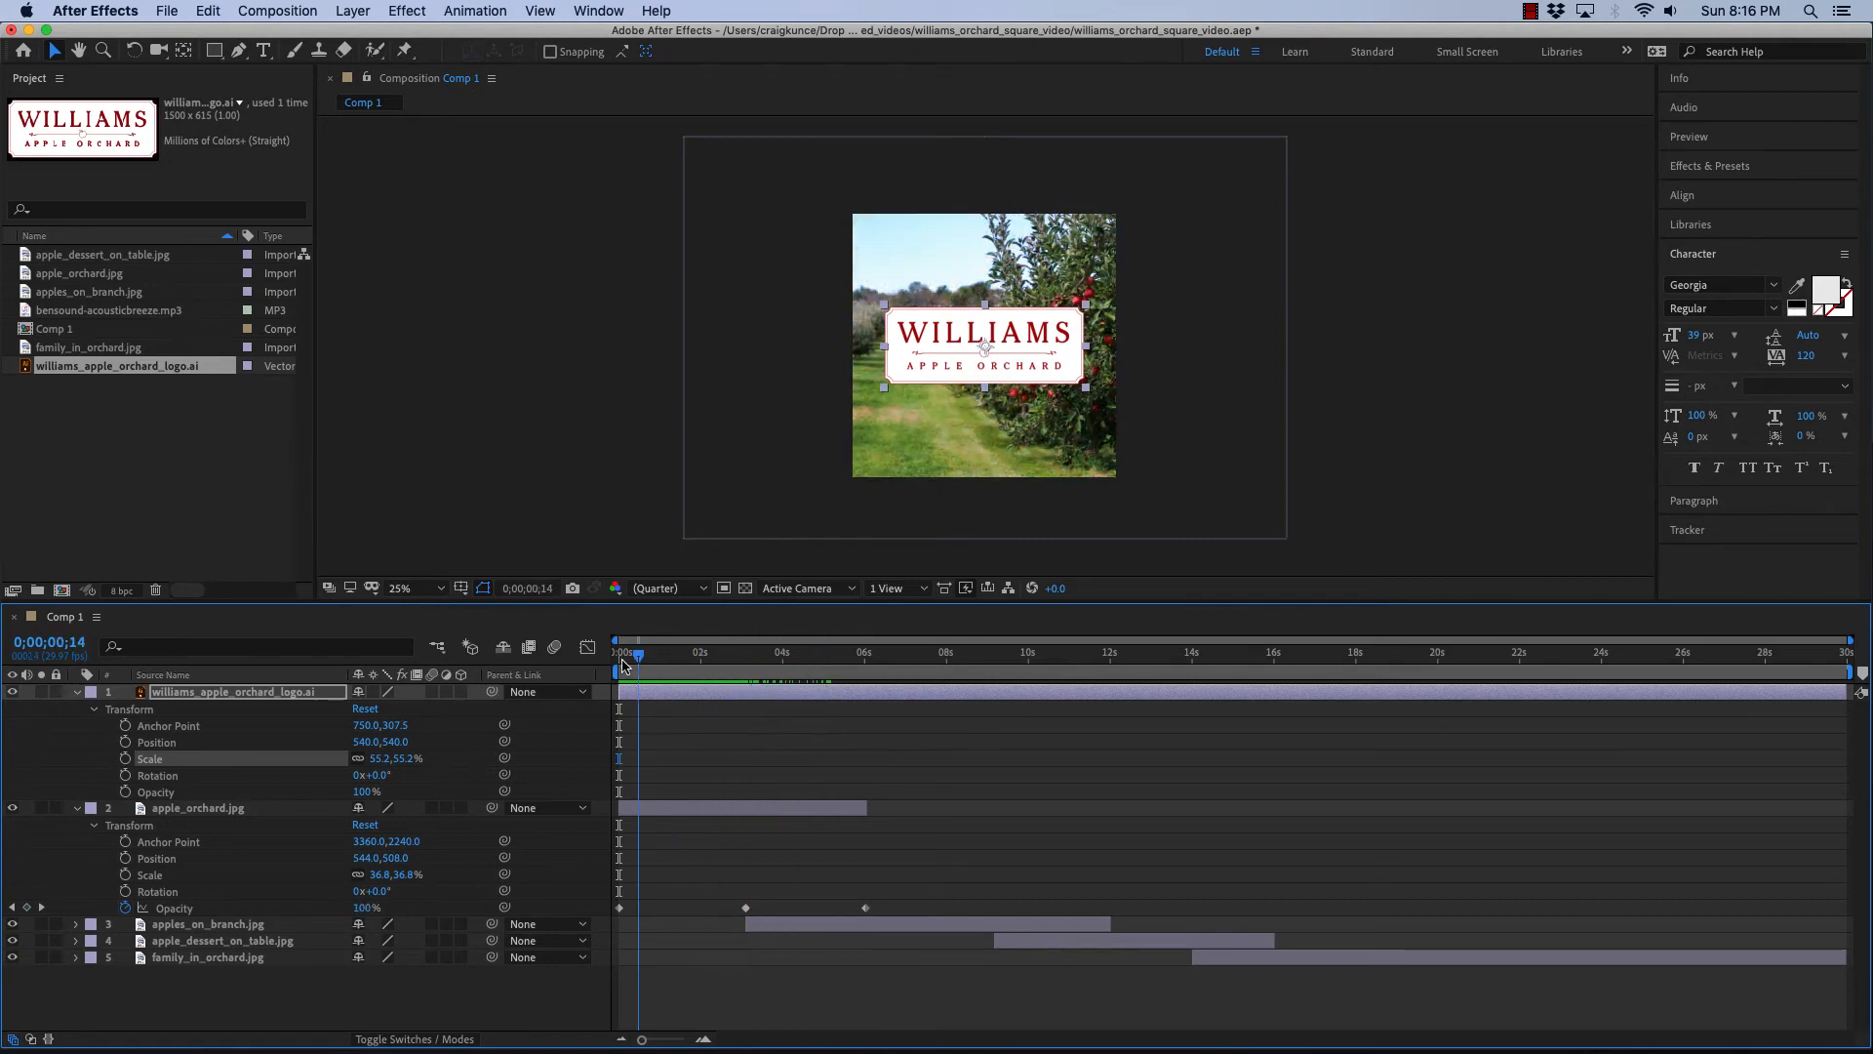
pyautogui.click(125, 793)
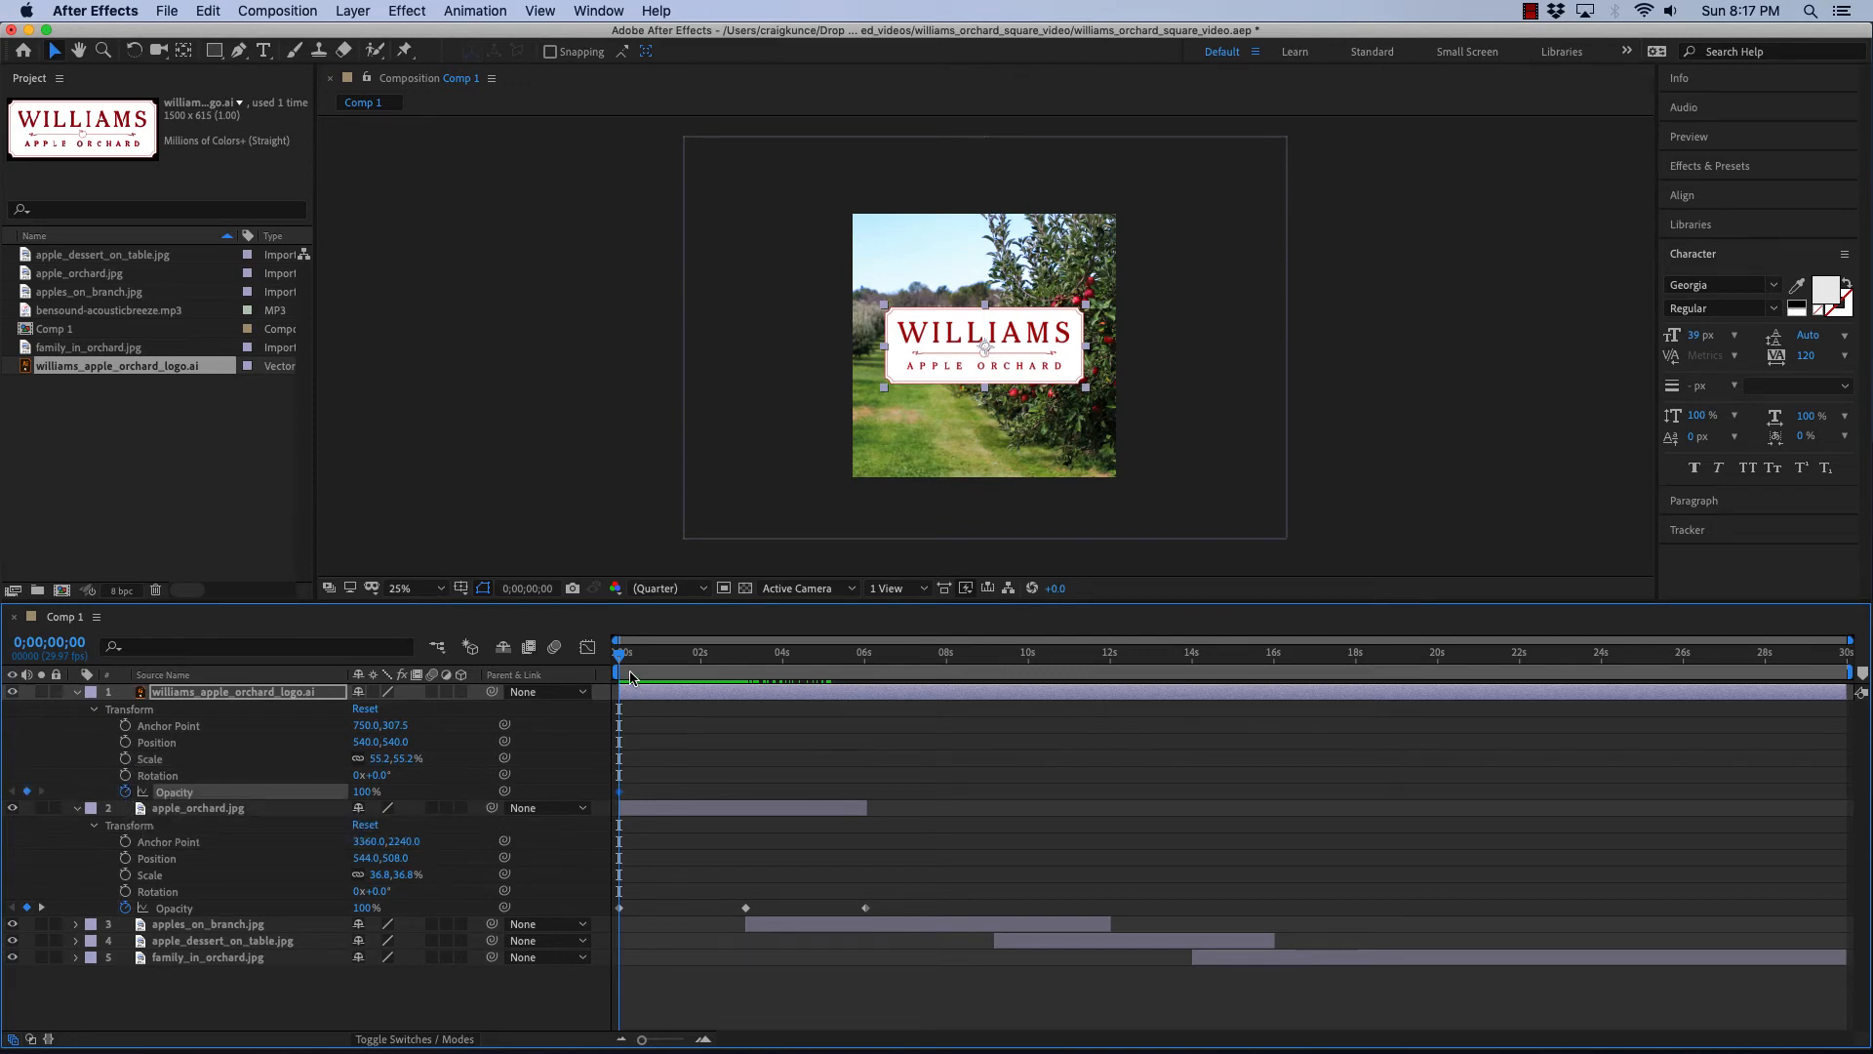
pyautogui.moveTo(617, 660); pyautogui.dragTo(745, 664)
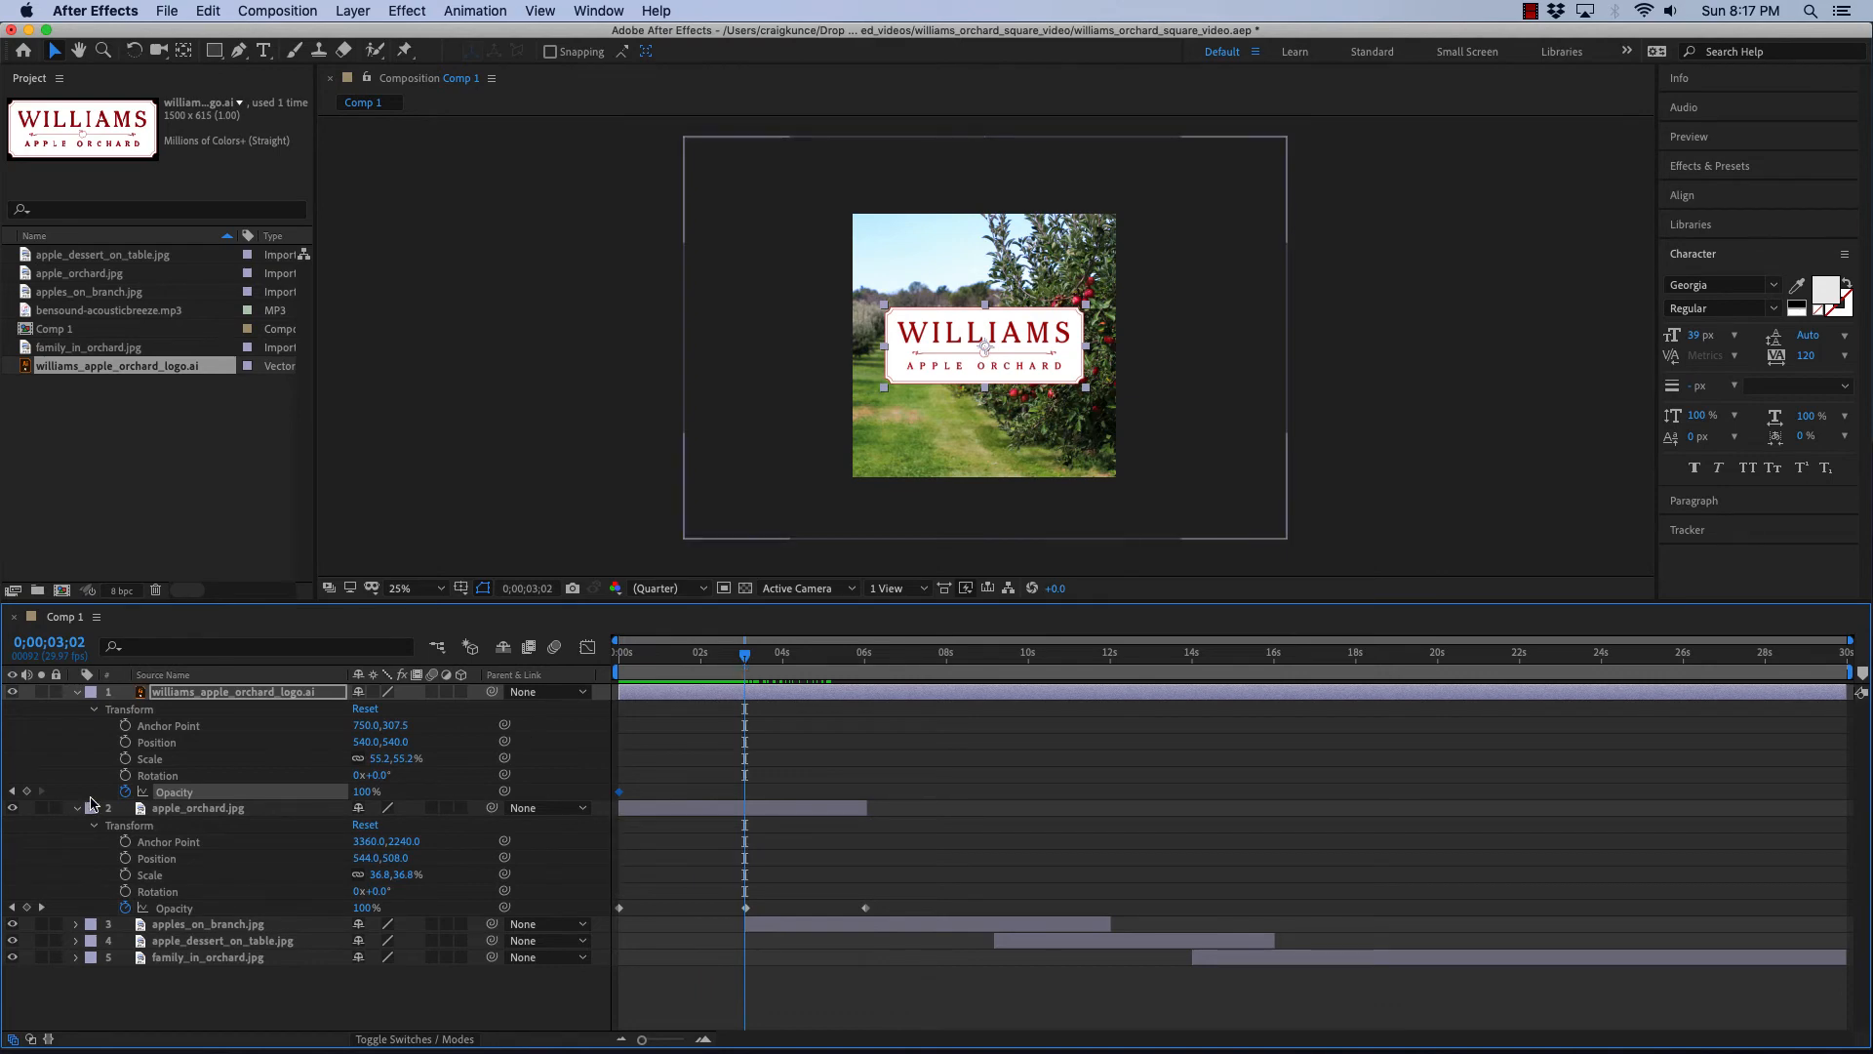
pyautogui.click(26, 792)
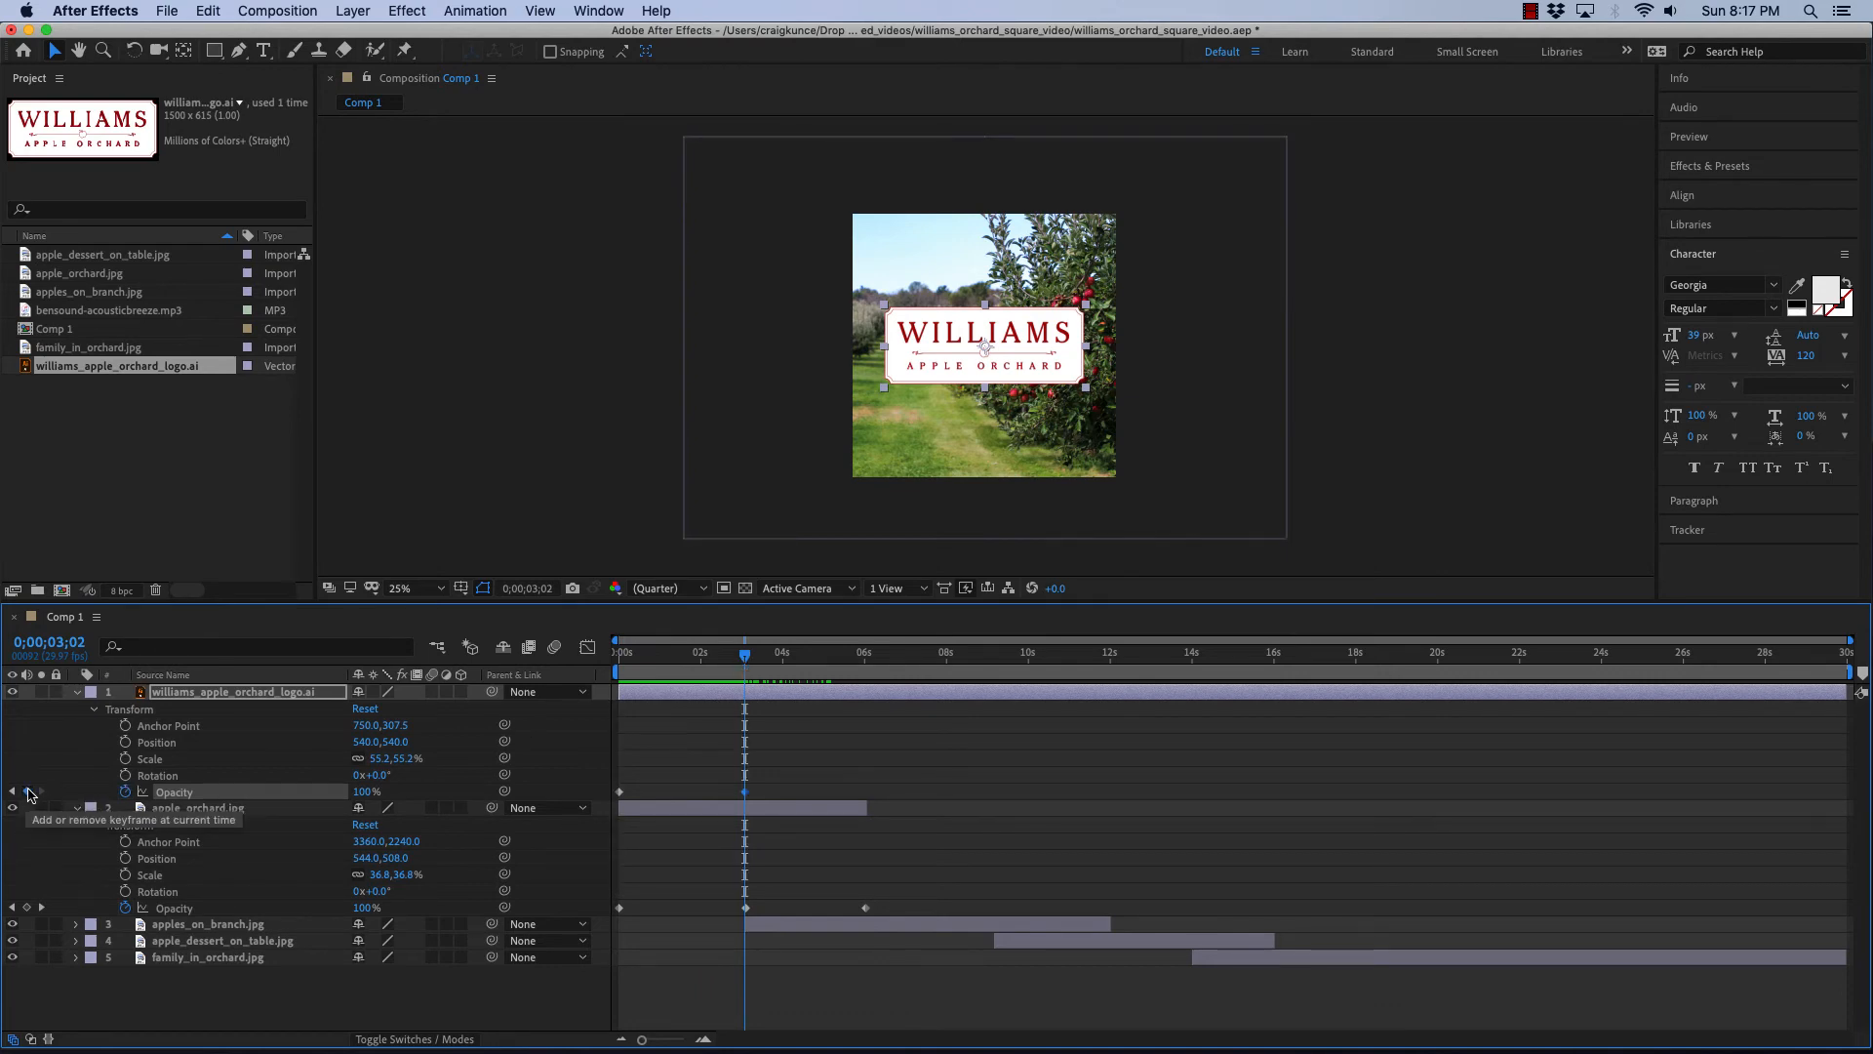
pyautogui.moveTo(745, 661); pyautogui.dragTo(867, 666)
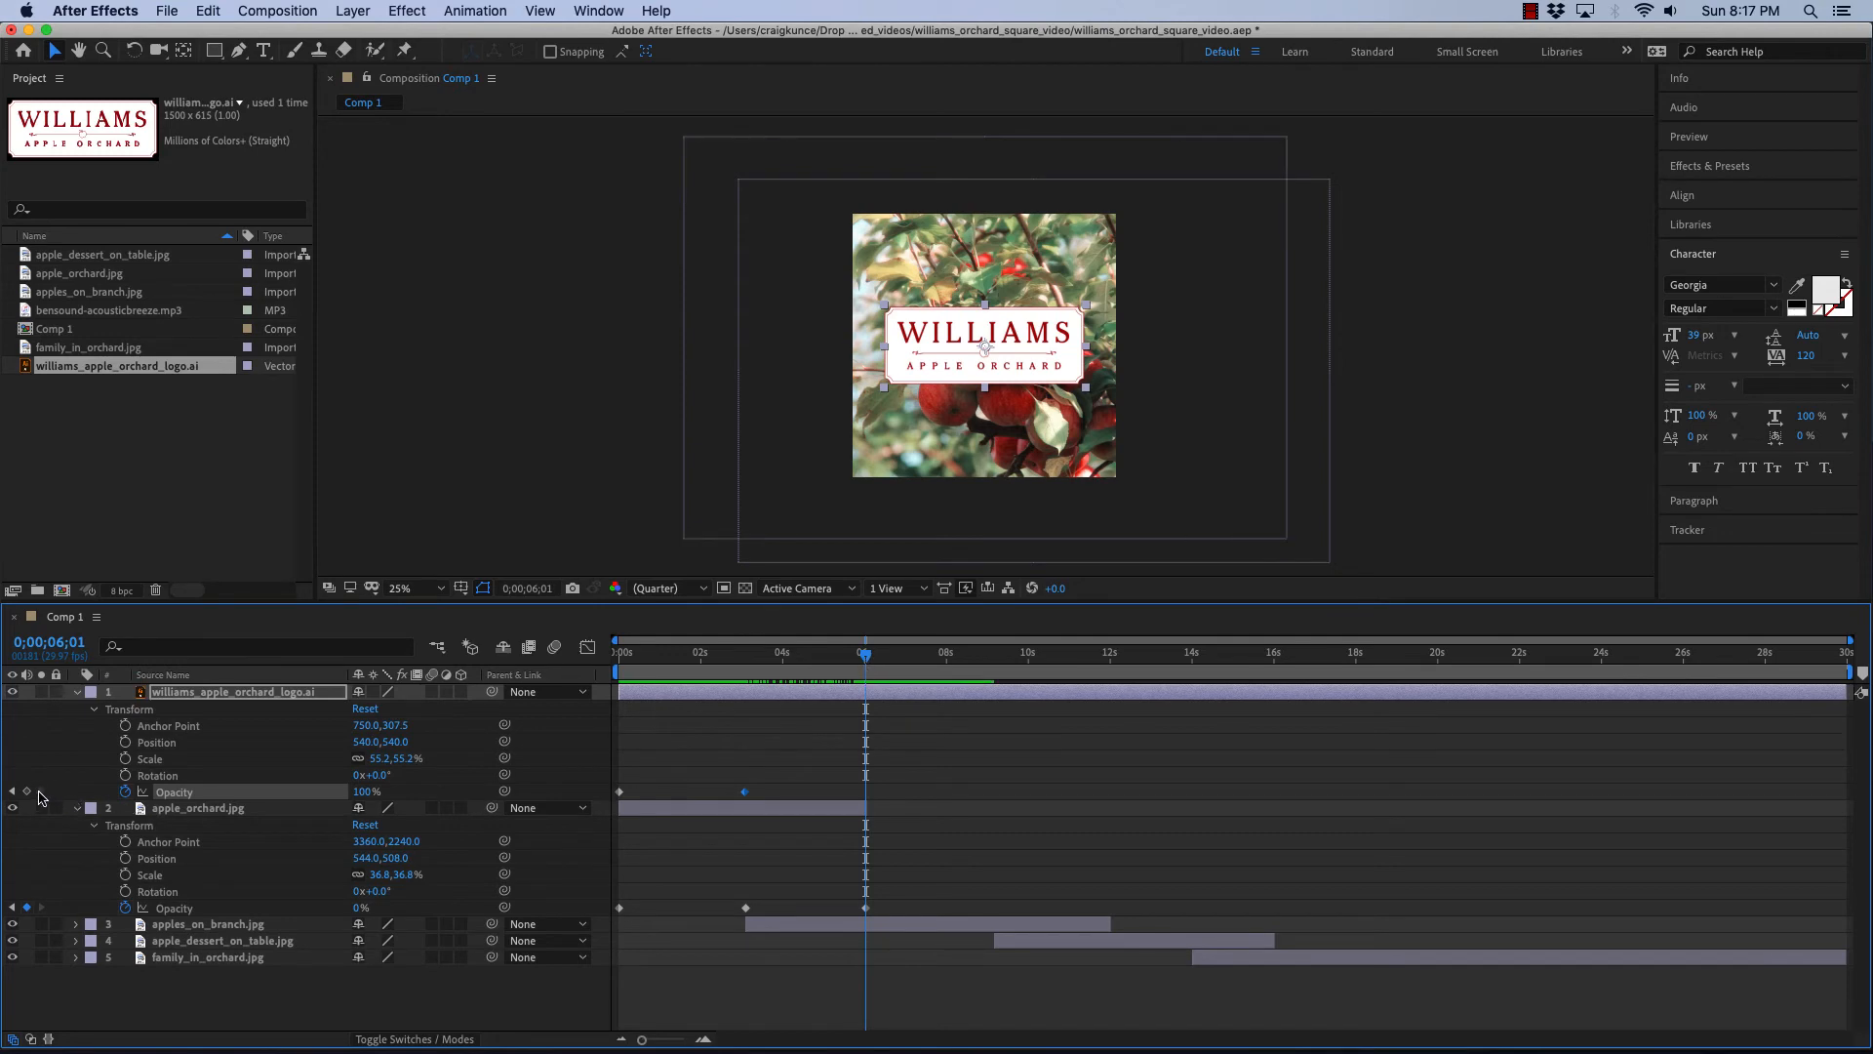
pyautogui.click(28, 792)
pyautogui.moveTo(366, 795); pyautogui.dragTo(414, 785)
# - Keyframe the logo's scale at 0;00;00;00 and 0;00;03;02, and shrink it to 7.2% with a keyframe at 0;00;06;01
pyautogui.moveTo(871, 660); pyautogui.dragTo(606, 664)
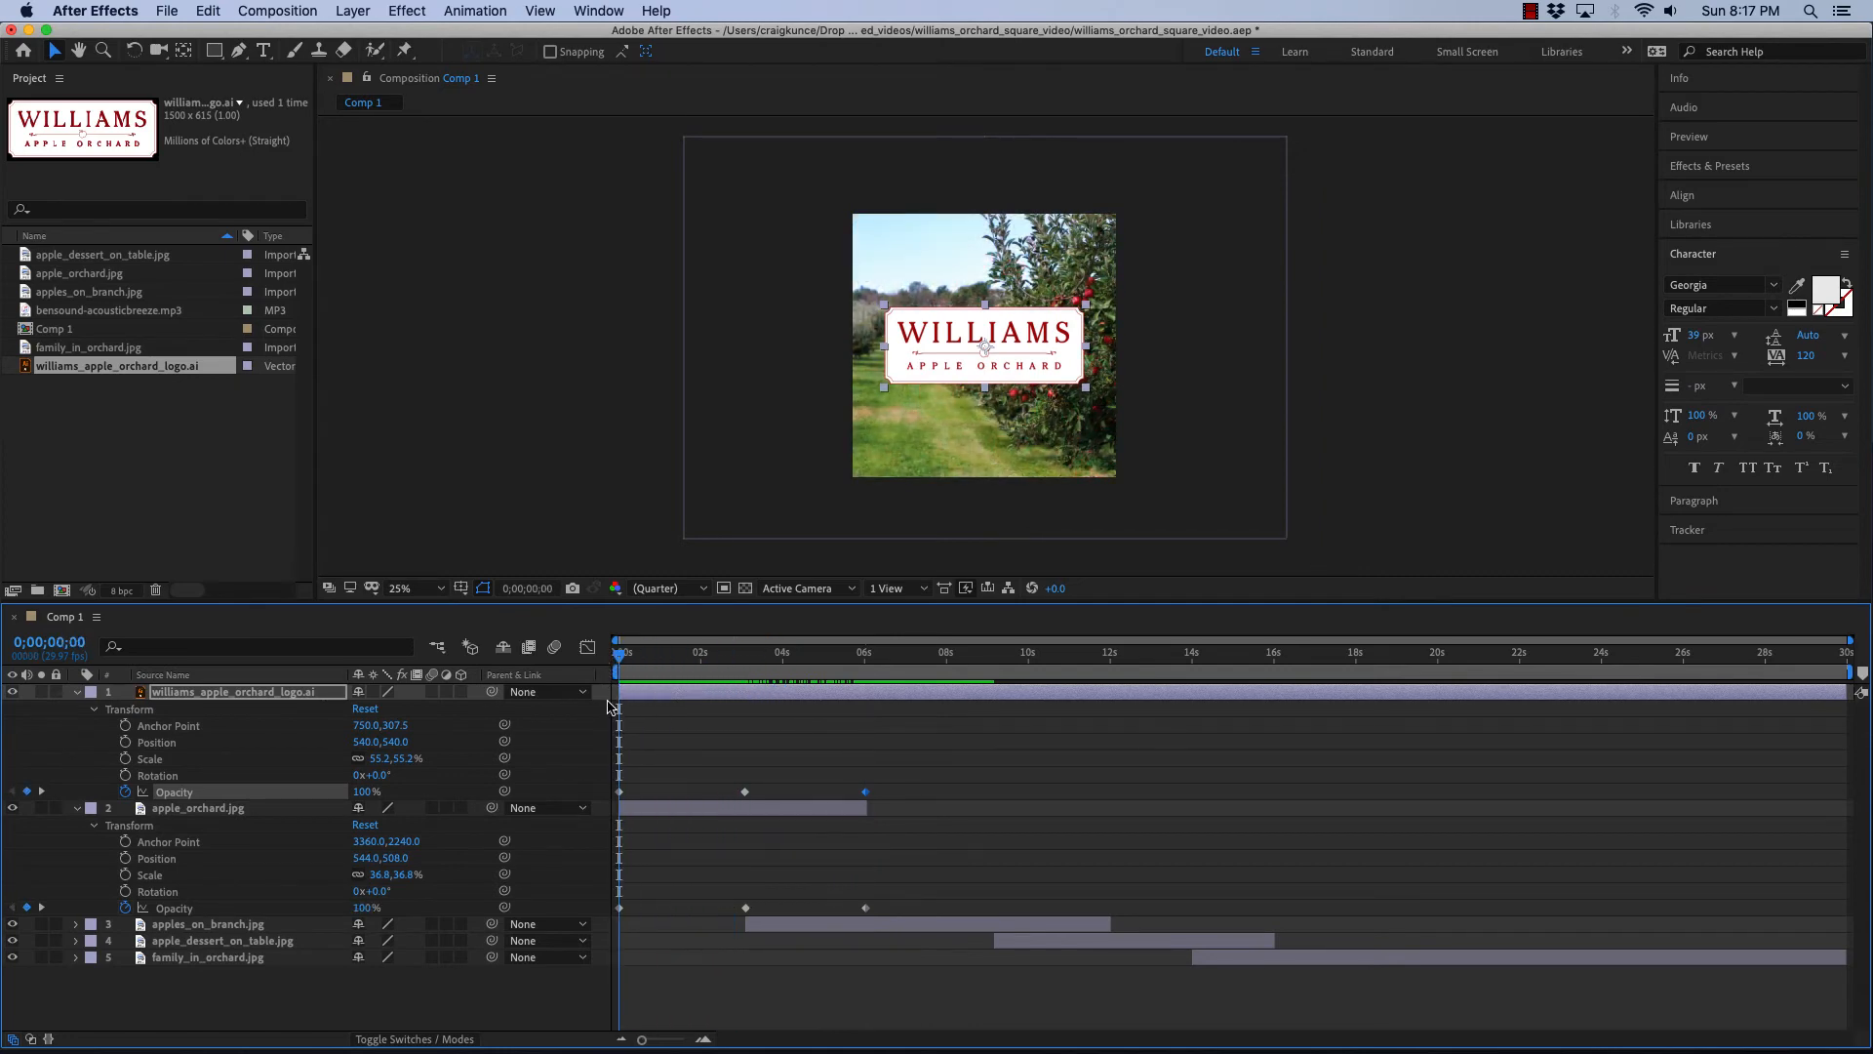
pyautogui.click(125, 759)
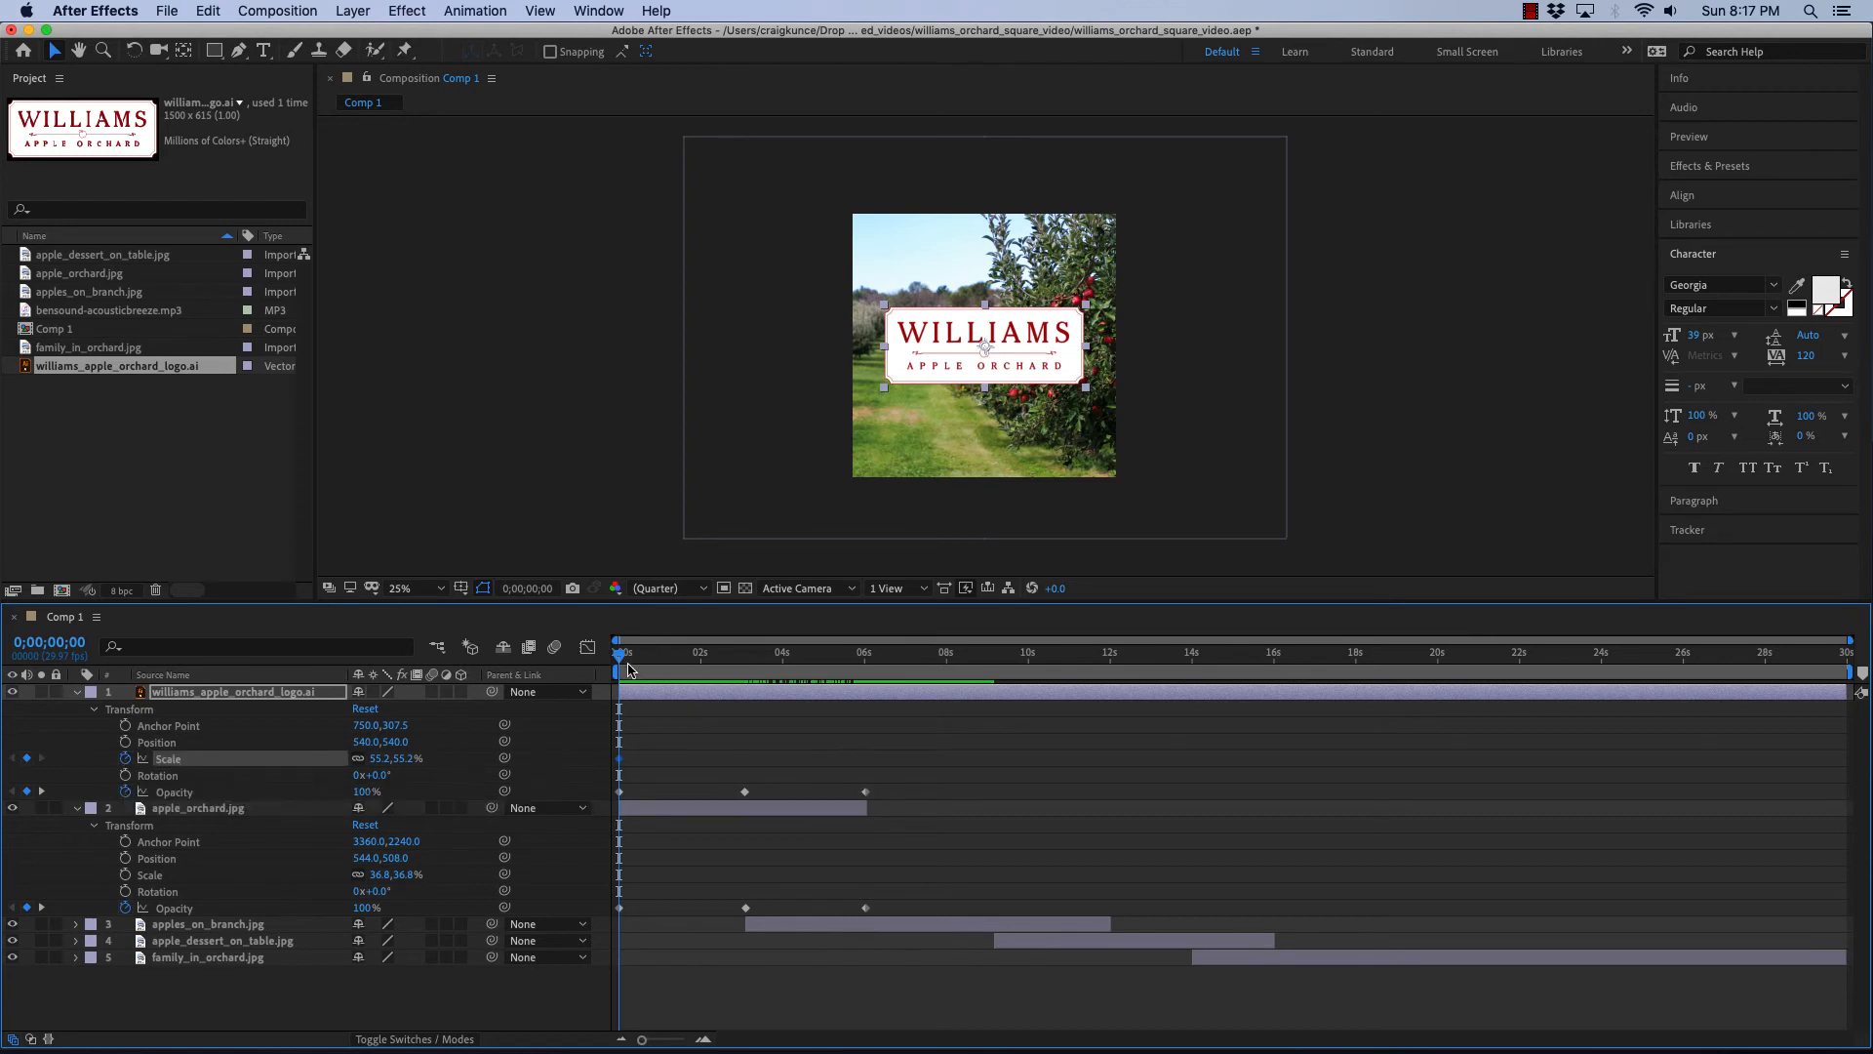
pyautogui.moveTo(620, 662); pyautogui.dragTo(745, 663)
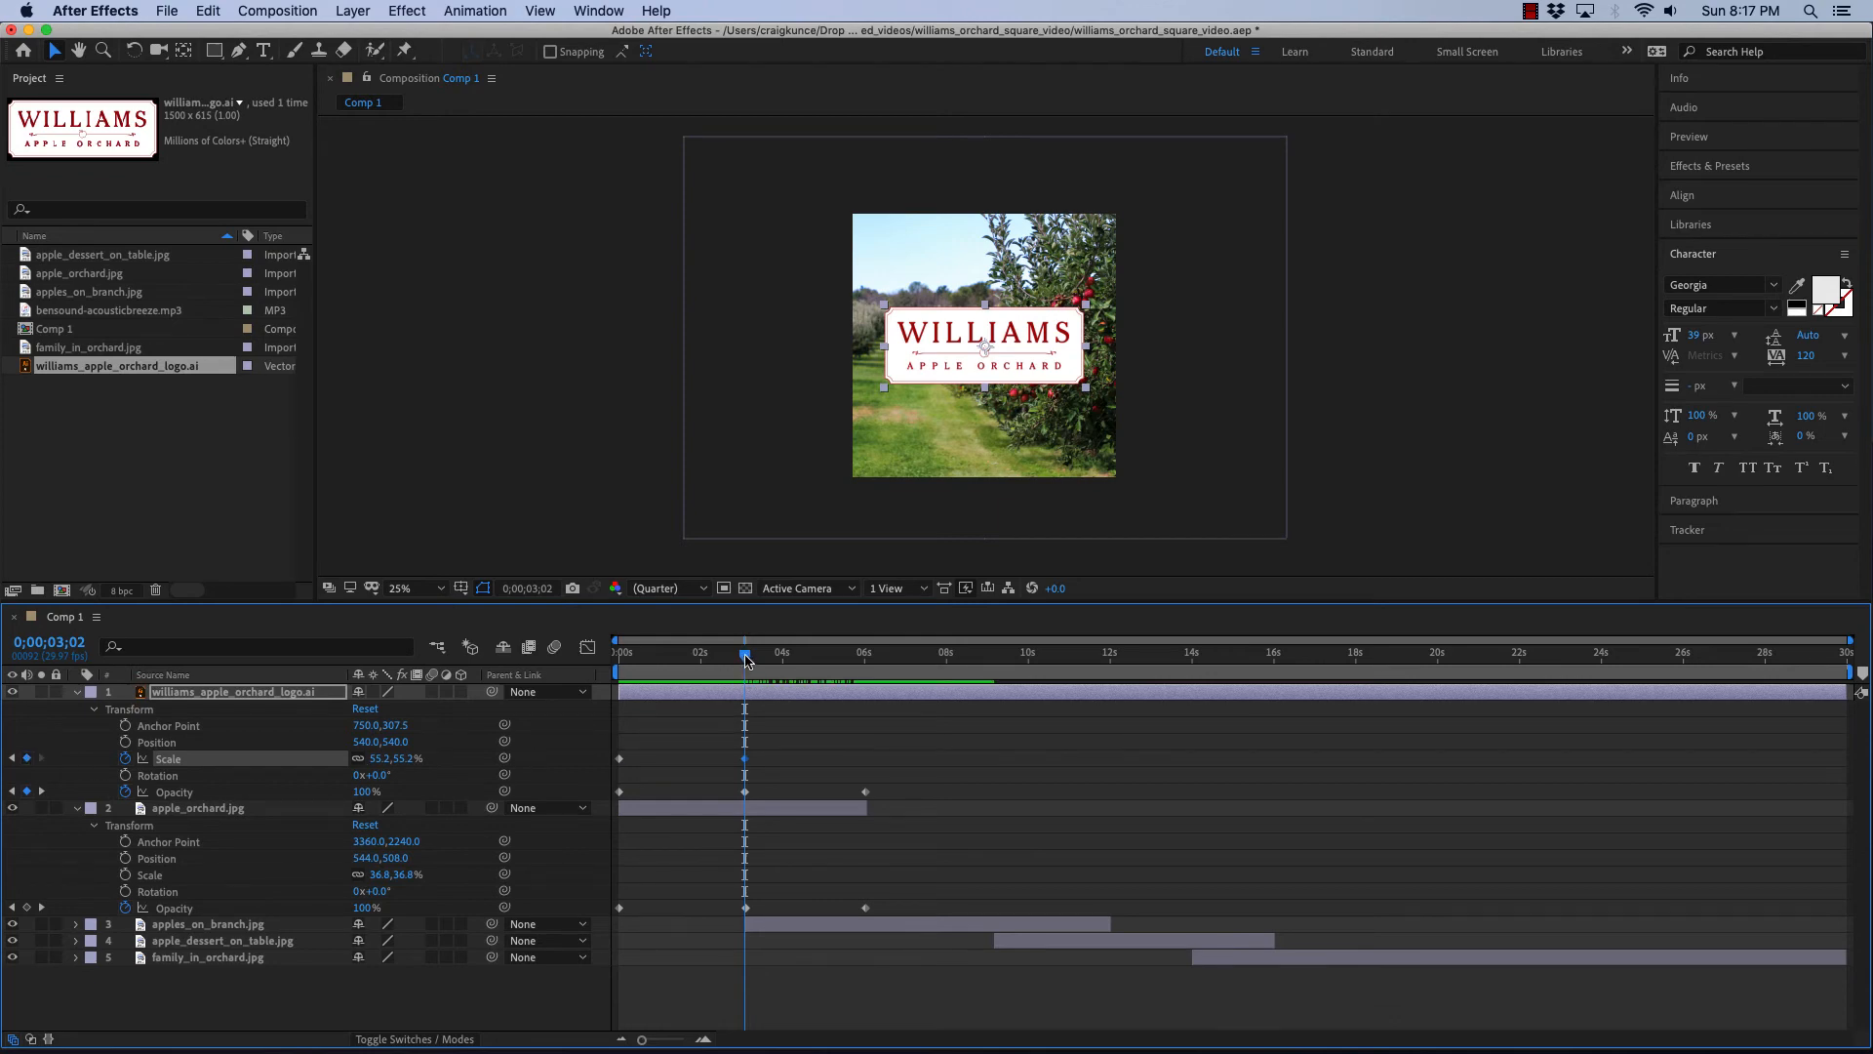
pyautogui.moveTo(745, 661); pyautogui.dragTo(866, 663)
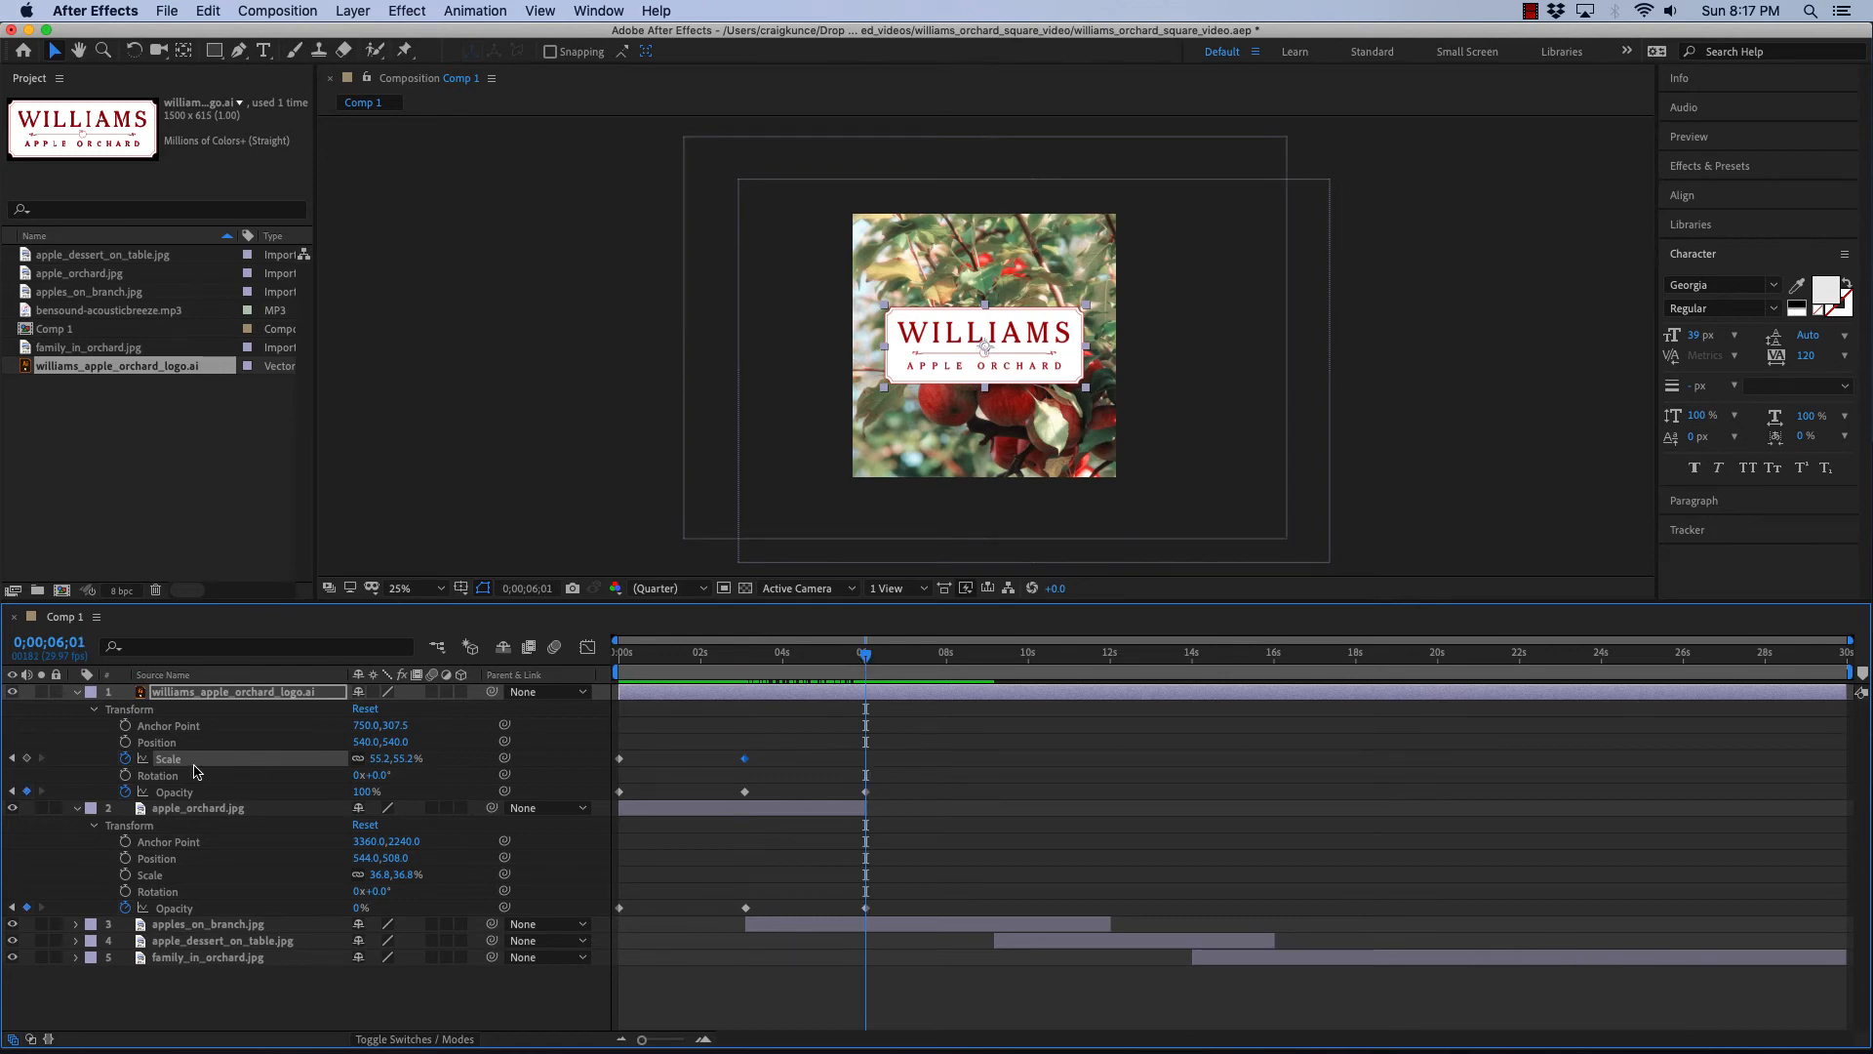
pyautogui.click(27, 759)
pyautogui.moveTo(378, 758); pyautogui.dragTo(338, 762)
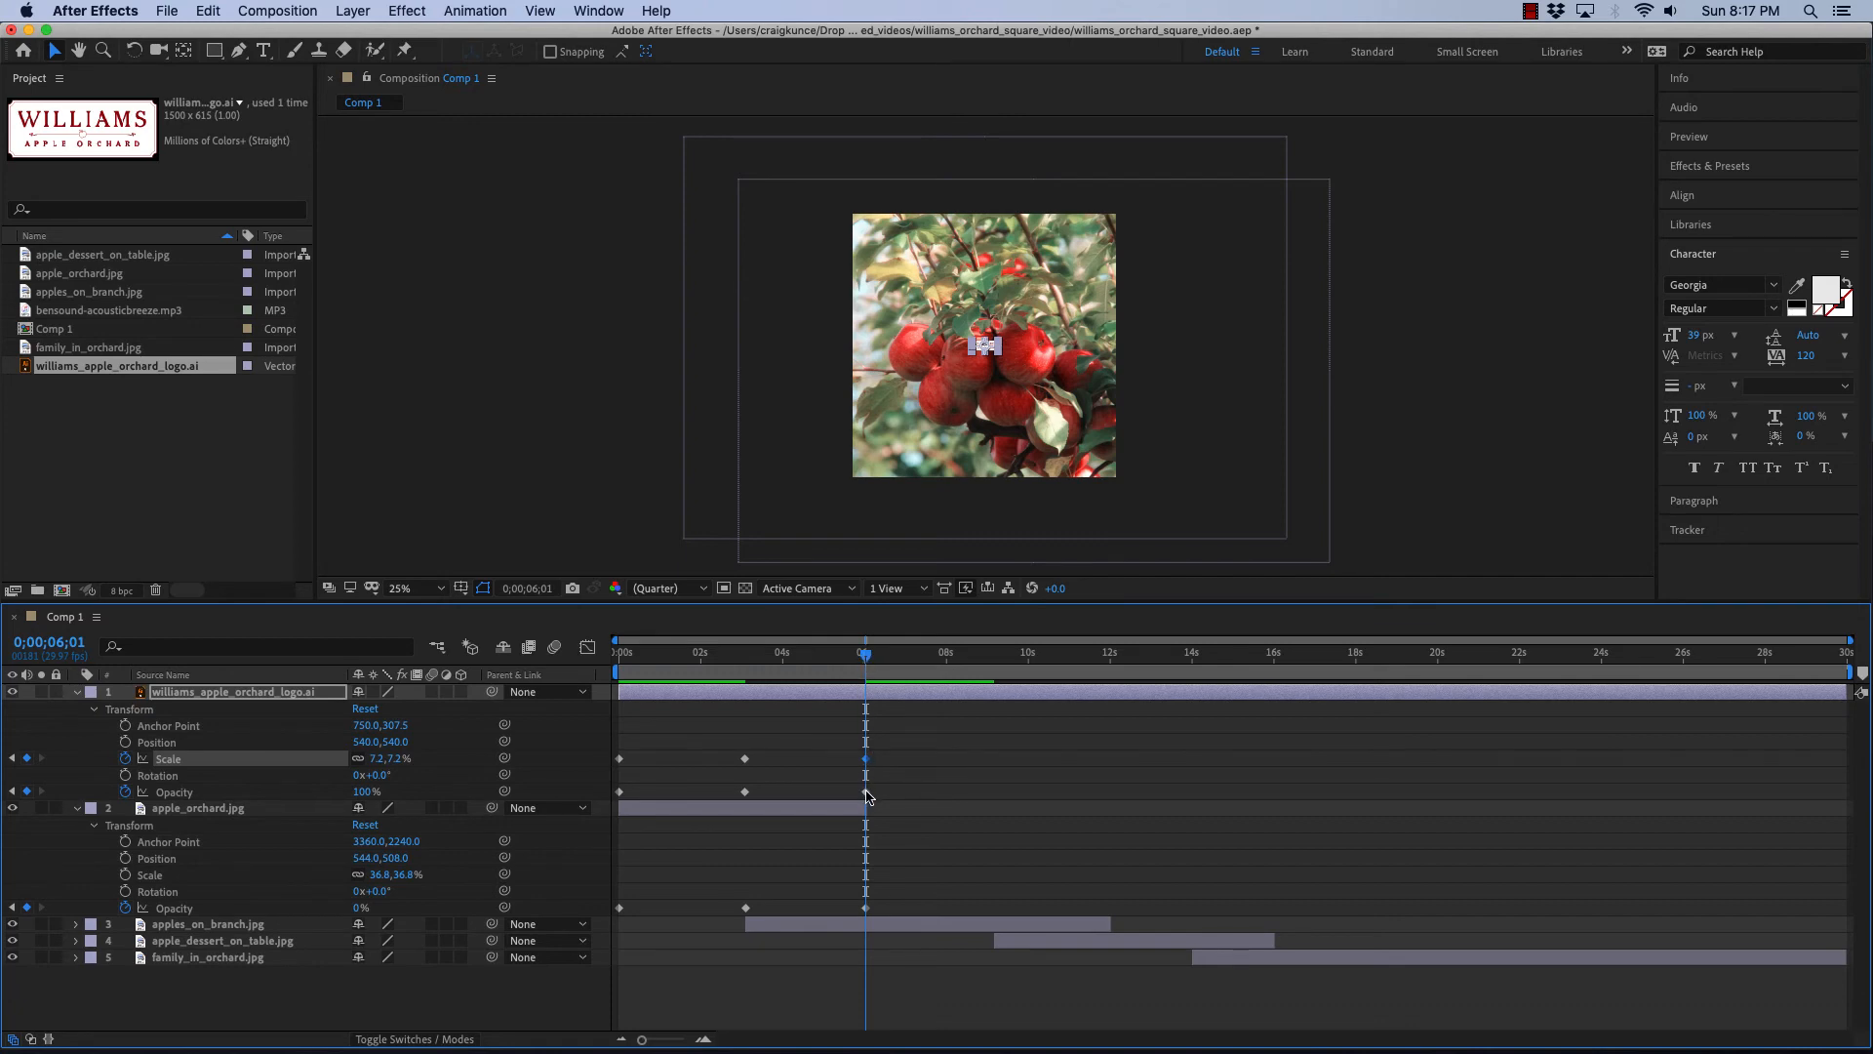
# - Set the logo's opacity keyframe at 0;00;06;01 to 0%, and return the playhead to 0;00;00;00
pyautogui.click(865, 792)
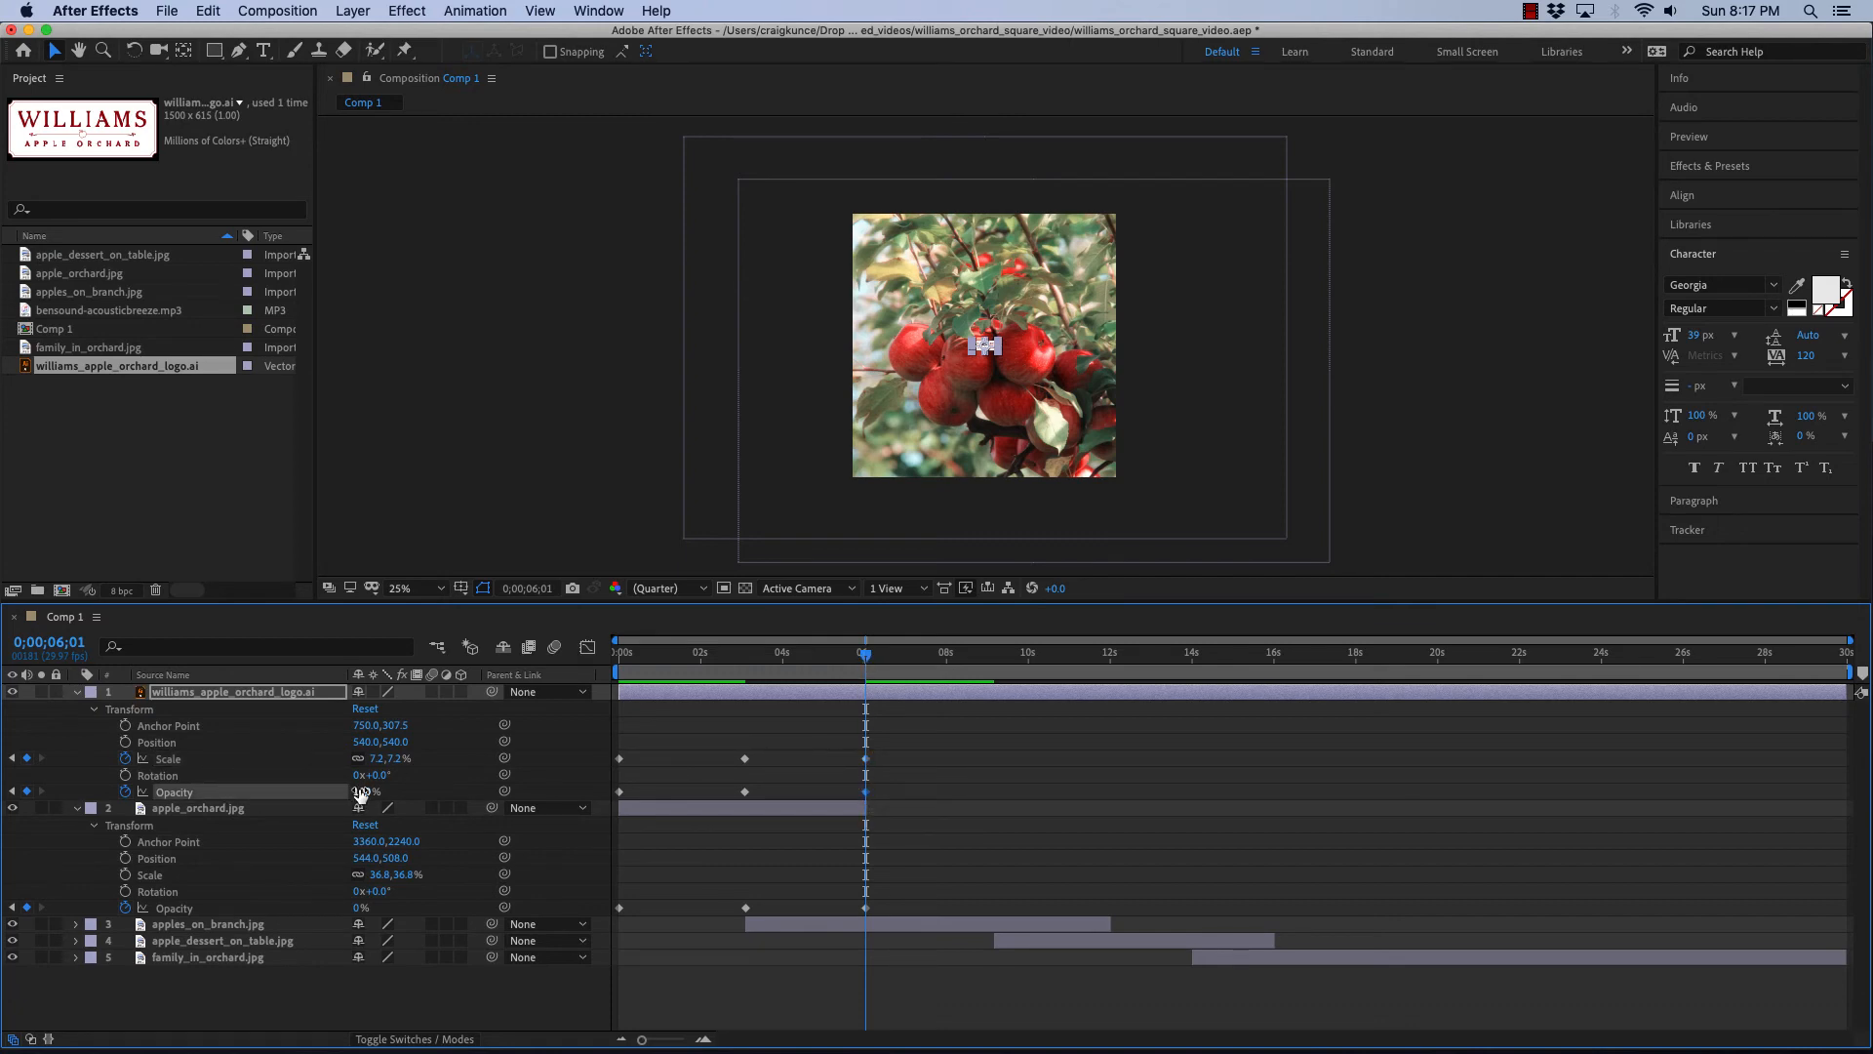
pyautogui.moveTo(361, 792); pyautogui.dragTo(271, 798)
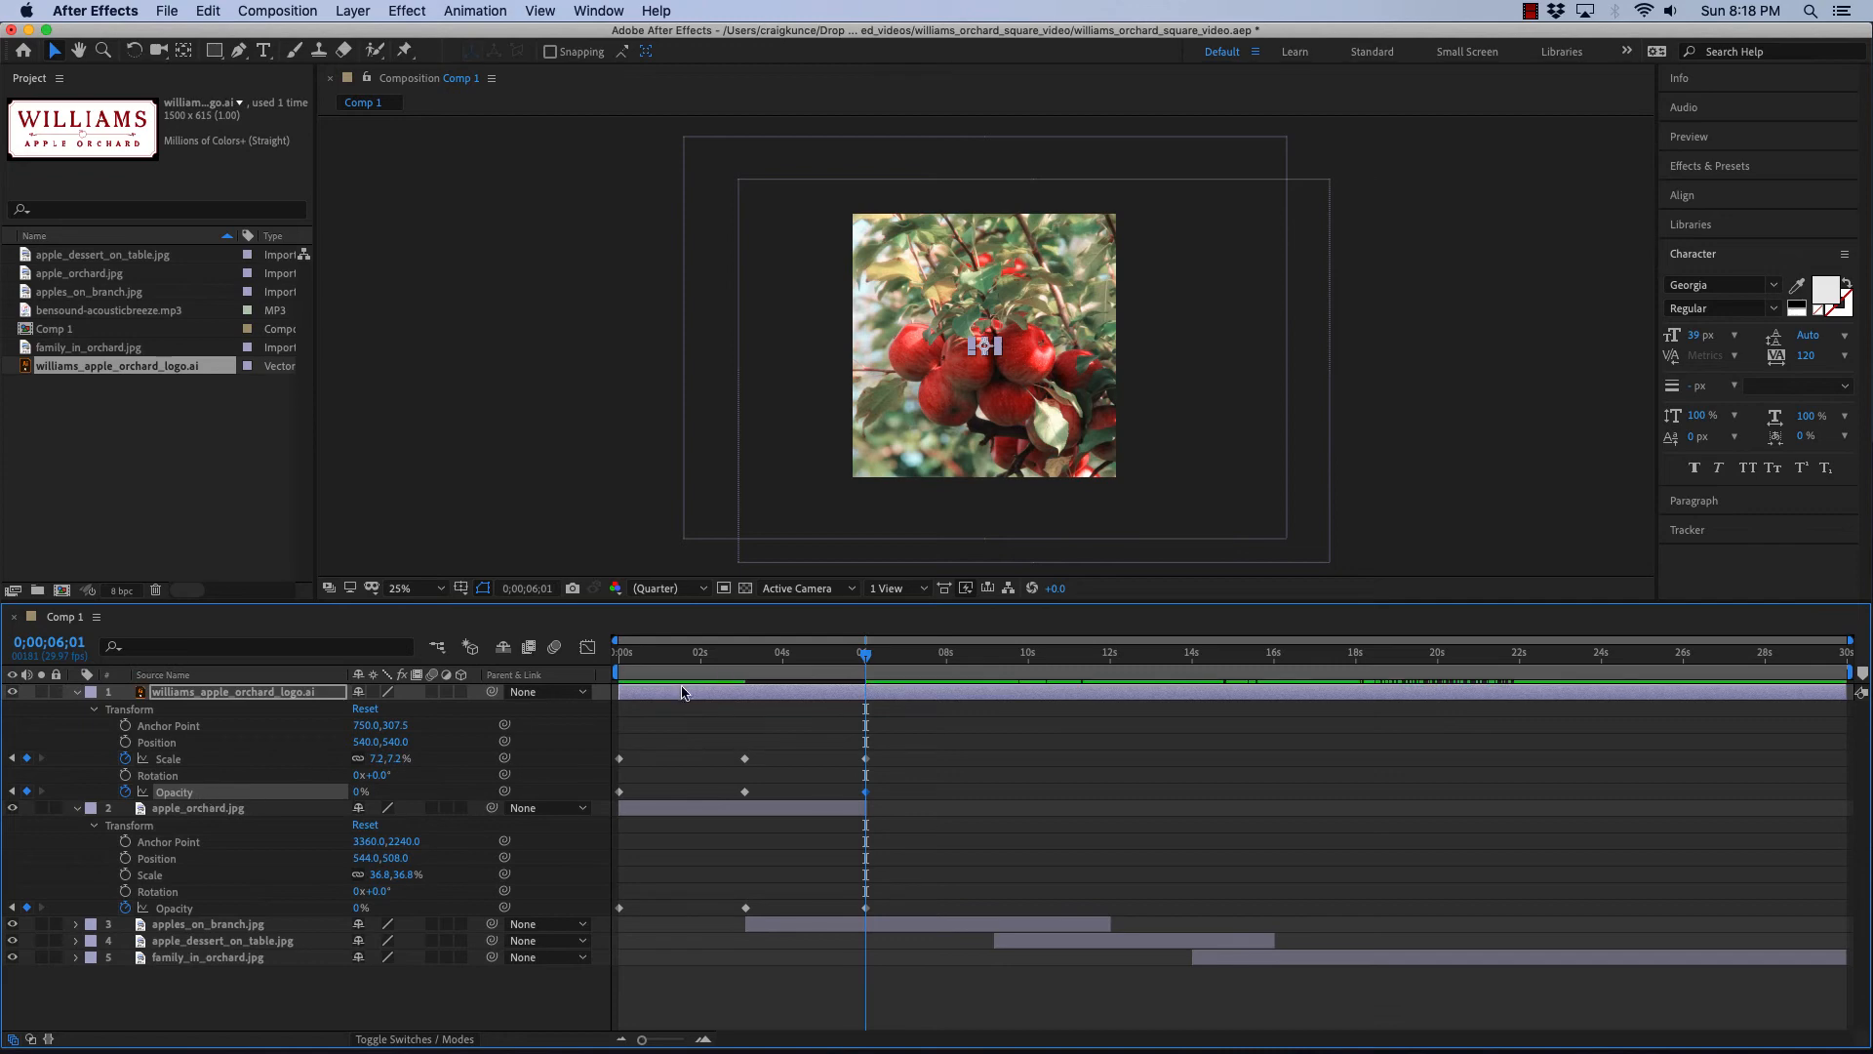
pyautogui.moveTo(865, 660); pyautogui.dragTo(589, 664)
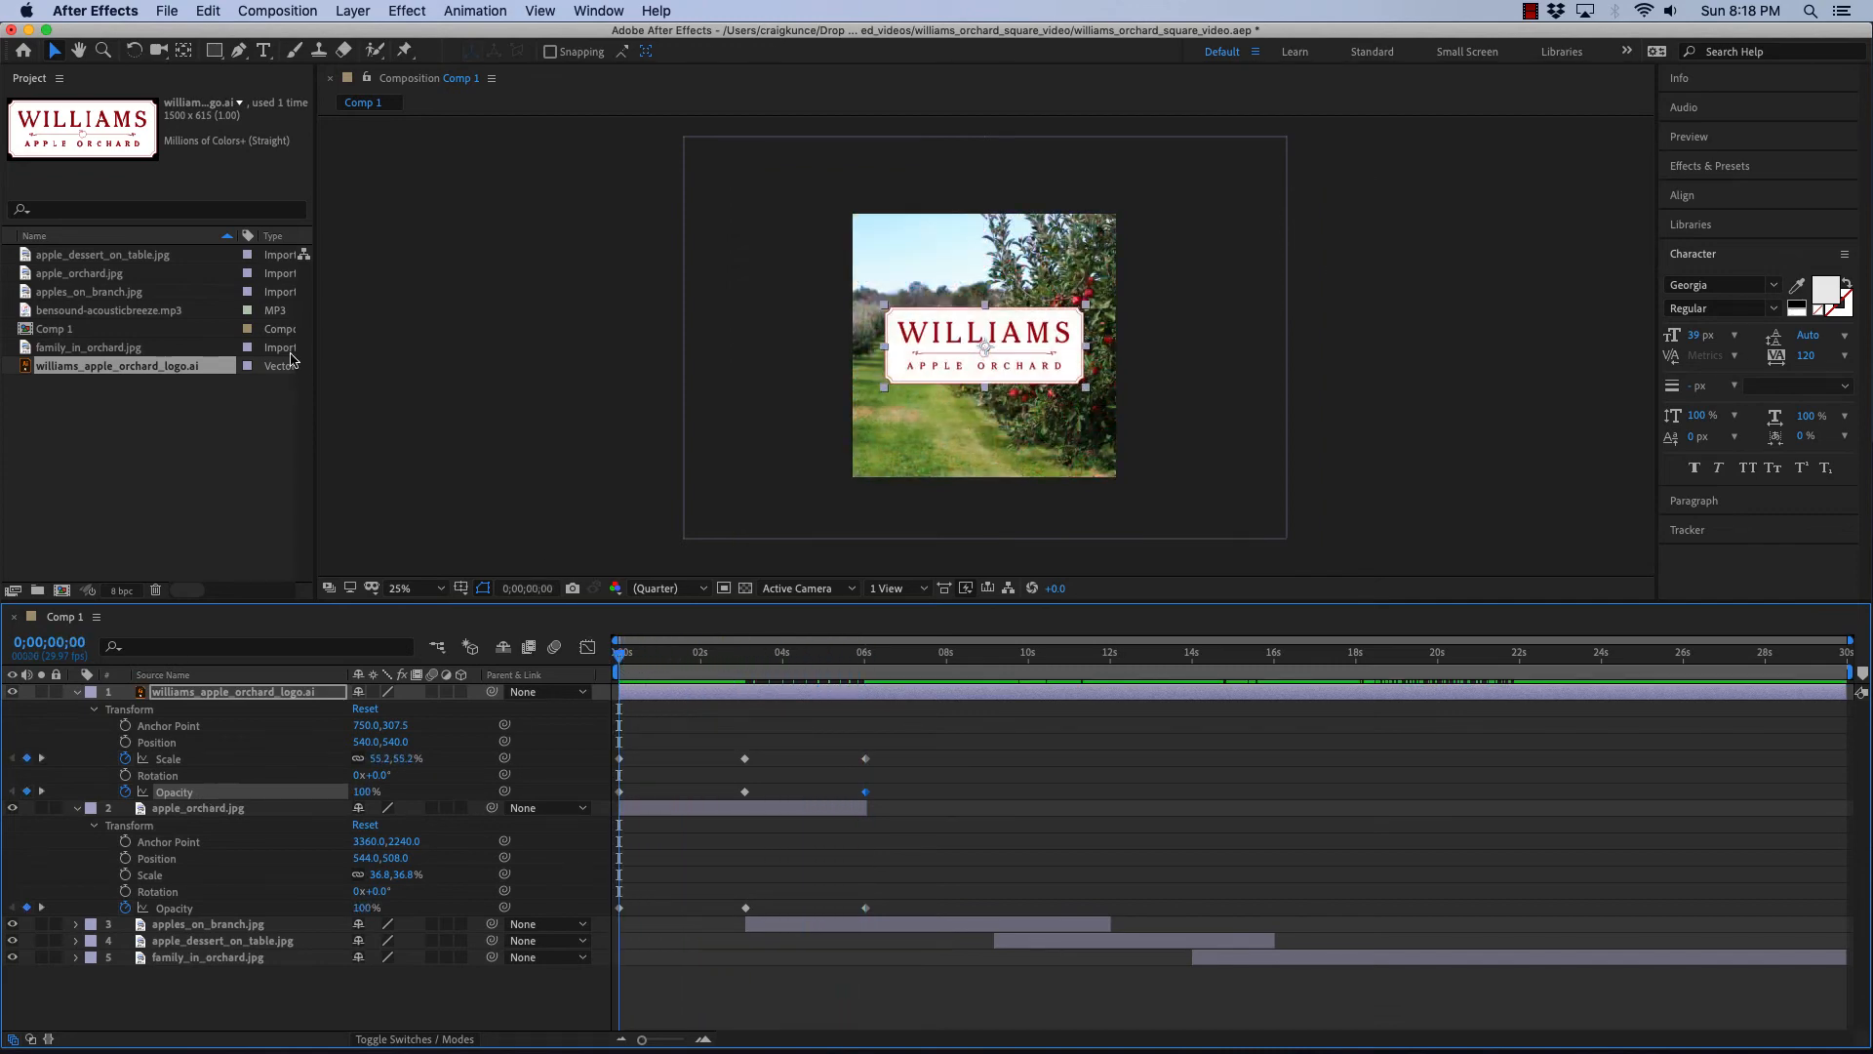
# - Save the project, briefly preview the composition from its start, and deselect the logo layer
pyautogui.click(168, 16)
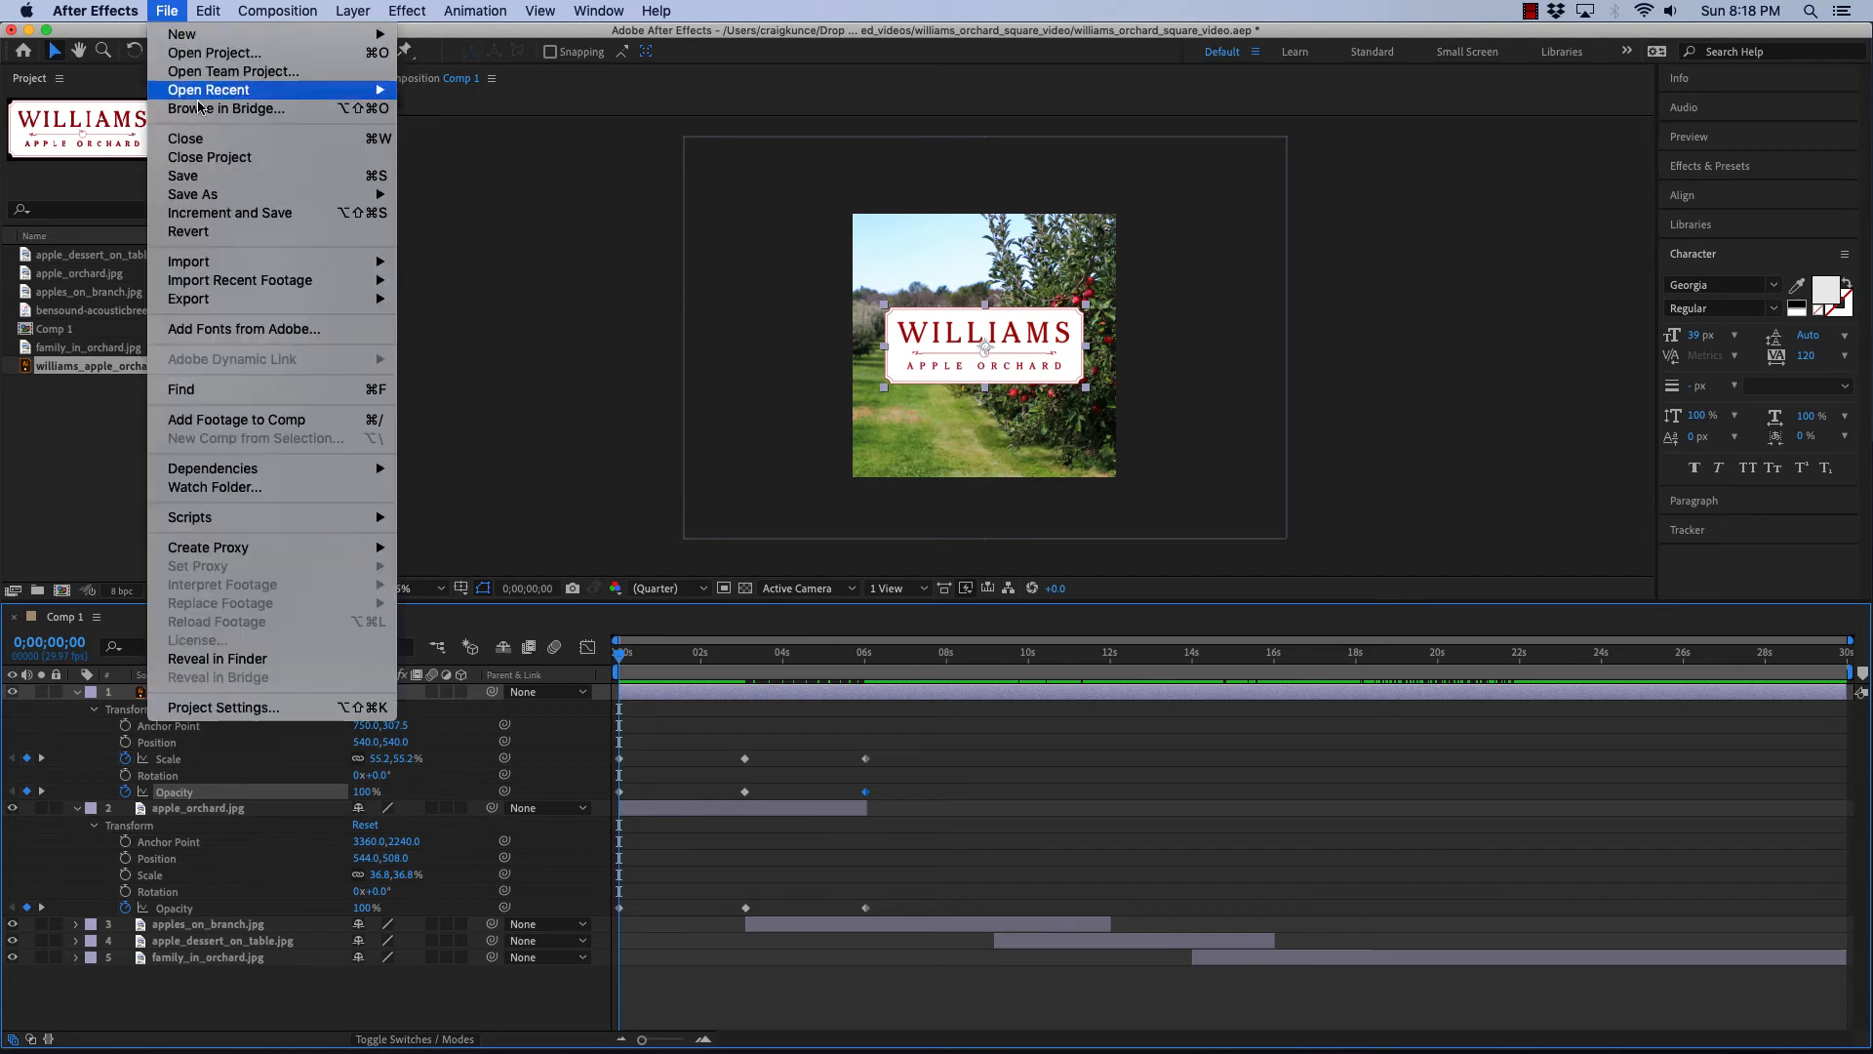
pyautogui.click(210, 173)
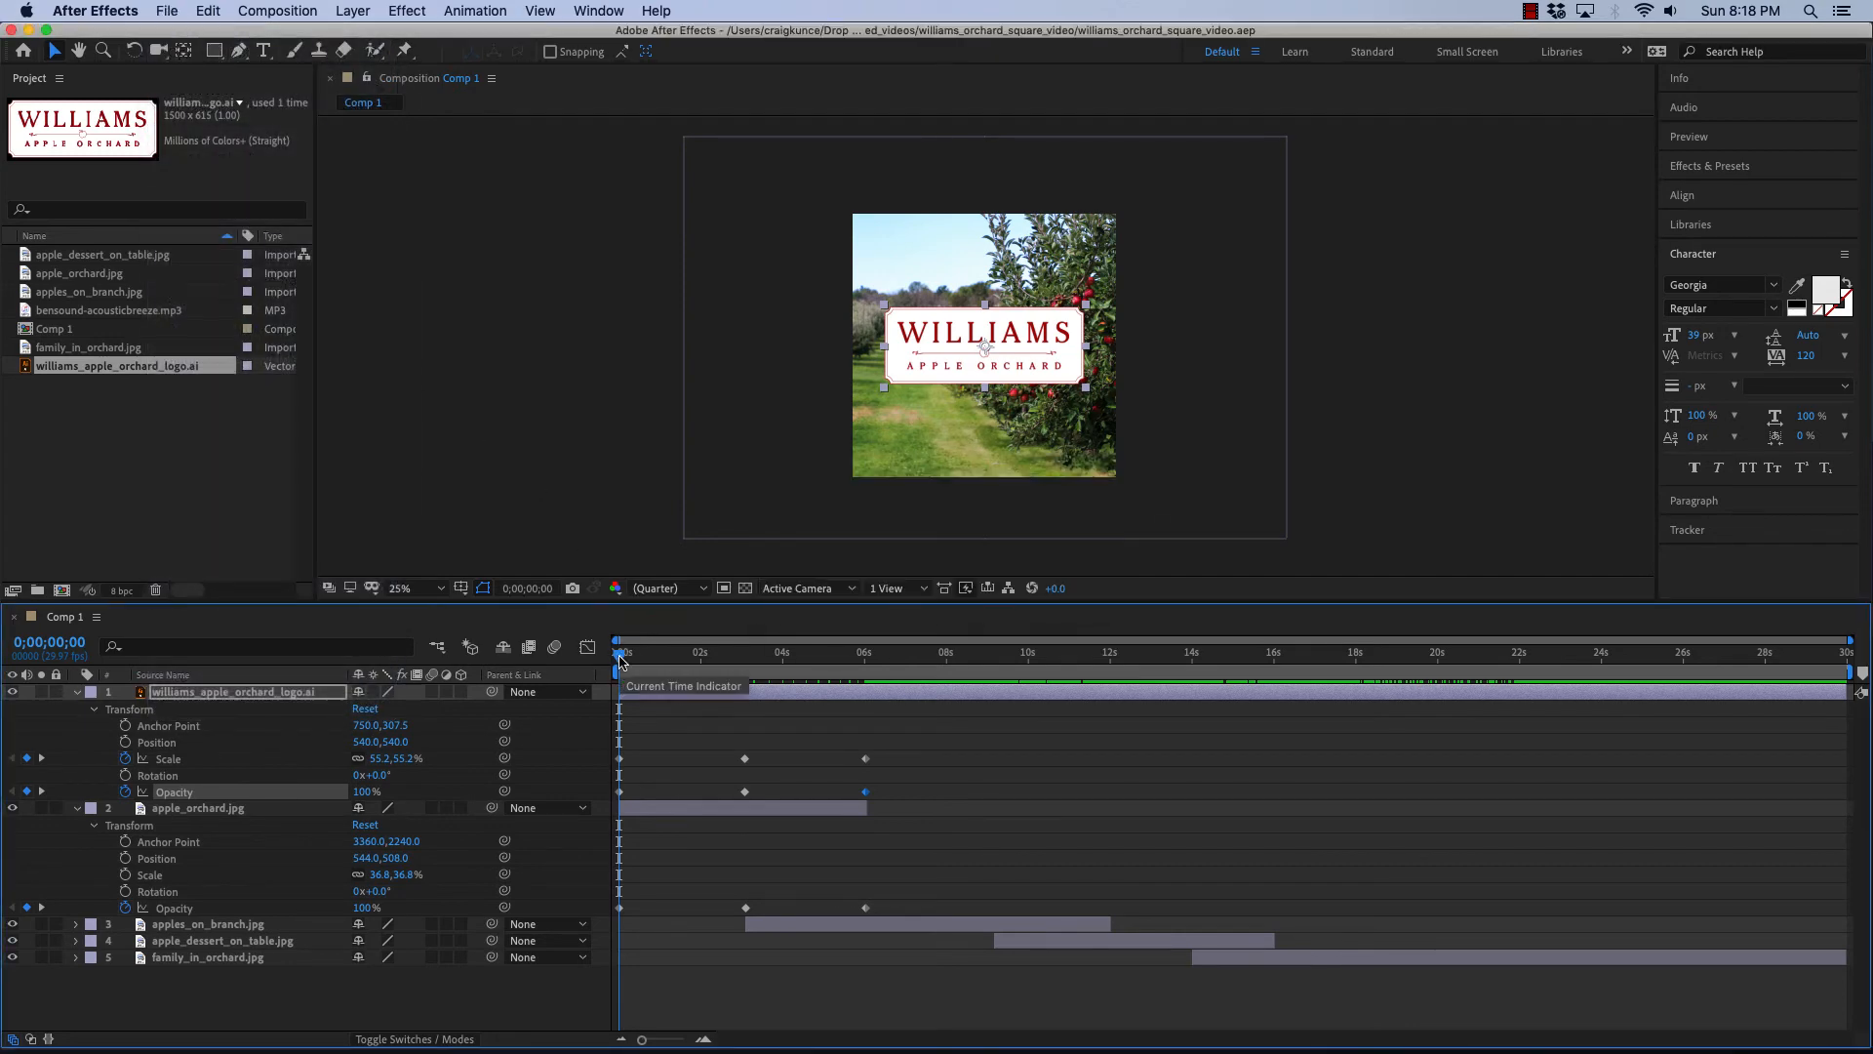
pyautogui.press('space')
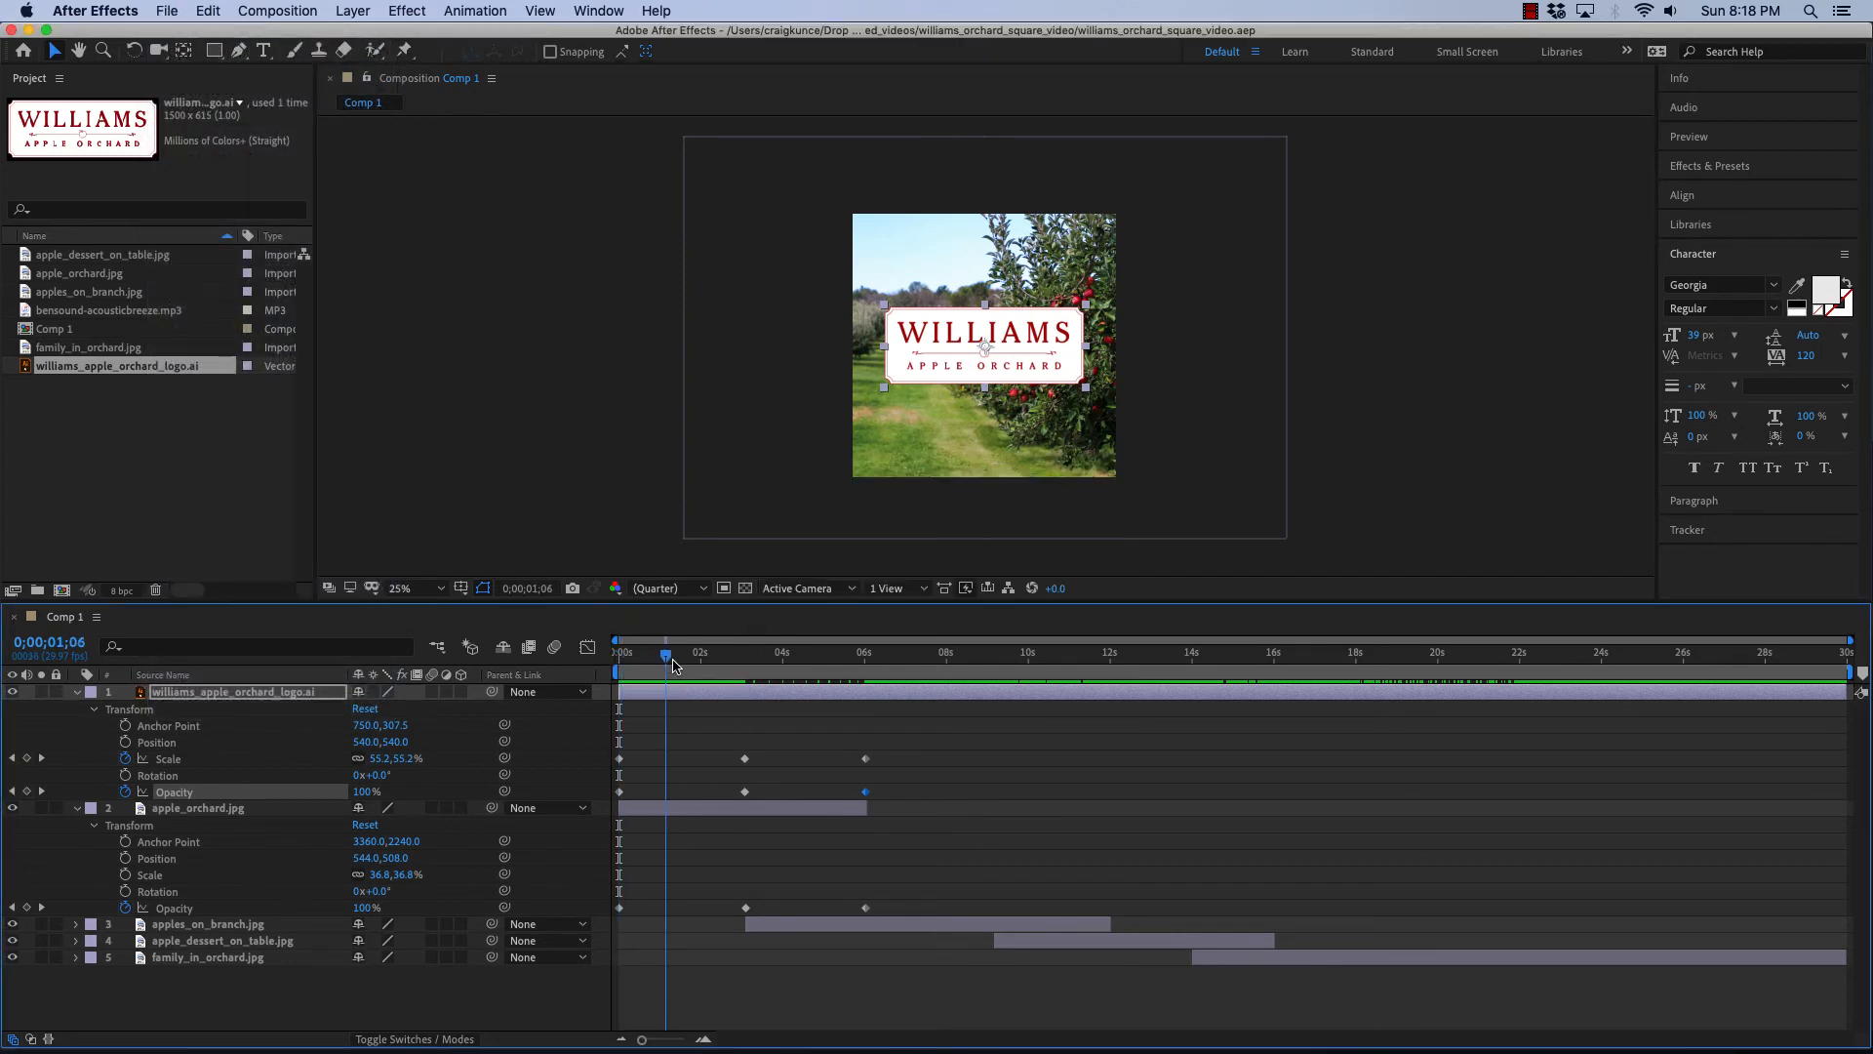
pyautogui.press('space')
pyautogui.click(616, 660)
pyautogui.click(546, 485)
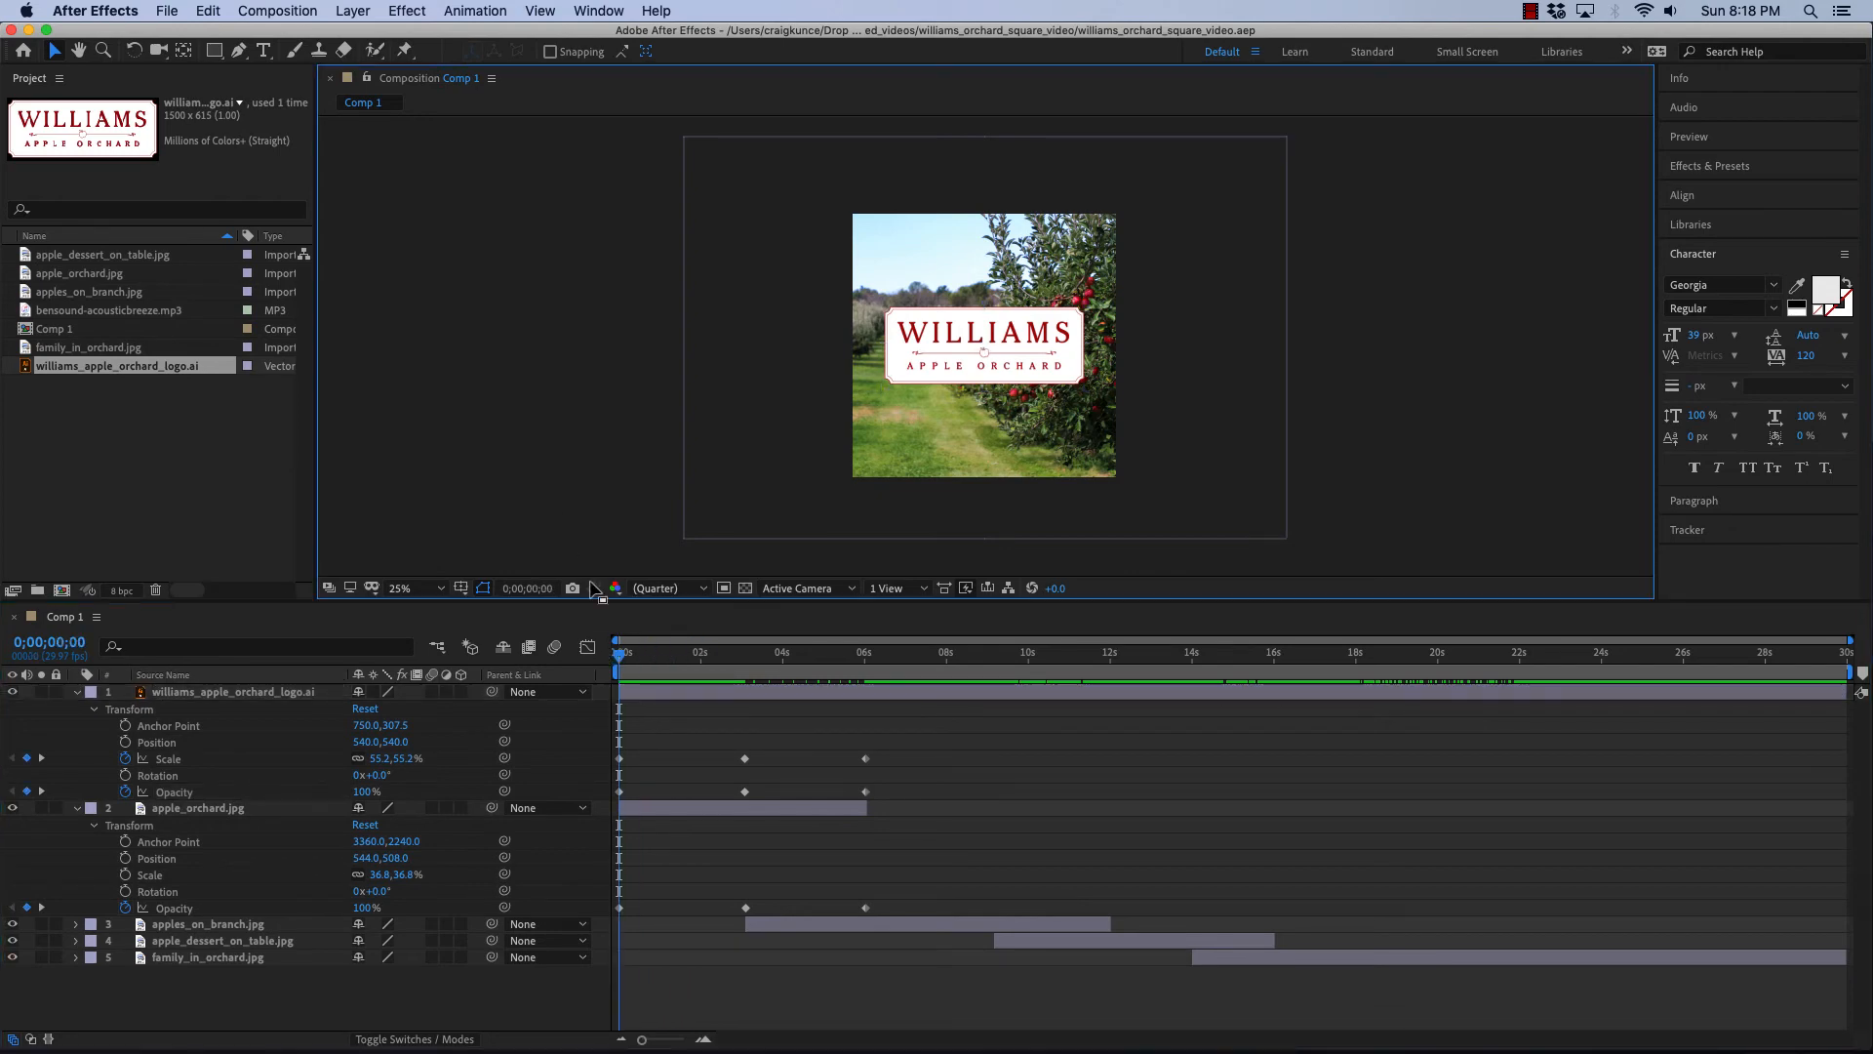
# - Move the playhead to 0;00;03;02 and collapse the properties of the apple_orchard.jpg and logo layers
pyautogui.moveTo(620, 661); pyautogui.dragTo(746, 658)
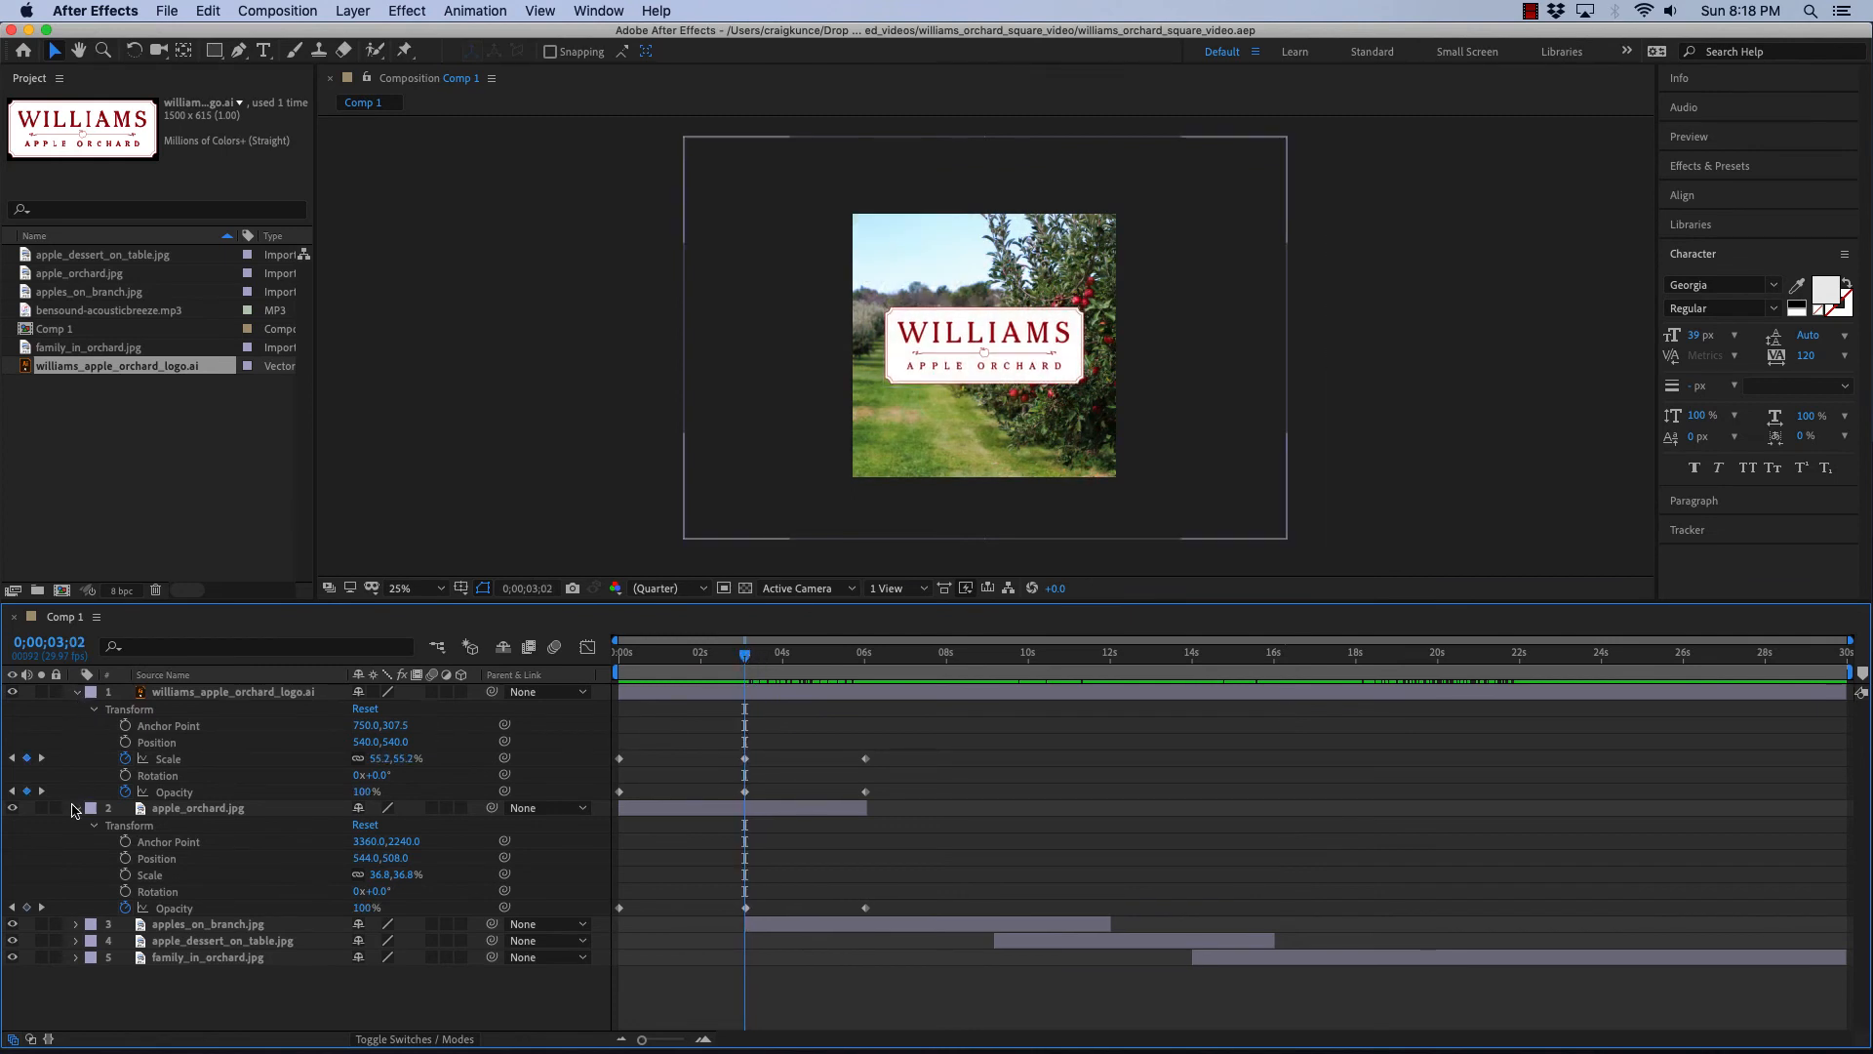
pyautogui.click(77, 809)
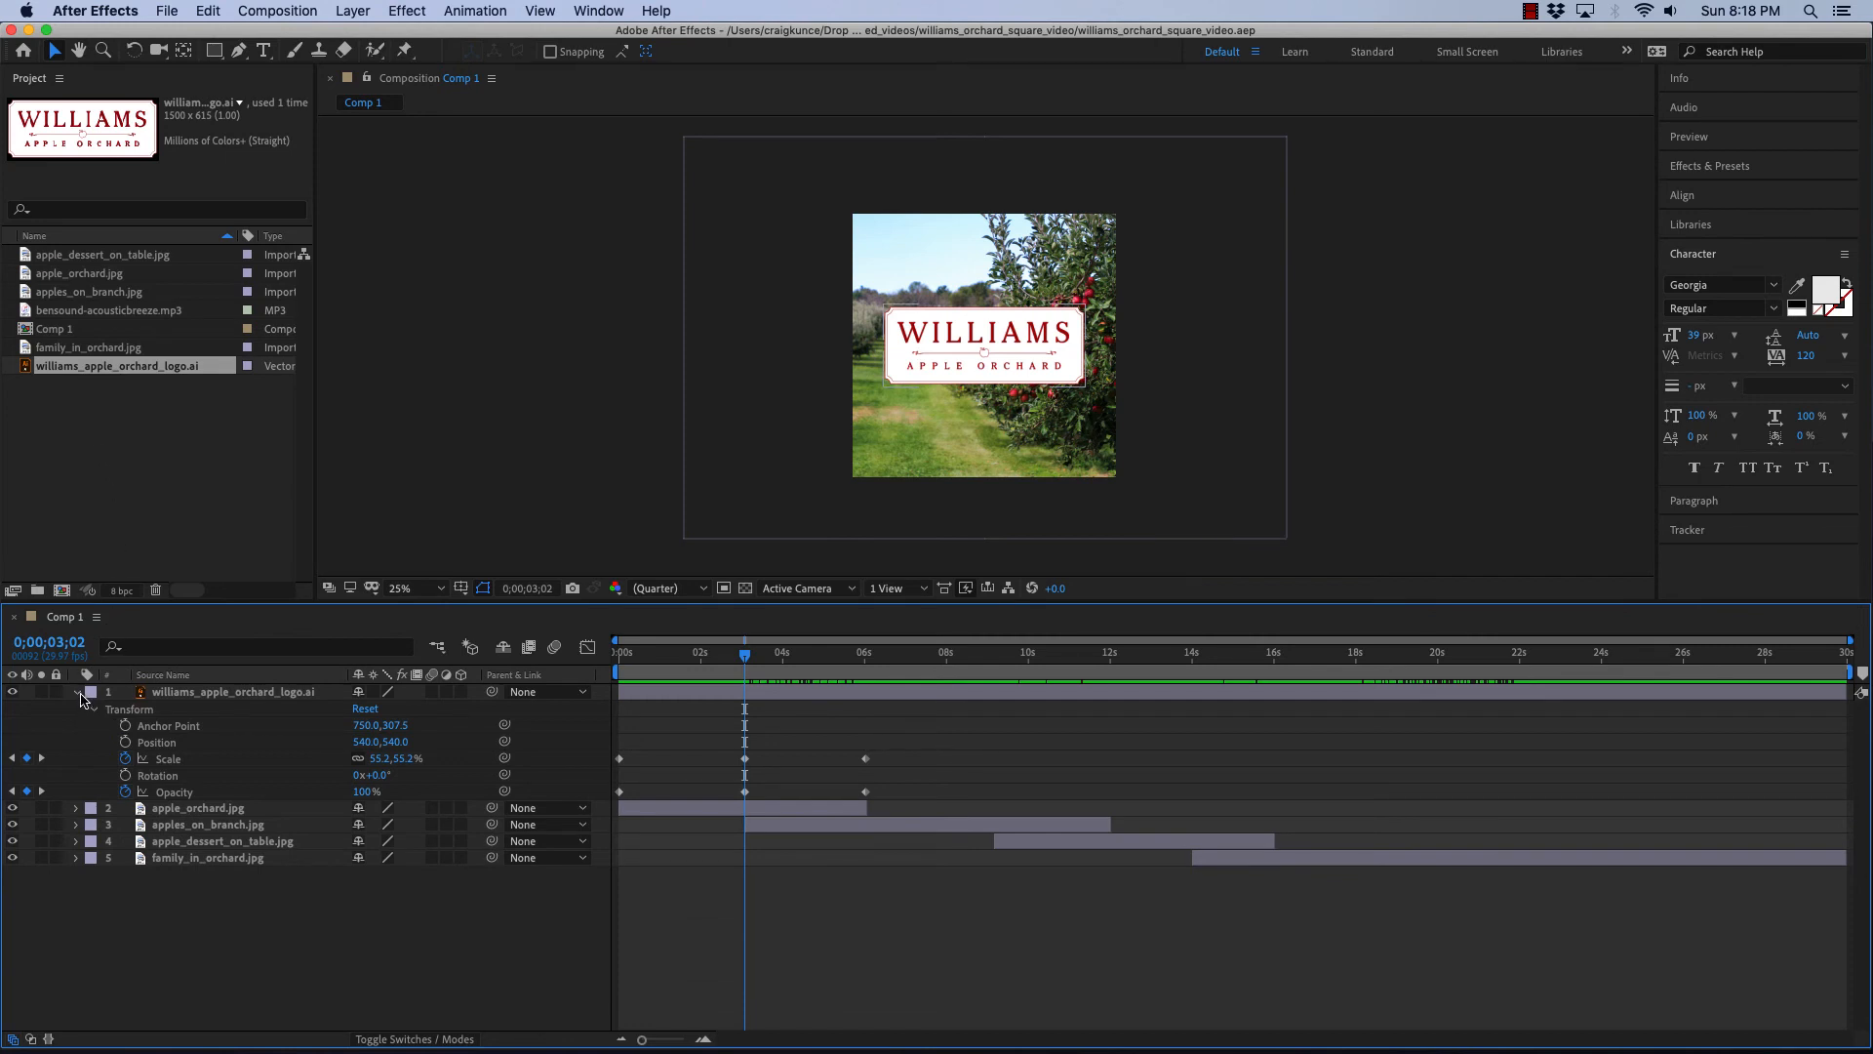
pyautogui.click(77, 693)
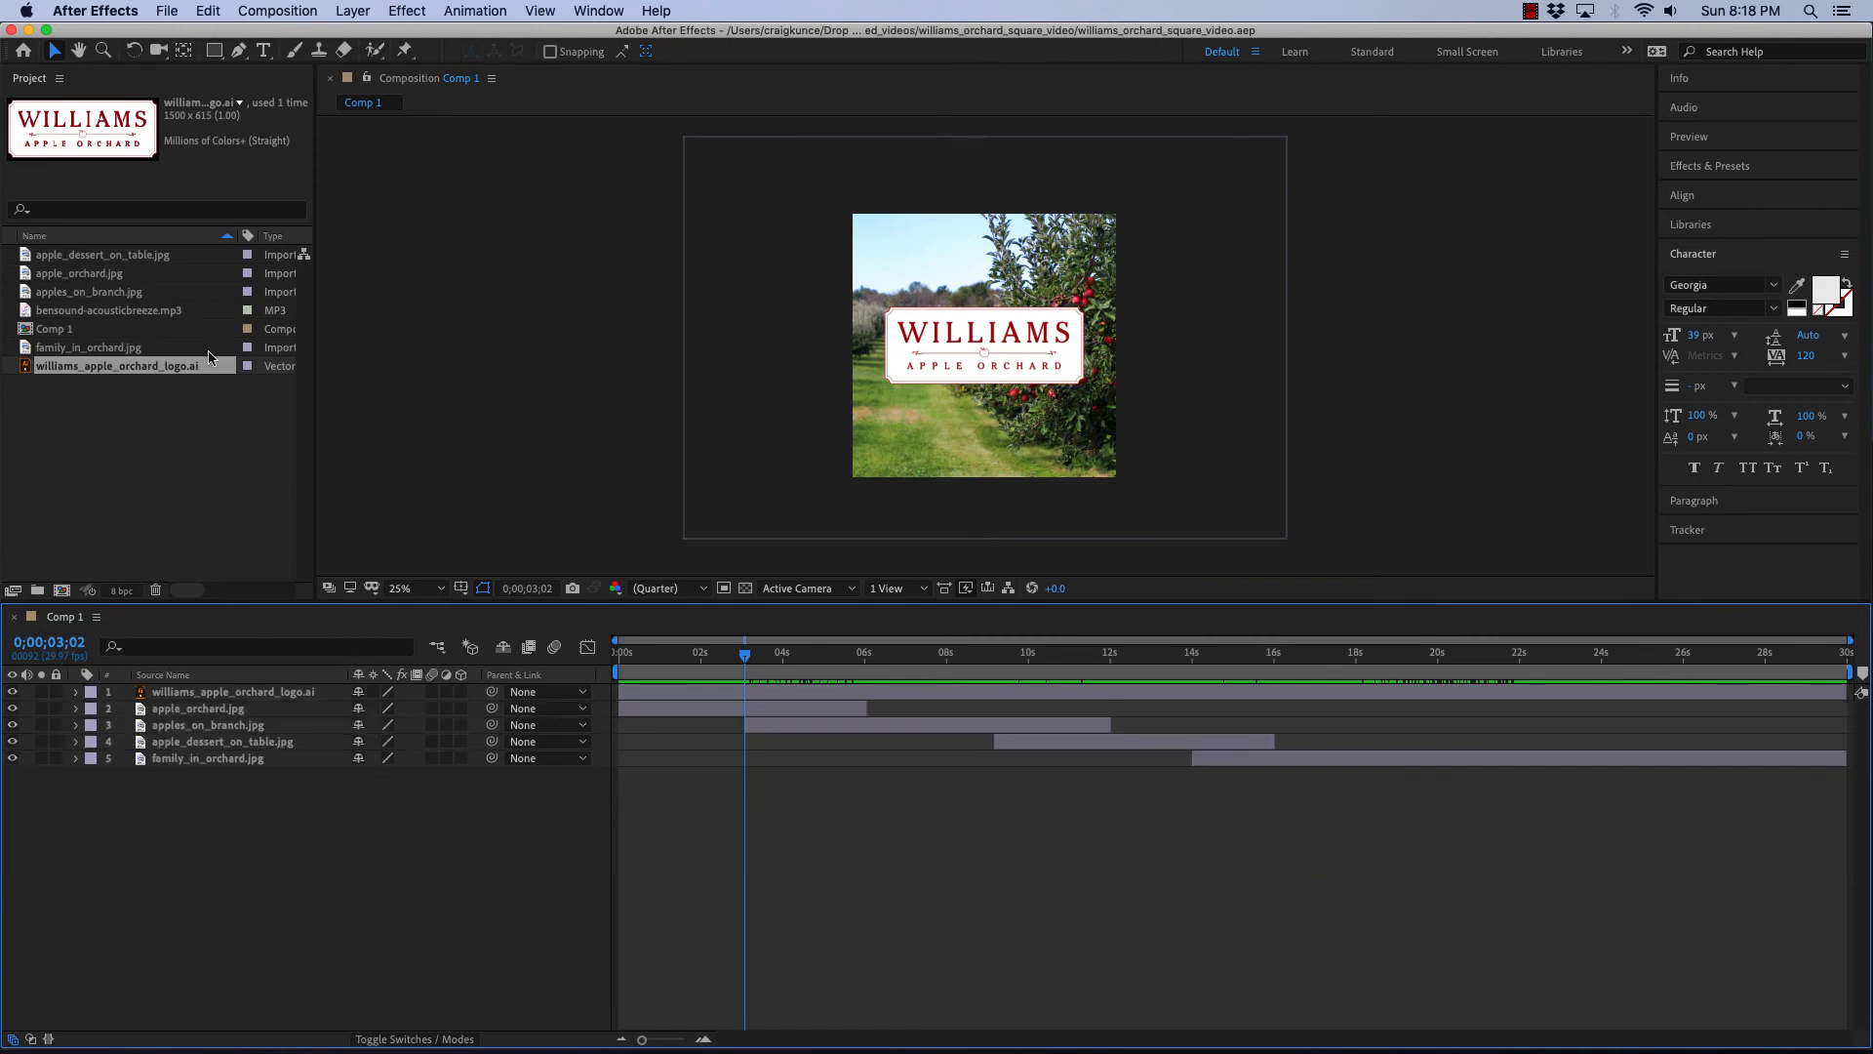
# - Draw a dark red rectangle with a 2 px white stroke across the composition's full width, above the logo
pyautogui.moveTo(210, 357); pyautogui.dragTo(251, 80)
pyautogui.click(264, 50)
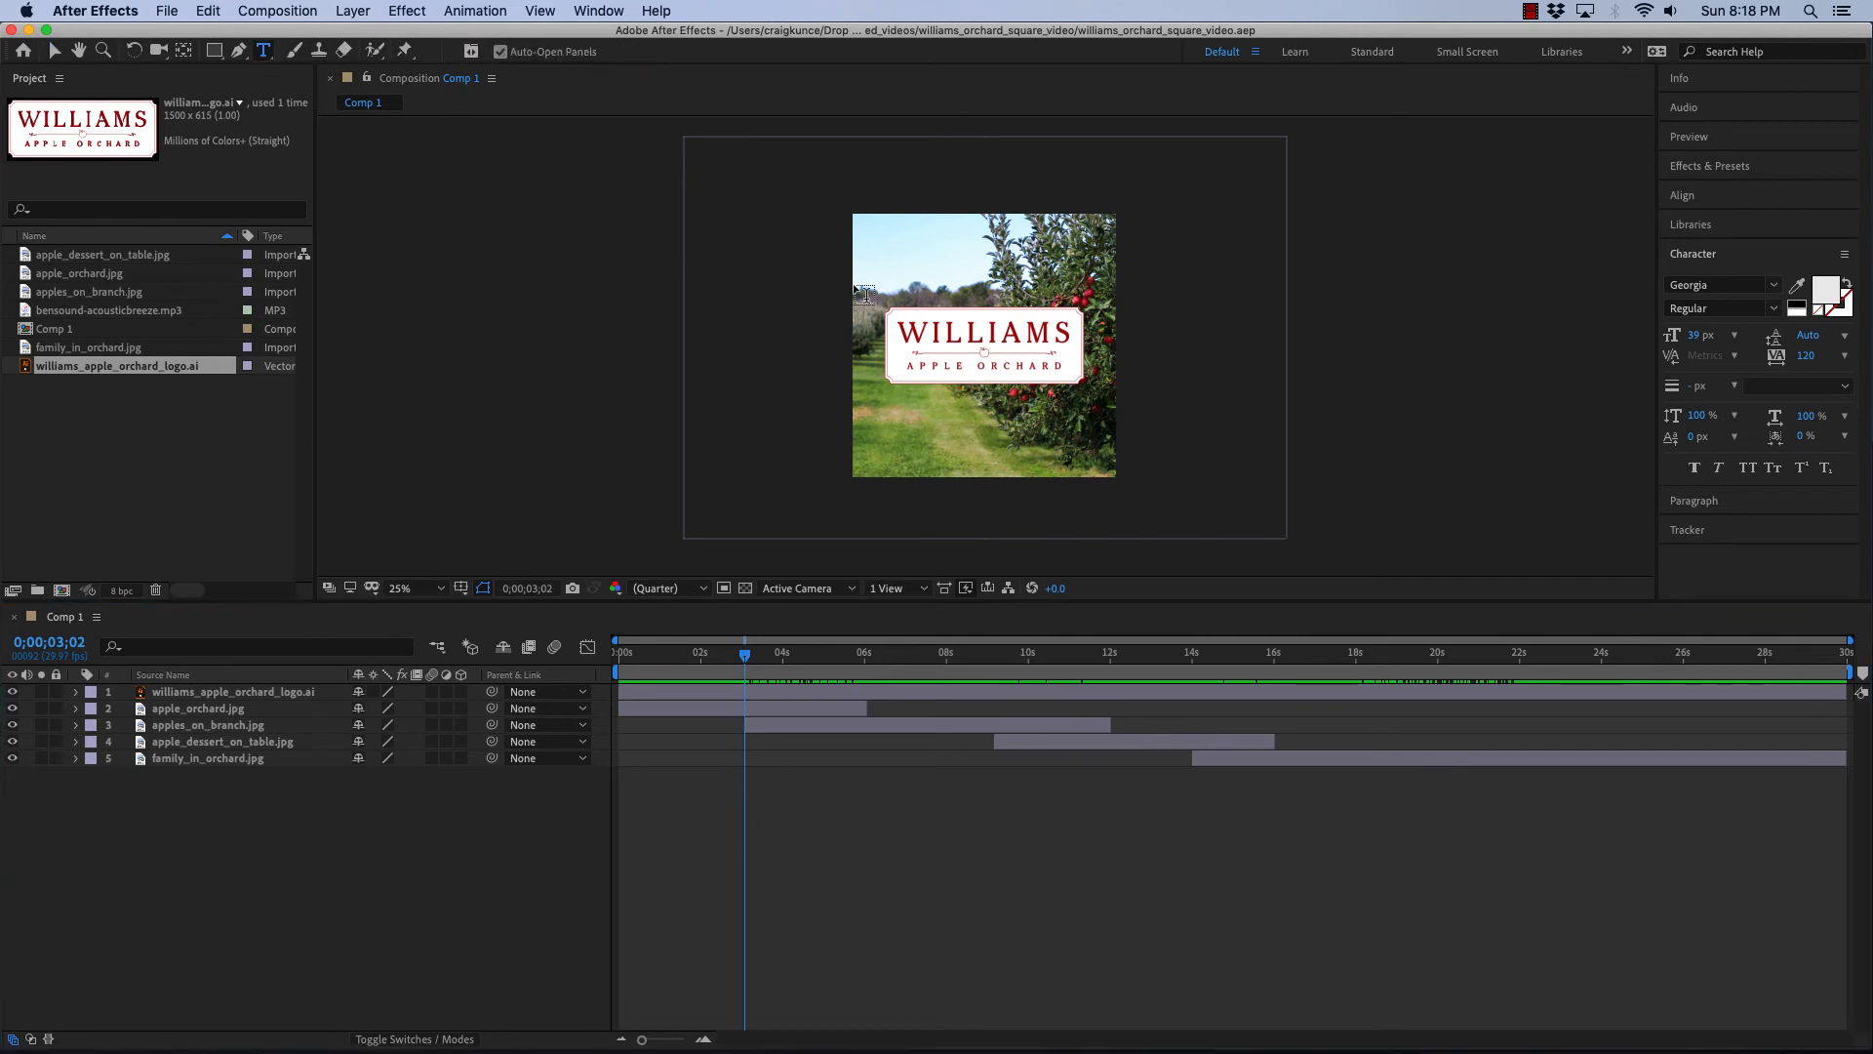
pyautogui.scroll(2, 861, 284)
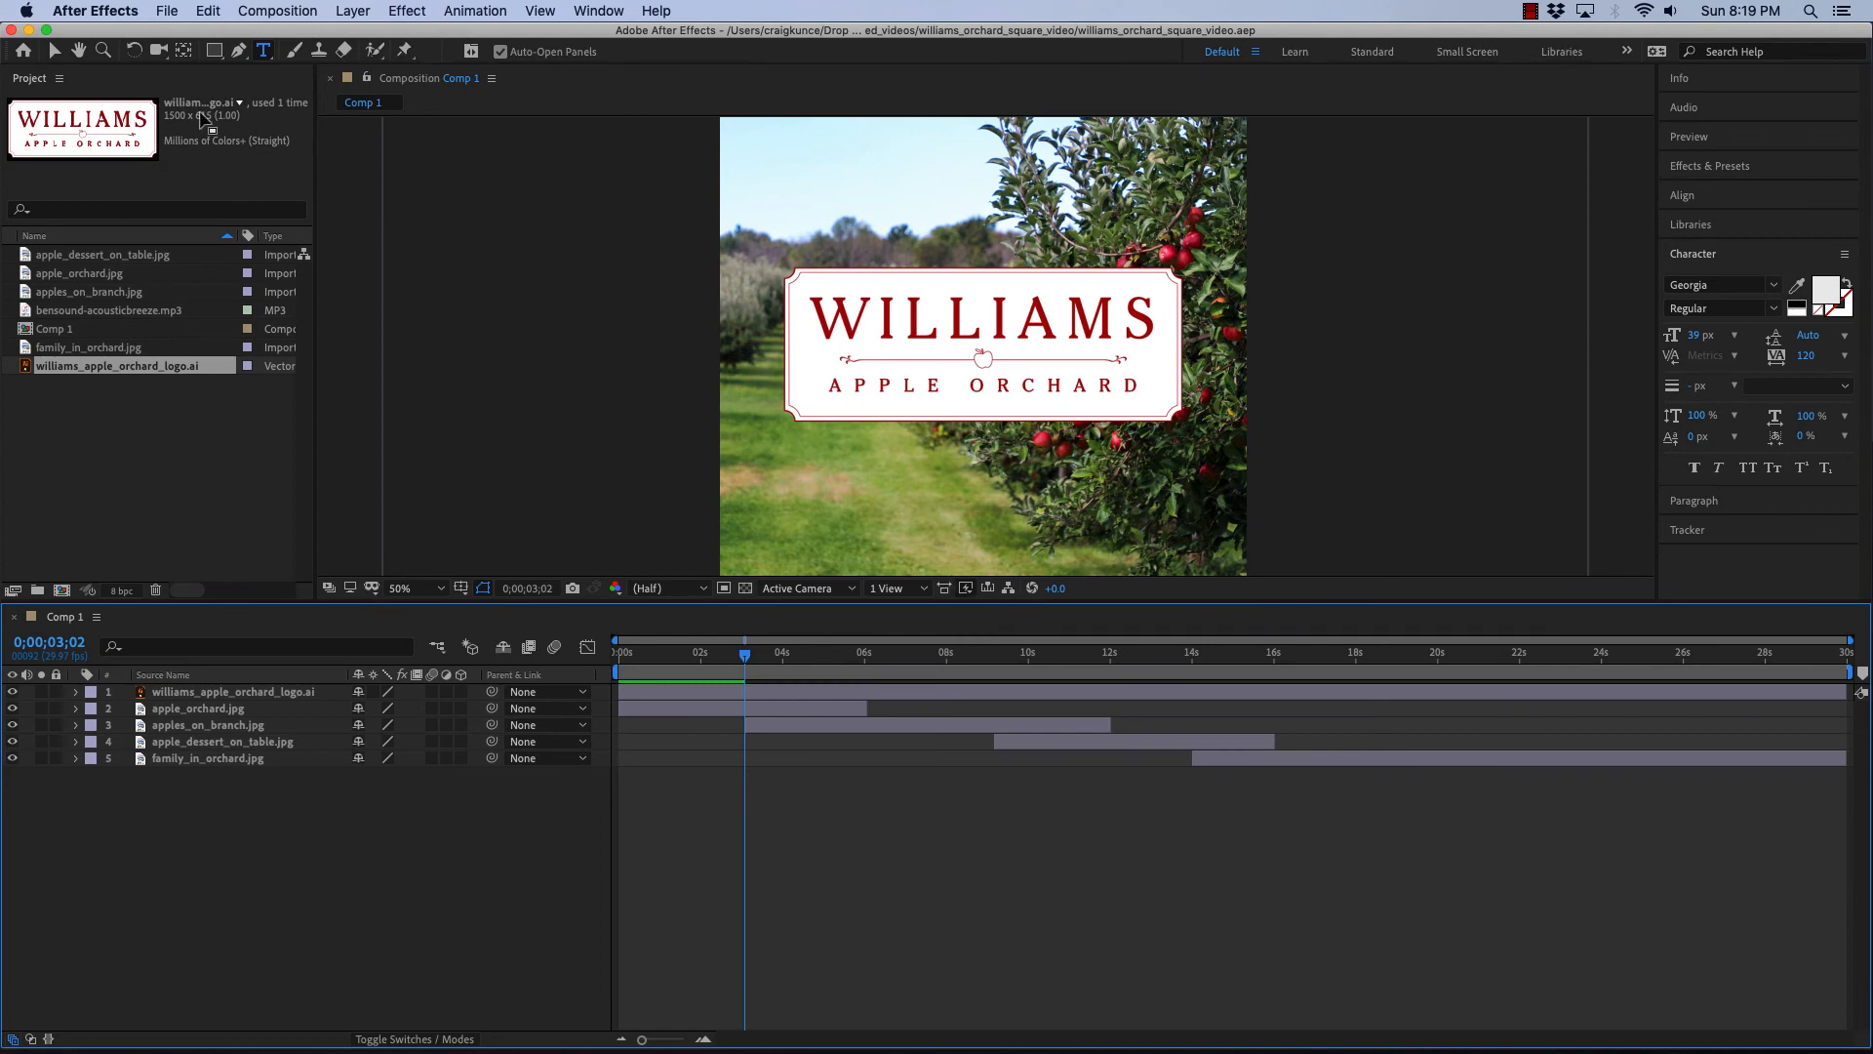
pyautogui.click(214, 50)
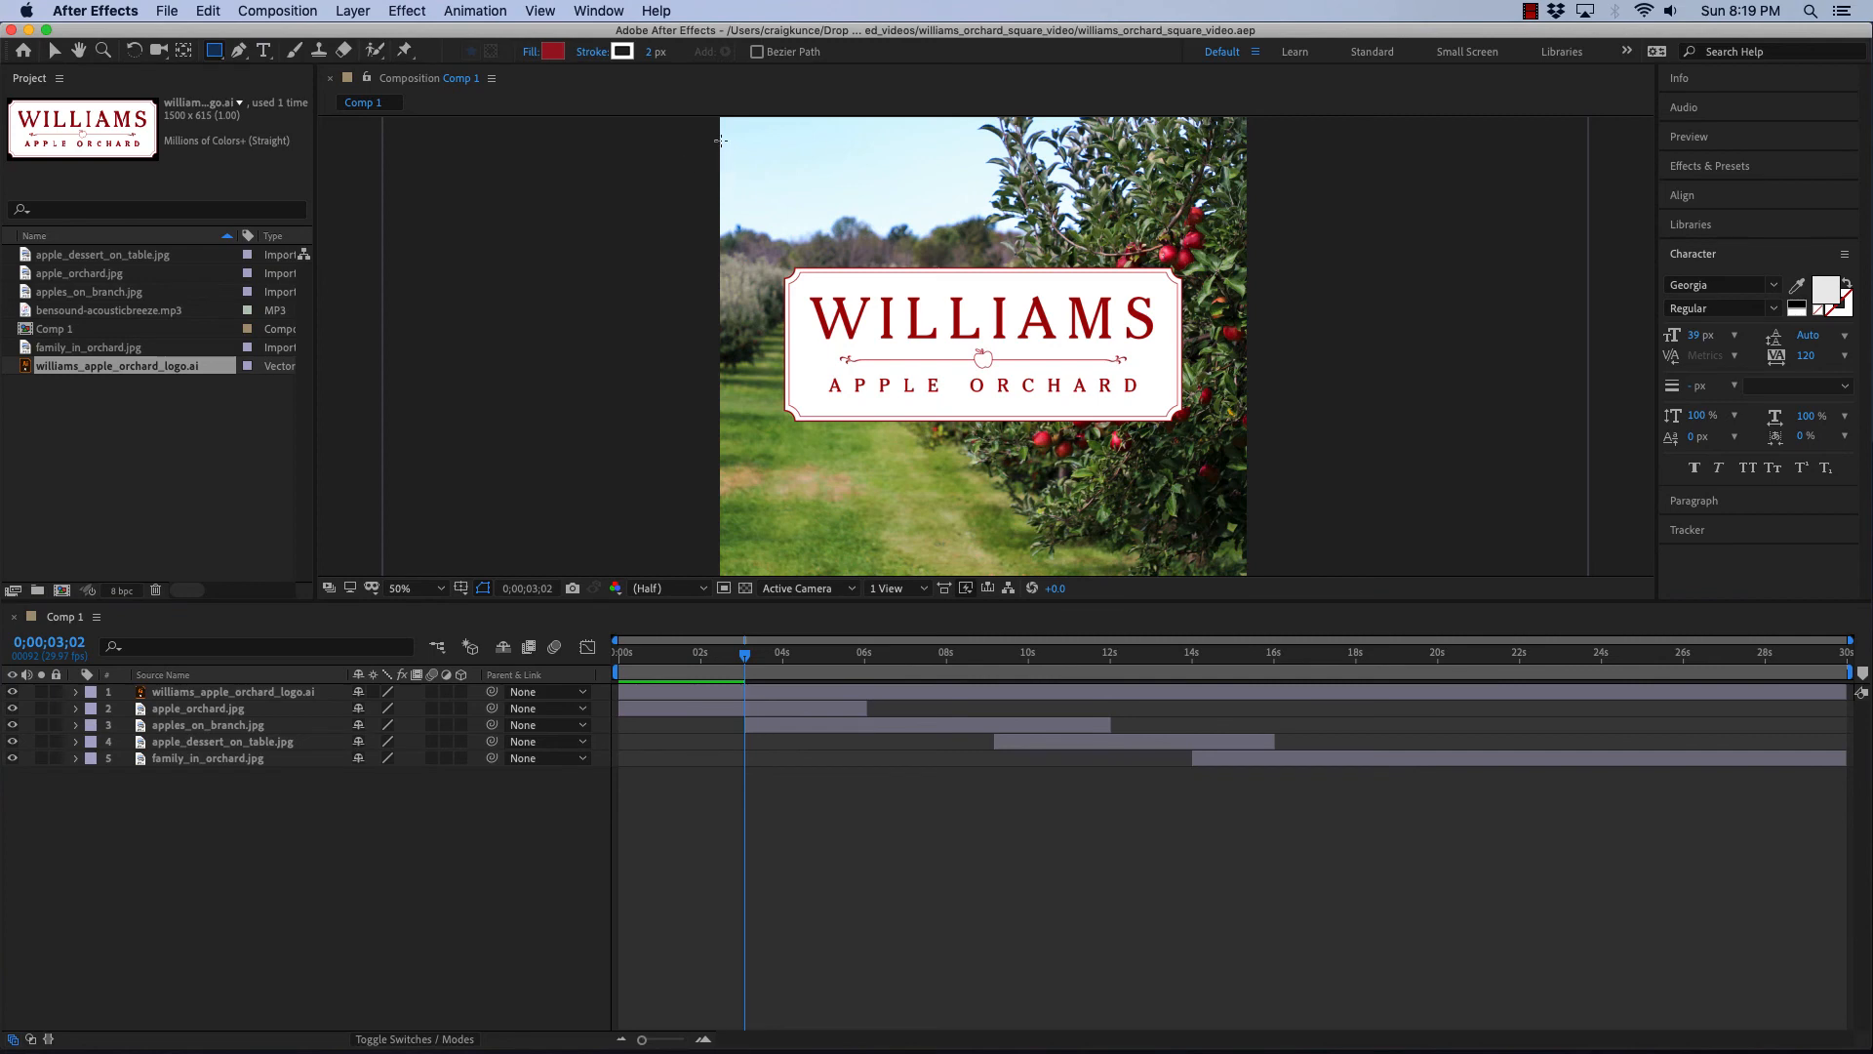
pyautogui.moveTo(863, 602); pyautogui.dragTo(873, 723)
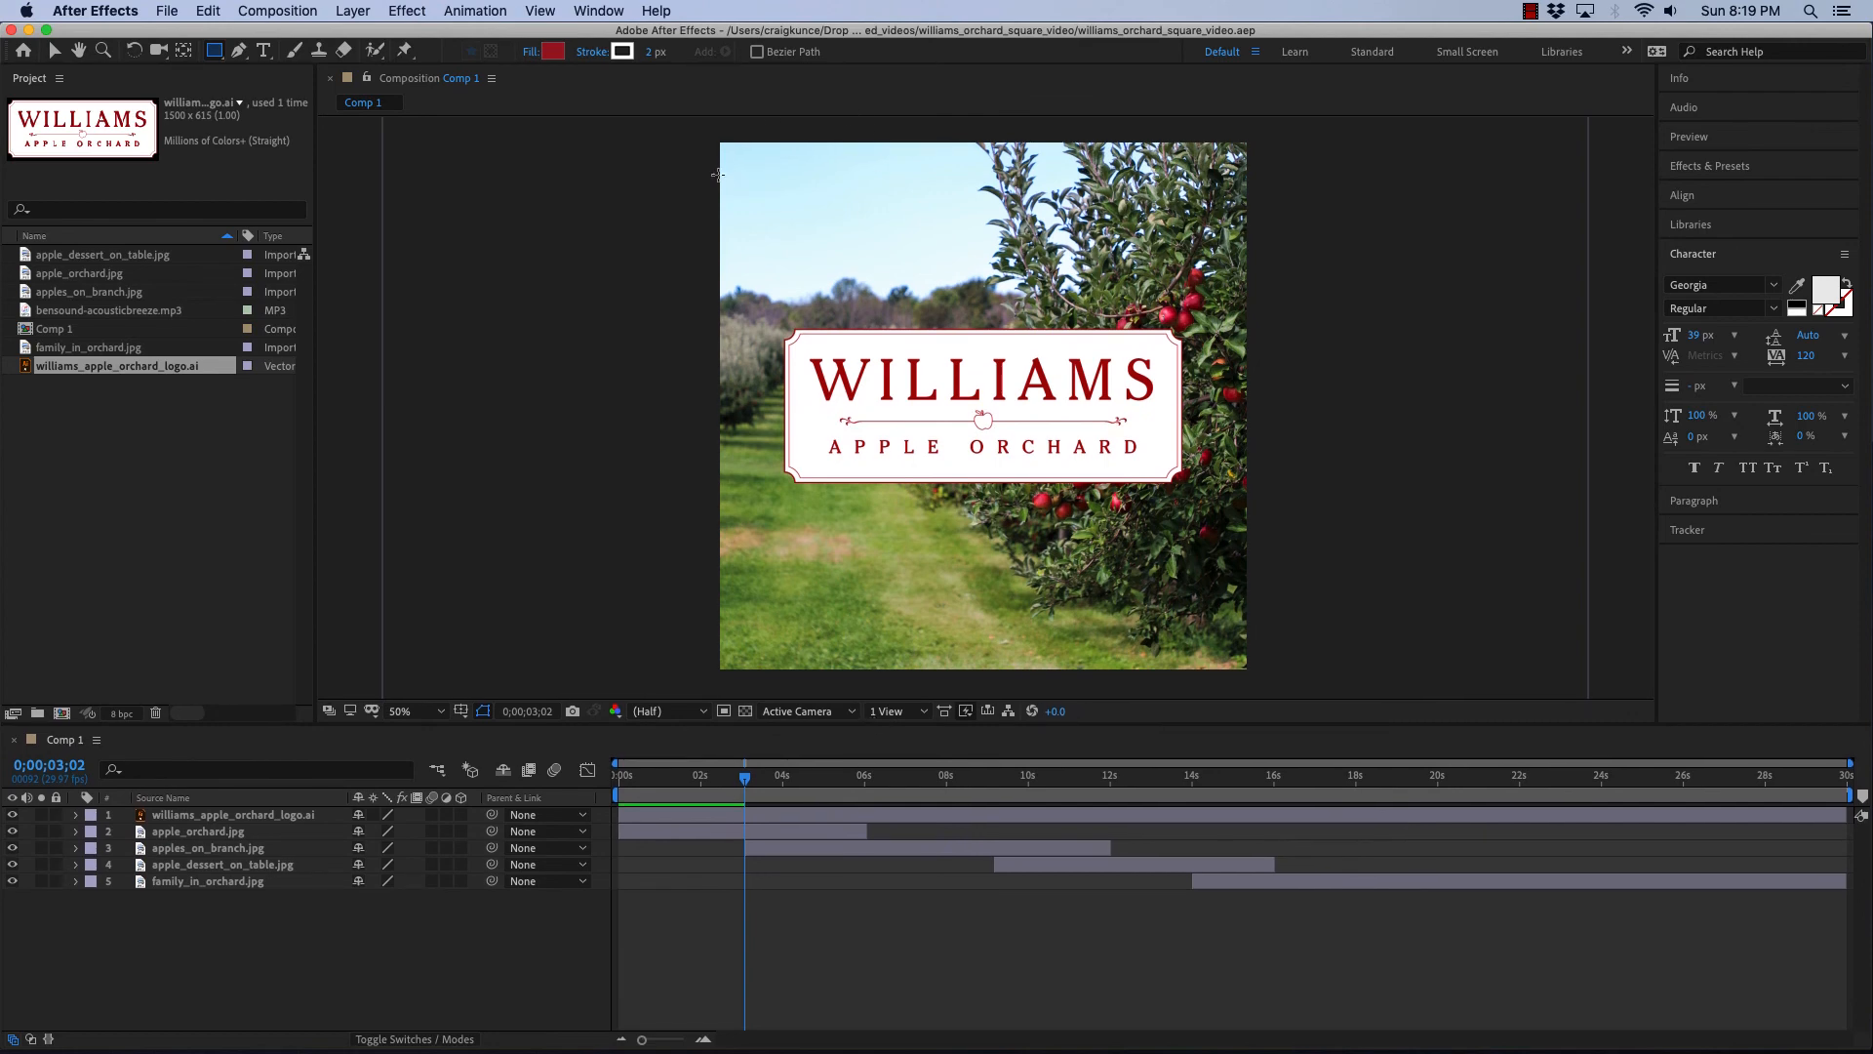
pyautogui.moveTo(718, 175)
pyautogui.mouseDown()
pyautogui.moveTo(1099, 272)
pyautogui.moveTo(1246, 280)
pyautogui.moveTo(1248, 262)
pyautogui.mouseUp()
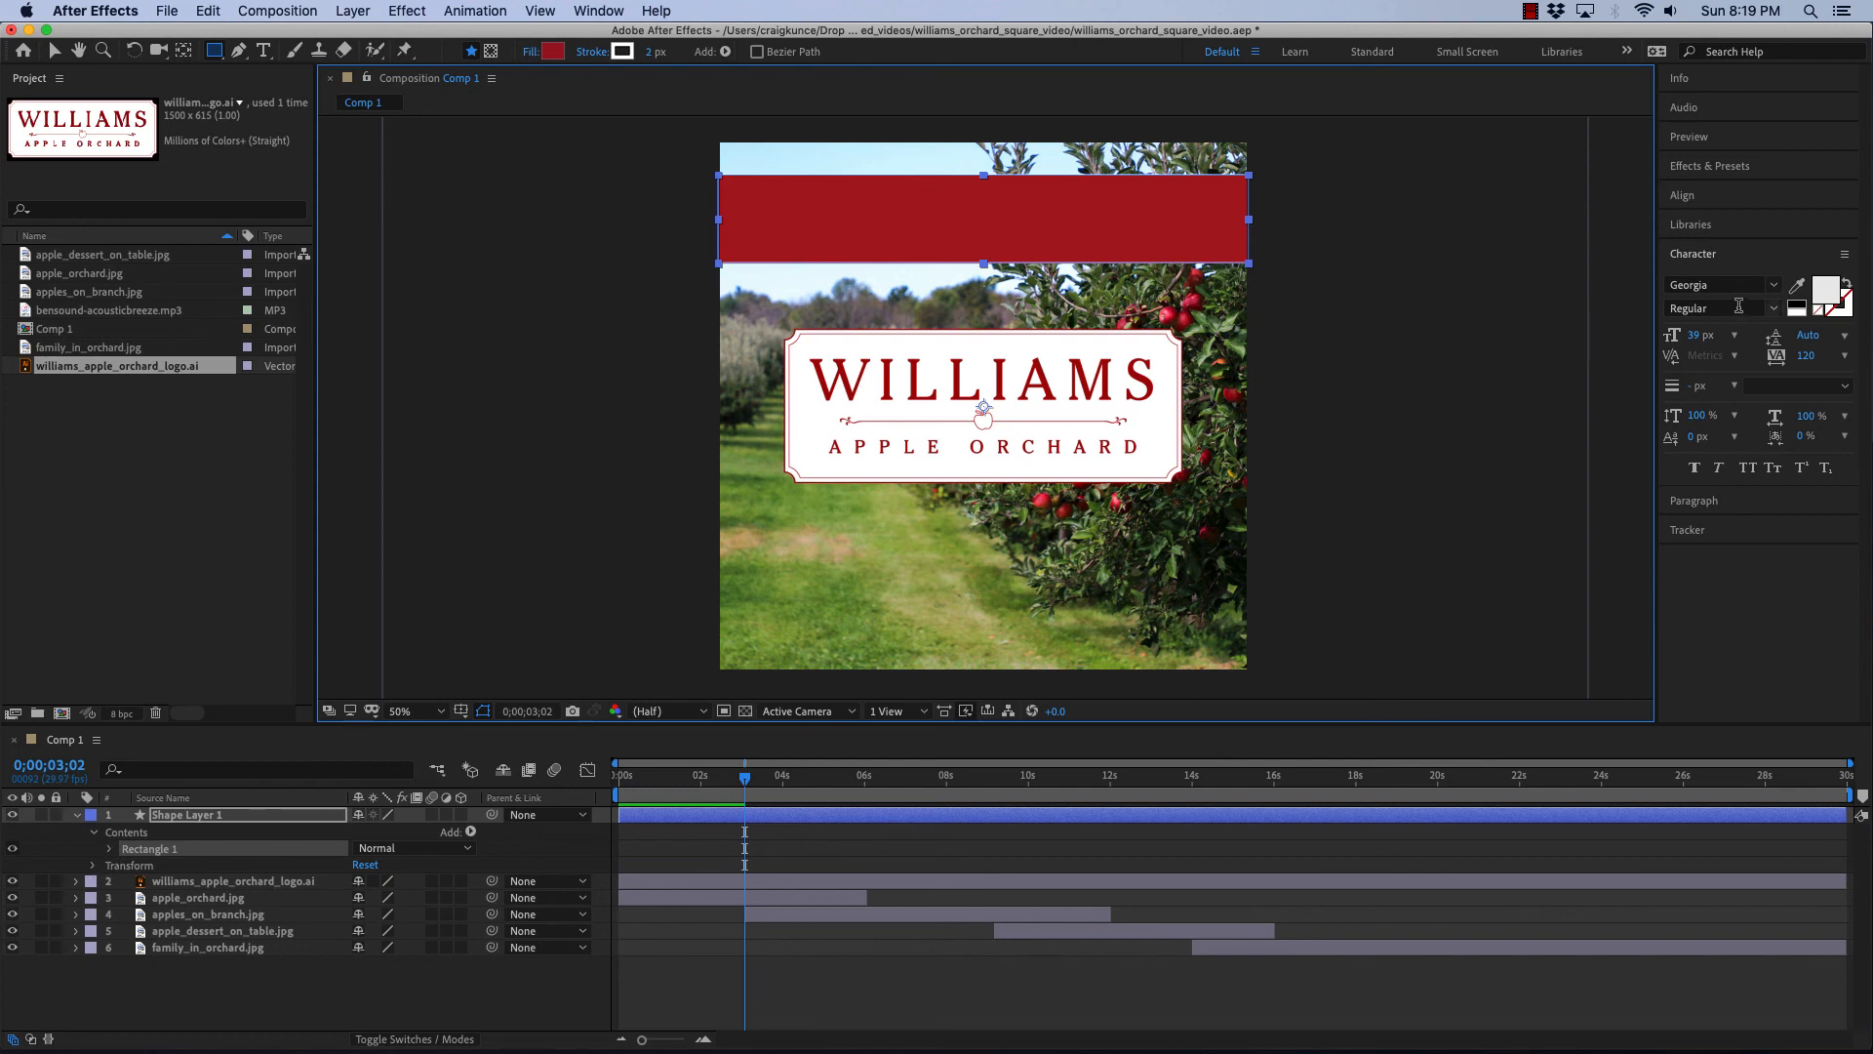
# - Open the rectangle's fill colour for editing, switch to Illustrator, and select the outer border of williams_apple_orchard_logo.ai
pyautogui.click(553, 52)
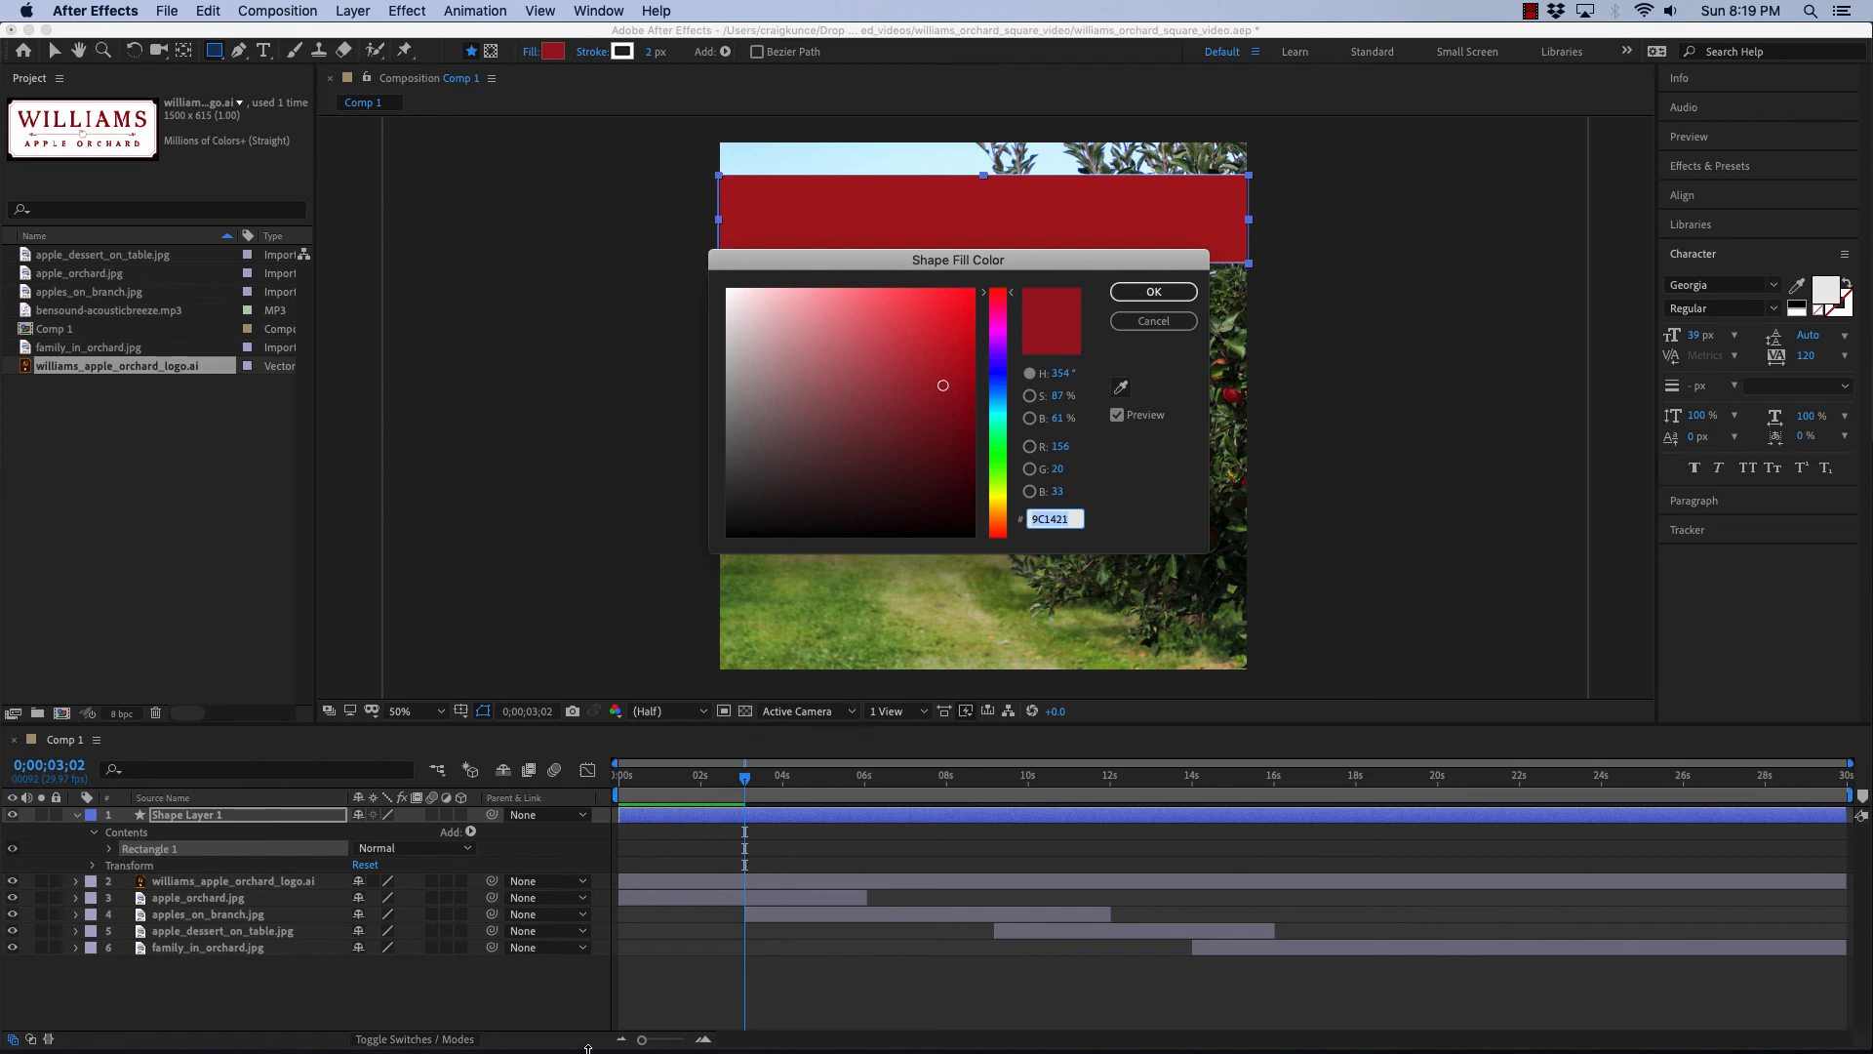
pyautogui.click(530, 1035)
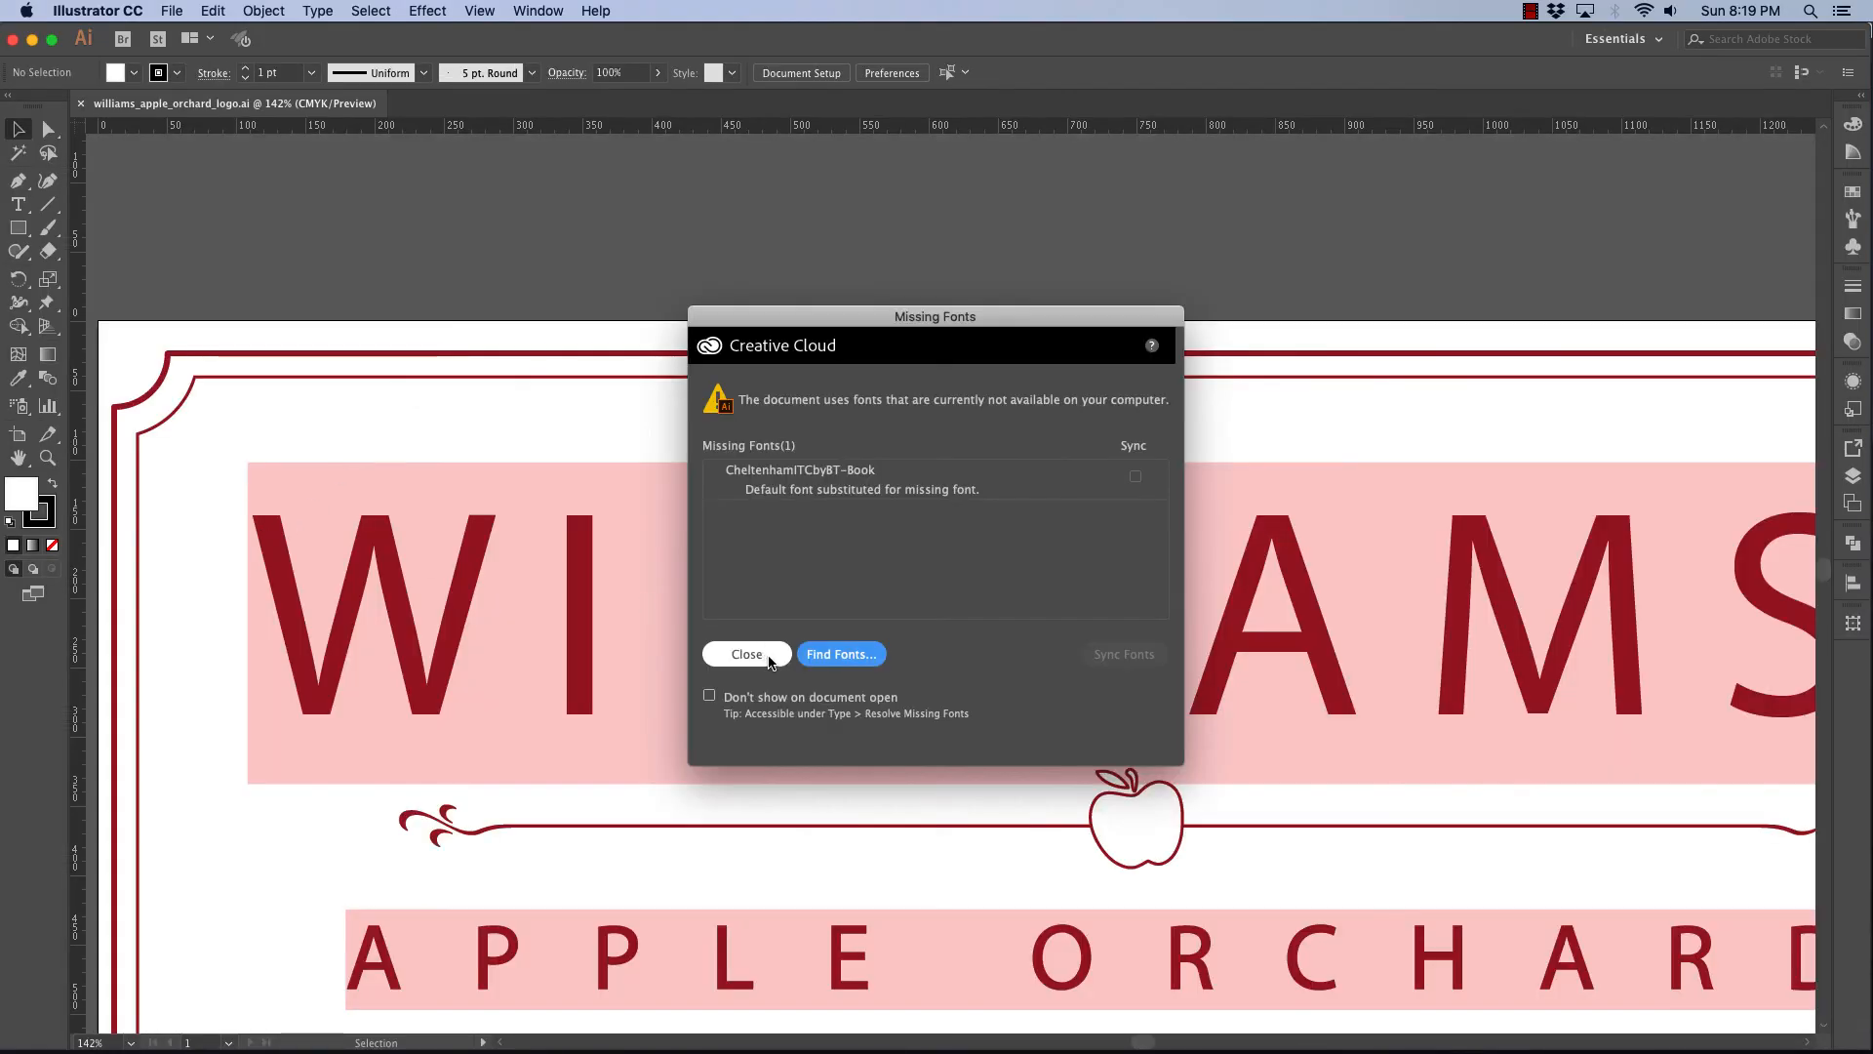
pyautogui.click(766, 654)
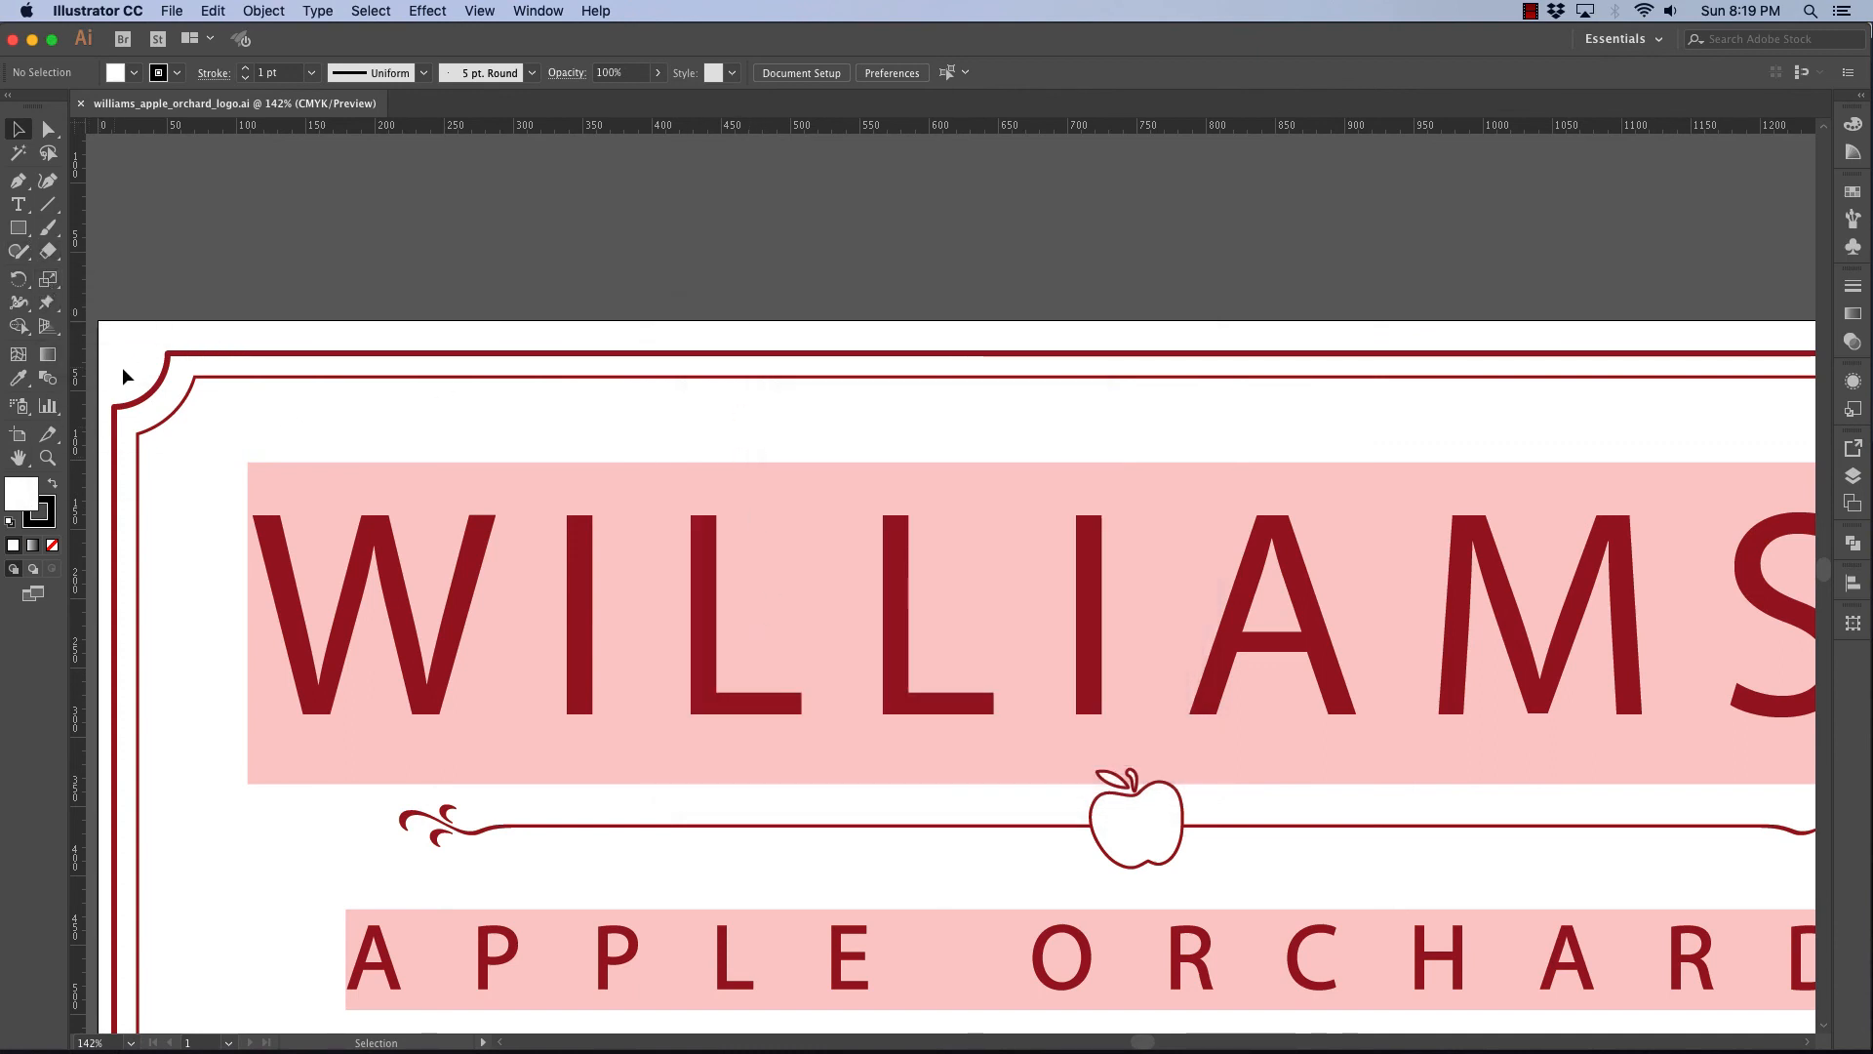
pyautogui.click(196, 357)
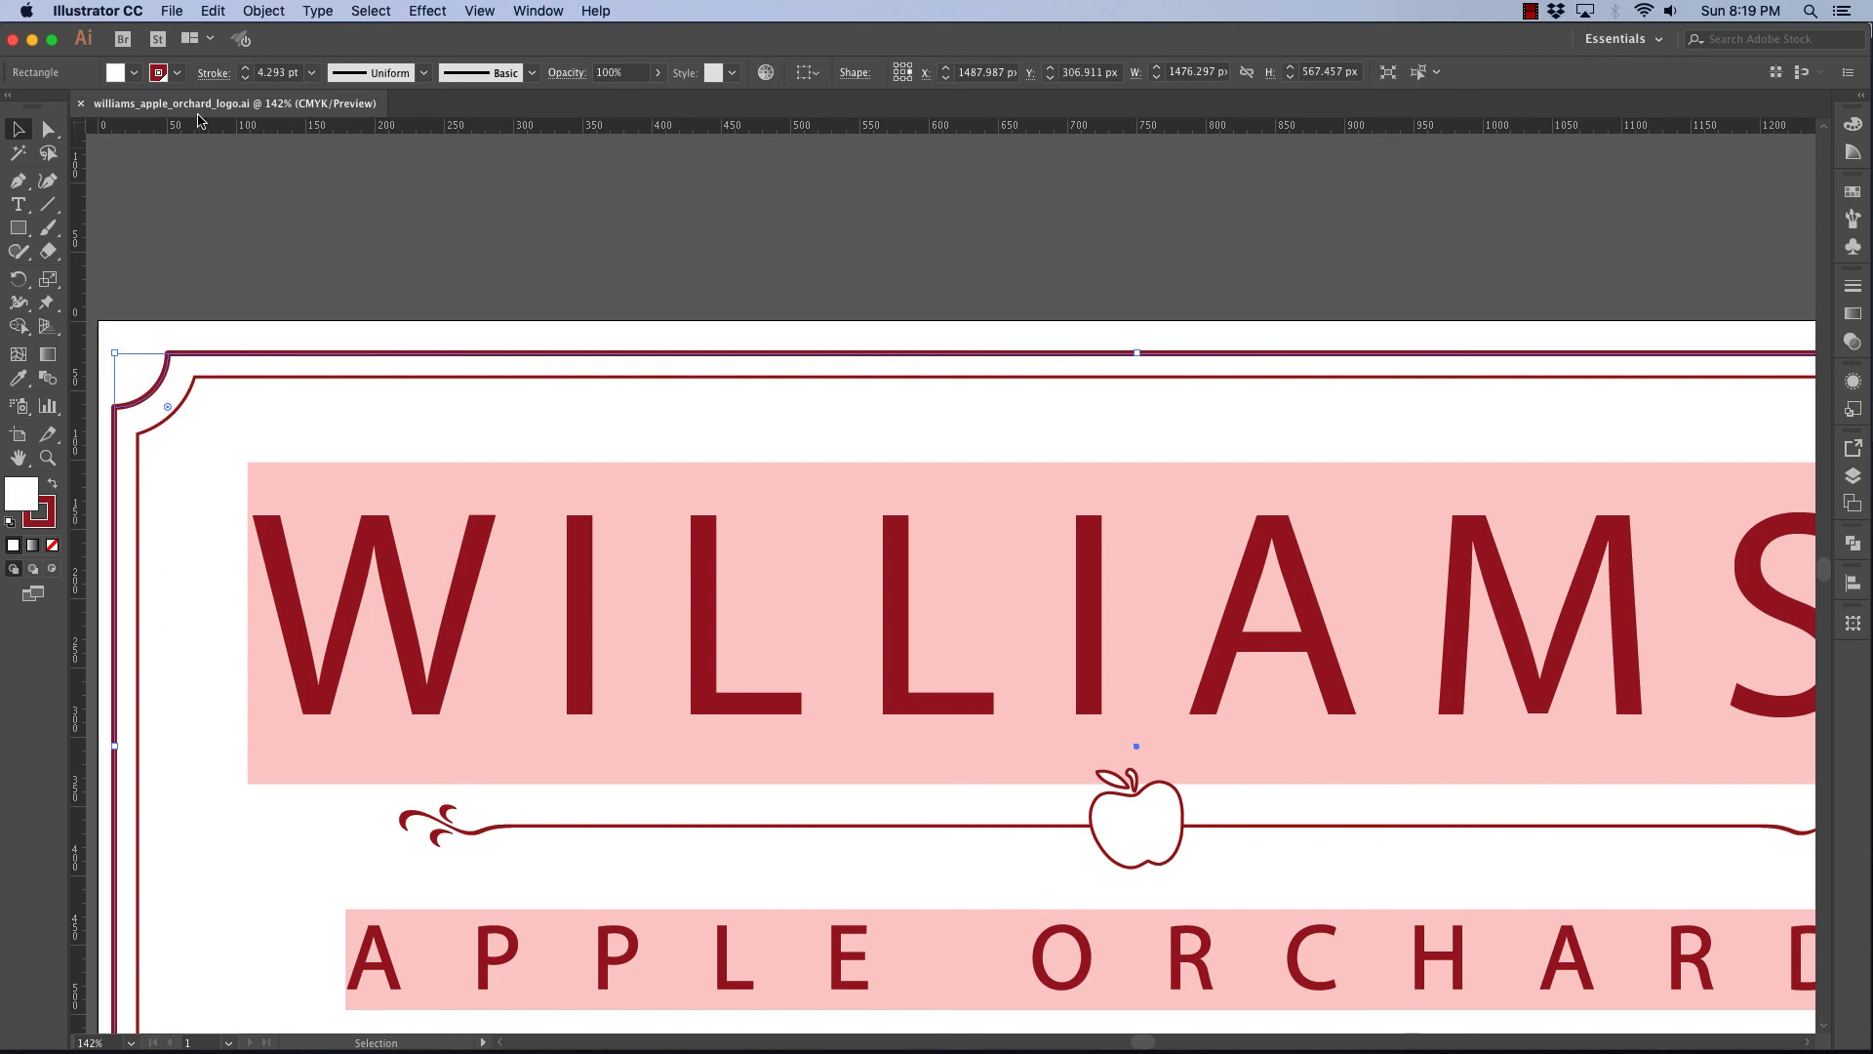
pyautogui.click(53, 485)
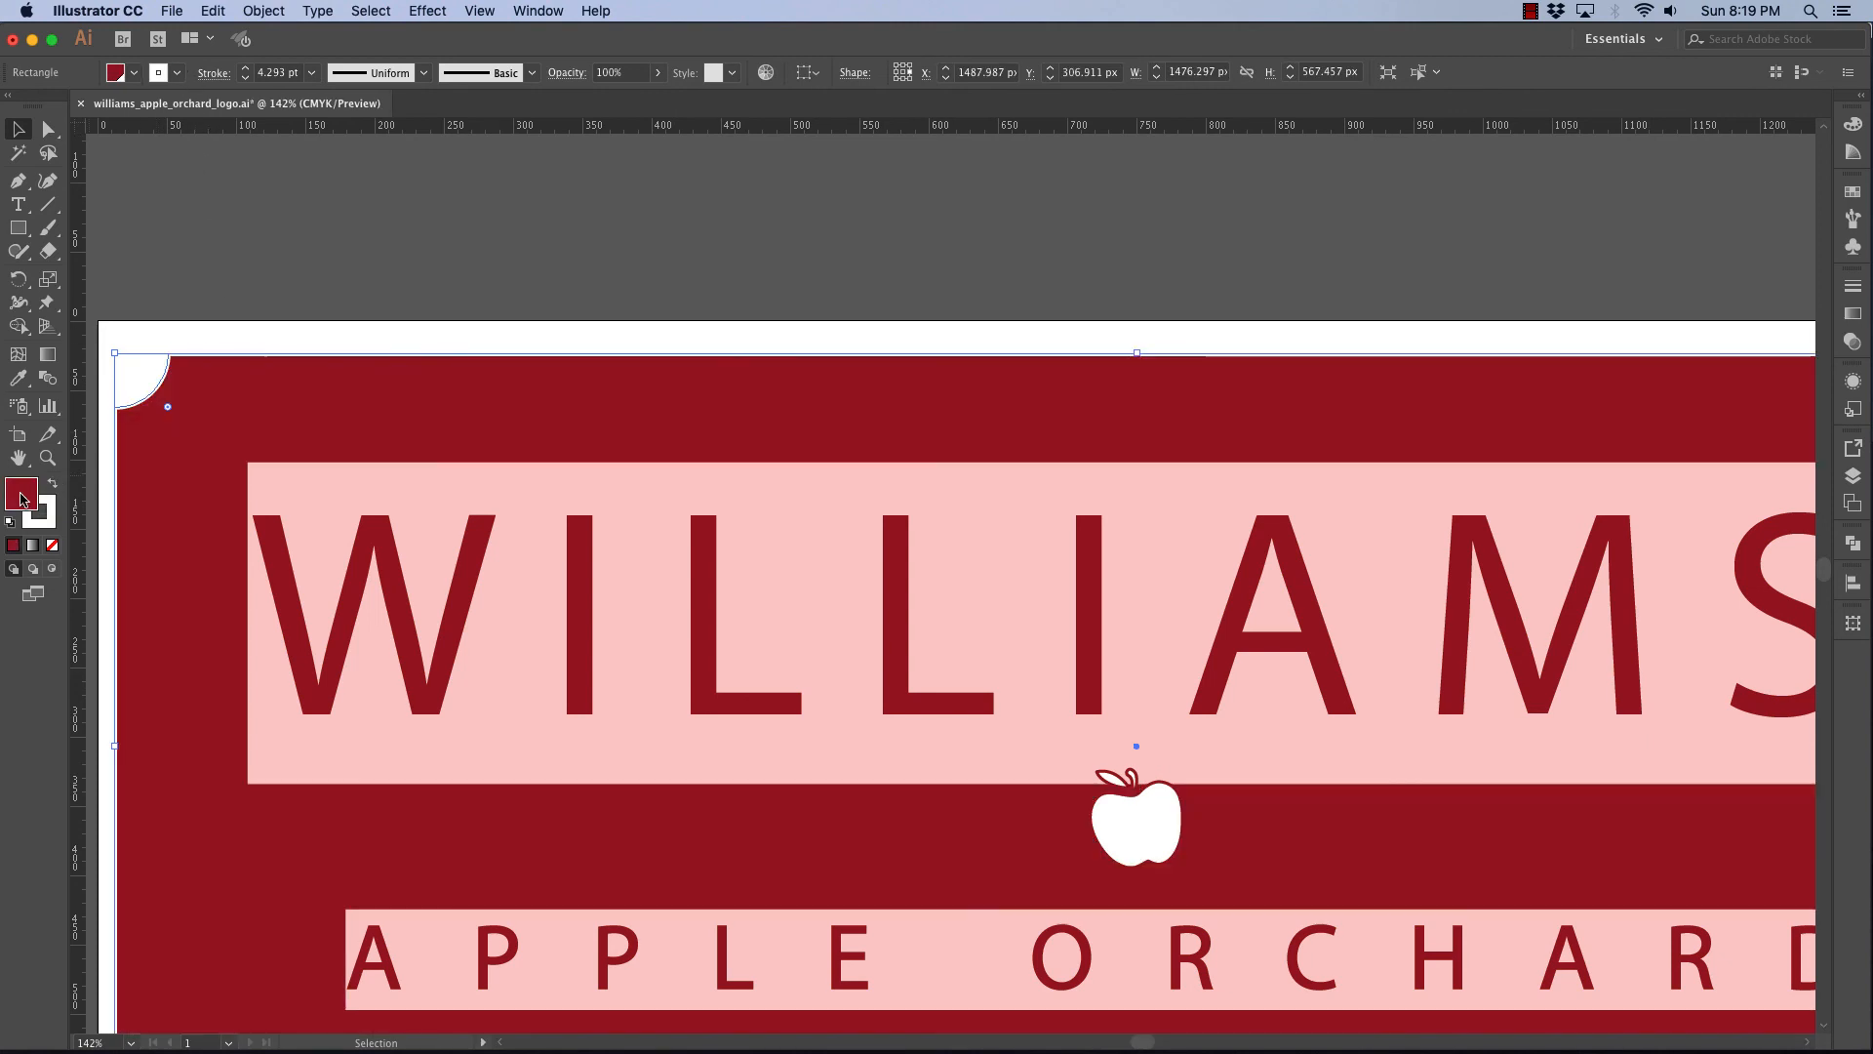
pyautogui.click(52, 486)
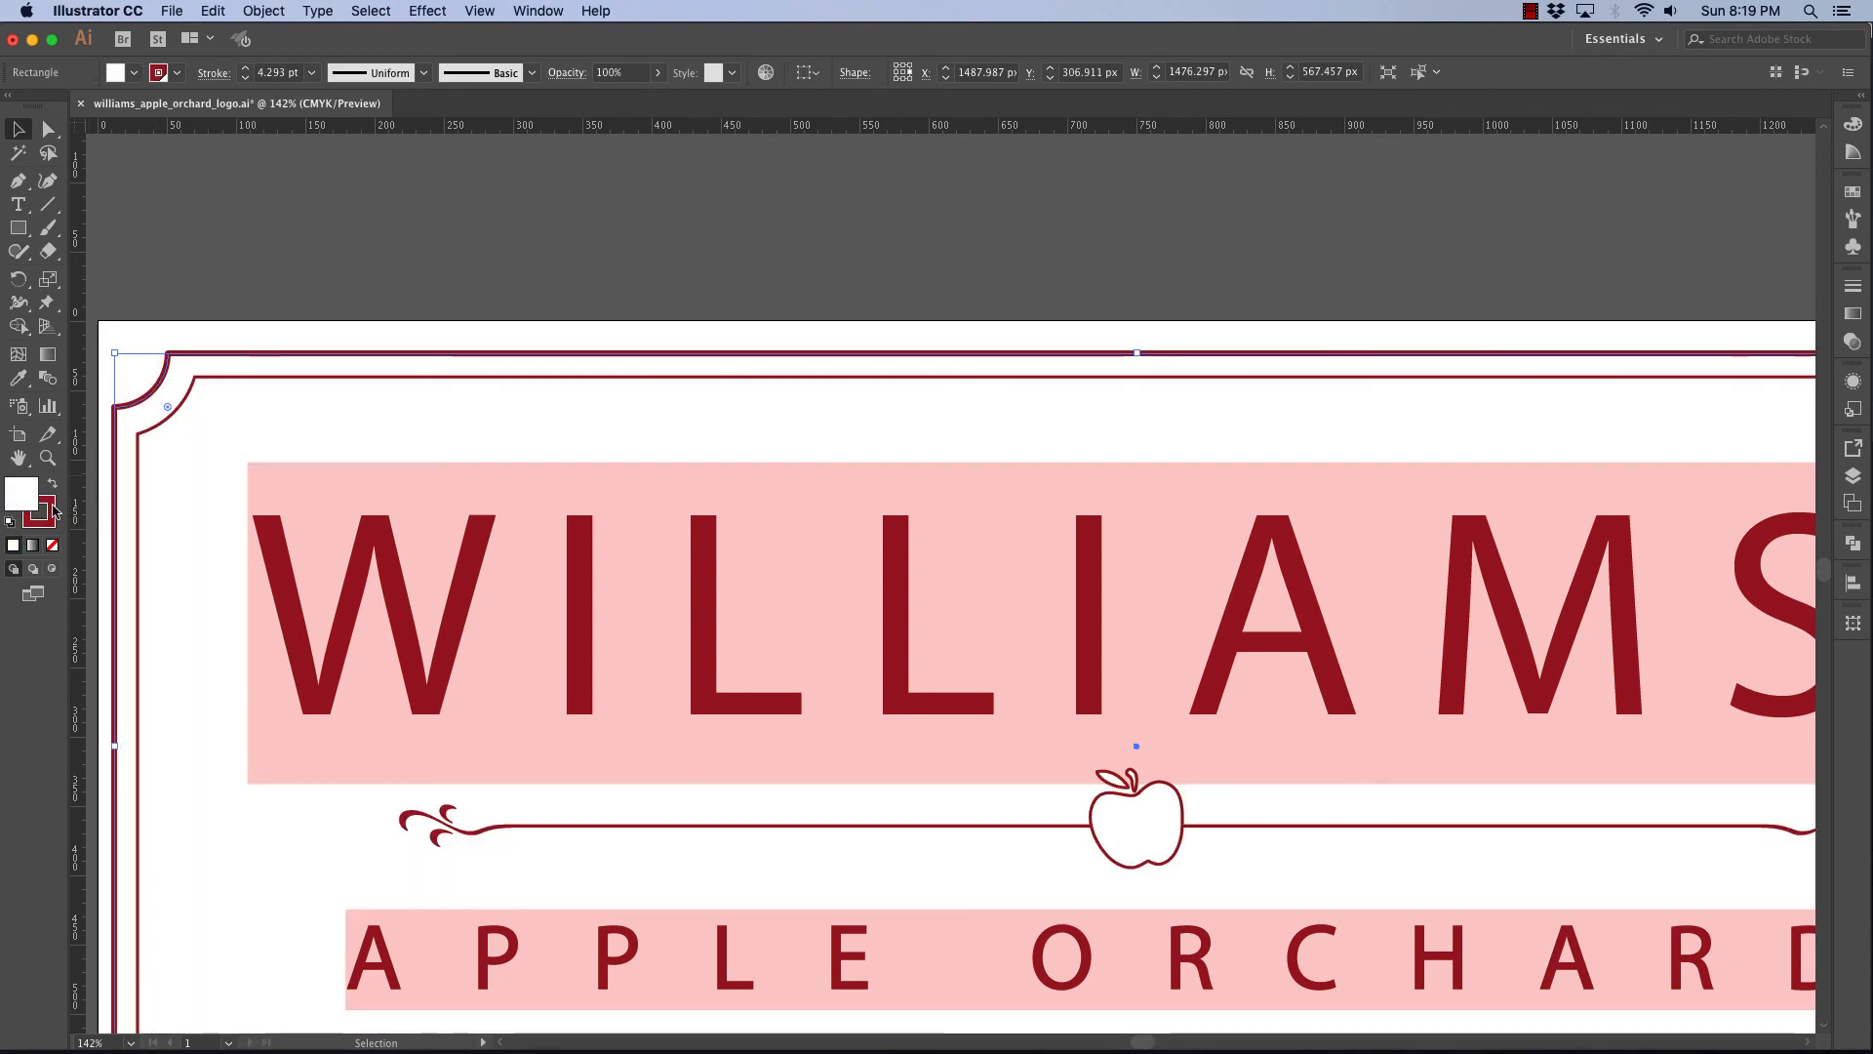
# - Copy the logo border's stroke colour 9C1421, return to After Effects, and apply it as the rectangle's fill colour
pyautogui.doubleClick(39, 511)
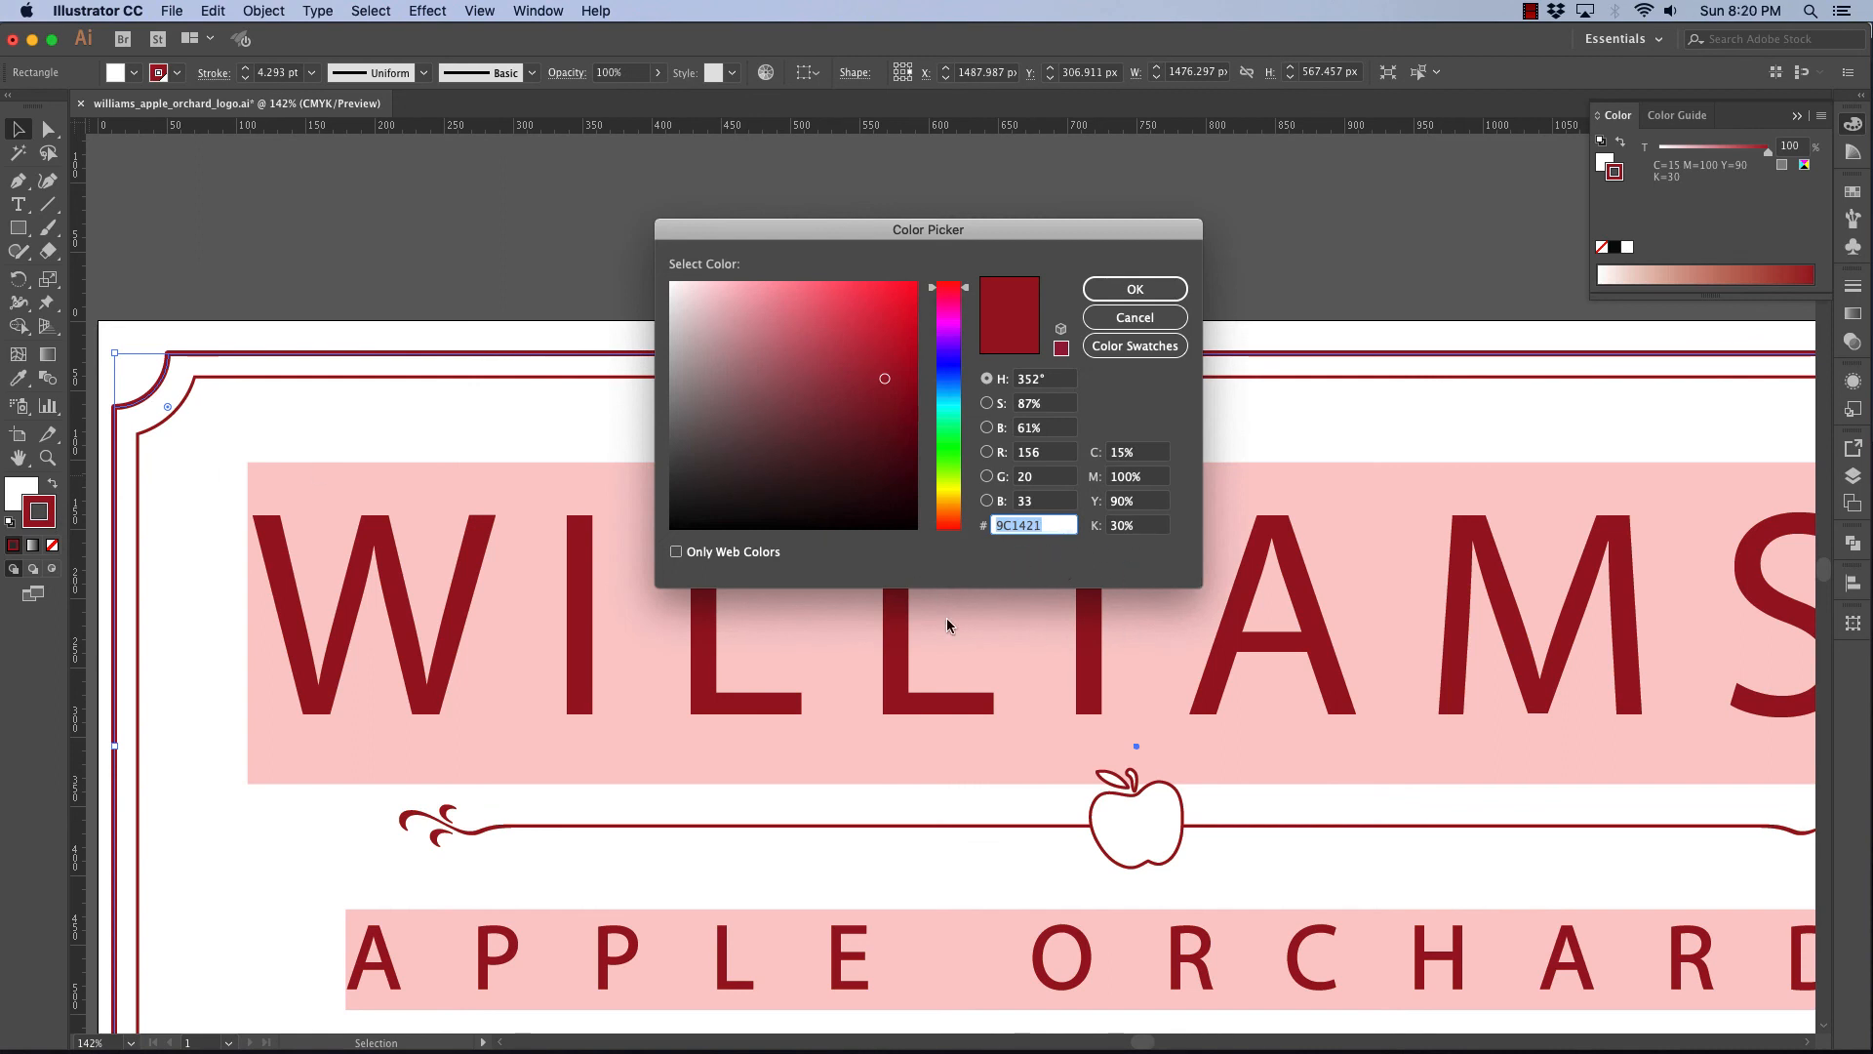
pyautogui.moveTo(1061, 523); pyautogui.dragTo(986, 526)
pyautogui.click(1137, 316)
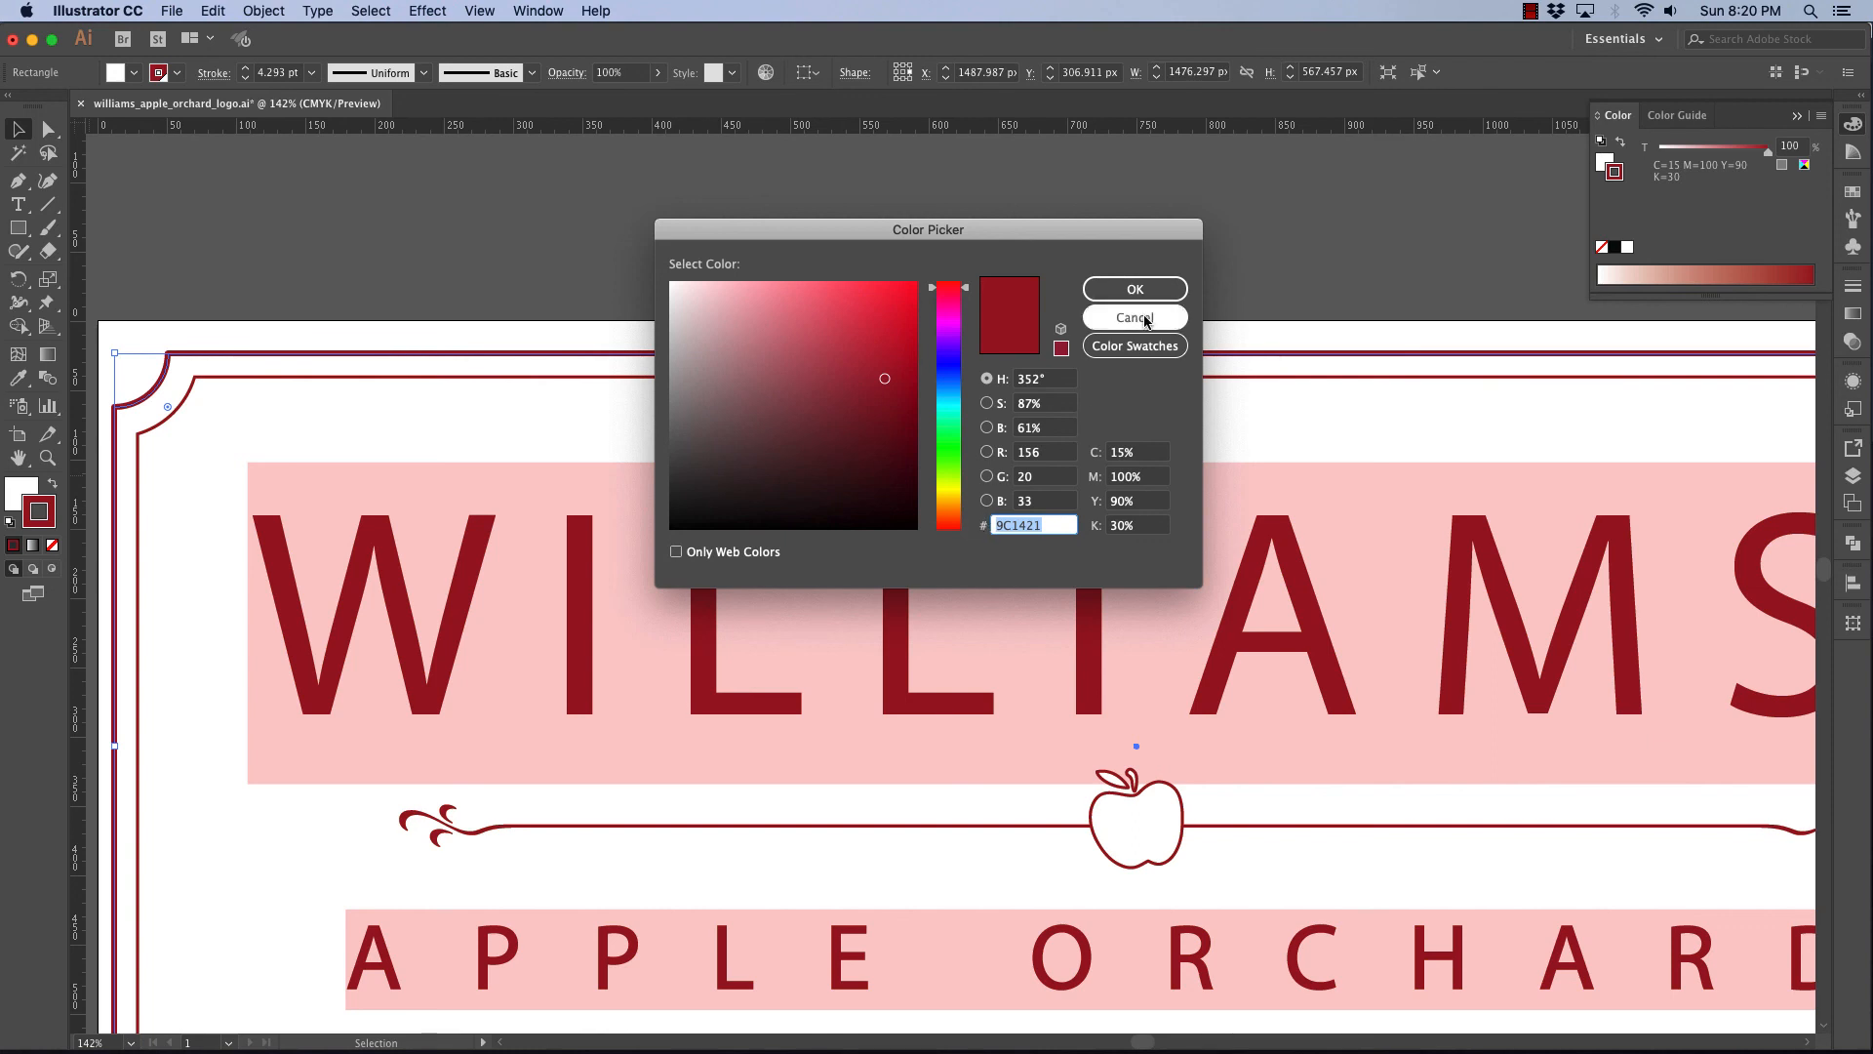
pyautogui.click(97, 11)
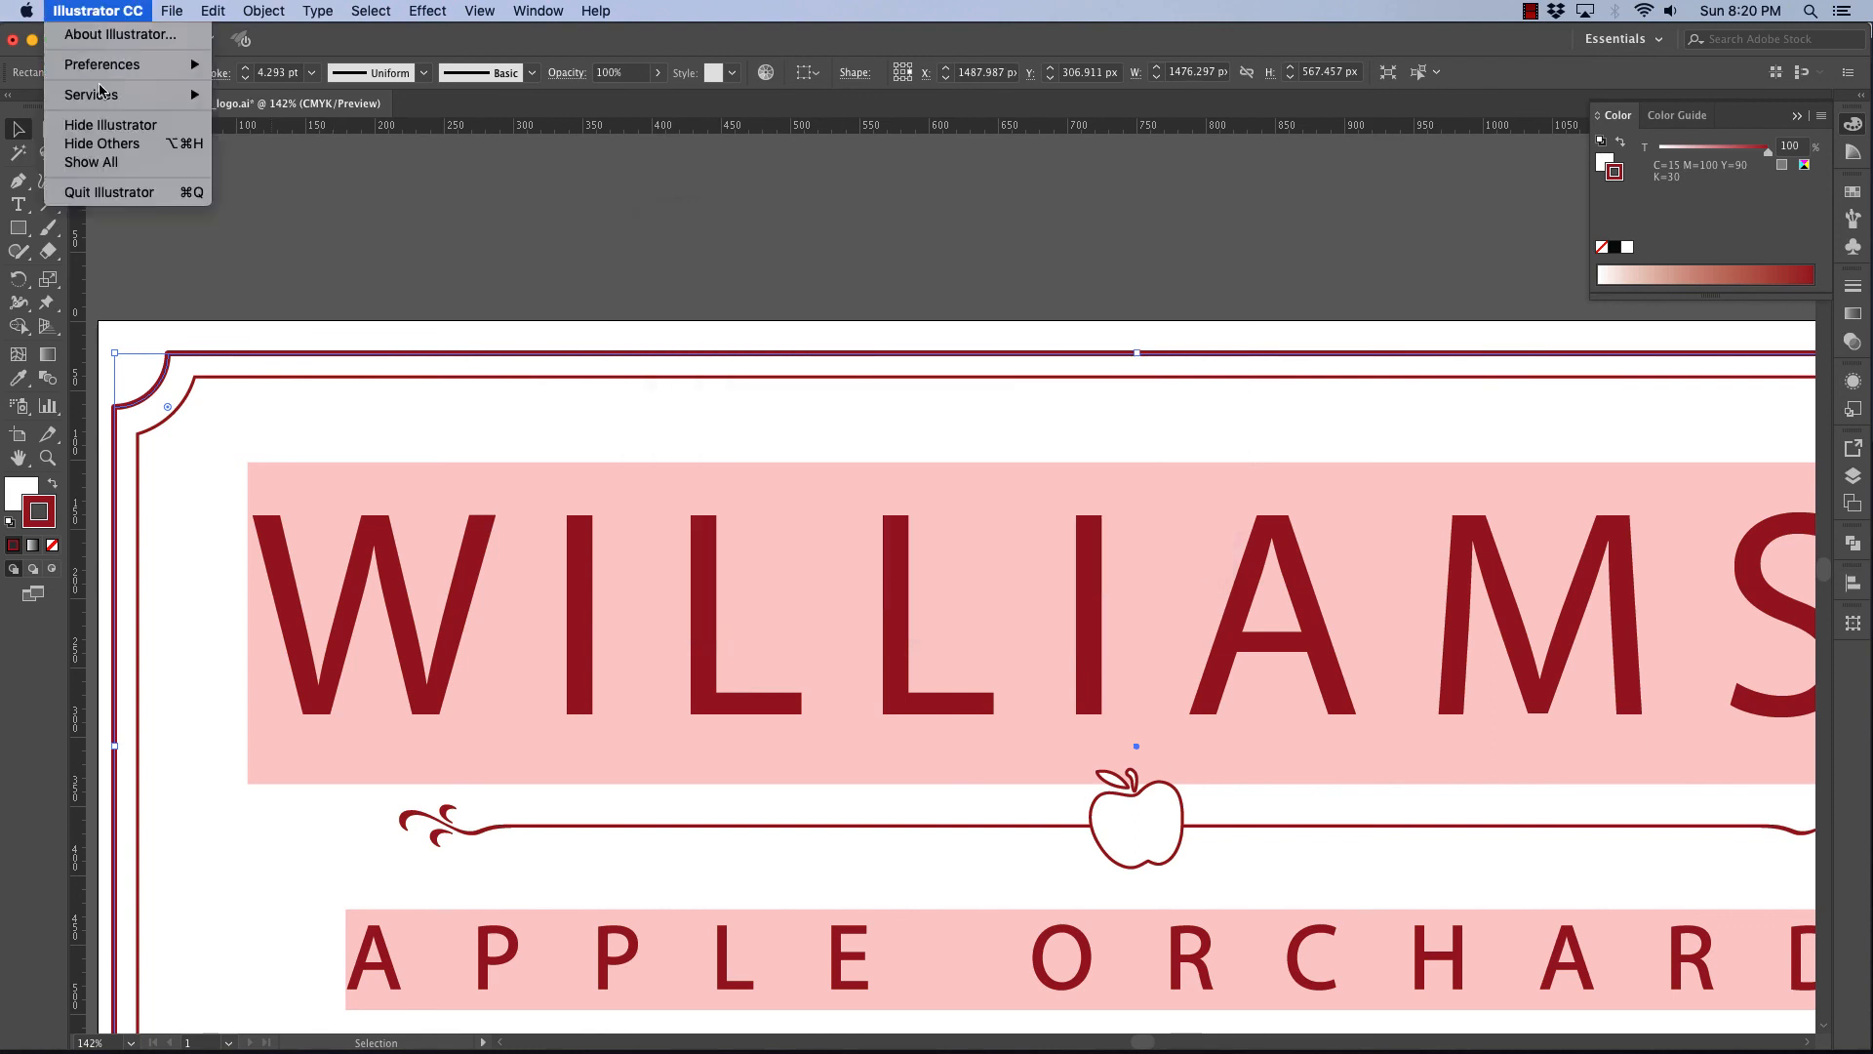
pyautogui.click(93, 127)
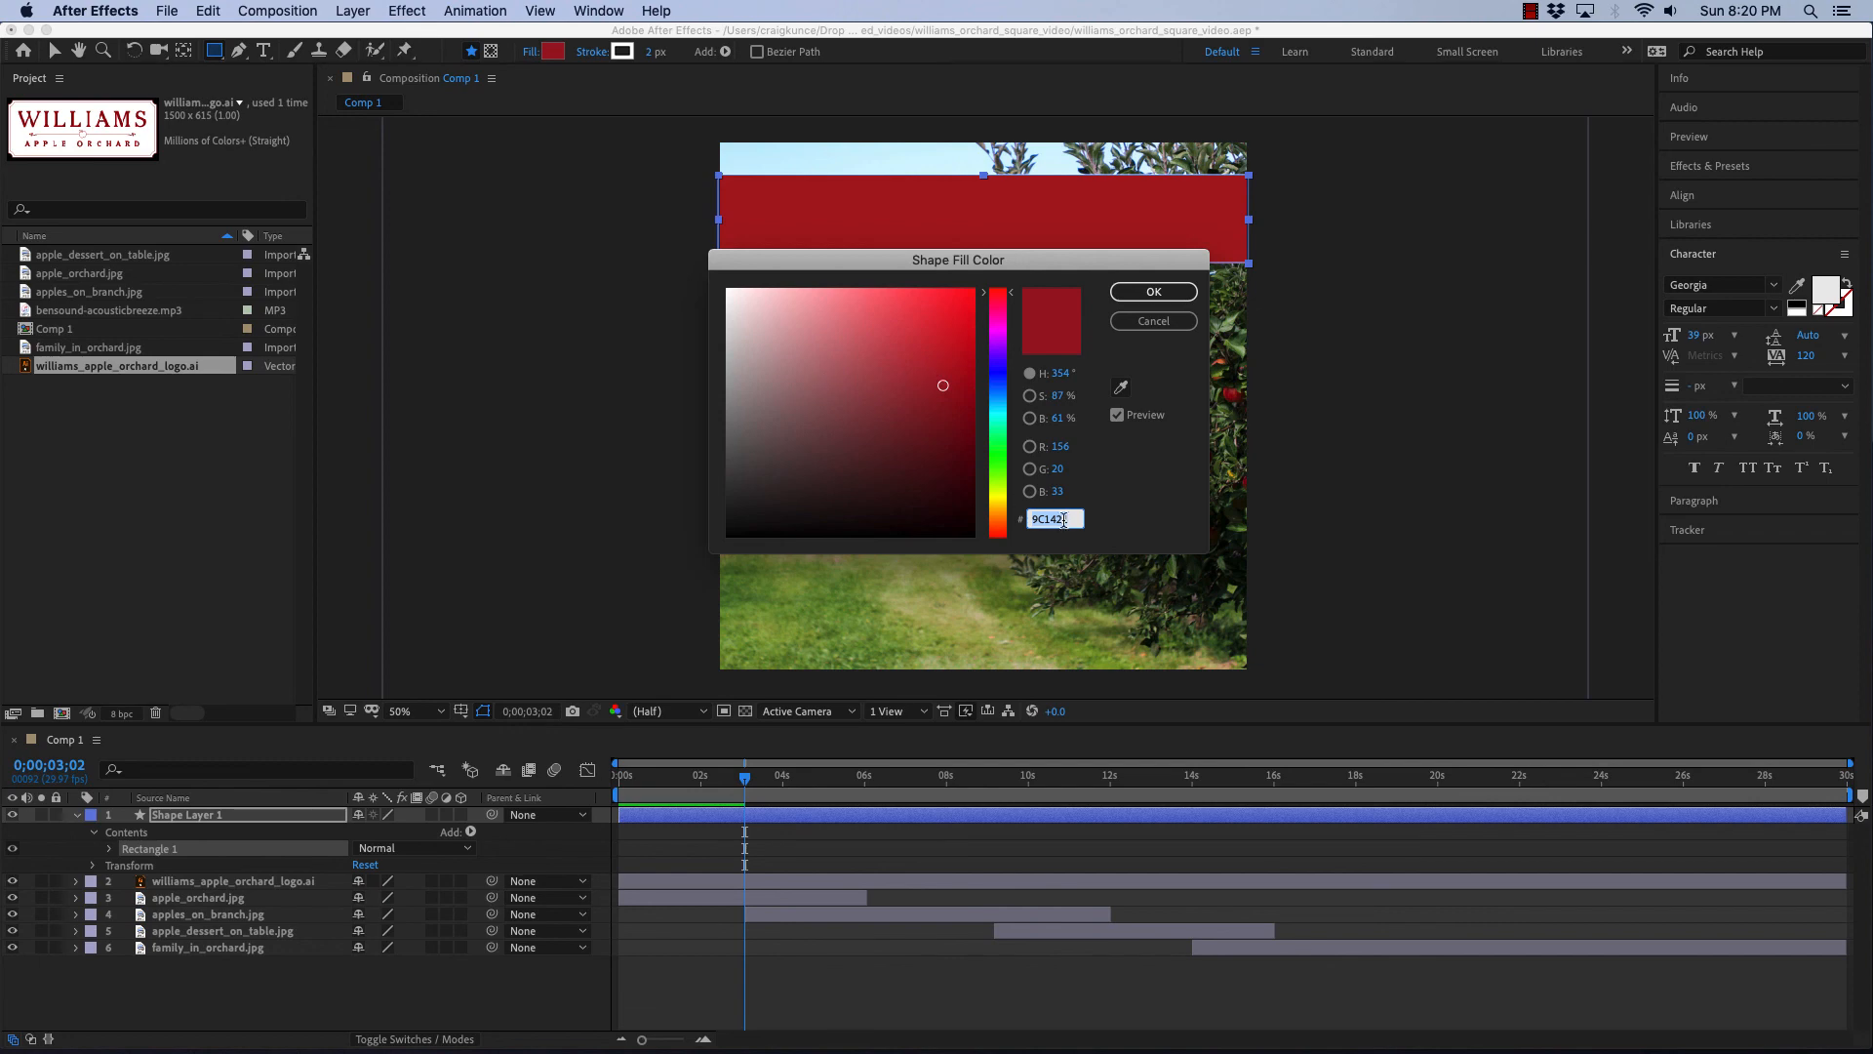
pyautogui.click(1153, 293)
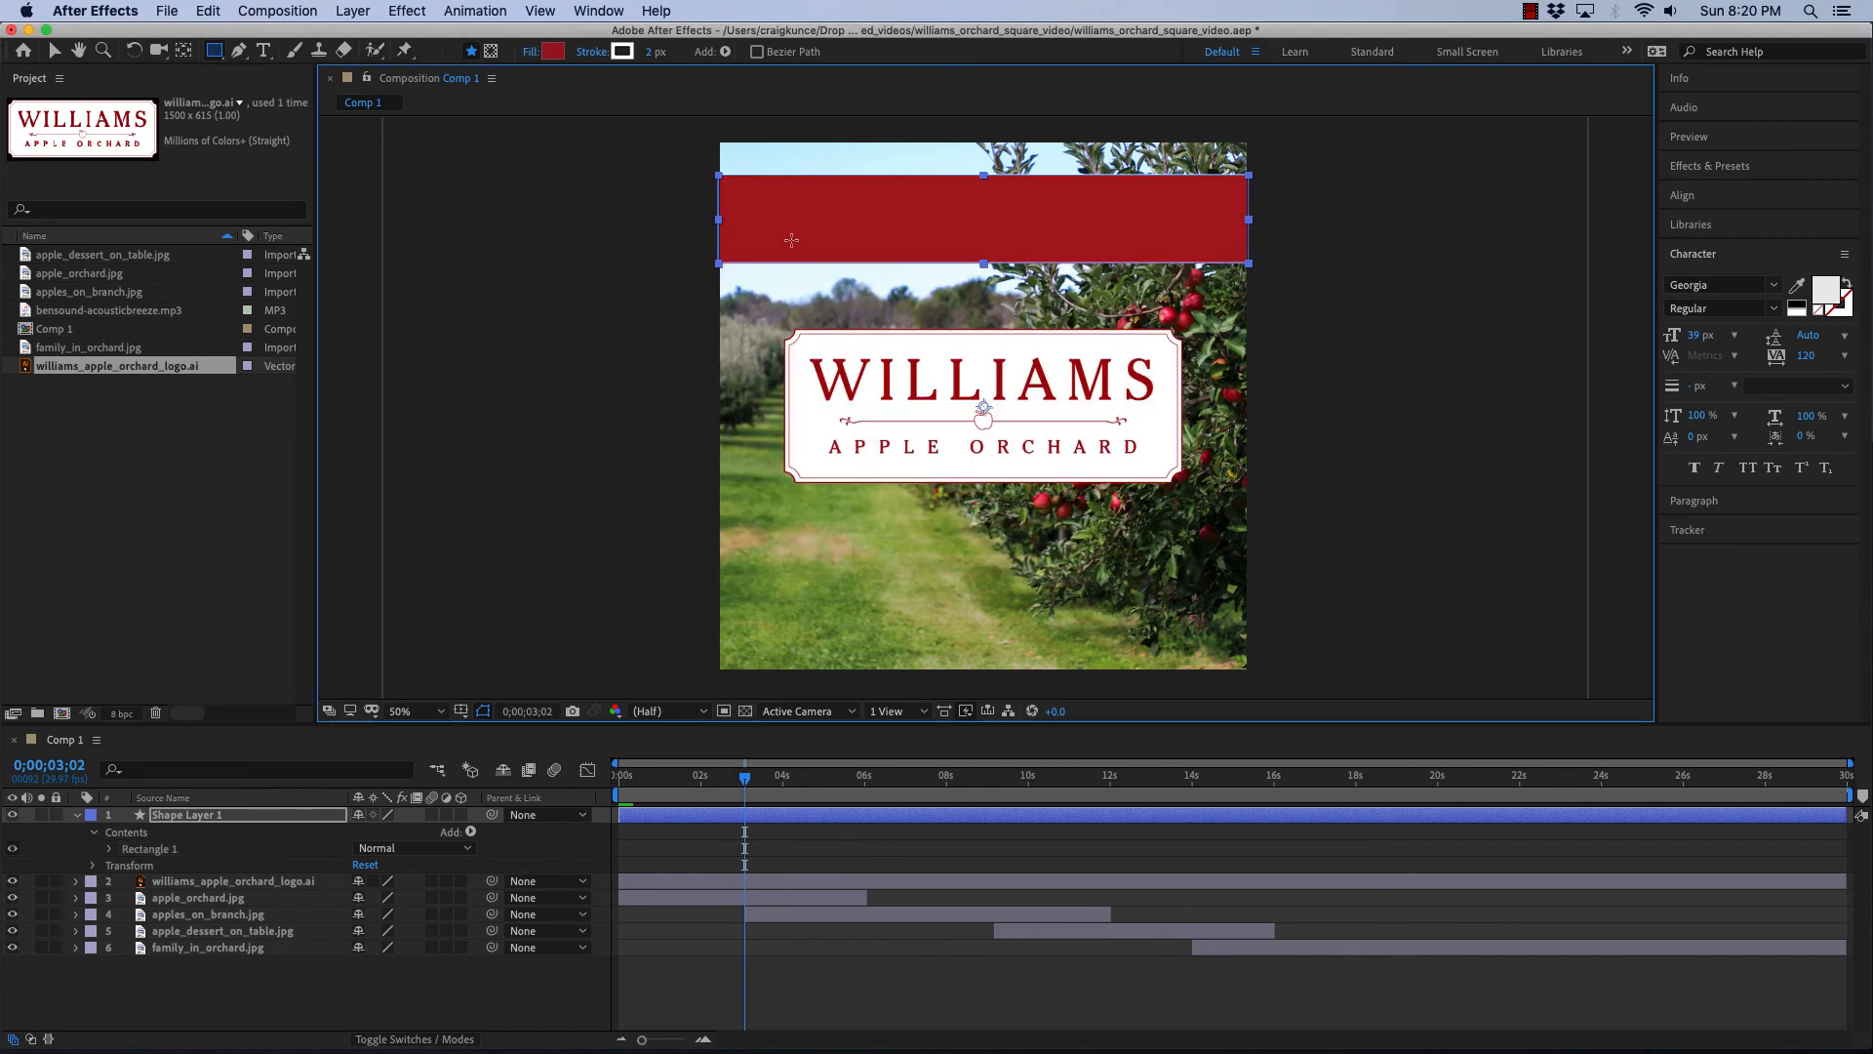
# - Set the red rectangle's stroke width to 0 px and deselect the shape layer
pyautogui.press('v')
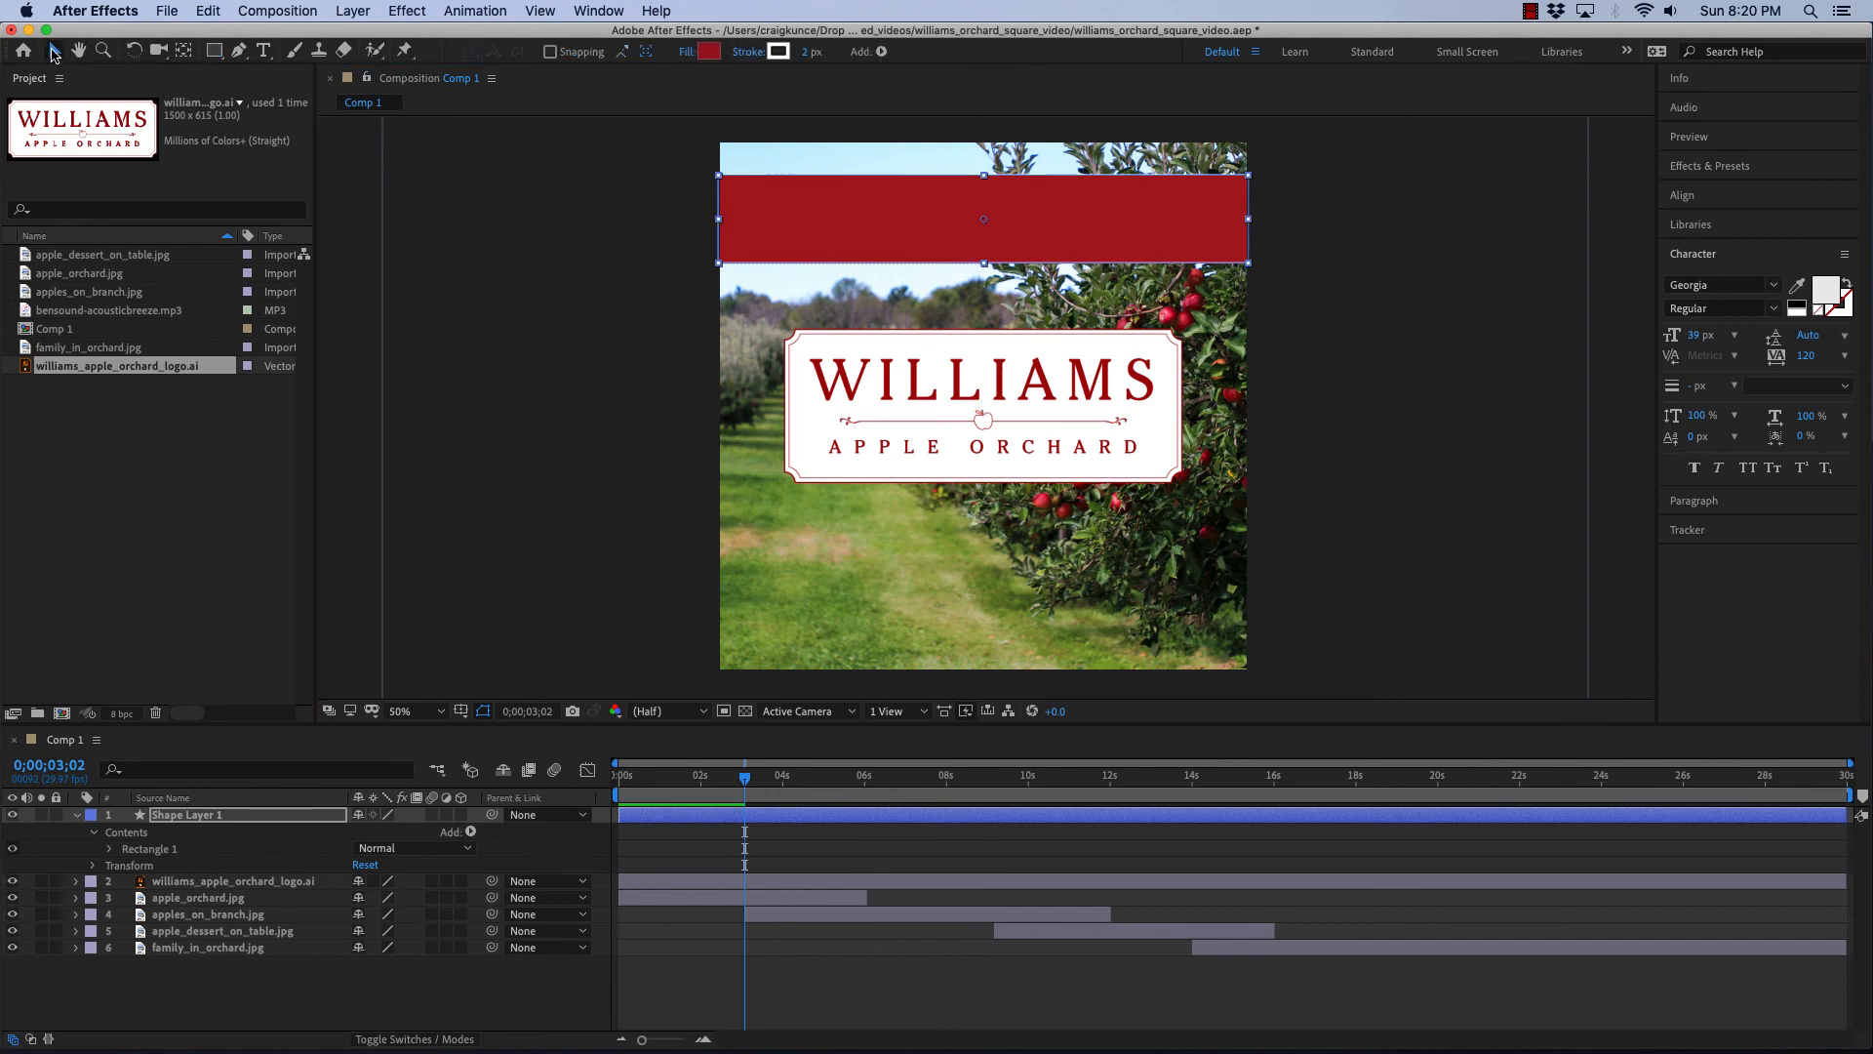
pyautogui.click(524, 283)
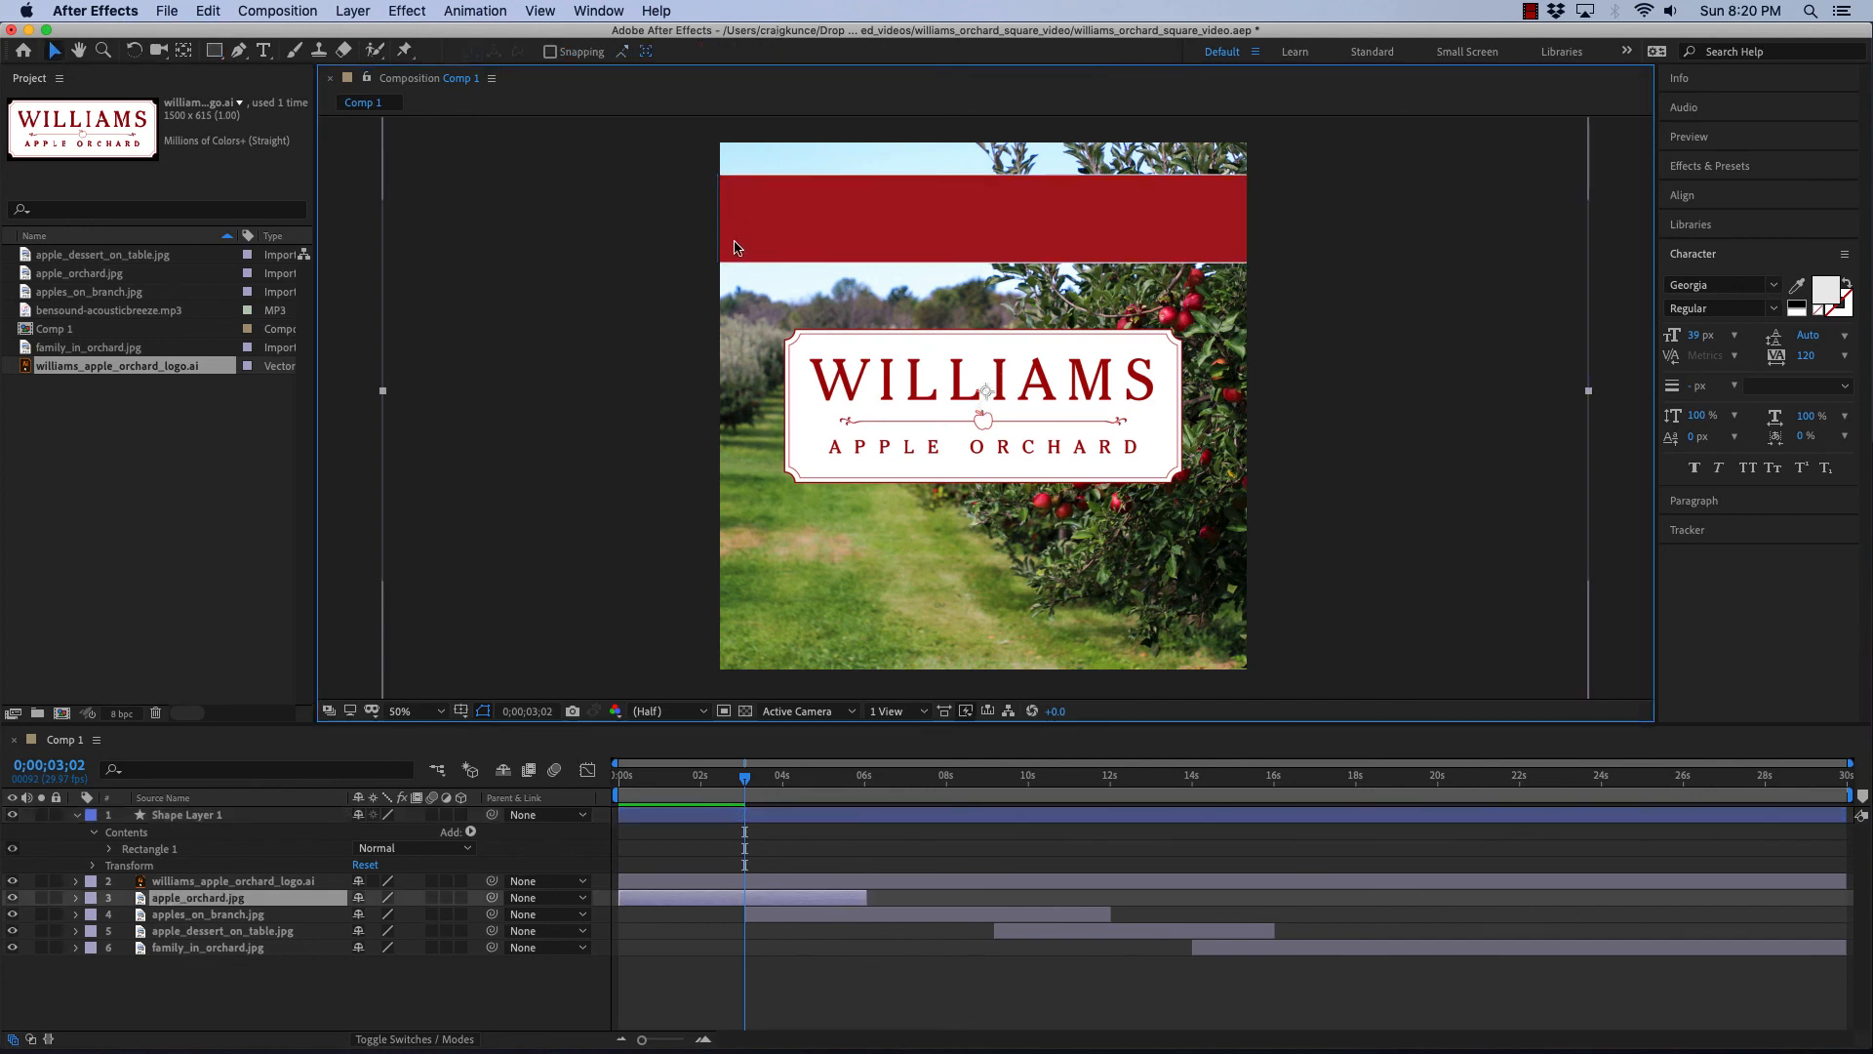
pyautogui.click(786, 225)
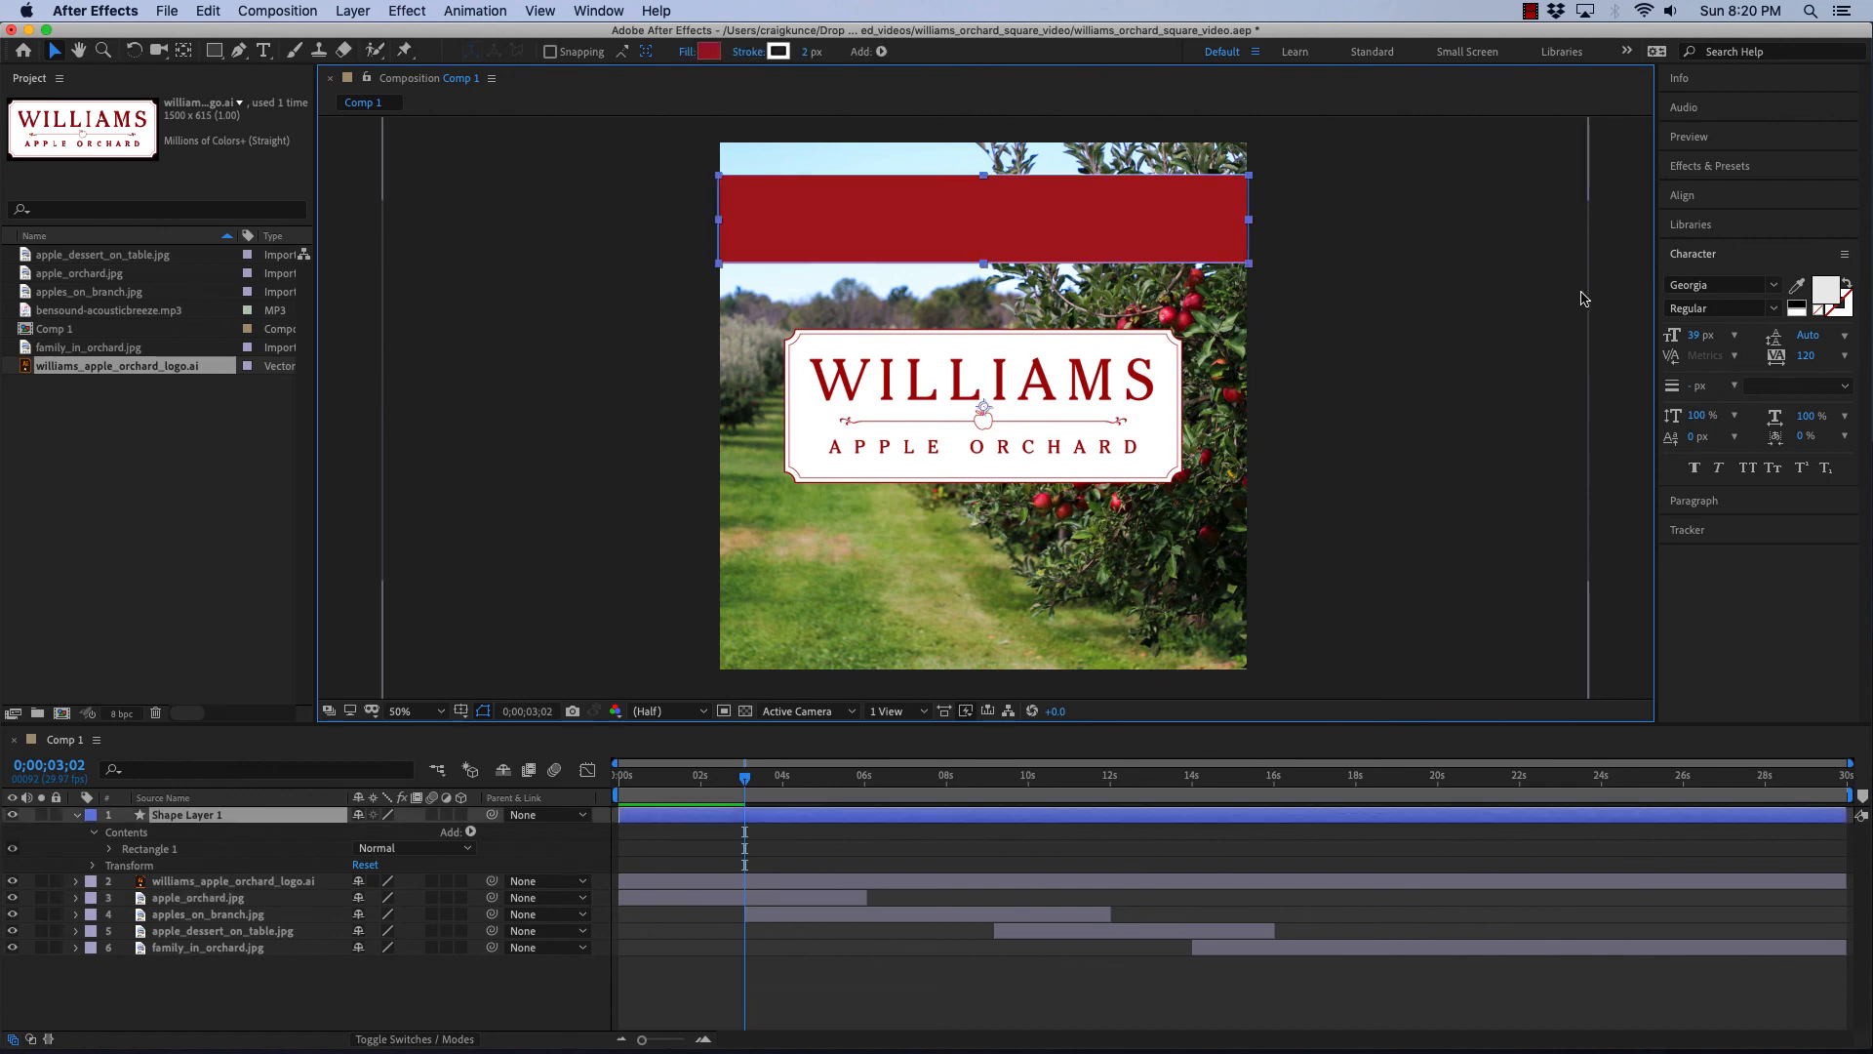
pyautogui.click(1772, 169)
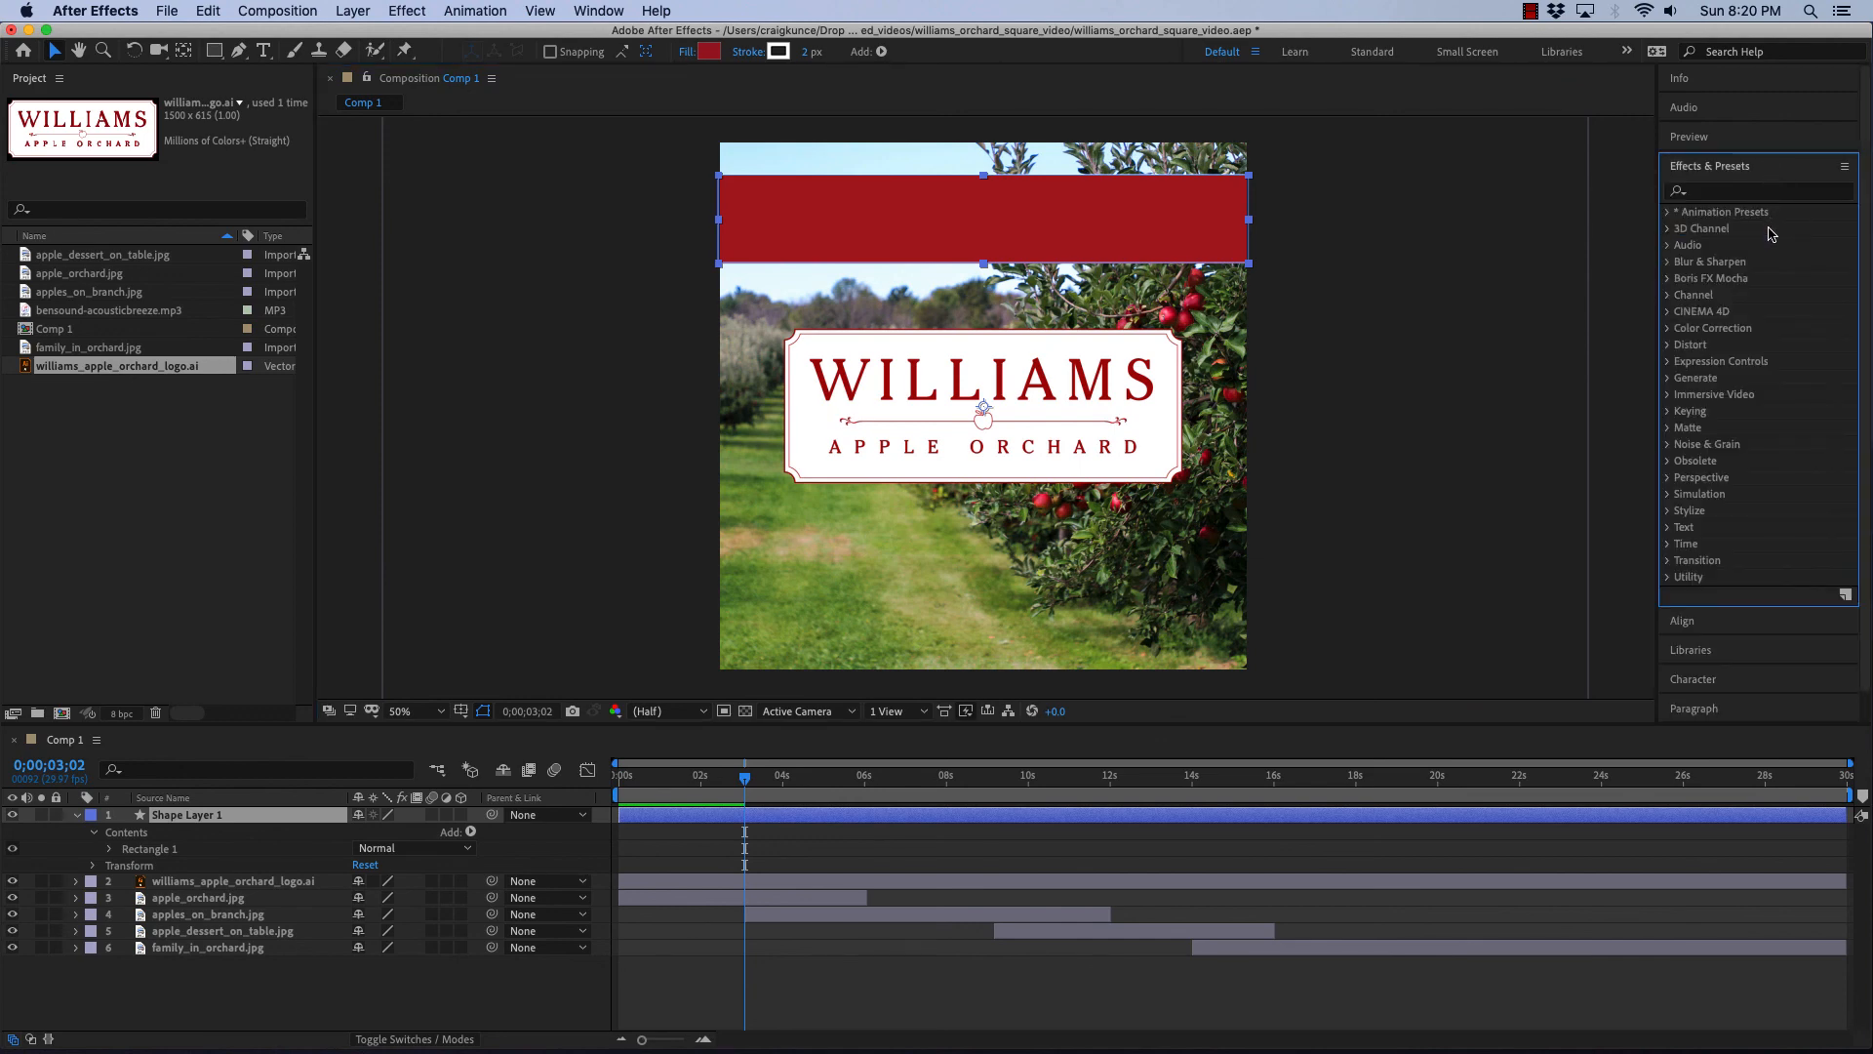
pyautogui.click(1806, 168)
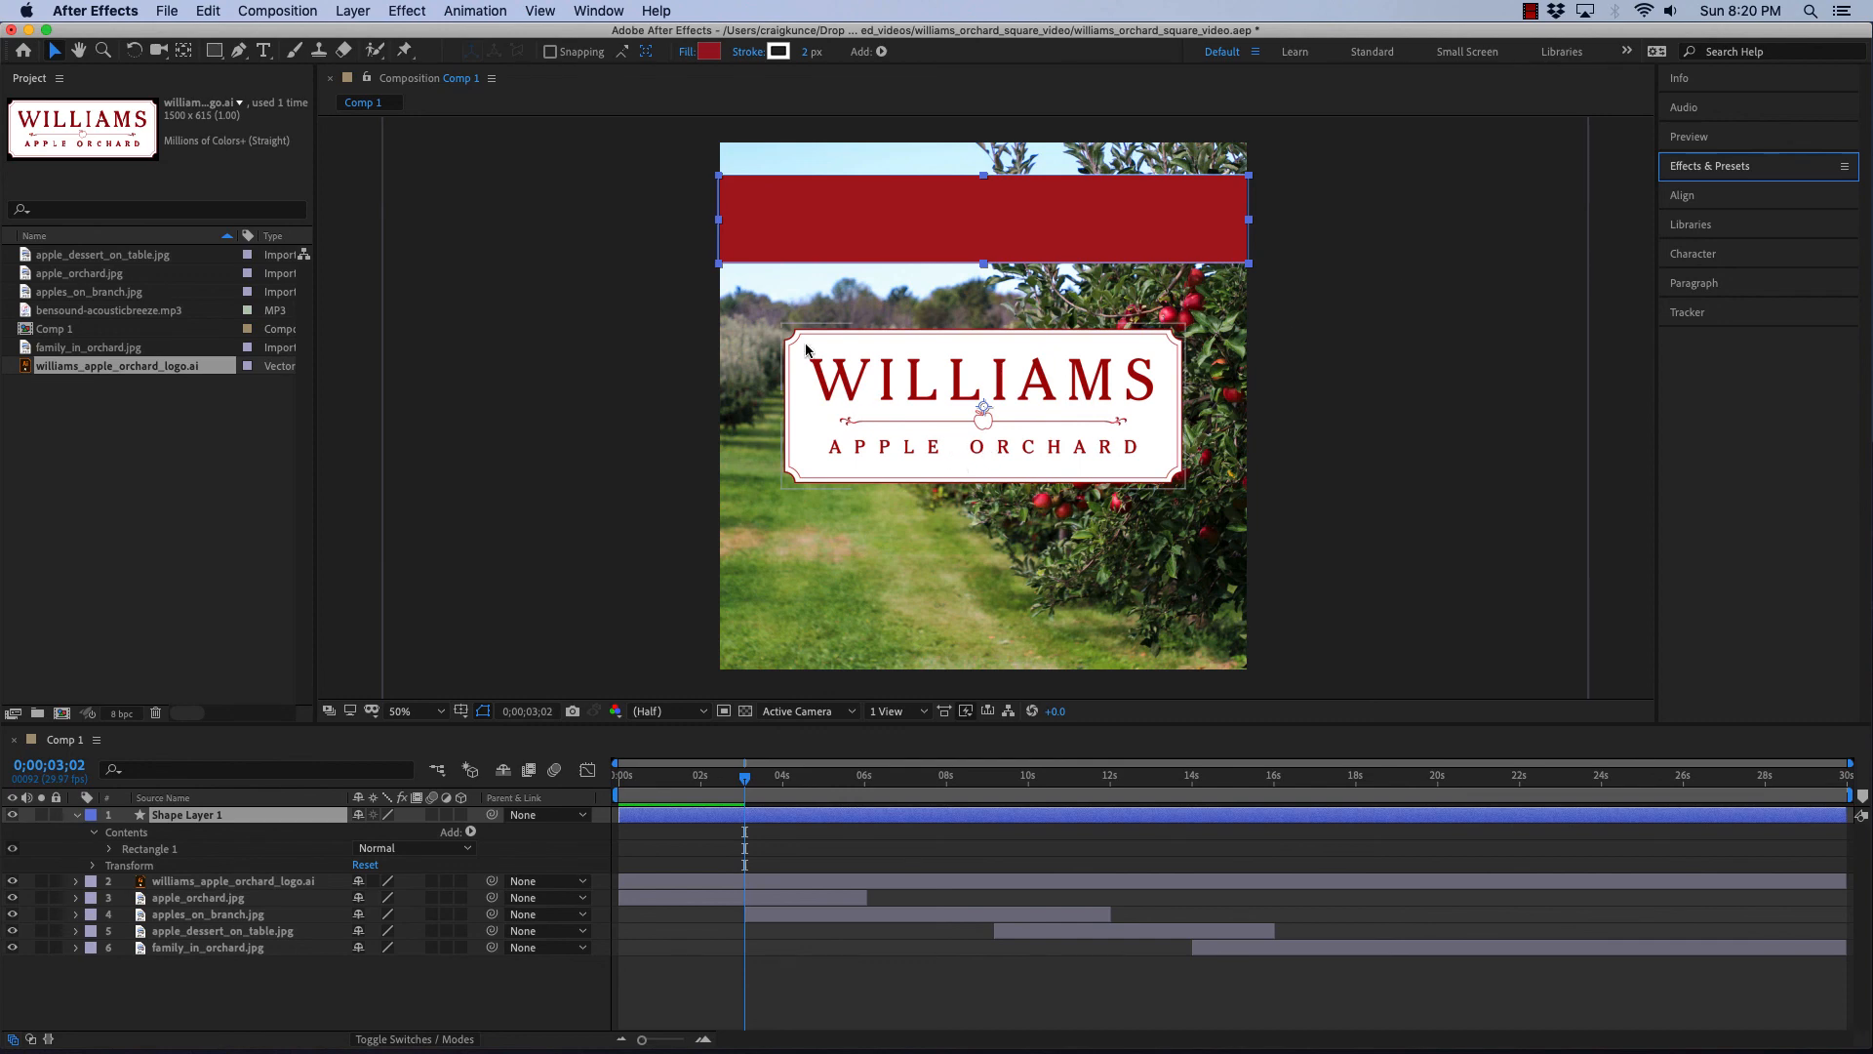
pyautogui.moveTo(809, 51); pyautogui.dragTo(786, 53)
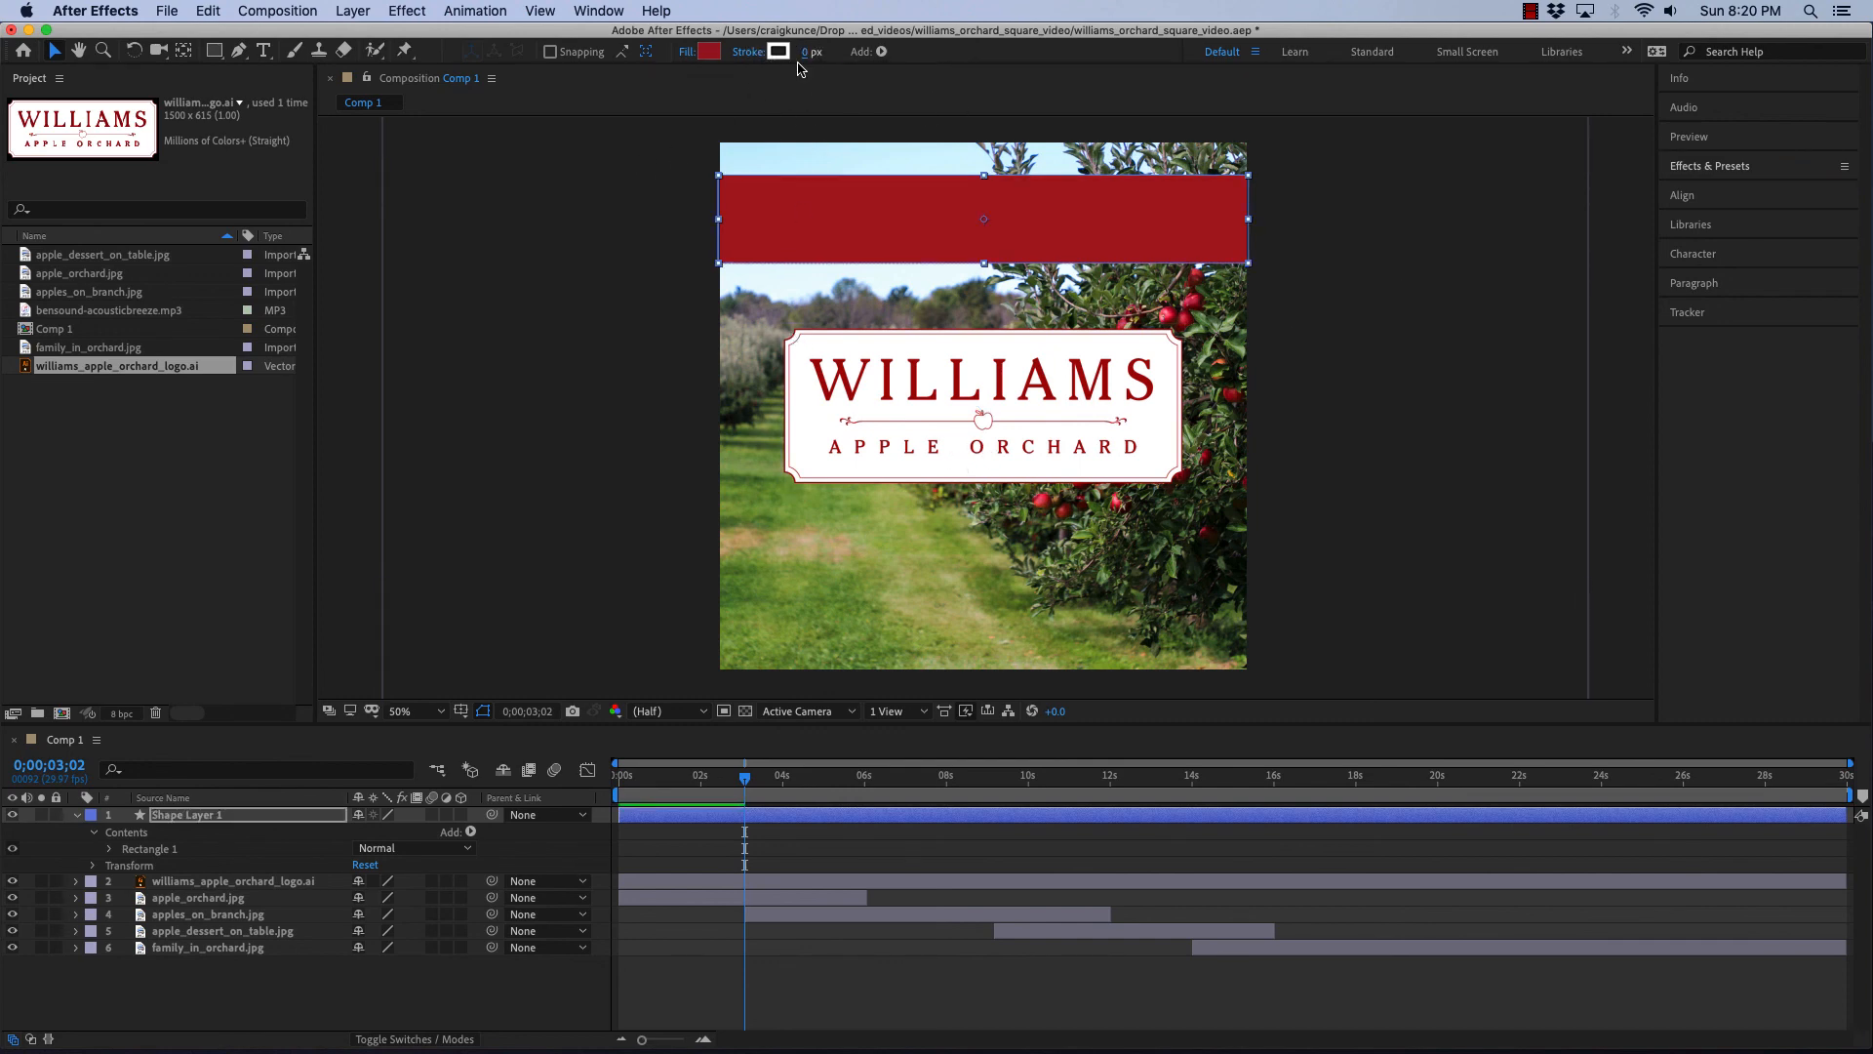
pyautogui.click(700, 216)
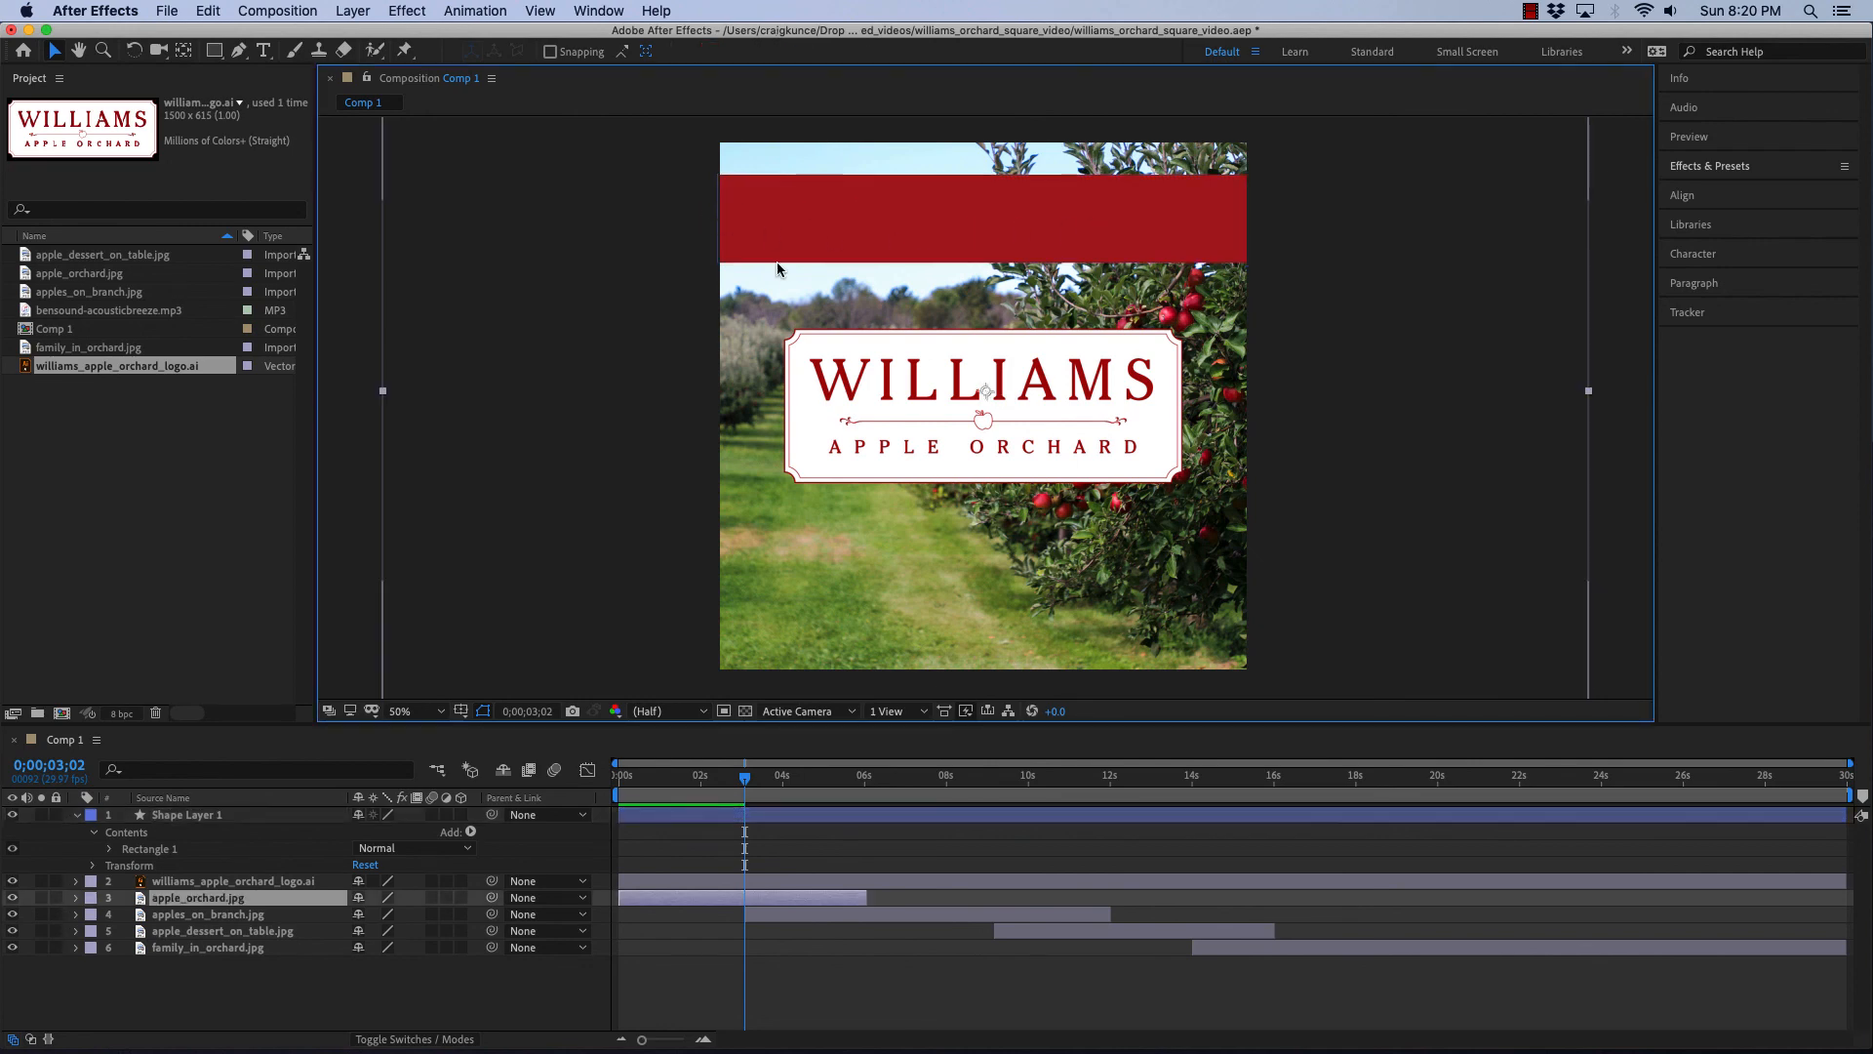
# - Expand Shape Layer 1's transform properties, move the playhead to 0;00;04;11, and expand apples_on_branch.jpg's properties in an enlarged timeline
pyautogui.click(93, 865)
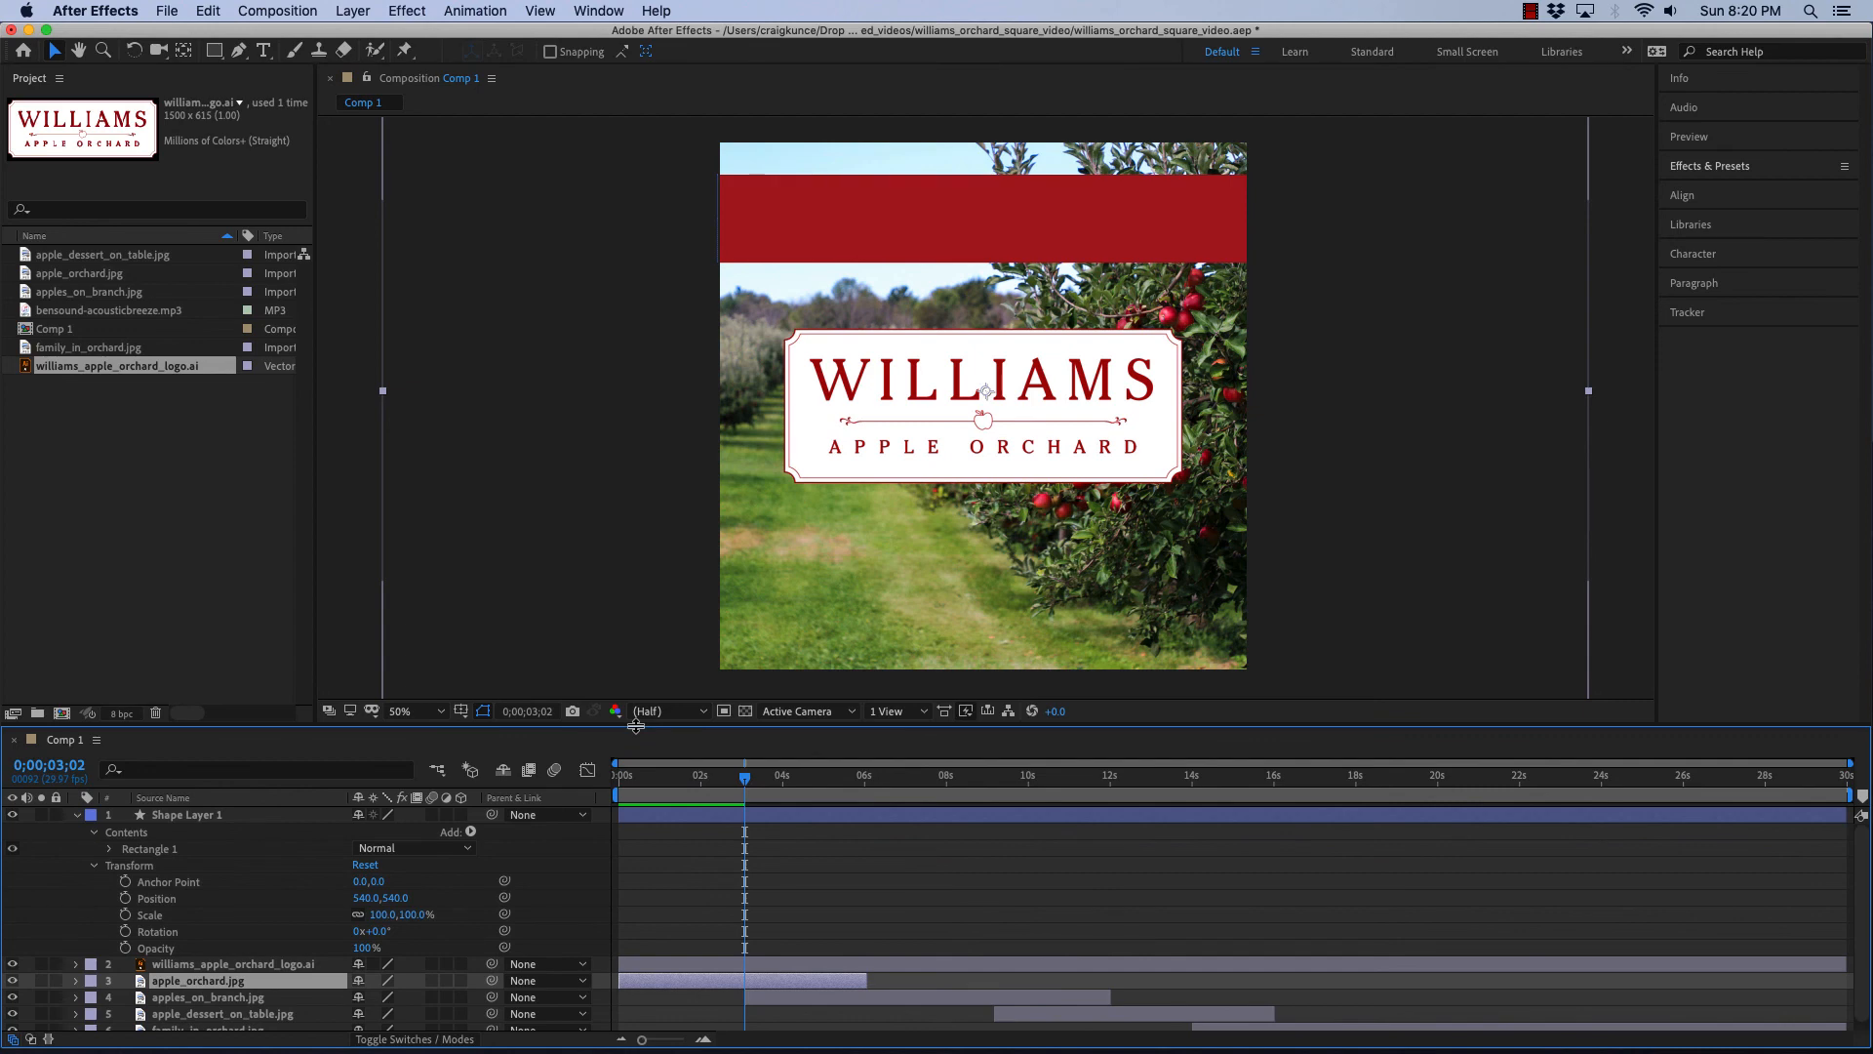
pyautogui.moveTo(635, 726); pyautogui.dragTo(640, 652)
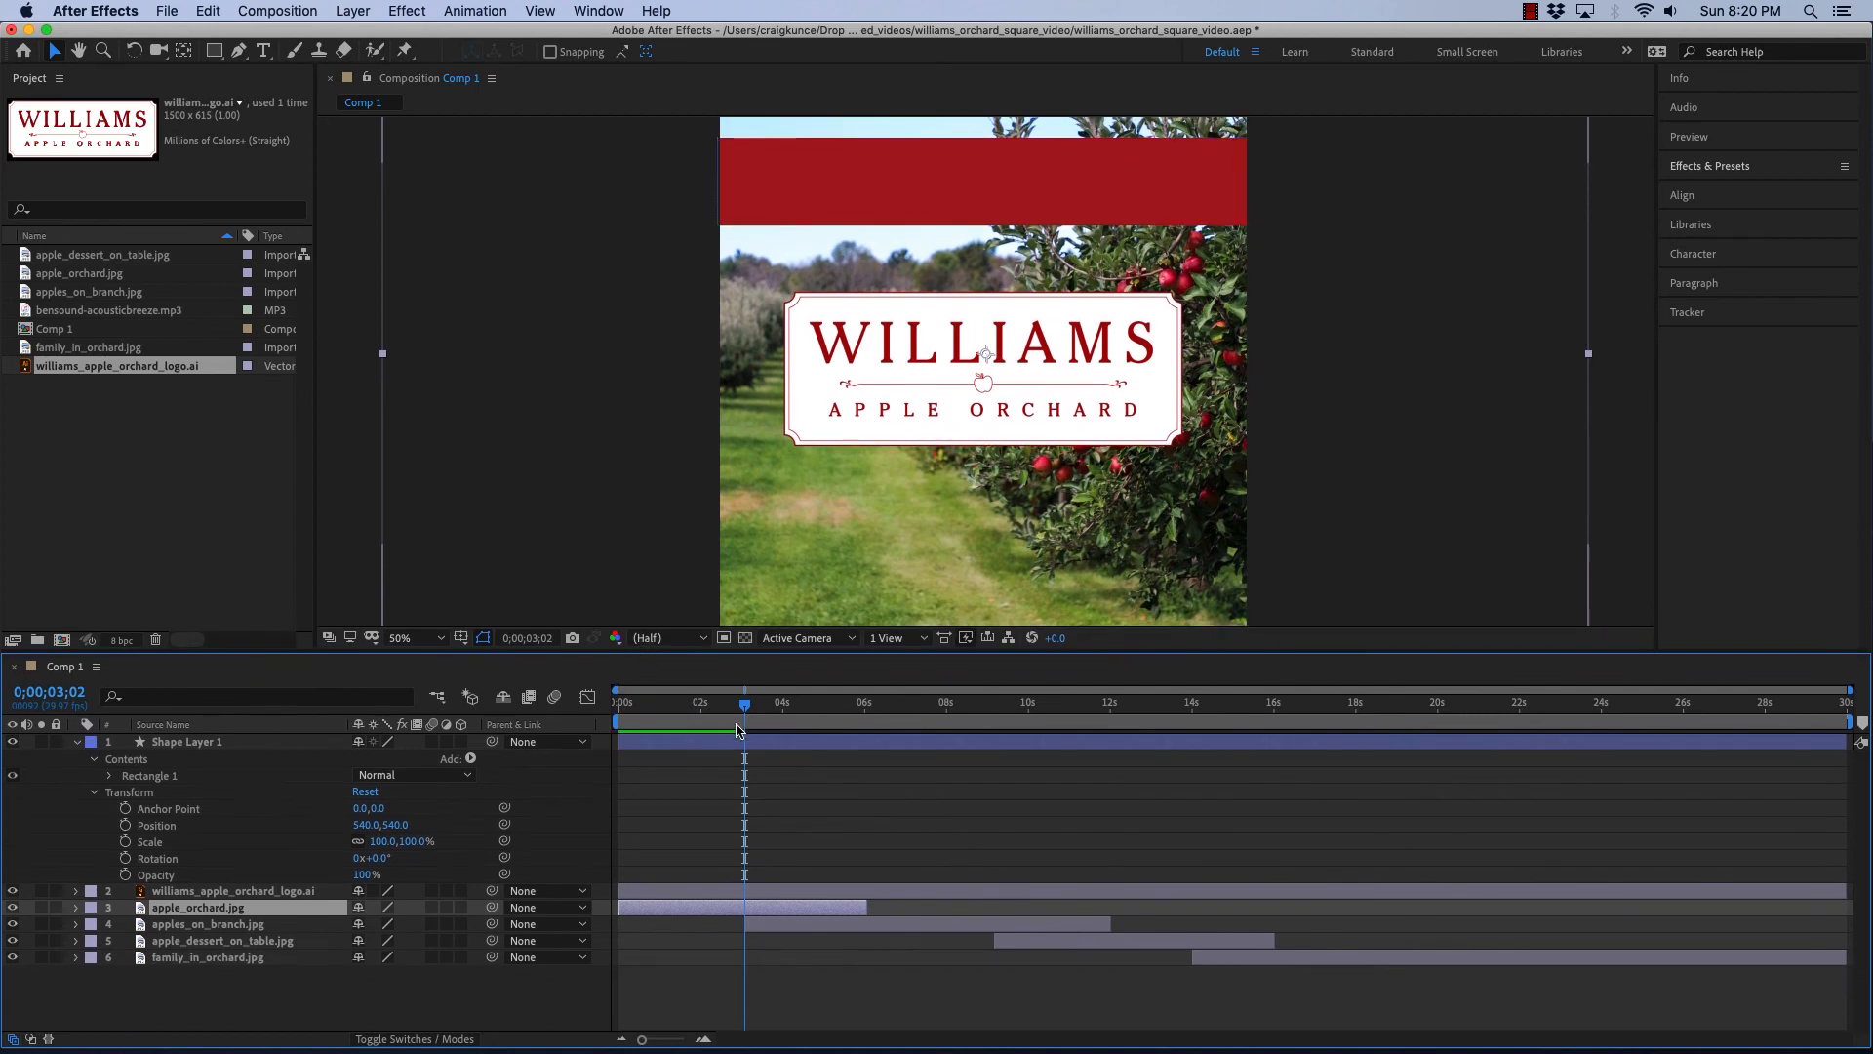
pyautogui.moveTo(747, 712); pyautogui.dragTo(797, 710)
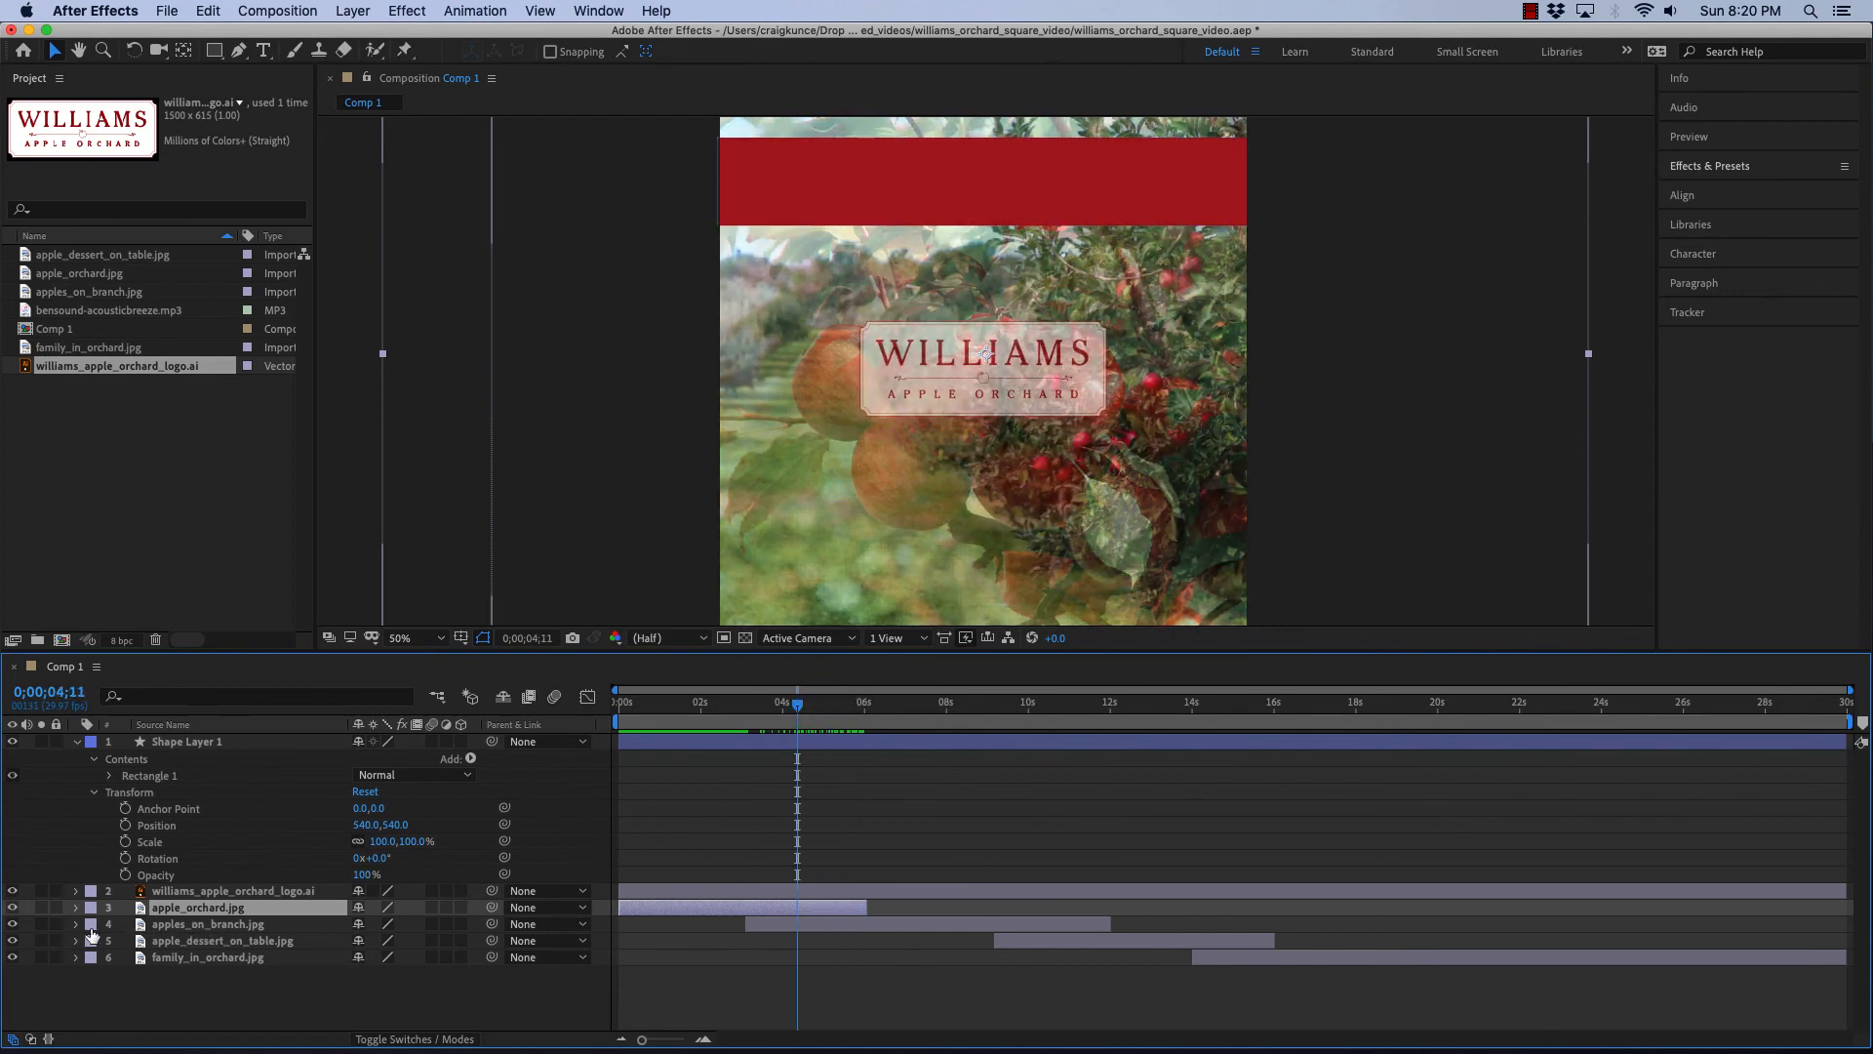
pyautogui.click(76, 925)
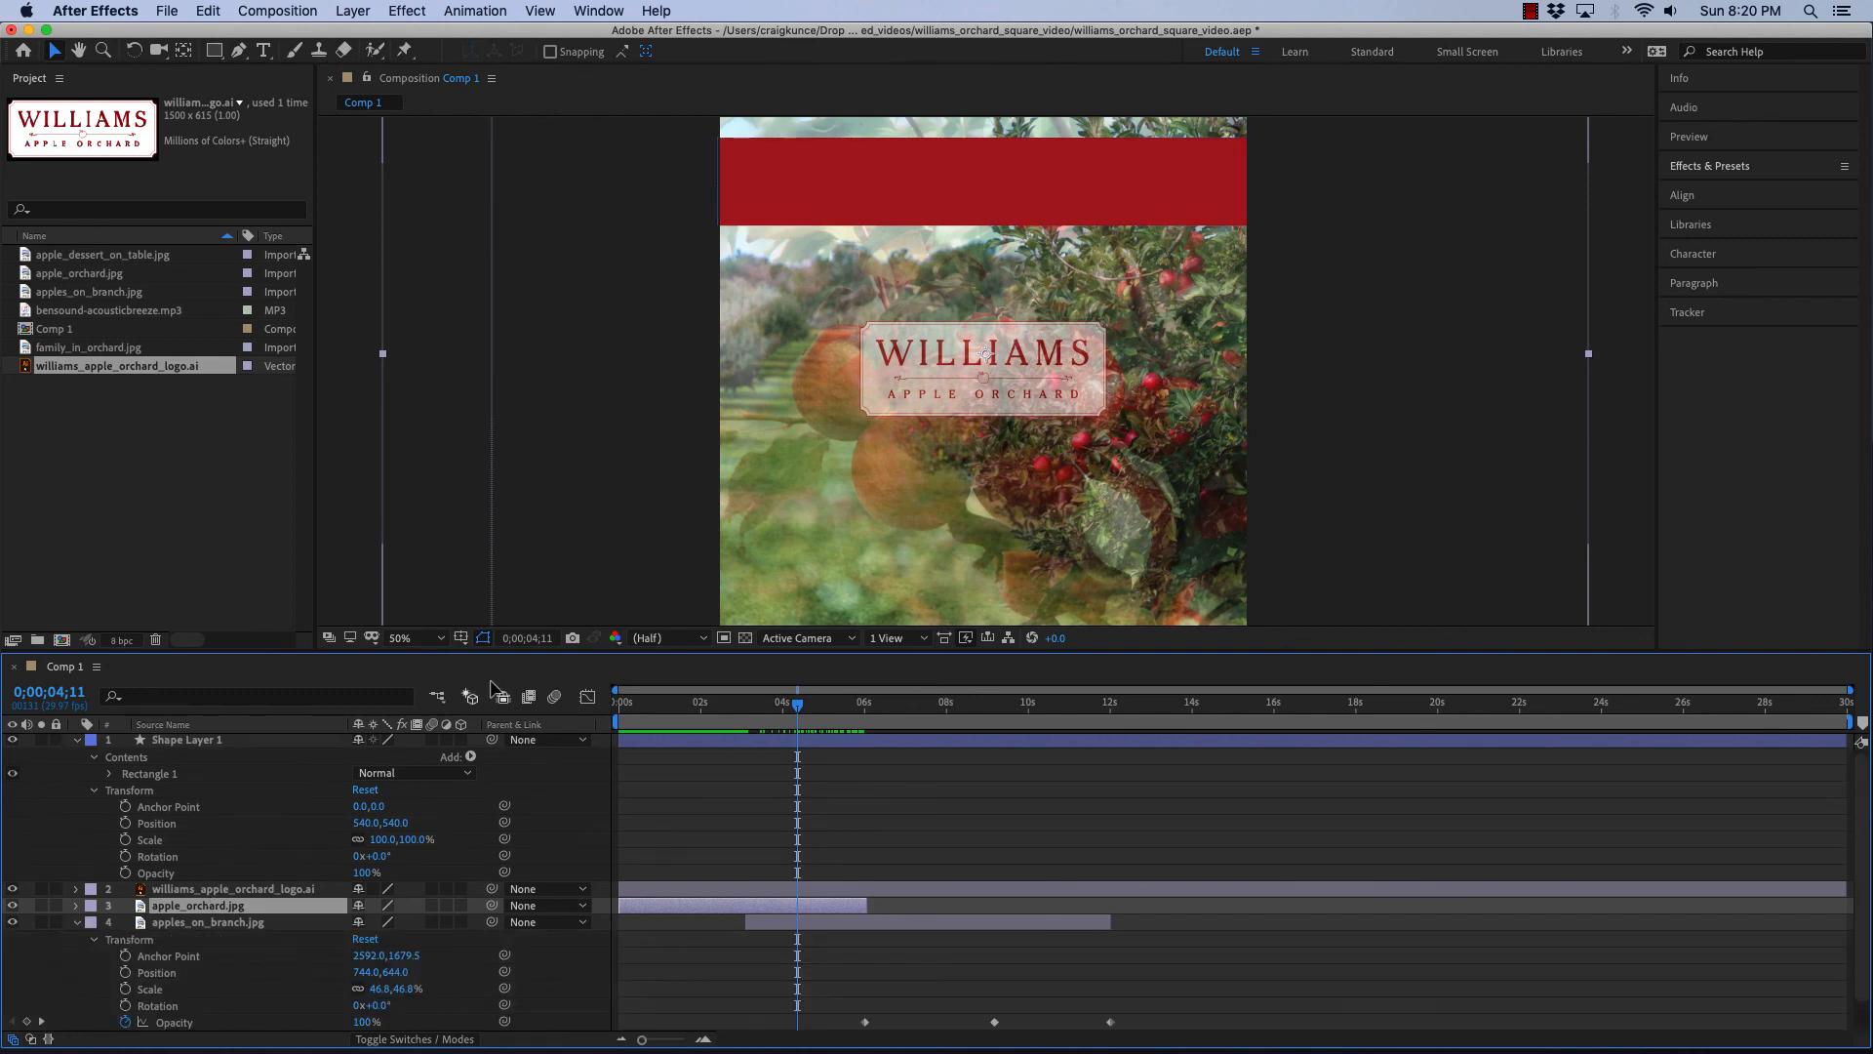
pyautogui.moveTo(585, 651); pyautogui.dragTo(585, 593)
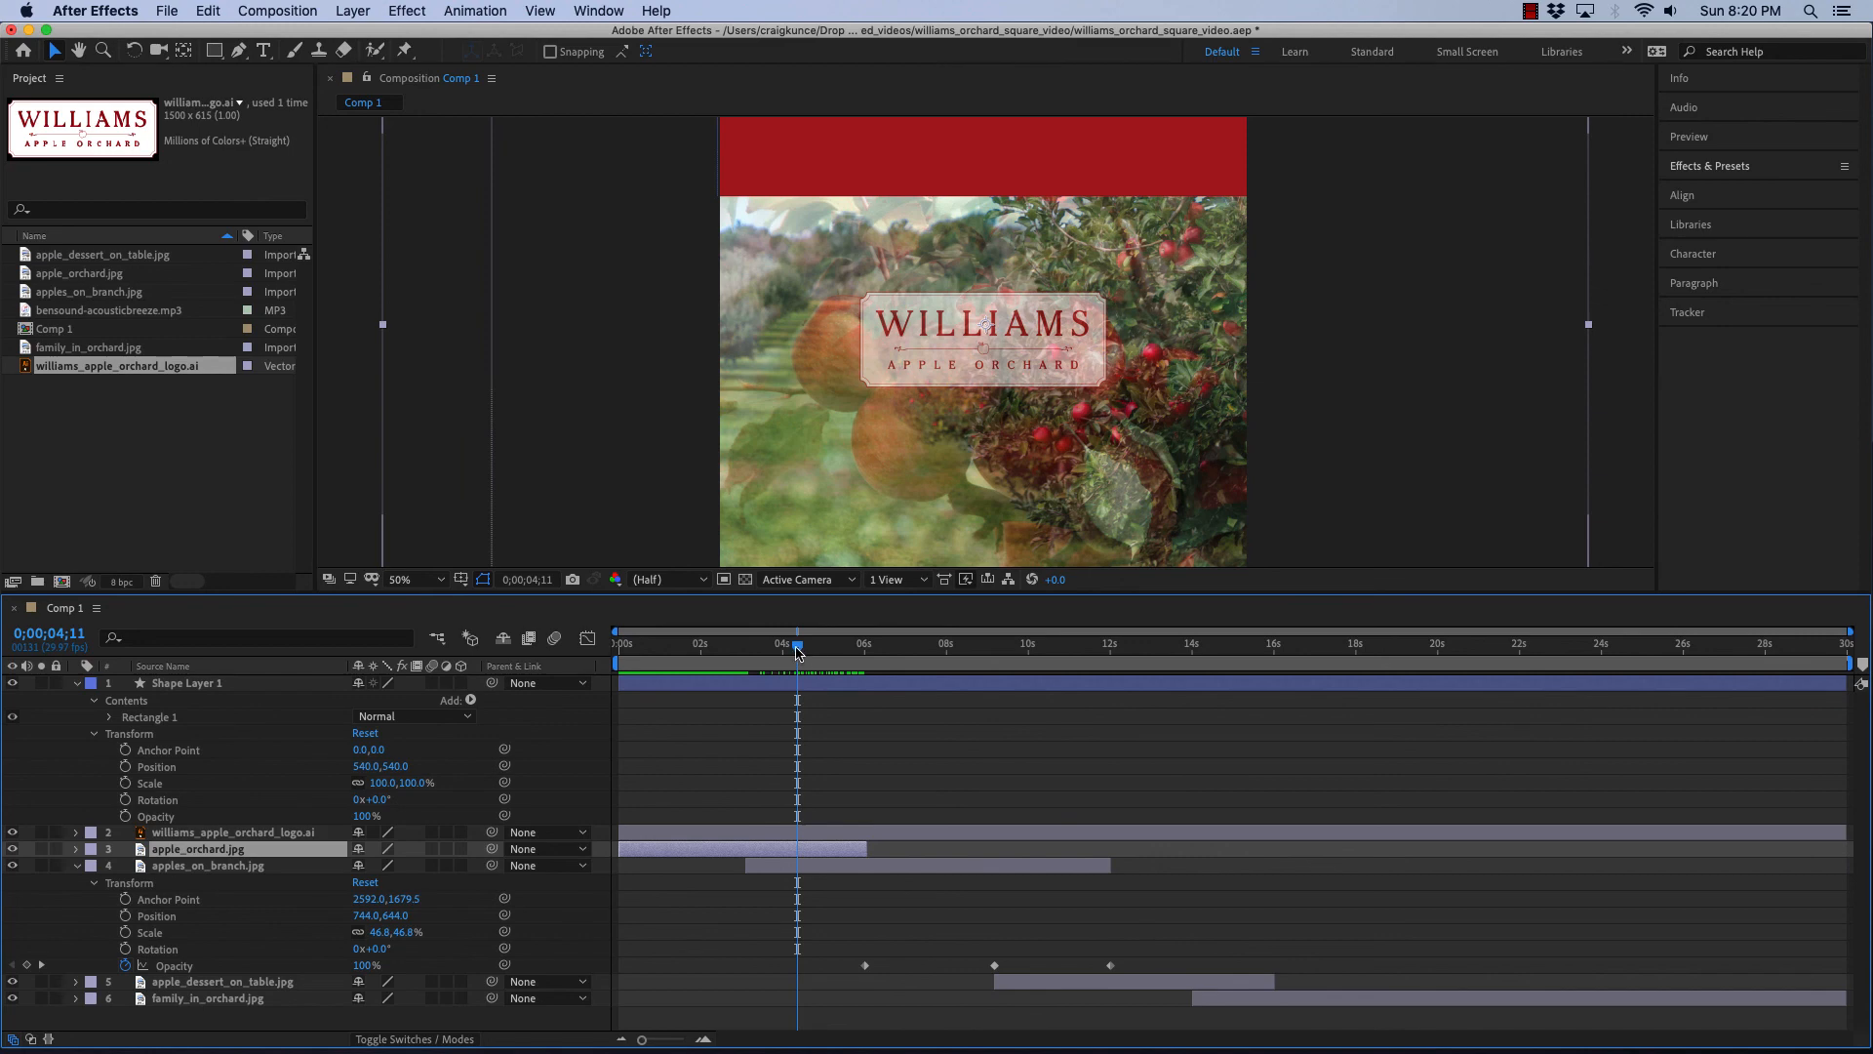
# - Collapse apples_on_branch.jpg's properties, expand apple_orchard.jpg's opacity keyframes instead, and place the playhead at 0;00;03;04
pyautogui.moveTo(797, 652)
pyautogui.mouseDown()
pyautogui.moveTo(873, 652)
pyautogui.moveTo(661, 651)
pyautogui.moveTo(804, 654)
pyautogui.moveTo(760, 652)
pyautogui.mouseUp()
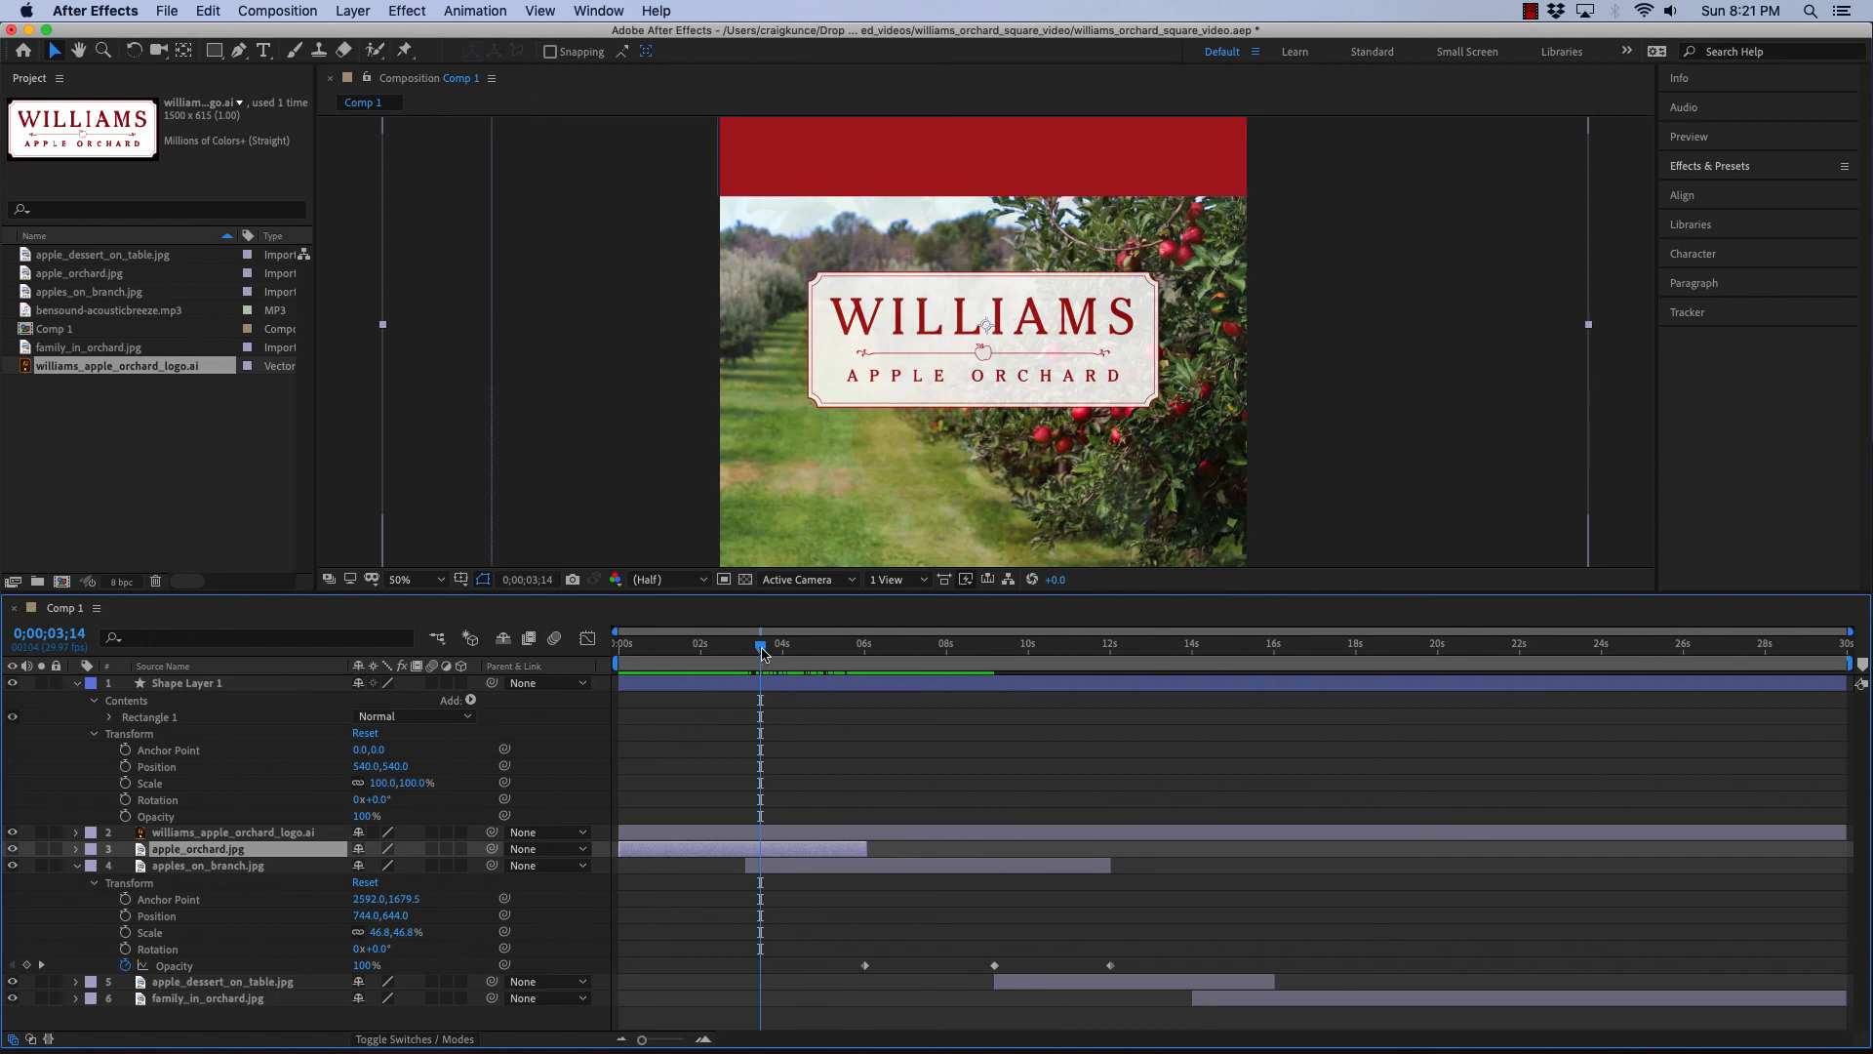
pyautogui.moveTo(763, 652)
pyautogui.mouseDown()
pyautogui.moveTo(723, 655)
pyautogui.moveTo(747, 655)
pyautogui.mouseUp()
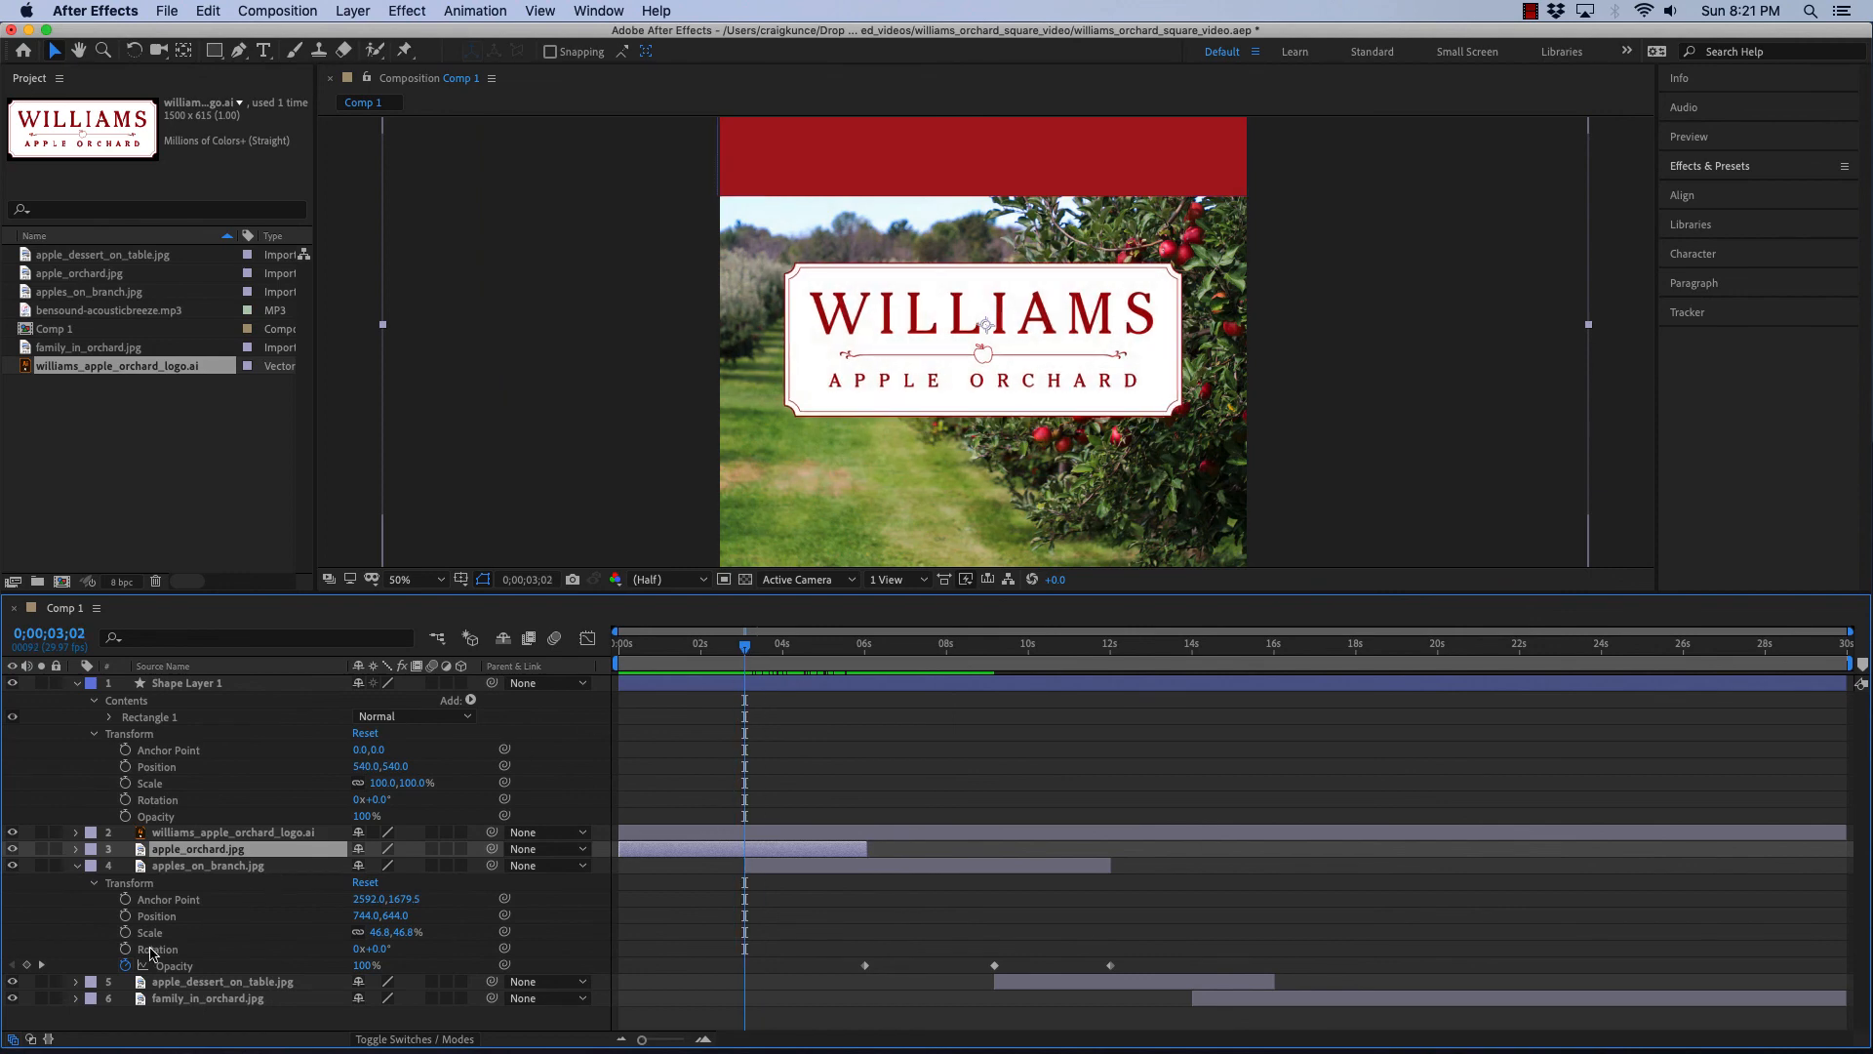
pyautogui.click(76, 866)
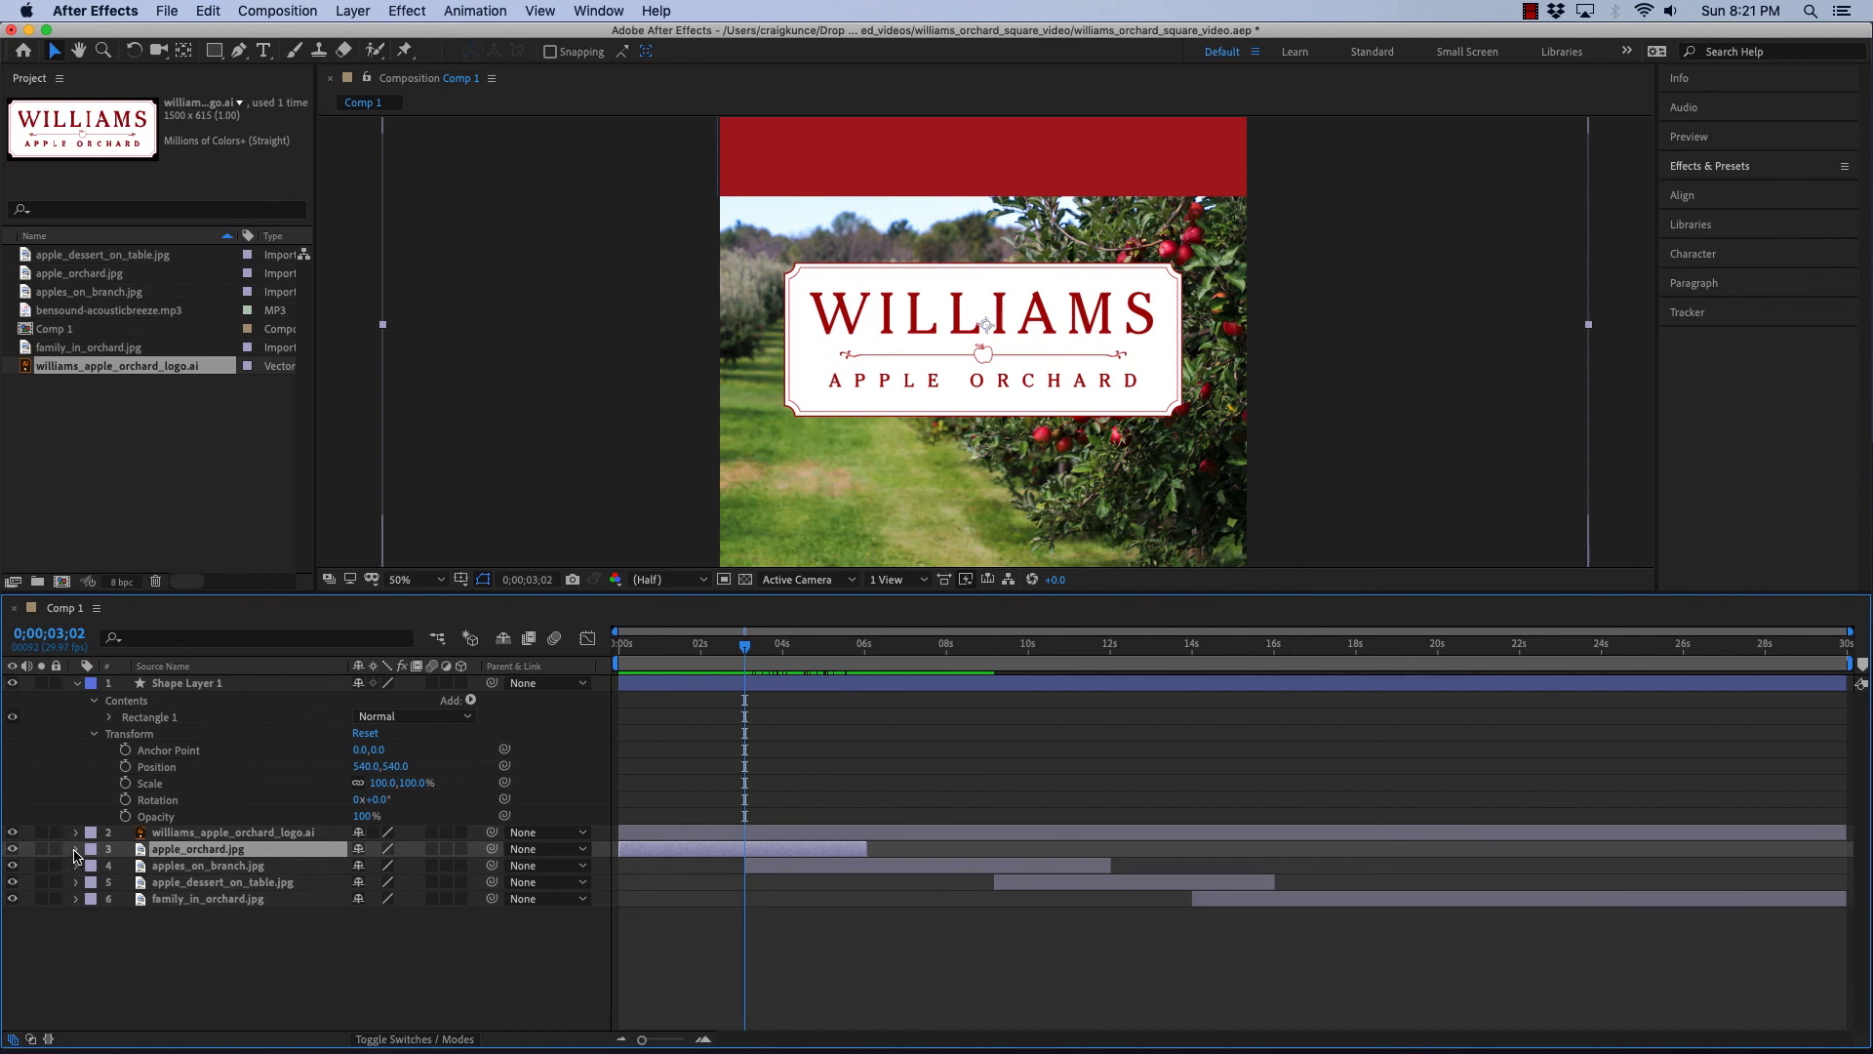
pyautogui.click(76, 851)
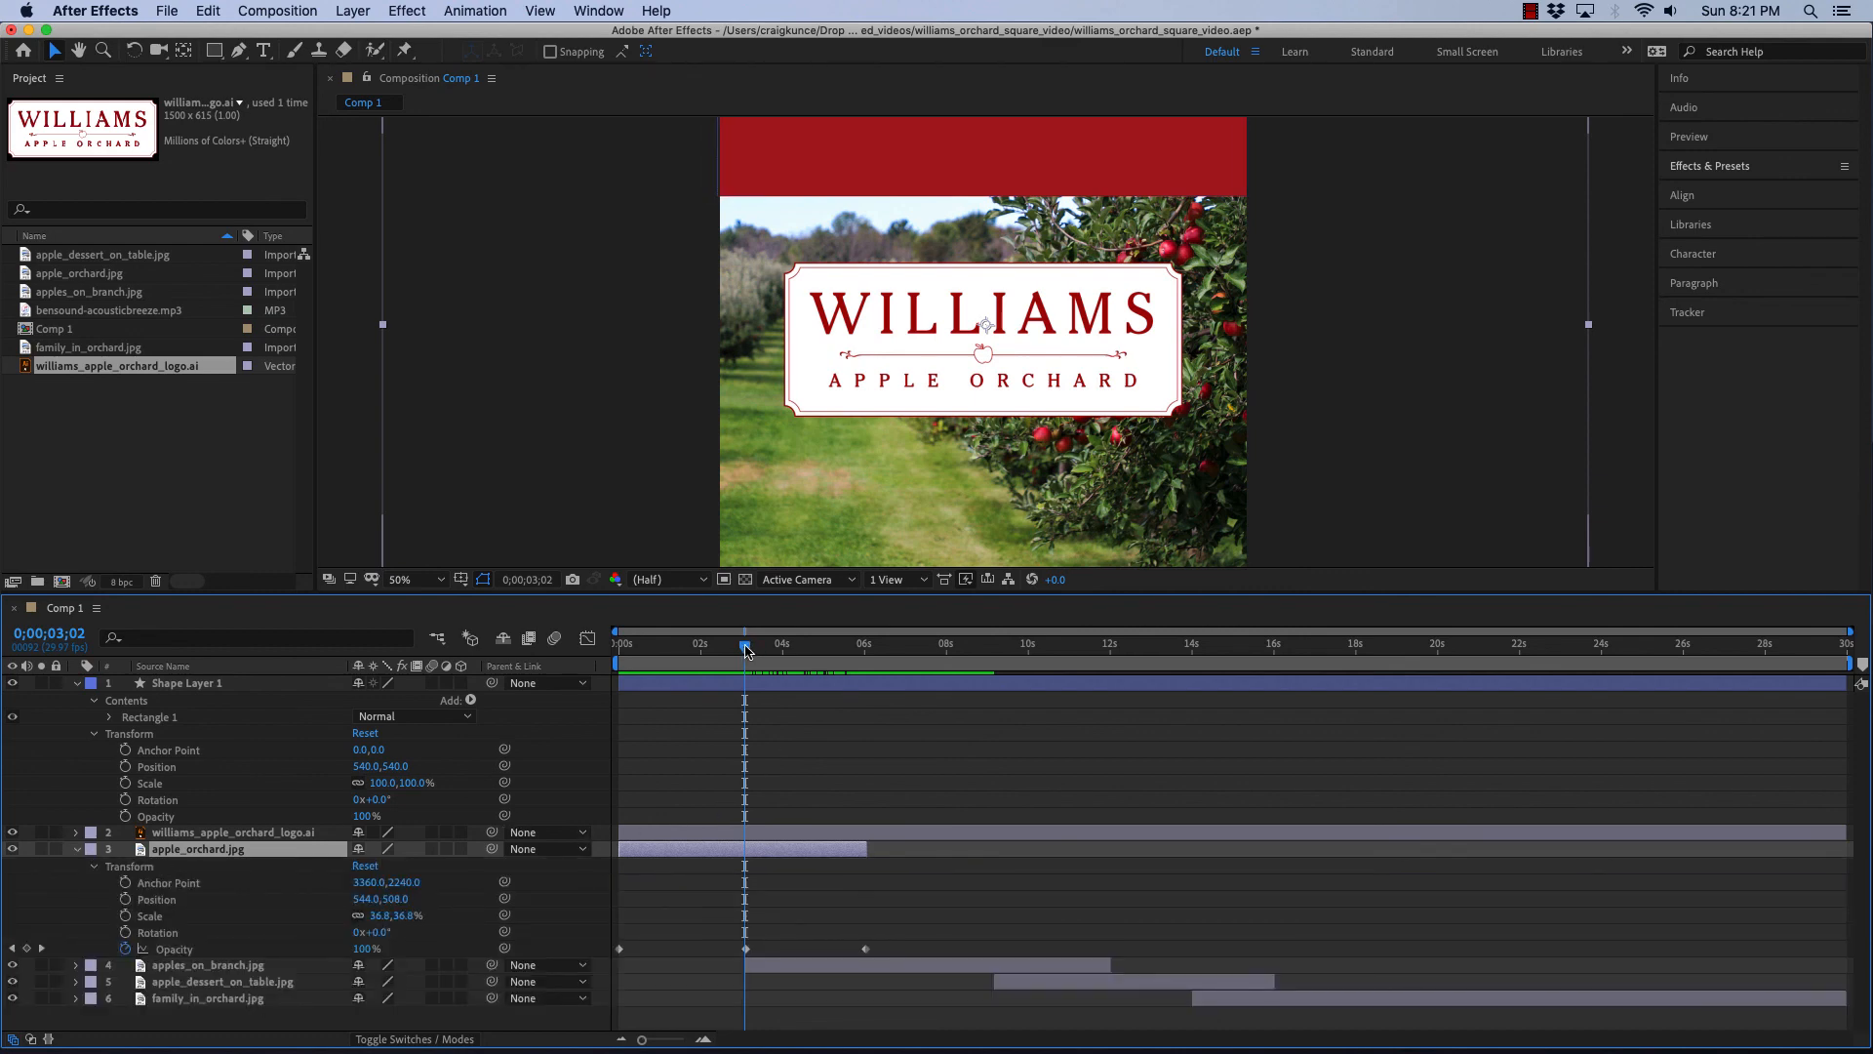
pyautogui.moveTo(746, 649); pyautogui.dragTo(750, 649)
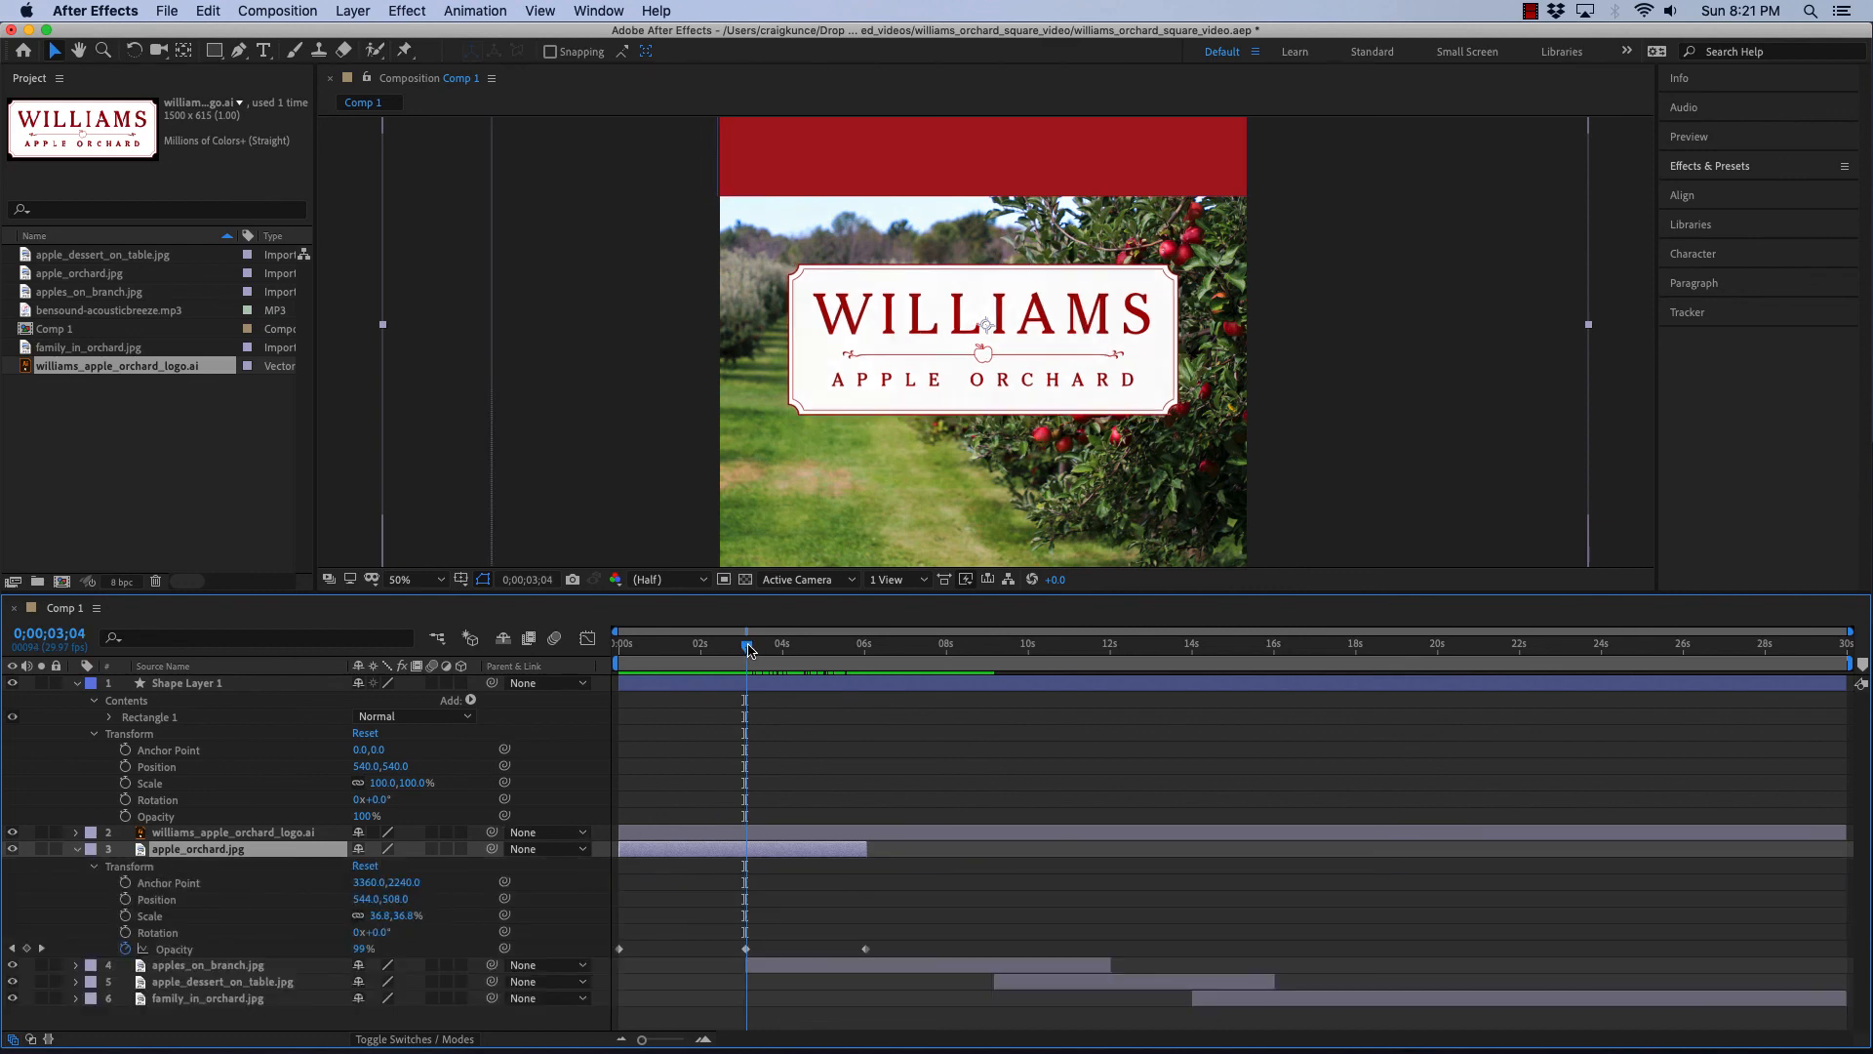